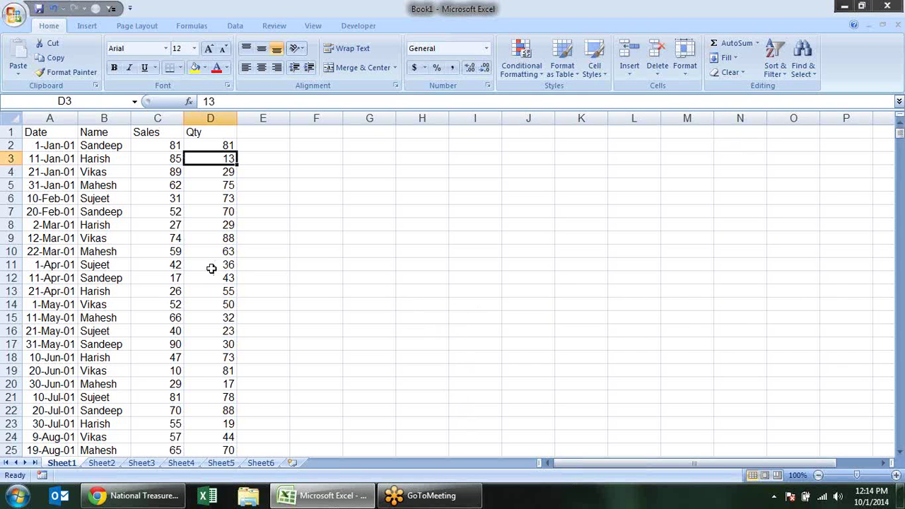
With a Sales cell selected, show the Sort & Filter options while the table stays in date order
{"action": "left_click", "coordinate": [163, 237]}
{"action": "left_click", "coordinate": [137, 173]}
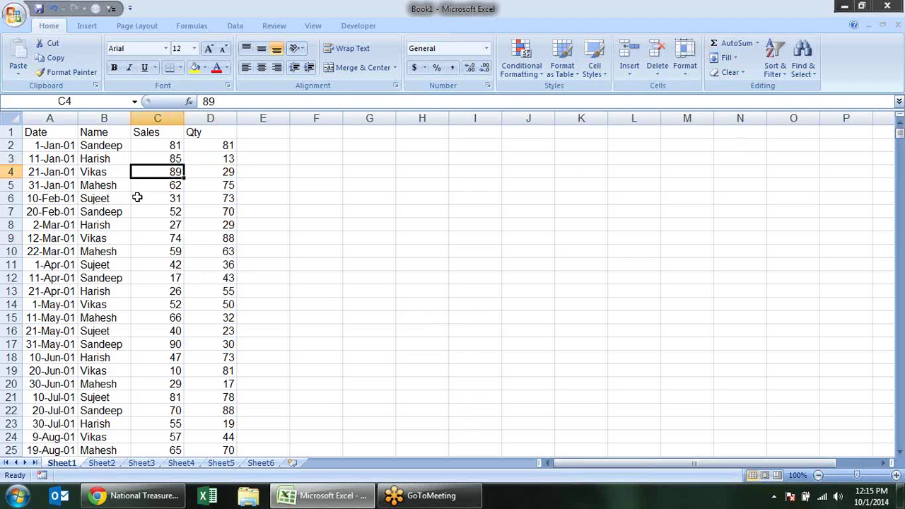
{"action": "left_click", "coordinate": [107, 172]}
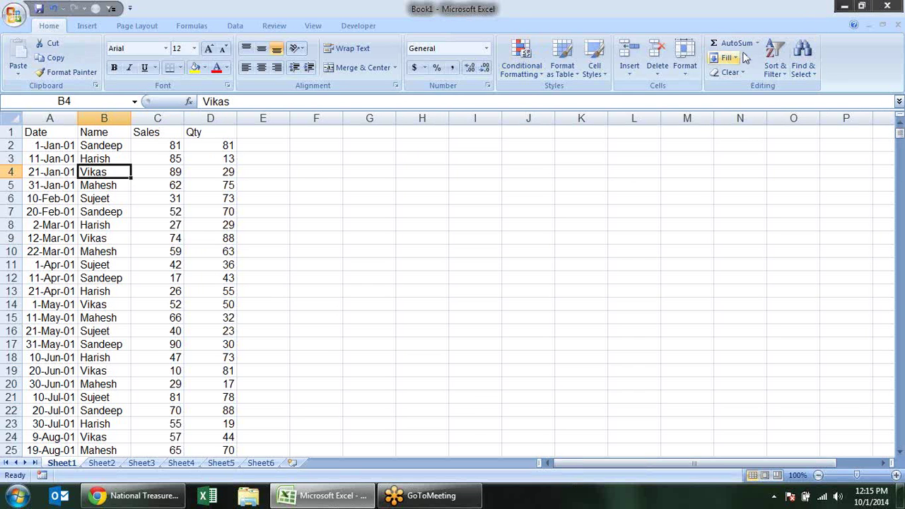
{"action": "left_click", "coordinate": [803, 76]}
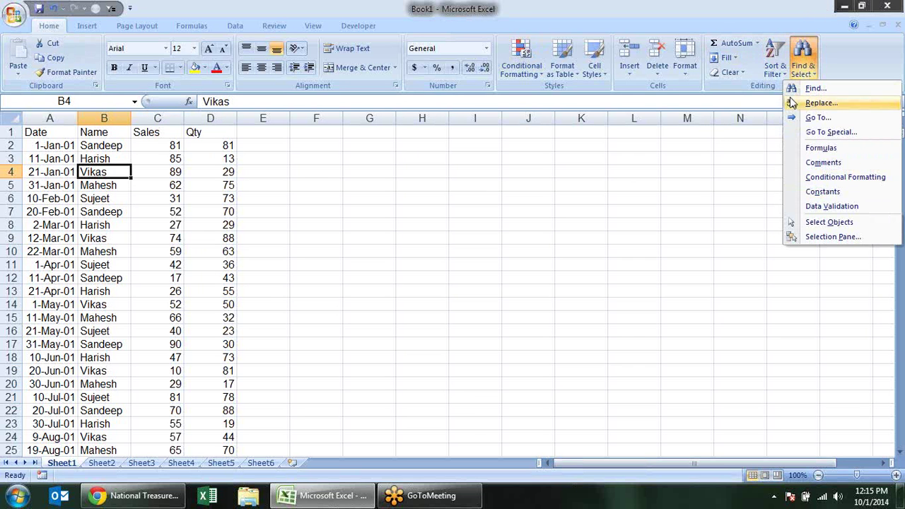
{"action": "left_click", "coordinate": [778, 71]}
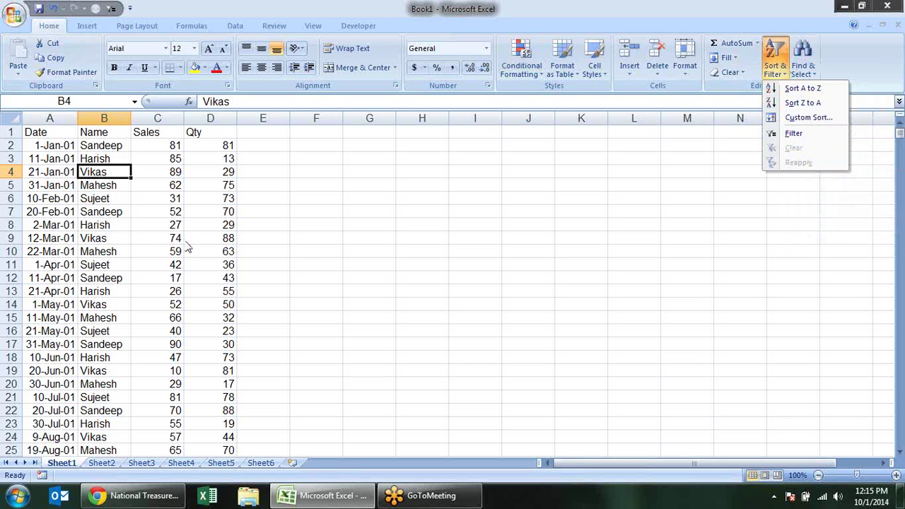
{"action": "left_click", "coordinate": [295, 255]}
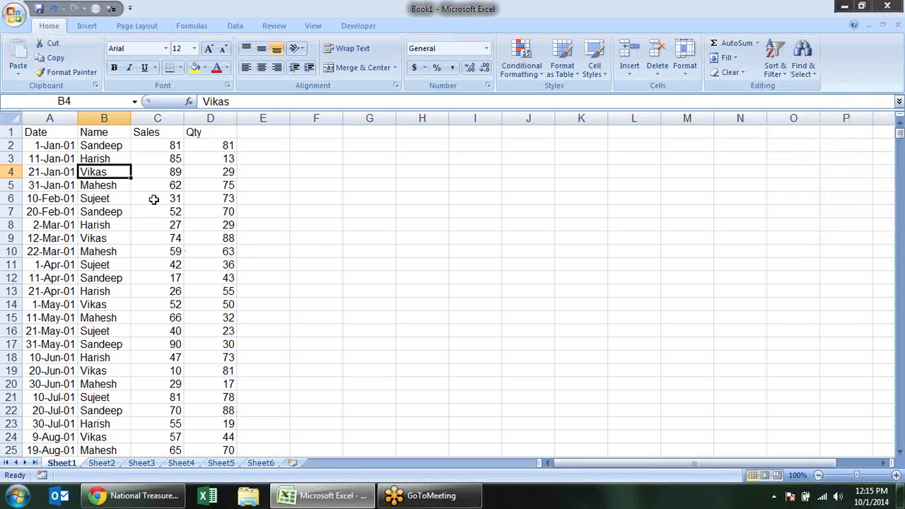
{"action": "left_click", "coordinate": [158, 172]}
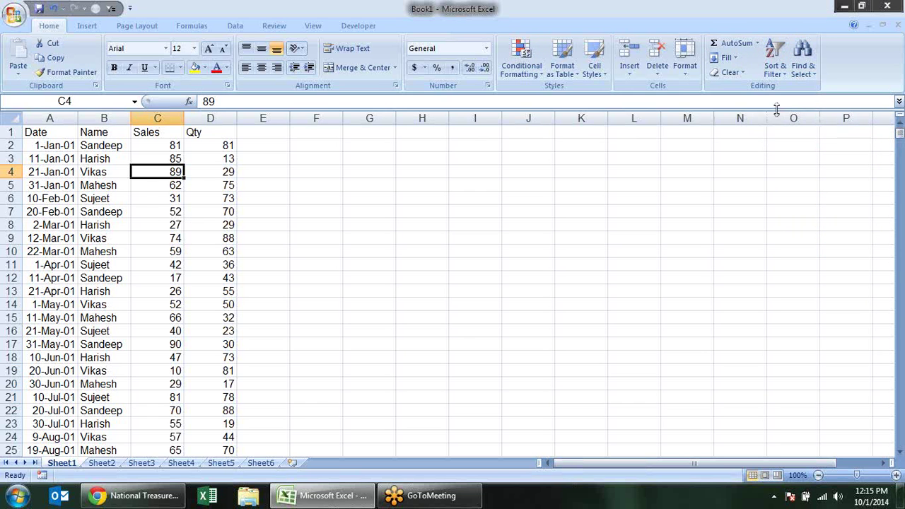
{"action": "left_click", "coordinate": [775, 77]}
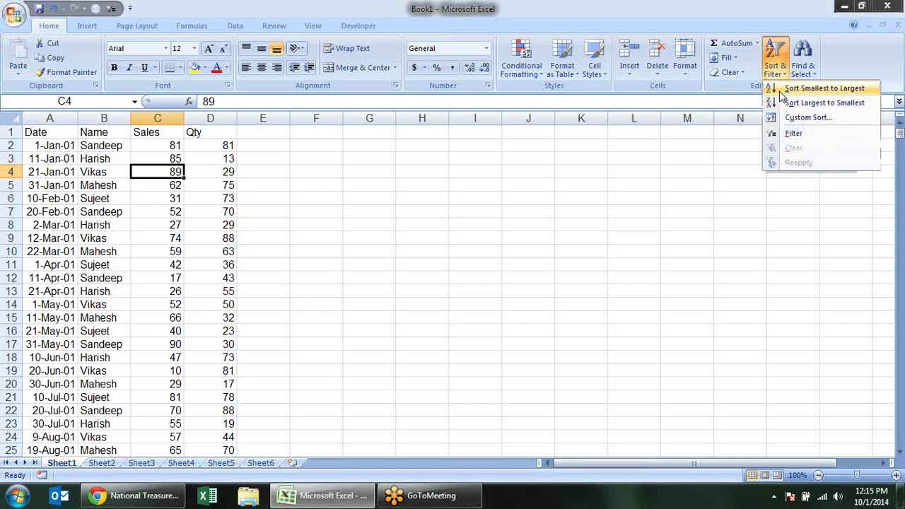
Sort the table by Sales ascending, then by Qty largest to smallest, putting the 90s on top
{"action": "left_click", "coordinate": [782, 89]}
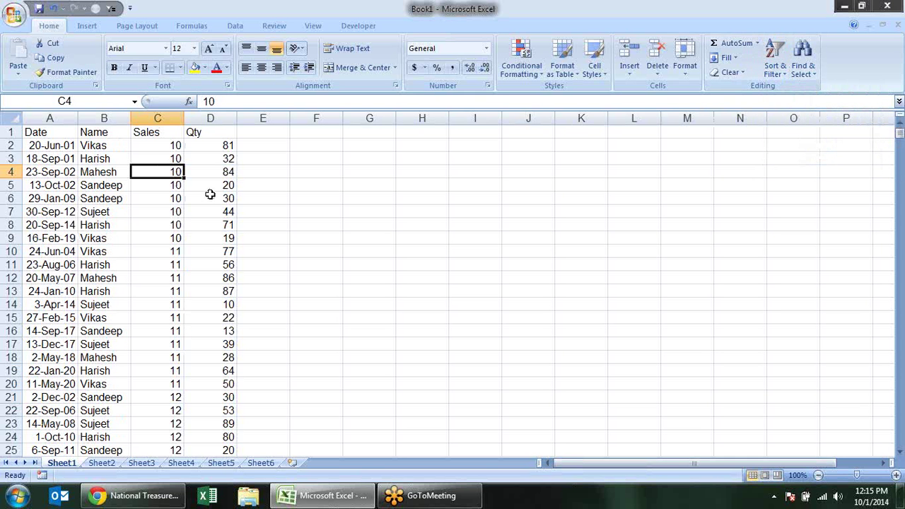
{"action": "left_click", "coordinate": [211, 196]}
{"action": "left_click", "coordinate": [776, 69]}
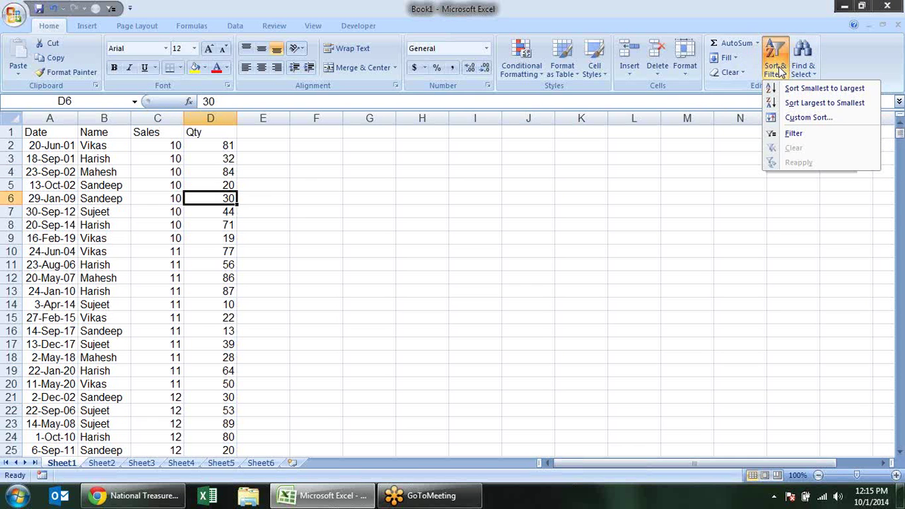
{"action": "left_click", "coordinate": [814, 103]}
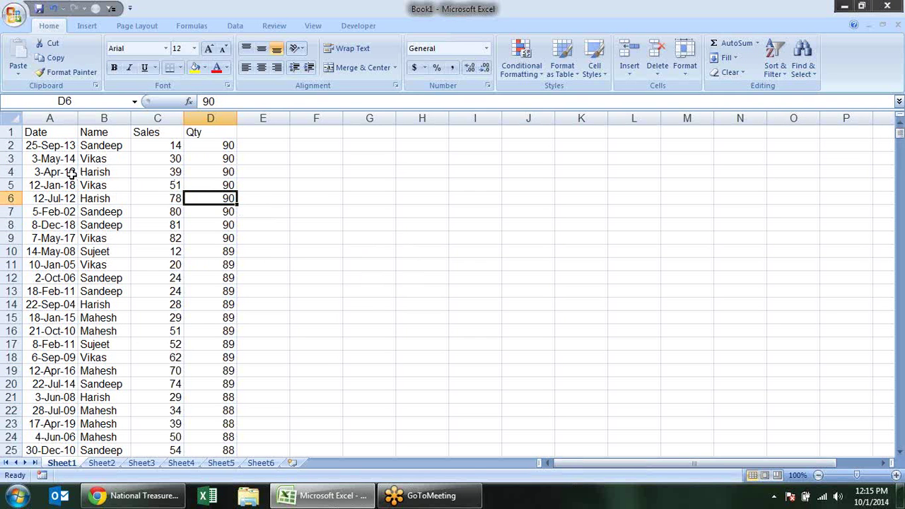
{"action": "left_click_drag", "start_coordinate": [73, 174], "coordinate": [127, 280]}
{"action": "left_click", "coordinate": [188, 207]}
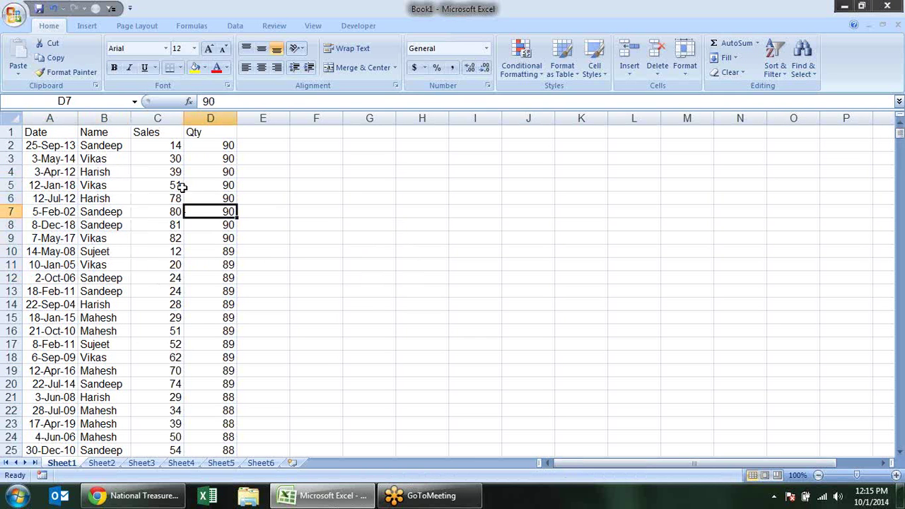
{"action": "left_click", "coordinate": [143, 226]}
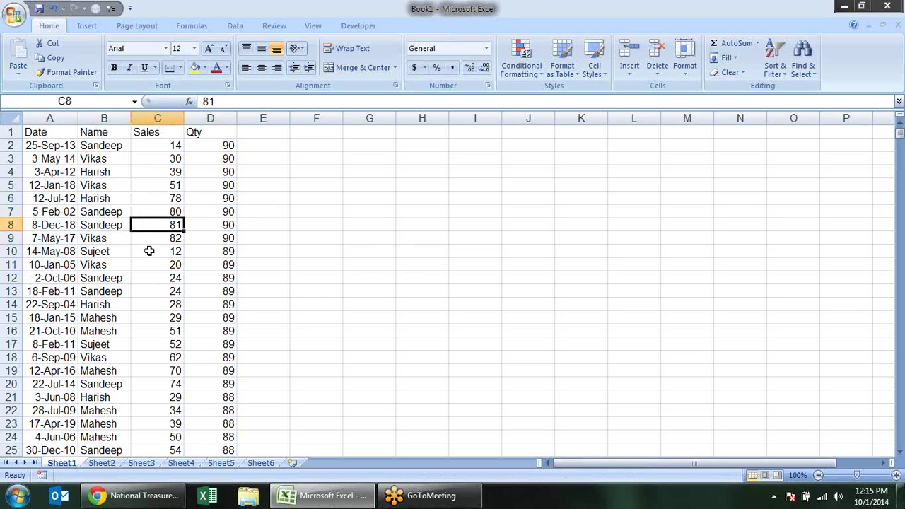
{"action": "left_click", "coordinate": [116, 210]}
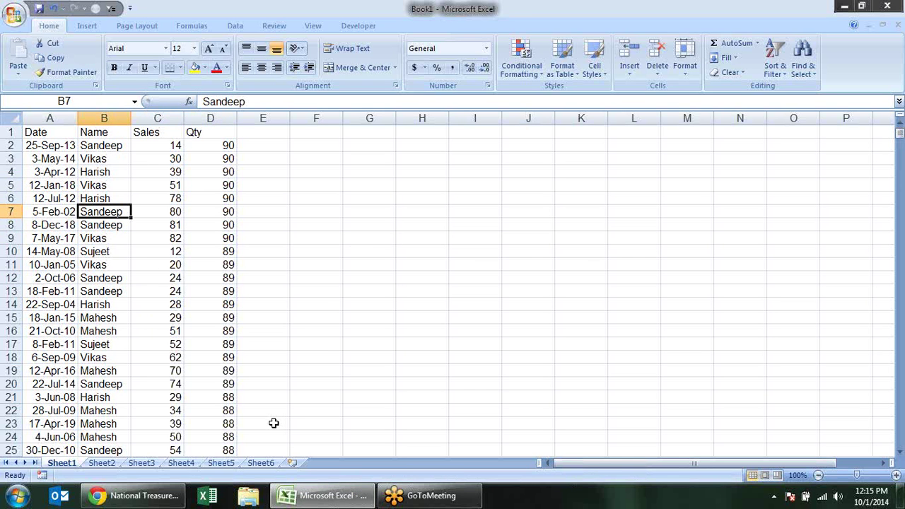
{"action": "key", "text": "ctrl+a"}
{"action": "scroll", "coordinate": [297, 282], "scroll_direction": "down", "scroll_amount": 7}
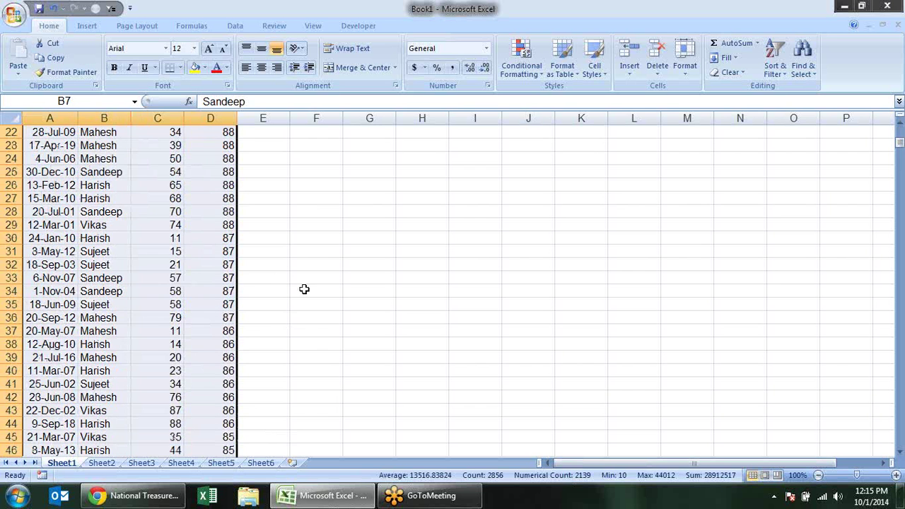
{"action": "scroll", "coordinate": [308, 311], "scroll_direction": "down", "scroll_amount": 9}
{"action": "scroll", "coordinate": [314, 329], "scroll_direction": "down", "scroll_amount": 11}
{"action": "scroll", "coordinate": [314, 326], "scroll_direction": "down", "scroll_amount": 11}
{"action": "scroll", "coordinate": [315, 327], "scroll_direction": "down", "scroll_amount": 8}
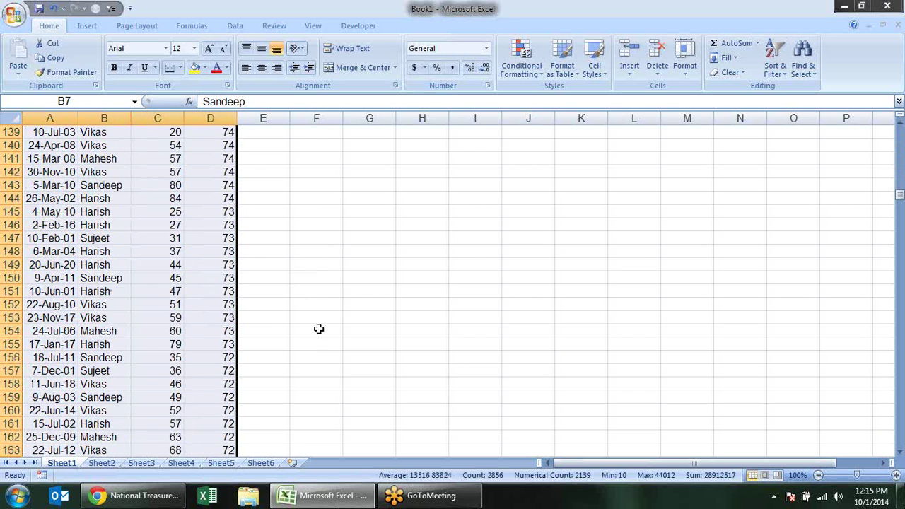
{"action": "scroll", "coordinate": [319, 328], "scroll_direction": "down", "scroll_amount": 9}
{"action": "scroll", "coordinate": [318, 329], "scroll_direction": "down", "scroll_amount": 9}
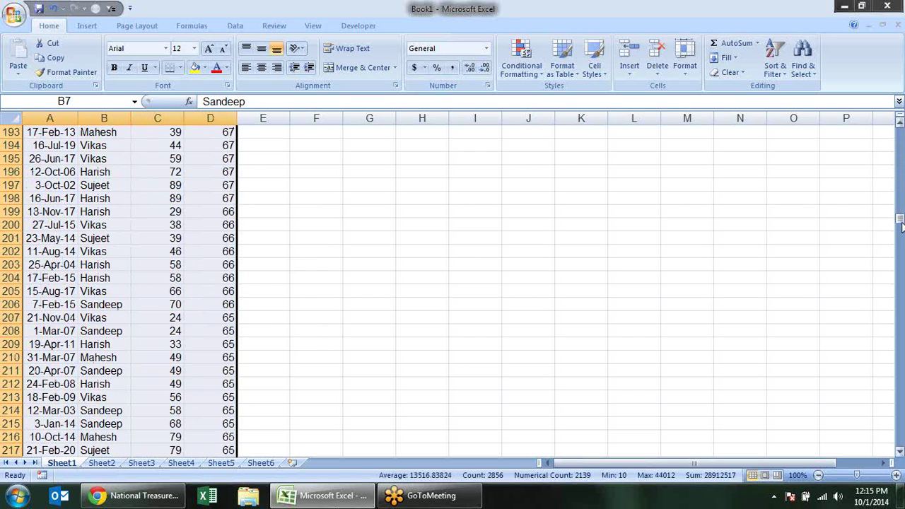
{"action": "left_click_drag", "start_coordinate": [901, 223], "coordinate": [901, 439]}
{"action": "scroll", "coordinate": [280, 257], "scroll_direction": "down", "scroll_amount": 5}
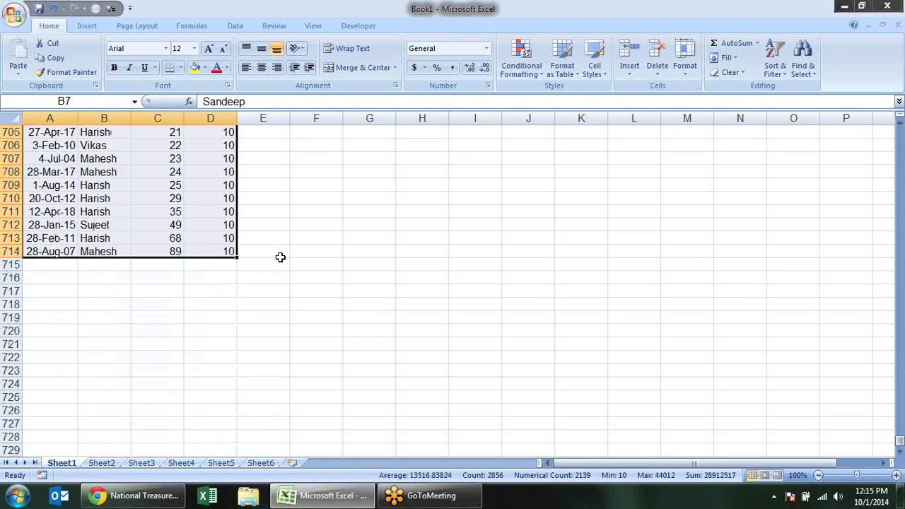
{"action": "scroll", "coordinate": [280, 256], "scroll_direction": "down", "scroll_amount": 1}
{"action": "scroll", "coordinate": [114, 240], "scroll_direction": "up", "scroll_amount": 8}
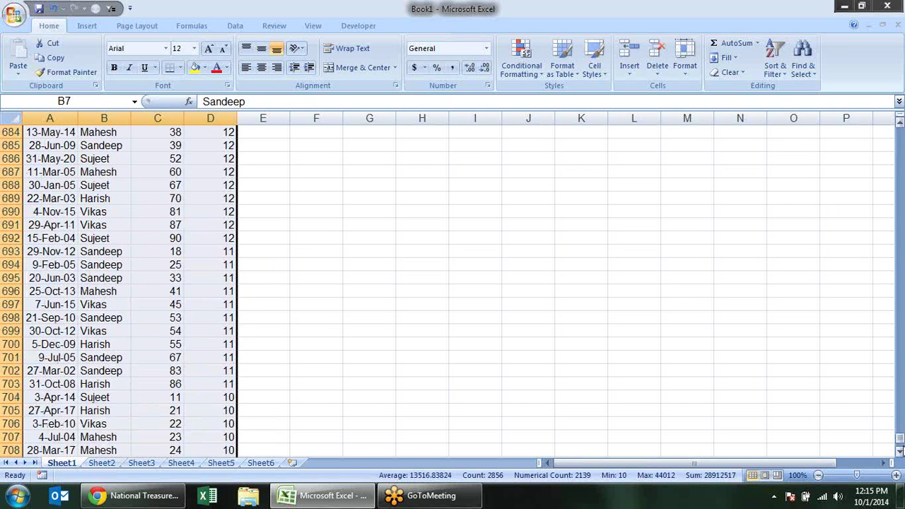
{"action": "left_click_drag", "start_coordinate": [900, 445], "coordinate": [891, 76]}
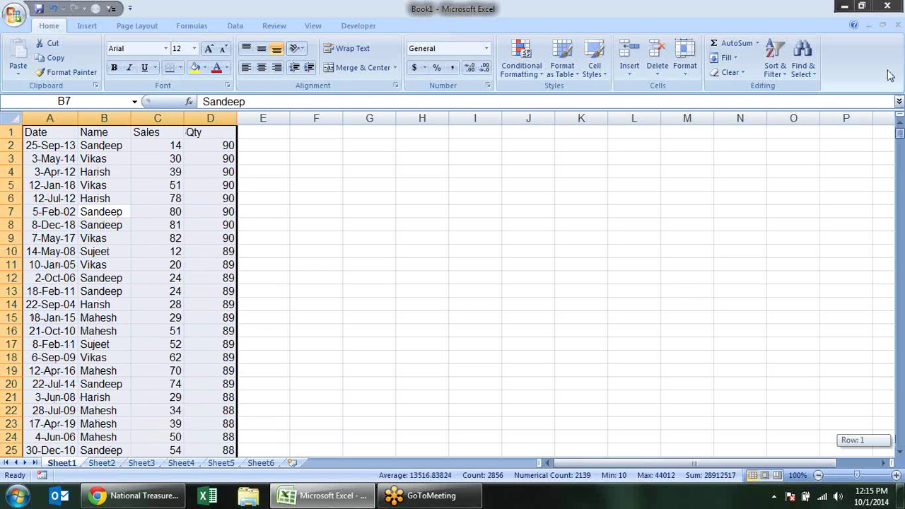
Clear the name, Sales, Qty and date from row 8, leaving it blank
{"action": "left_click", "coordinate": [249, 198]}
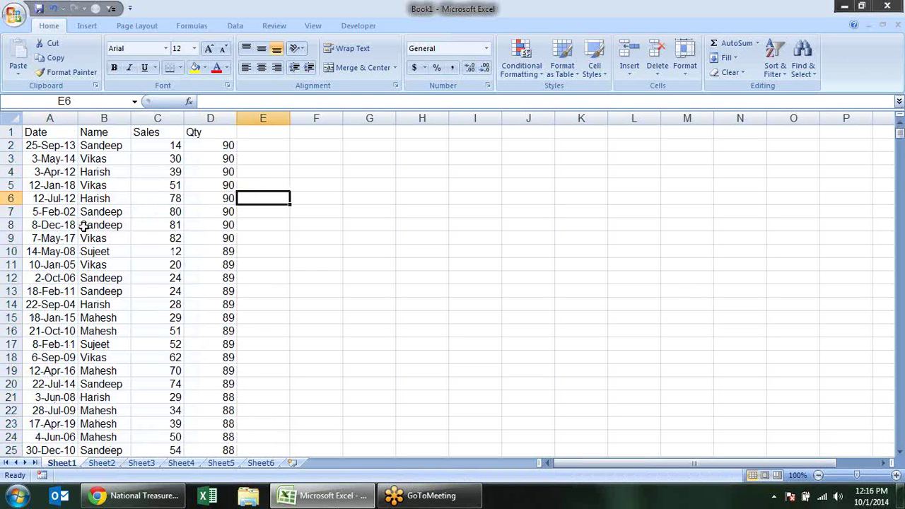
{"action": "left_click_drag", "start_coordinate": [83, 225], "coordinate": [200, 230]}
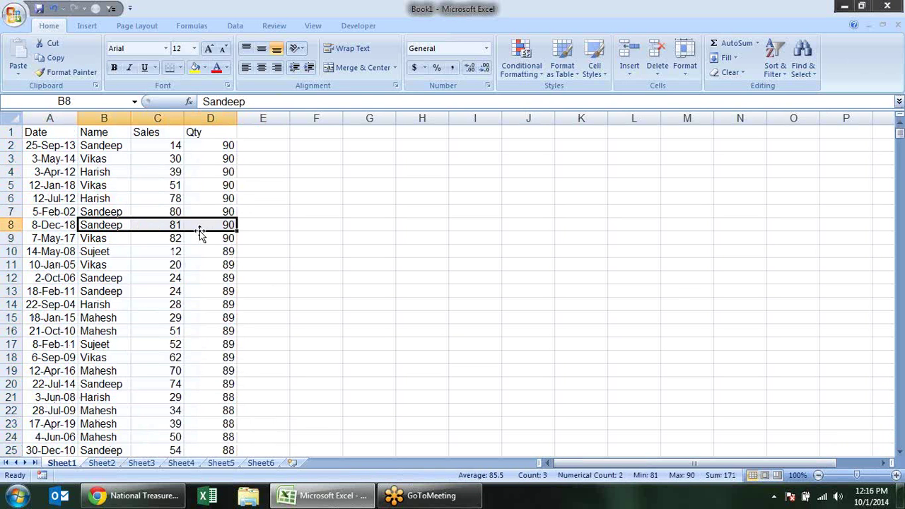
{"action": "key", "text": "Delete"}
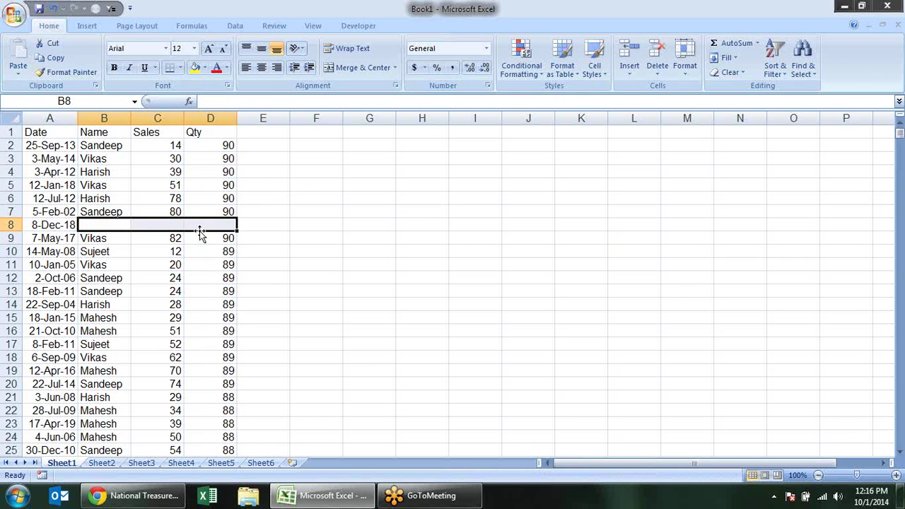
{"action": "left_click", "coordinate": [310, 263]}
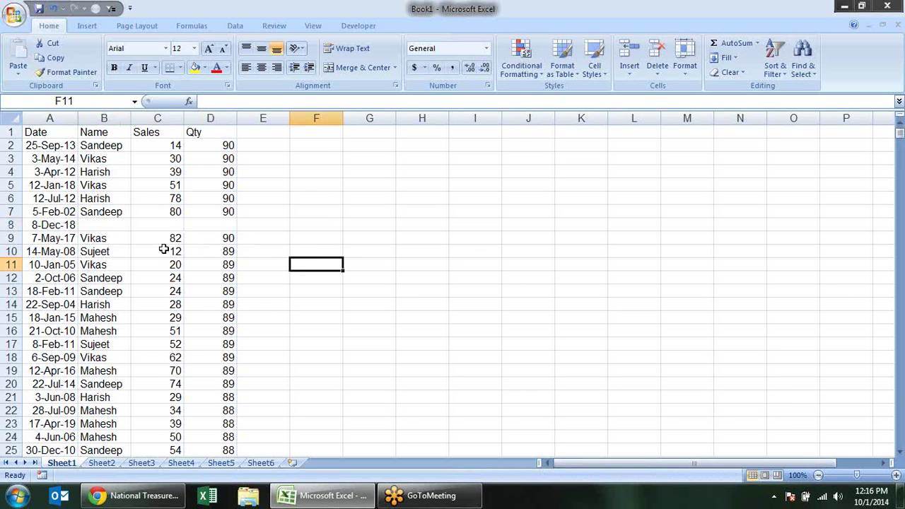
{"action": "left_click", "coordinate": [100, 227]}
{"action": "left_click", "coordinate": [66, 225]}
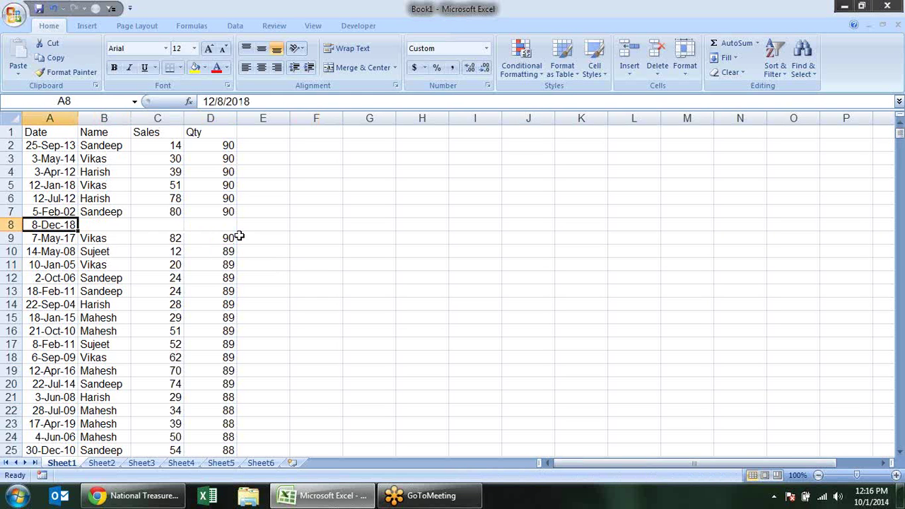
{"action": "key", "text": "Delete"}
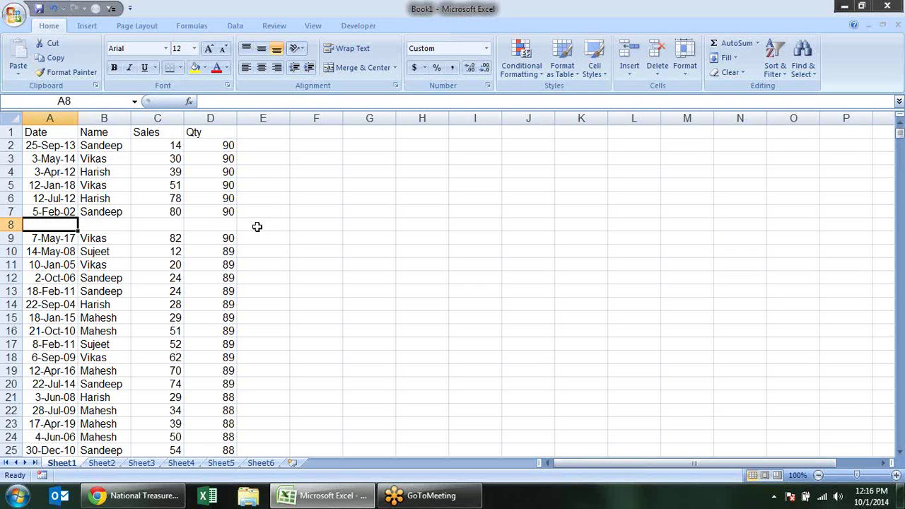
Use Ctrl+A in the upper and lower blocks to confirm the blank row splits the data
{"action": "left_click", "coordinate": [106, 147]}
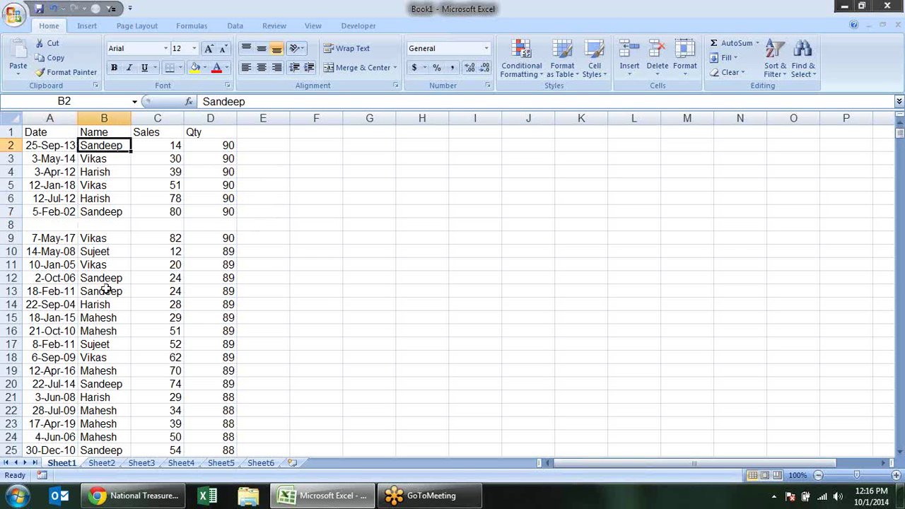
{"action": "key", "text": "ctrl+a"}
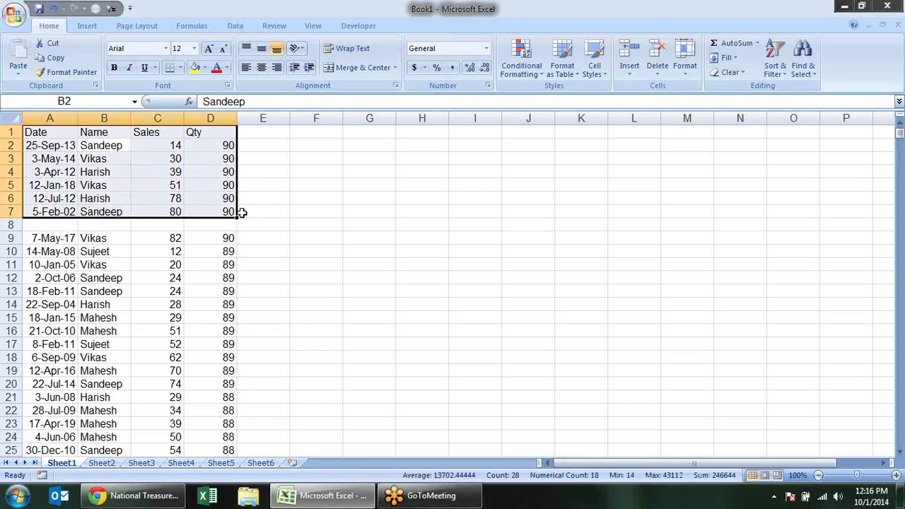
{"action": "left_click", "coordinate": [88, 264]}
{"action": "key", "text": "ctrl+a"}
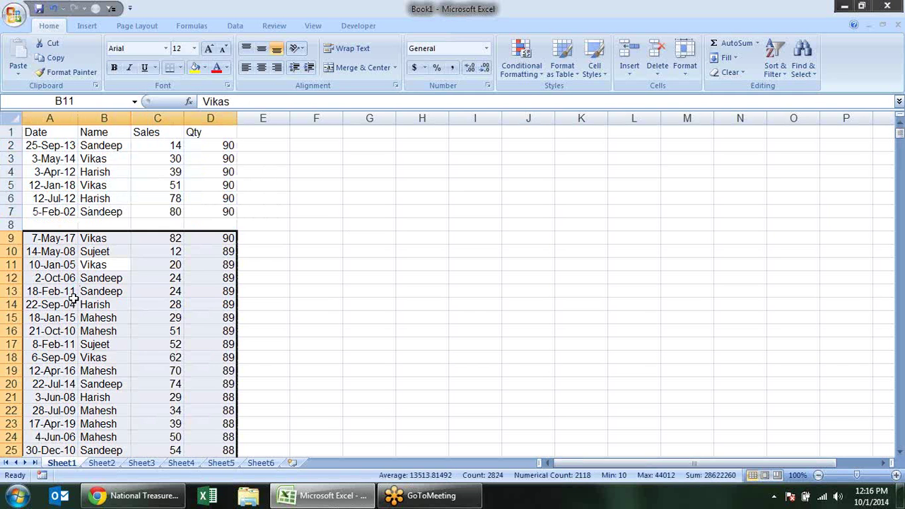
{"action": "left_click", "coordinate": [97, 225]}
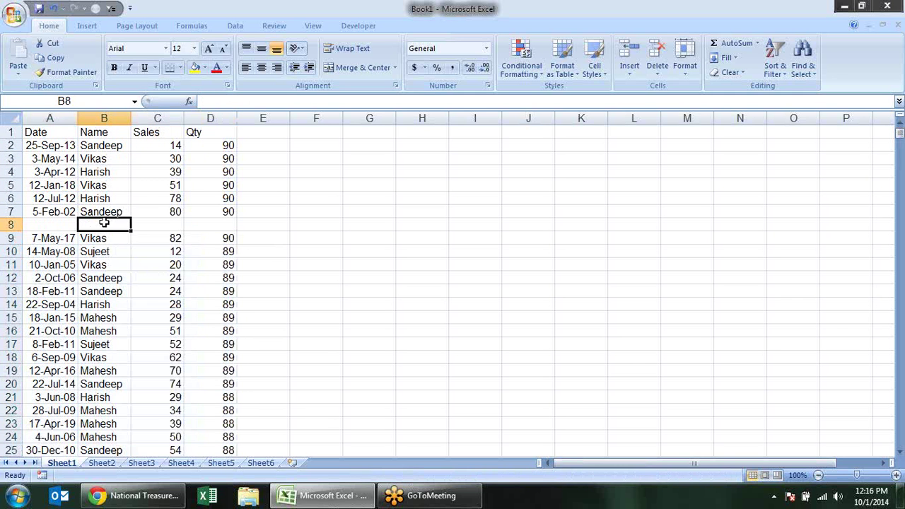
Sort the upper block, rows 2–7, by Sales from largest to smallest (80 down to 14)
{"action": "left_click", "coordinate": [119, 197]}
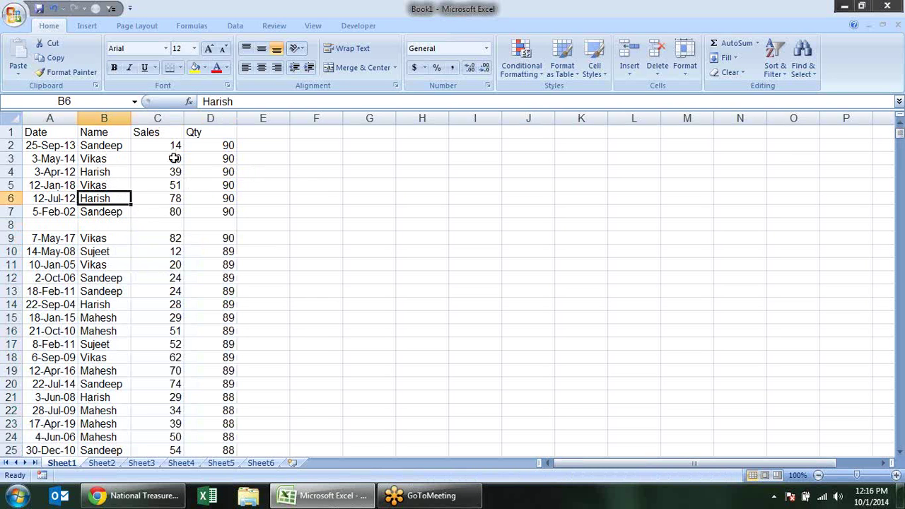
{"action": "left_click", "coordinate": [176, 159]}
{"action": "left_click", "coordinate": [790, 56]}
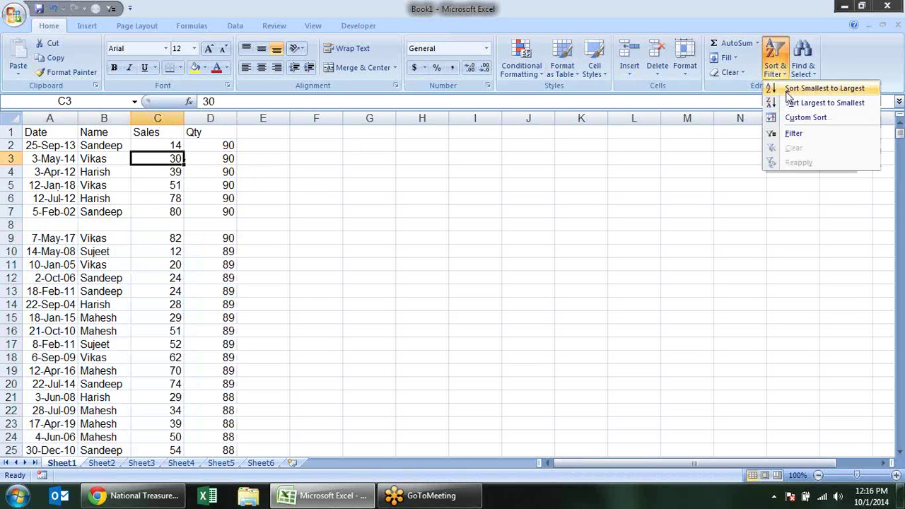
{"action": "left_click", "coordinate": [786, 88]}
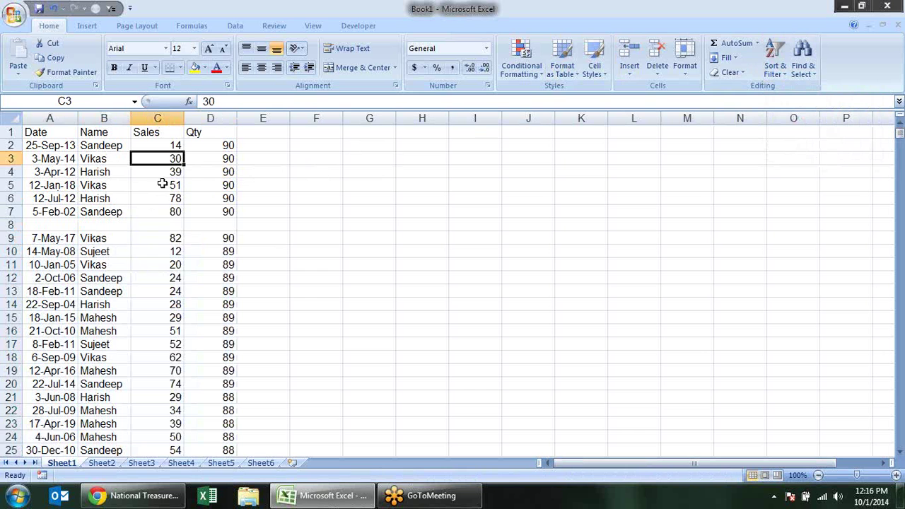
{"action": "left_click", "coordinate": [776, 58]}
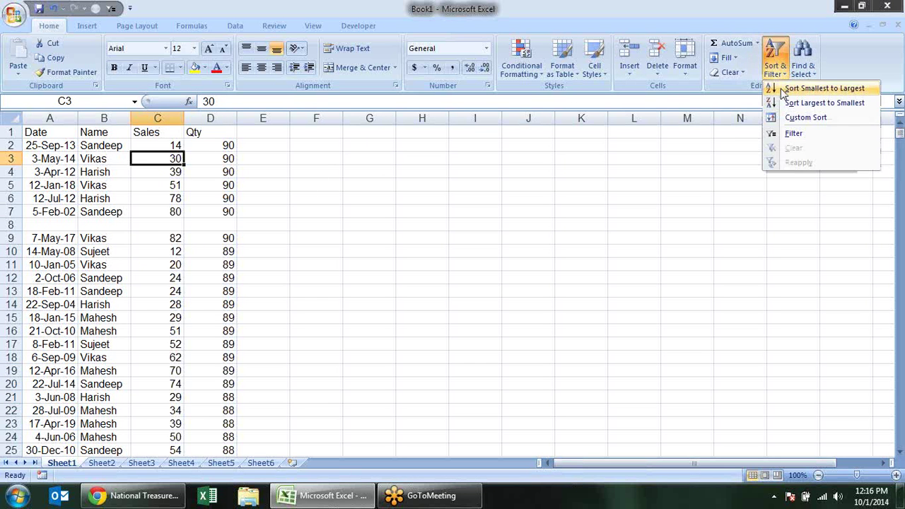
{"action": "left_click", "coordinate": [786, 90]}
{"action": "left_click", "coordinate": [777, 71]}
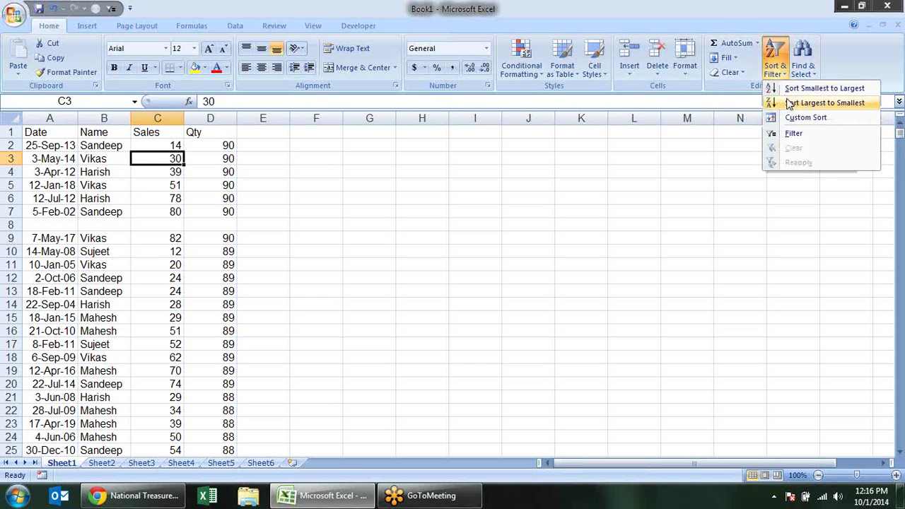
{"action": "left_click", "coordinate": [790, 103]}
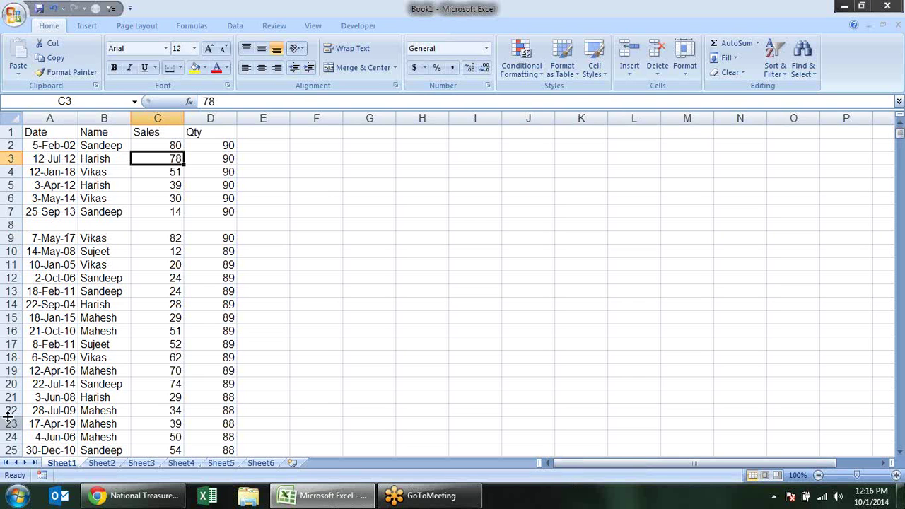
Clear the contents of rows 20 and 25 so they are blank like row 8
{"action": "left_click", "coordinate": [11, 384]}
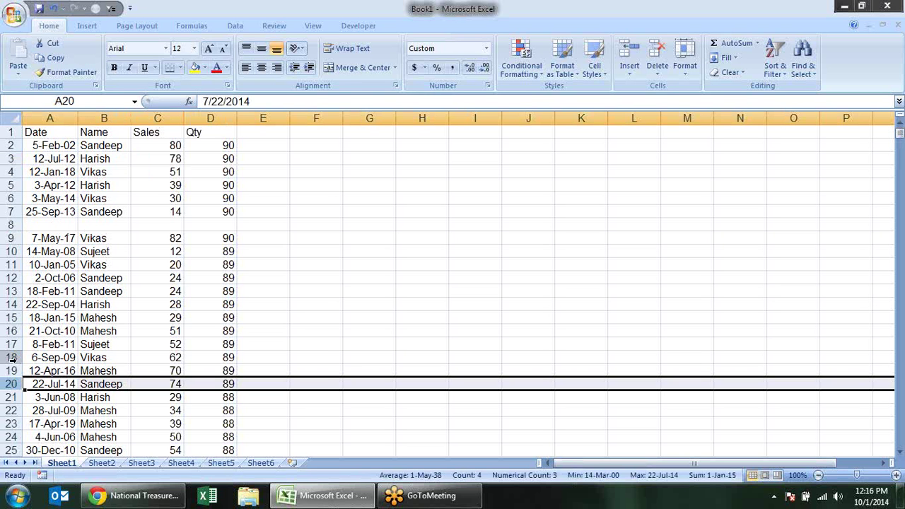
{"action": "key", "text": "Delete"}
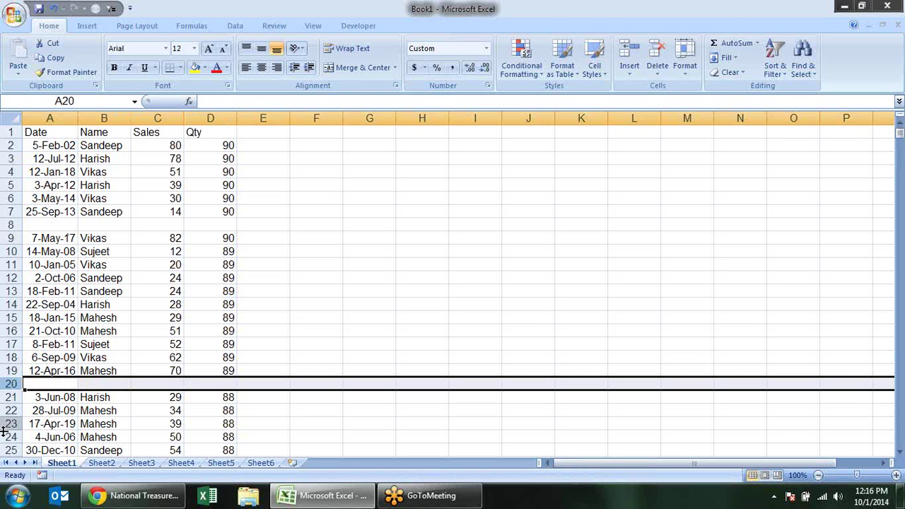
{"action": "left_click", "coordinate": [8, 451]}
{"action": "key", "text": "Delete"}
{"action": "left_click", "coordinate": [473, 319]}
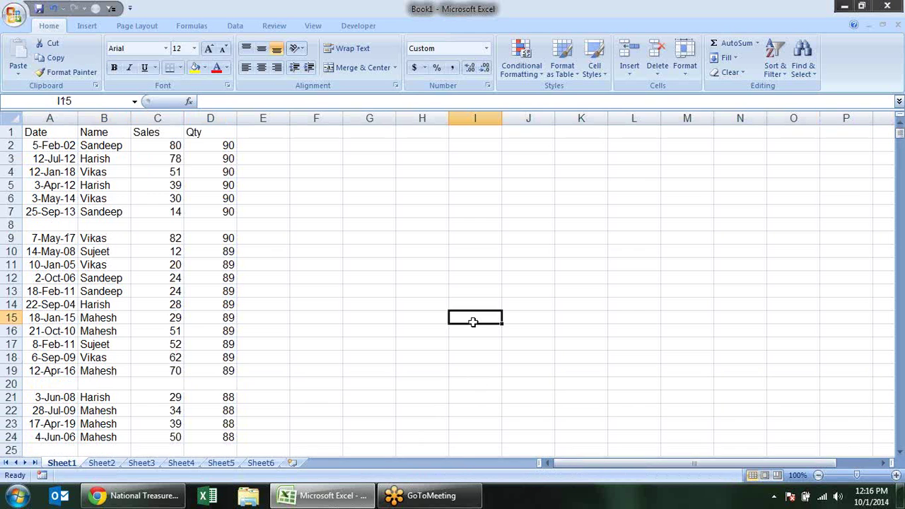
{"action": "scroll", "coordinate": [420, 205], "scroll_direction": "down", "scroll_amount": 4}
{"action": "scroll", "coordinate": [360, 287], "scroll_direction": "up", "scroll_amount": 4}
{"action": "left_click", "coordinate": [11, 225]}
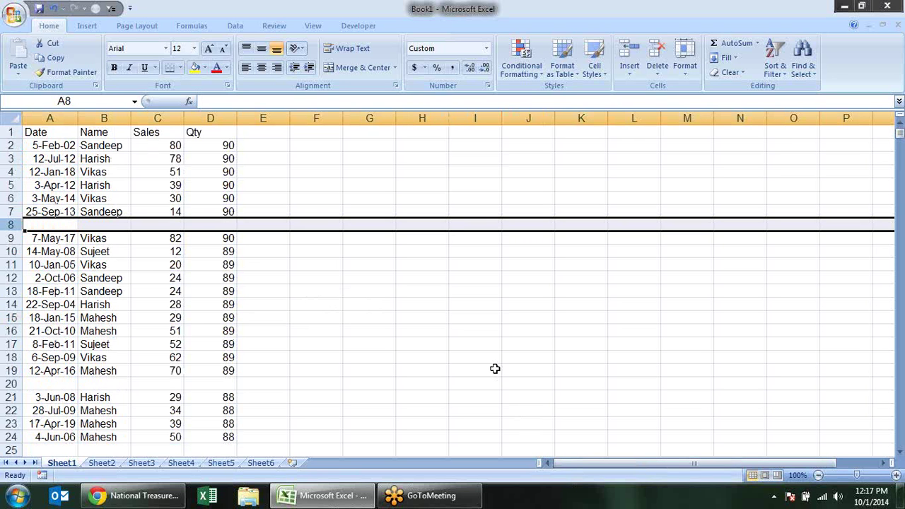
{"action": "left_click", "coordinate": [388, 356]}
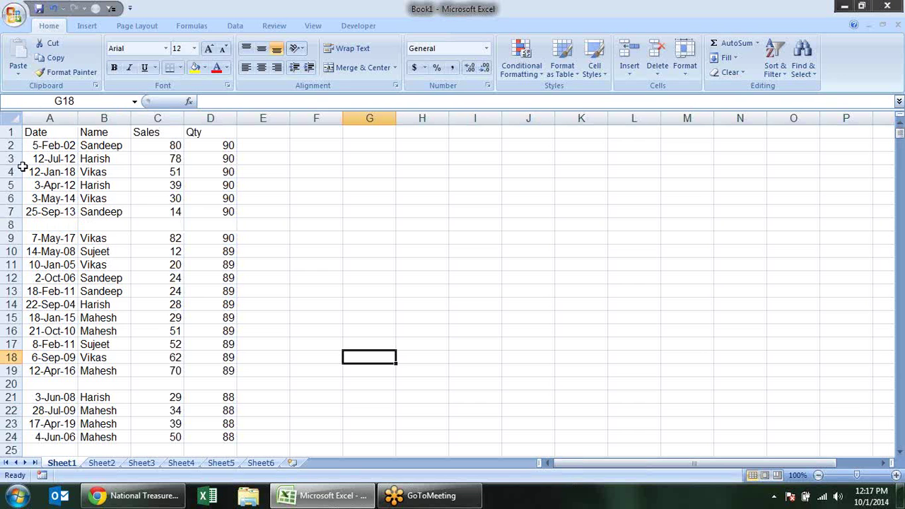
Shrink row 8 to about 2 pixels high so rows 7 and 9 appear joined
{"action": "left_click_drag", "start_coordinate": [11, 238], "coordinate": [17, 219]}
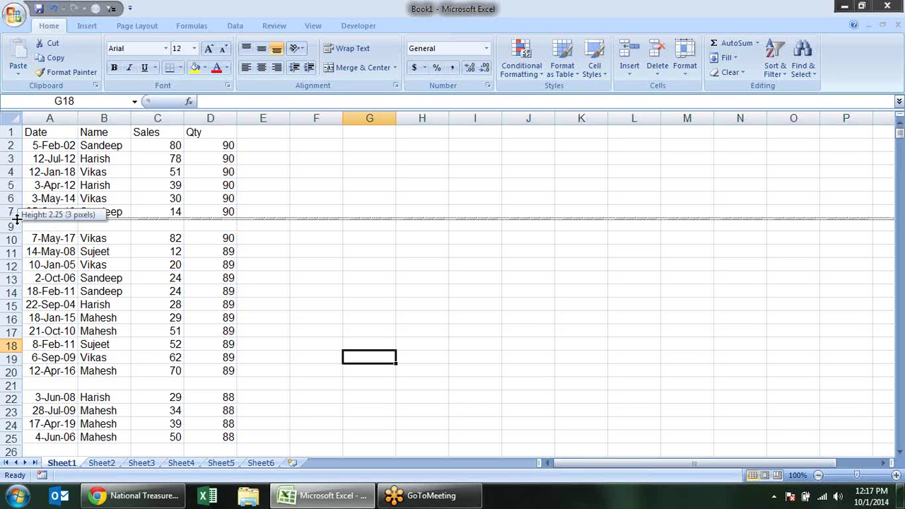
{"action": "left_click_drag", "start_coordinate": [17, 219], "coordinate": [14, 218]}
{"action": "left_click", "coordinate": [321, 227]}
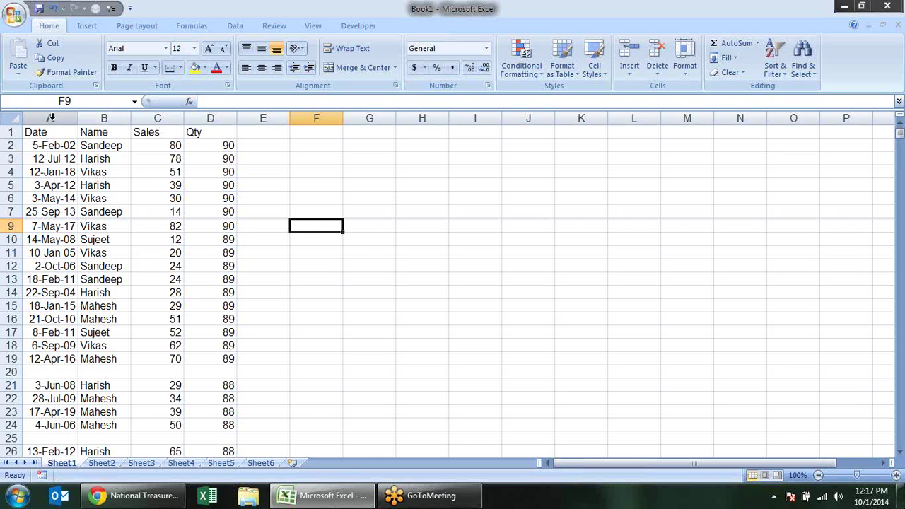
{"action": "left_click", "coordinate": [10, 119]}
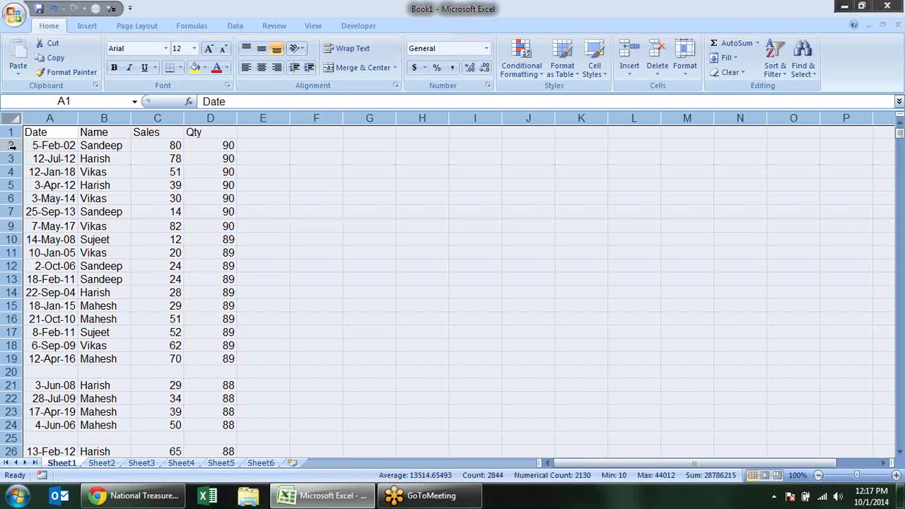
Set every row's height to 17.25, bringing row 8 back into view
{"action": "left_click_drag", "start_coordinate": [16, 137], "coordinate": [16, 139]}
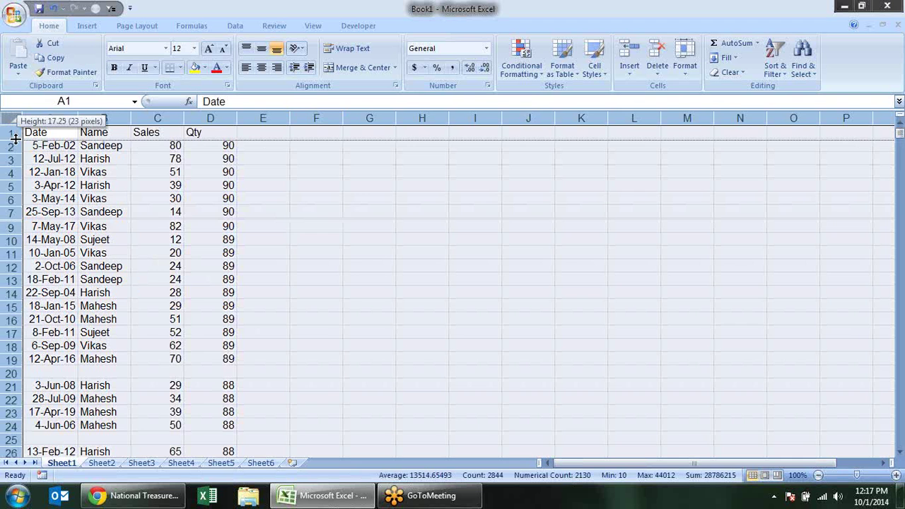
{"action": "left_click", "coordinate": [142, 228]}
{"action": "left_click", "coordinate": [70, 241]}
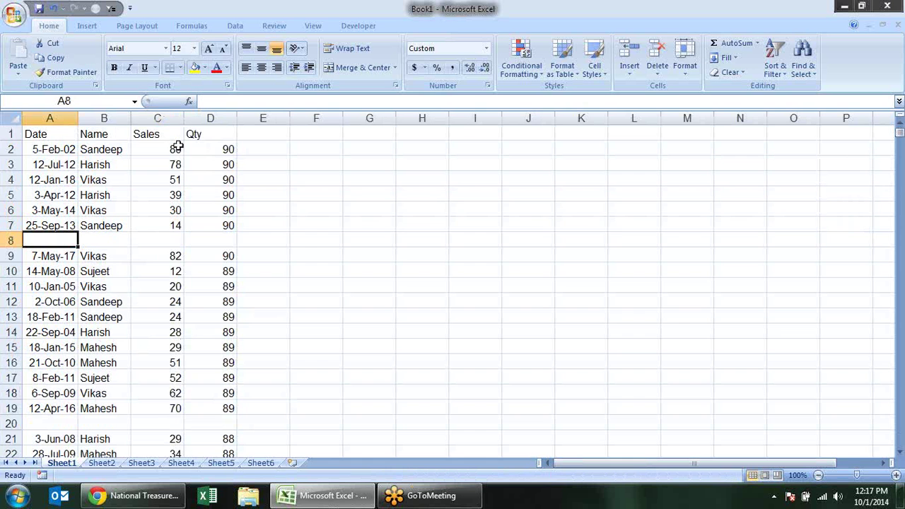
Narrow columns C through I to a width of 7.89
{"action": "left_click", "coordinate": [171, 114]}
{"action": "left_click_drag", "start_coordinate": [171, 114], "coordinate": [480, 118]}
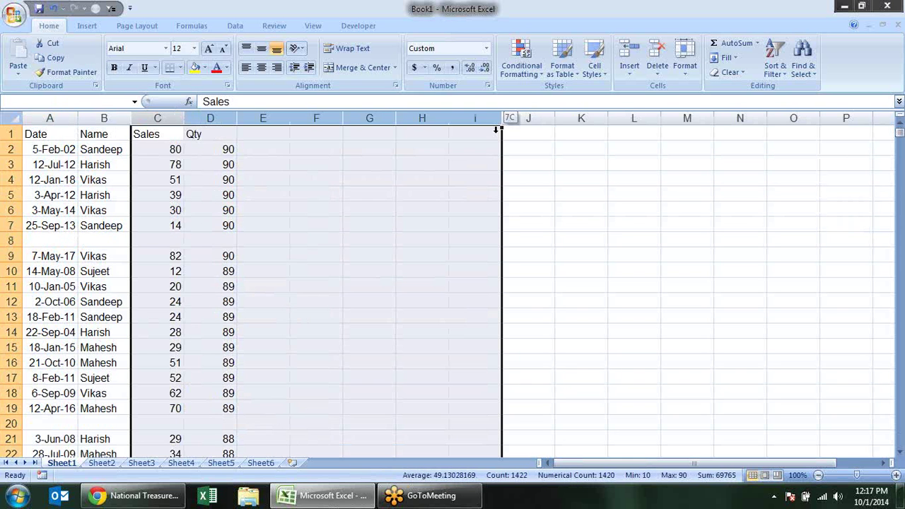
{"action": "left_click_drag", "start_coordinate": [393, 122], "coordinate": [391, 121]}
{"action": "left_click", "coordinate": [362, 177]}
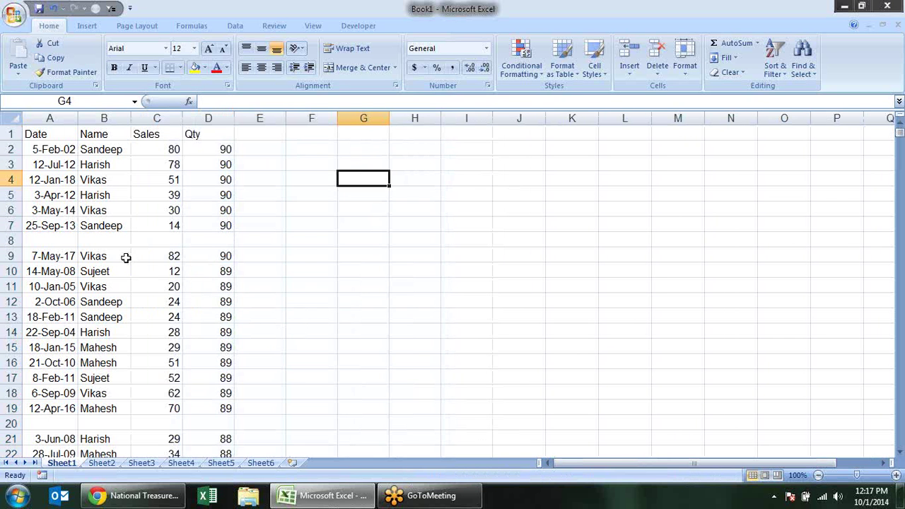
{"action": "left_click", "coordinate": [101, 241]}
{"action": "left_click", "coordinate": [67, 238]}
{"action": "left_click", "coordinate": [166, 239]}
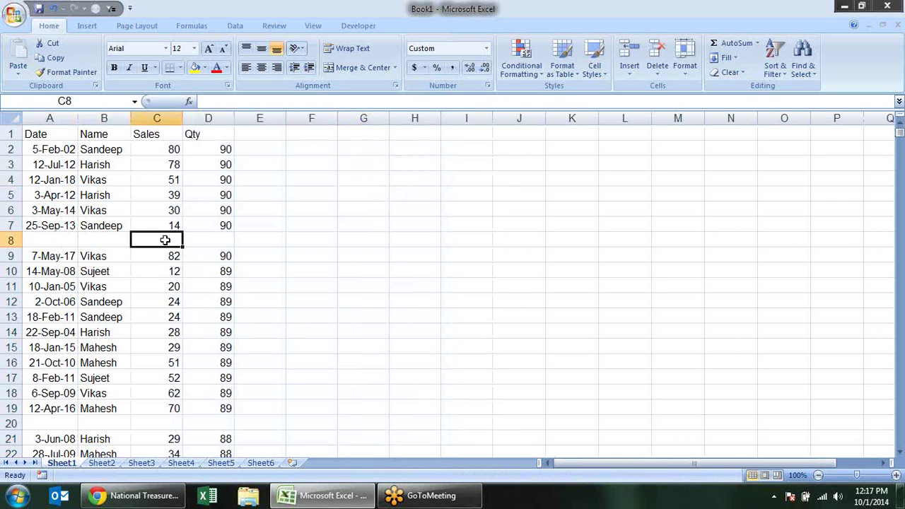
{"action": "left_click", "coordinate": [209, 244]}
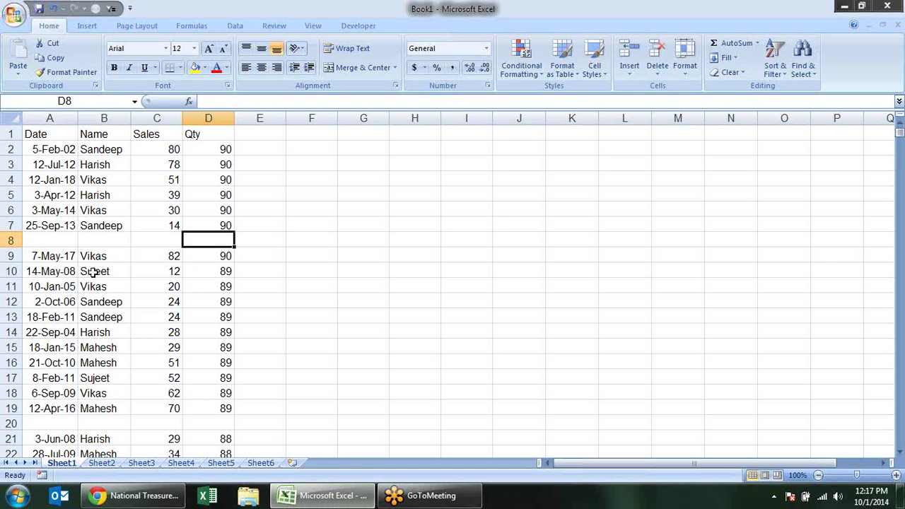
{"action": "left_click", "coordinate": [56, 239]}
{"action": "left_click", "coordinate": [106, 250]}
{"action": "left_click", "coordinate": [111, 237]}
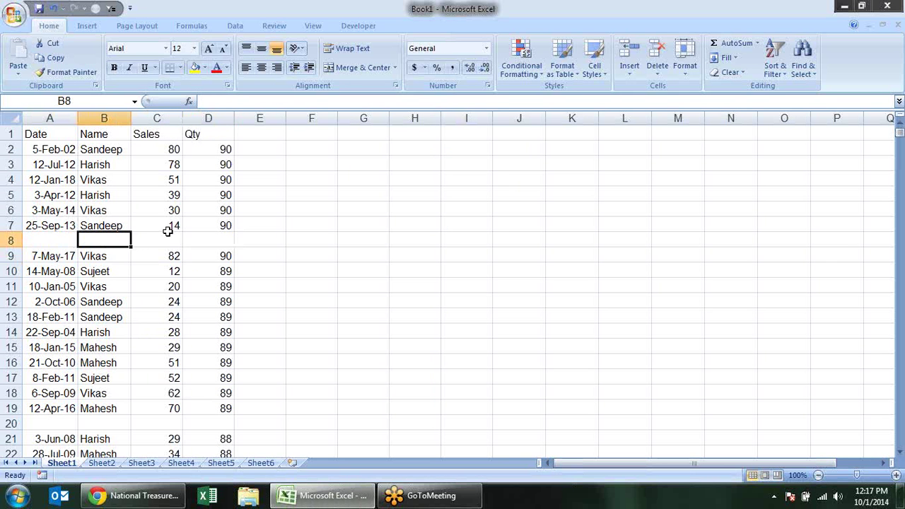
{"action": "left_click", "coordinate": [179, 242]}
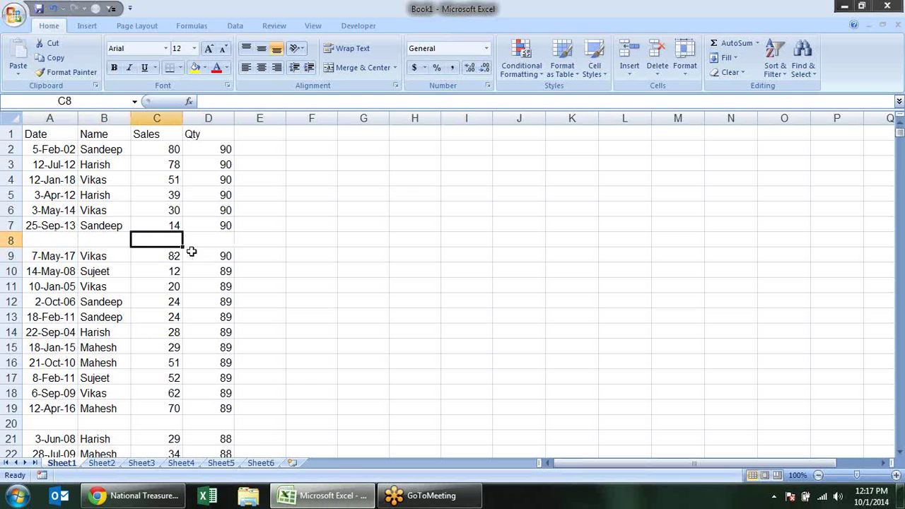
{"action": "left_click", "coordinate": [252, 252]}
{"action": "left_click", "coordinate": [251, 238]}
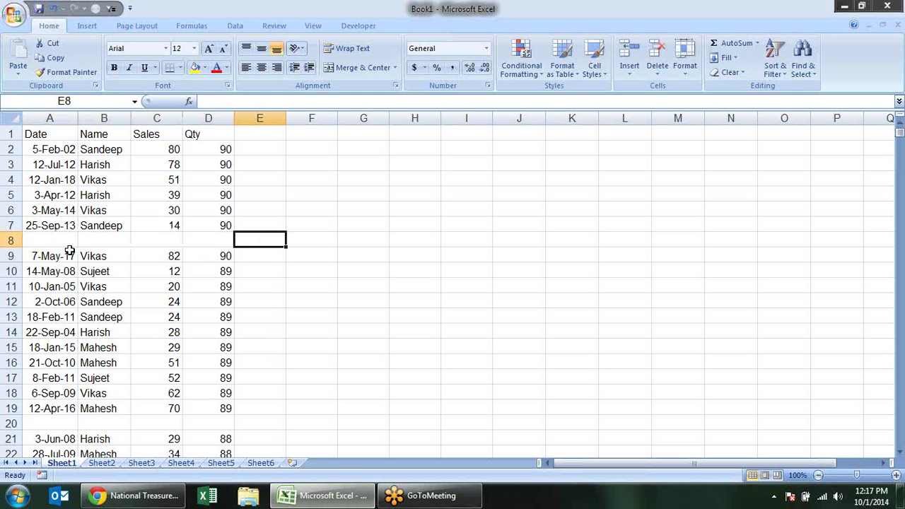
Select A1:D714 and sort it by Date oldest to newest, starting at 1-Jan-01
{"action": "left_click_drag", "start_coordinate": [52, 137], "coordinate": [222, 507]}
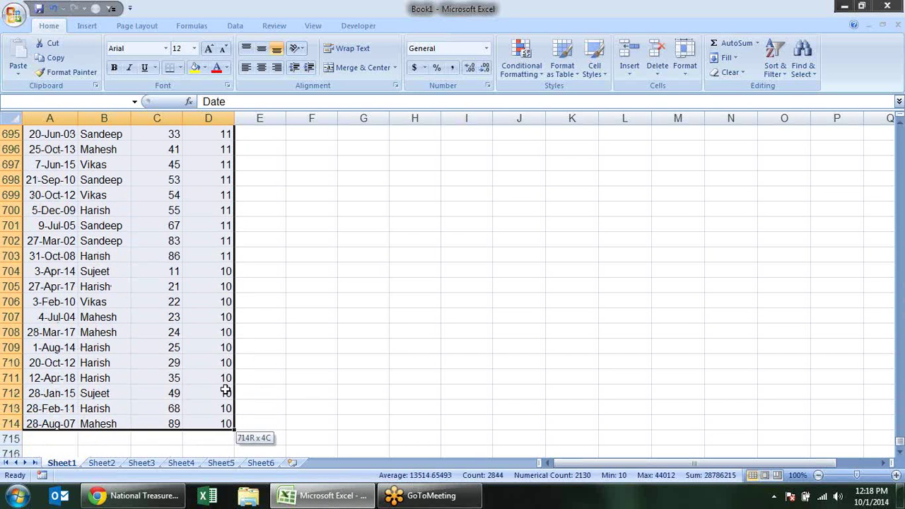
{"action": "left_click_drag", "start_coordinate": [225, 390], "coordinate": [219, 424]}
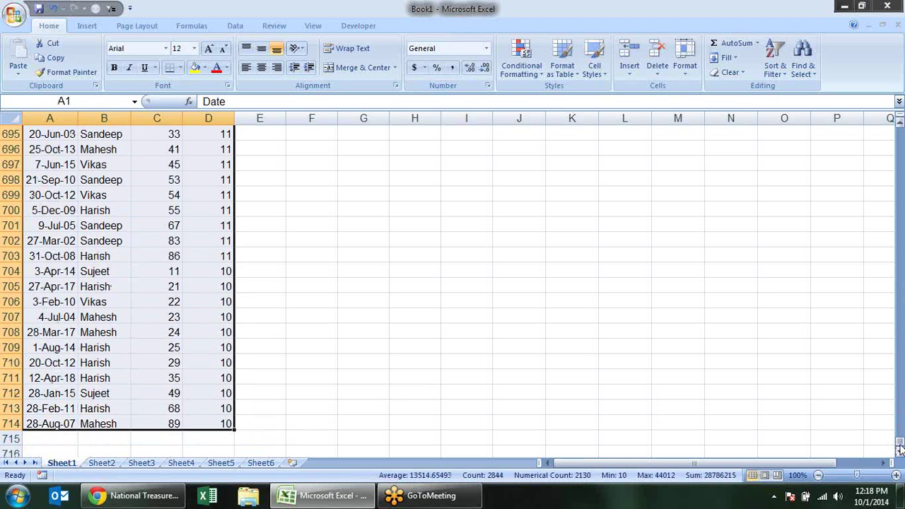
{"action": "left_click_drag", "start_coordinate": [900, 446], "coordinate": [898, 113]}
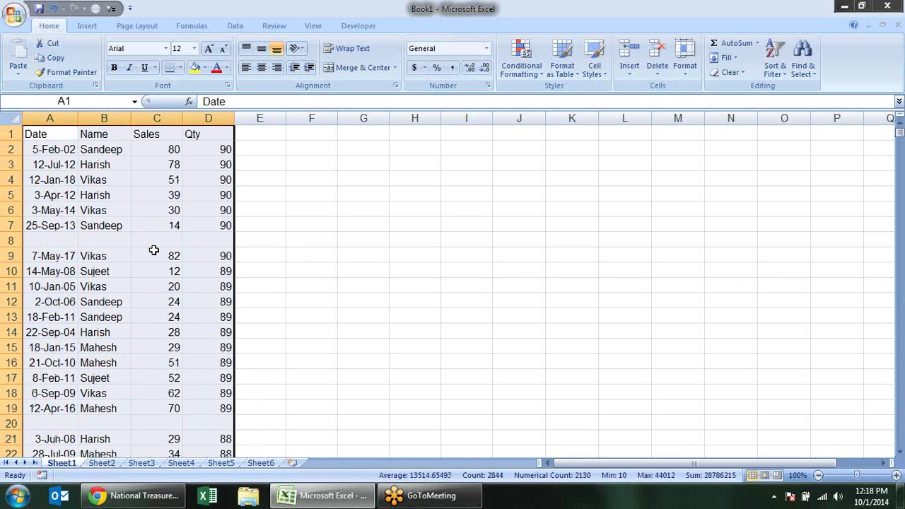
{"action": "left_click", "coordinate": [775, 69]}
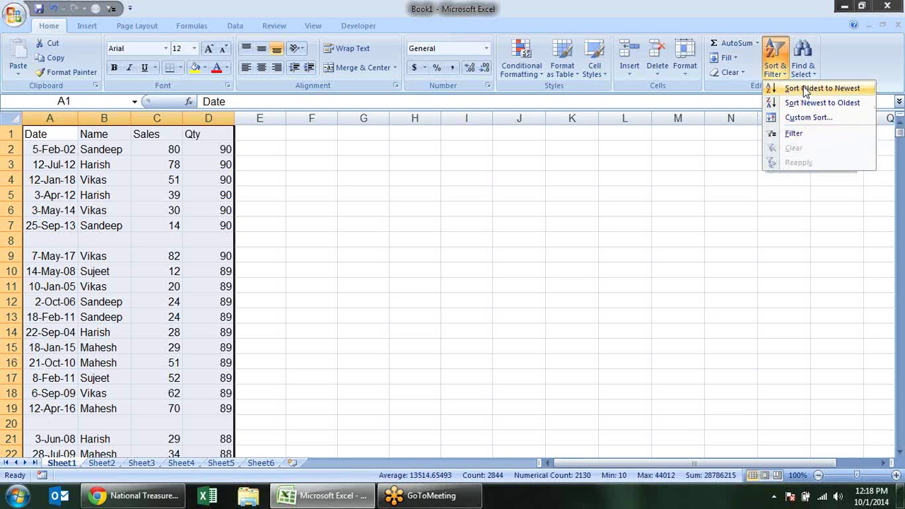
{"action": "left_click", "coordinate": [804, 89]}
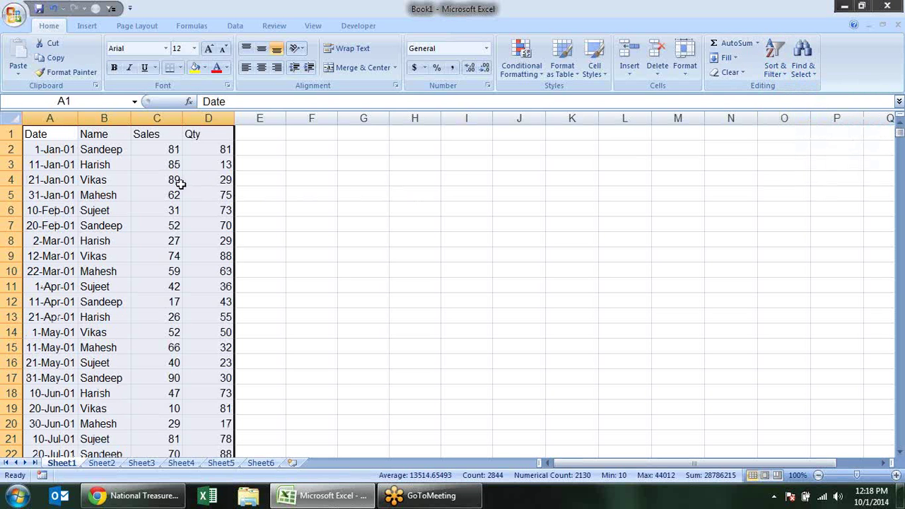
{"action": "left_click", "coordinate": [330, 211]}
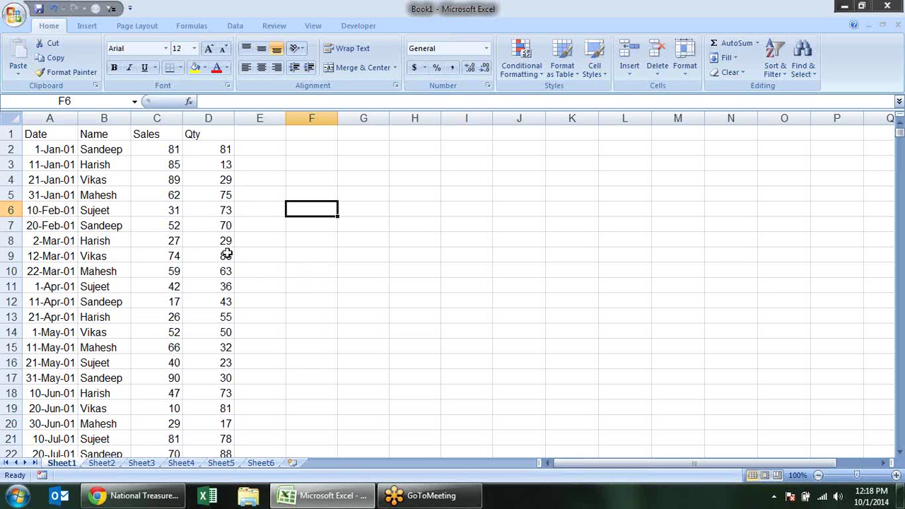
Undo the date sort, then toggle AutoFilter on and off with Ctrl+Shift+L
{"action": "key", "text": "ctrl+z"}
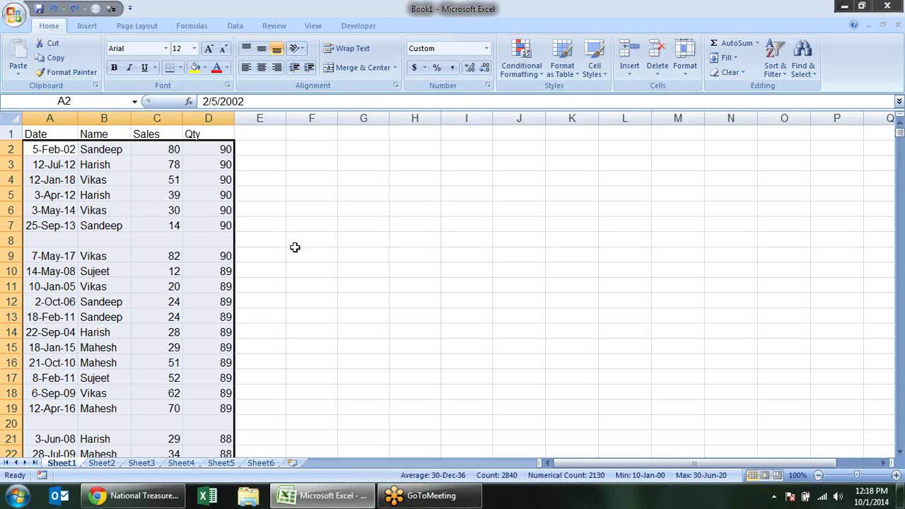
{"action": "key", "text": "ctrl+shift+l"}
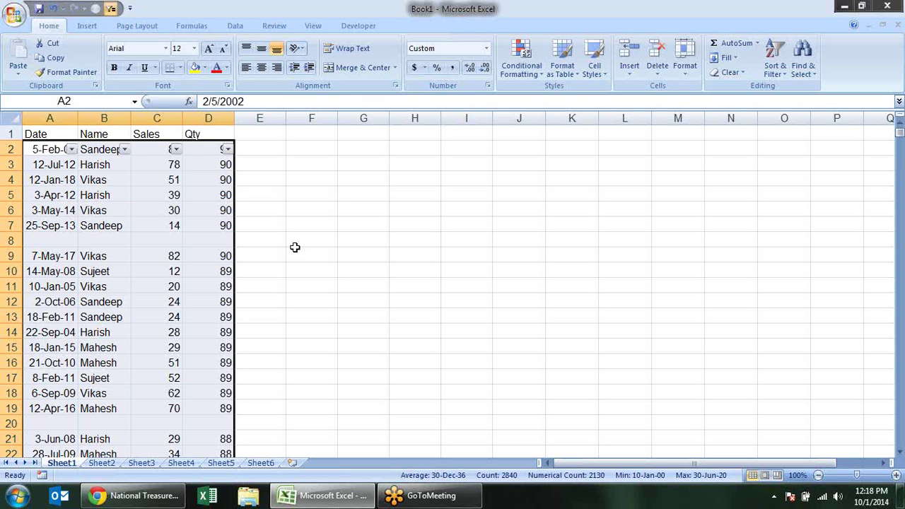
{"action": "key", "text": "ctrl+shift+l"}
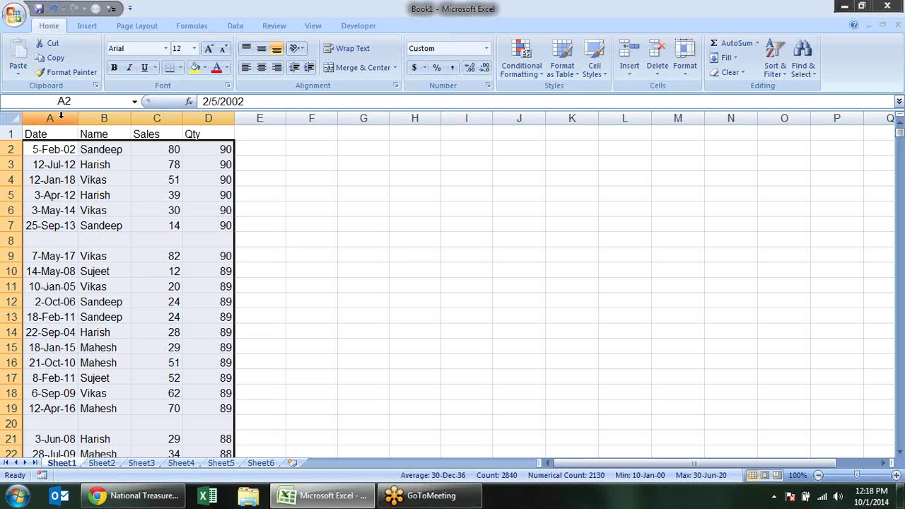
Reselect the table data in columns A through D down the sheet
{"action": "left_click_drag", "start_coordinate": [60, 115], "coordinate": [204, 114]}
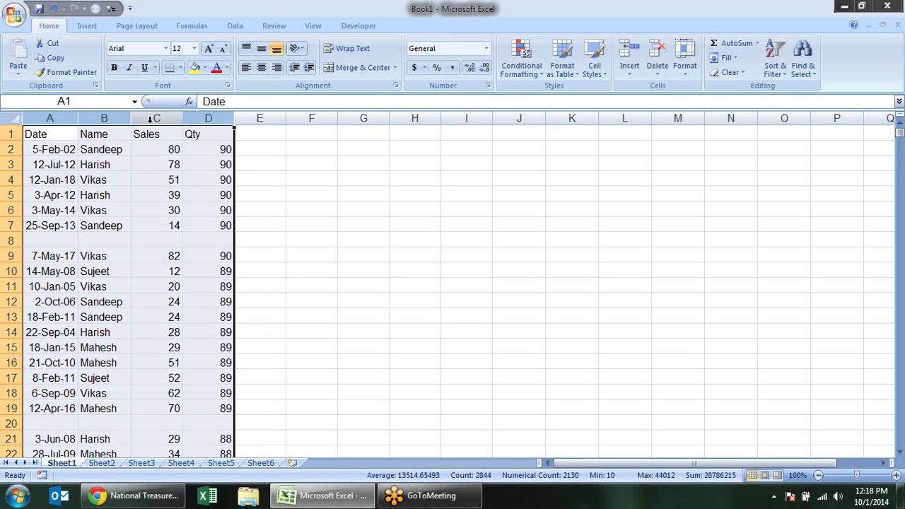
{"action": "left_click", "coordinate": [252, 210]}
{"action": "left_click_drag", "start_coordinate": [50, 134], "coordinate": [171, 507]}
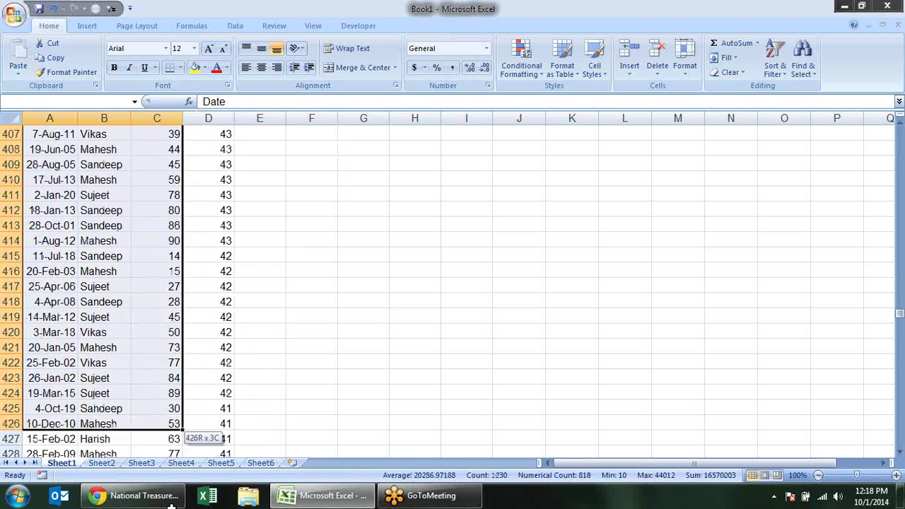
{"action": "left_click_drag", "start_coordinate": [171, 506], "coordinate": [193, 420]}
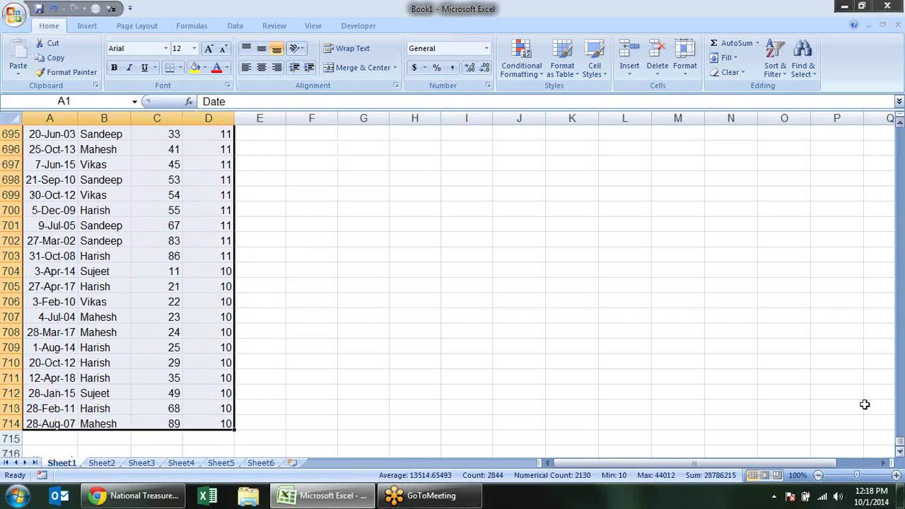
{"action": "left_click_drag", "start_coordinate": [900, 425], "coordinate": [900, 128]}
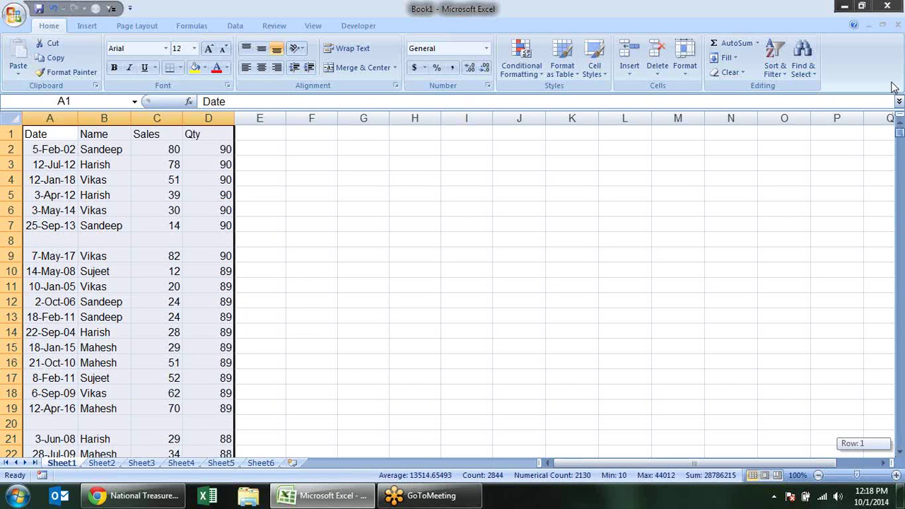
Turn on AutoFilter dropdowns for the Date, Name, Sales and Qty headers
{"action": "key", "text": "ctrl+shift+l"}
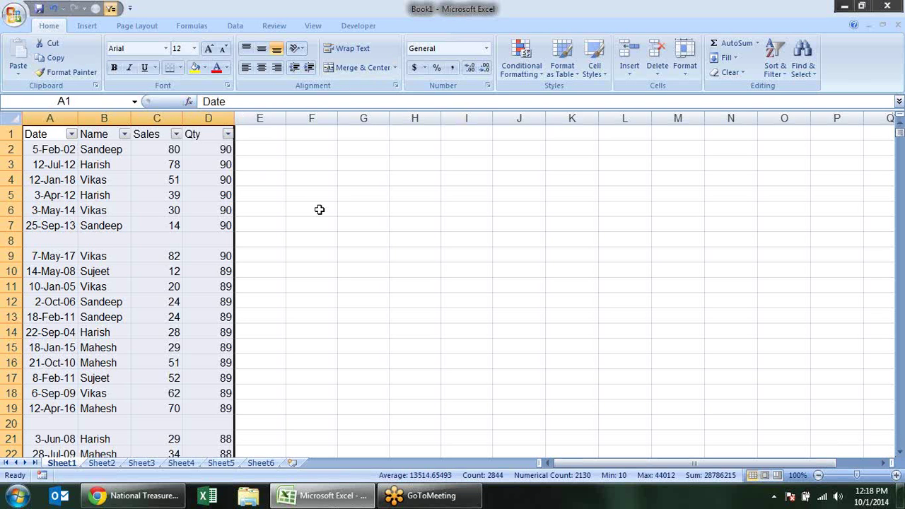
{"action": "left_click", "coordinate": [258, 152]}
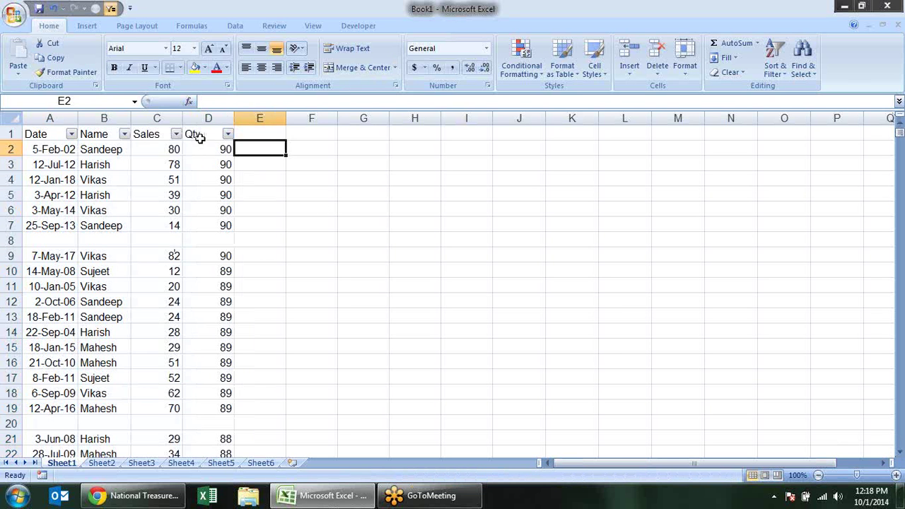
{"action": "left_click", "coordinate": [152, 133]}
{"action": "left_click", "coordinate": [197, 138]}
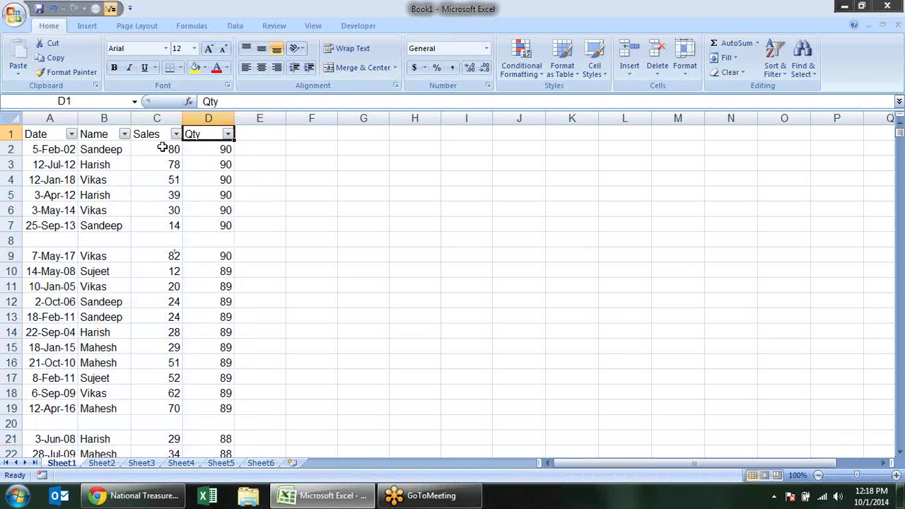
Filter Name to (Blanks) only and select the visible rows 8, 20 and 25
{"action": "left_click", "coordinate": [125, 134]}
{"action": "left_click", "coordinate": [53, 239]}
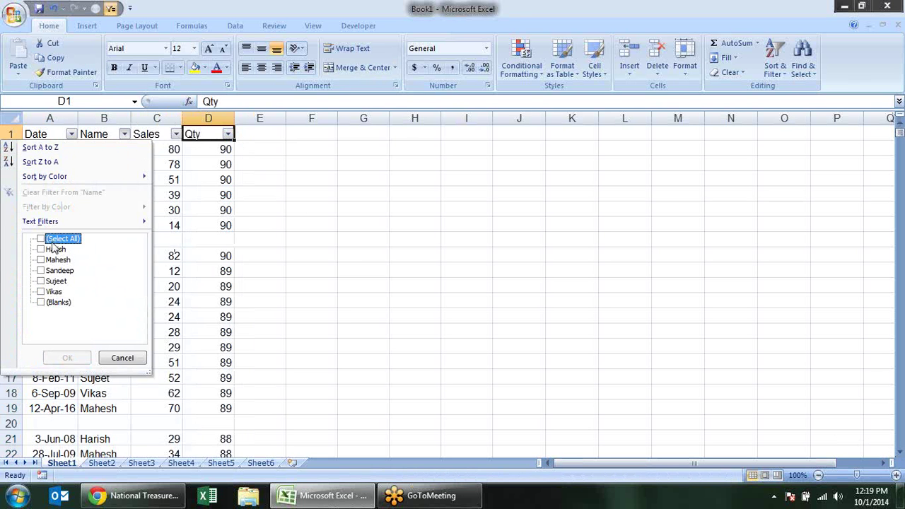
{"action": "left_click", "coordinate": [48, 302]}
{"action": "left_click", "coordinate": [78, 358]}
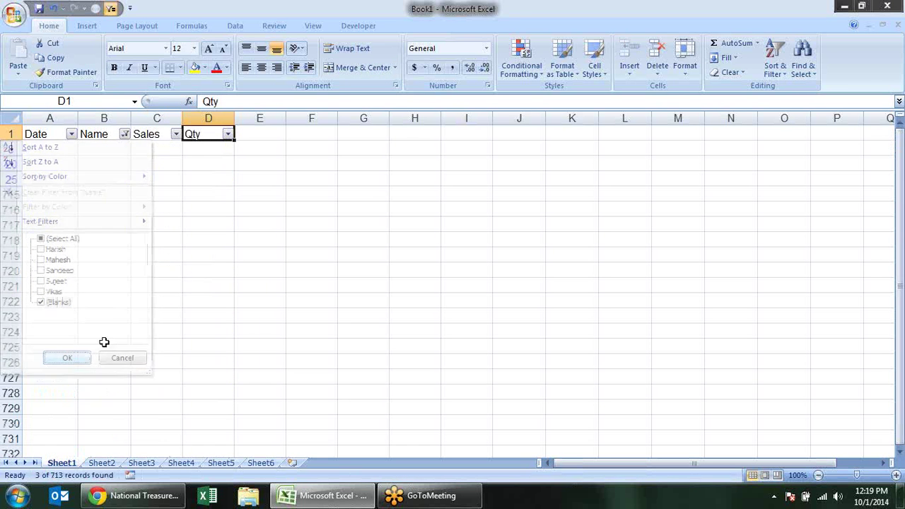
{"action": "left_click", "coordinate": [219, 251]}
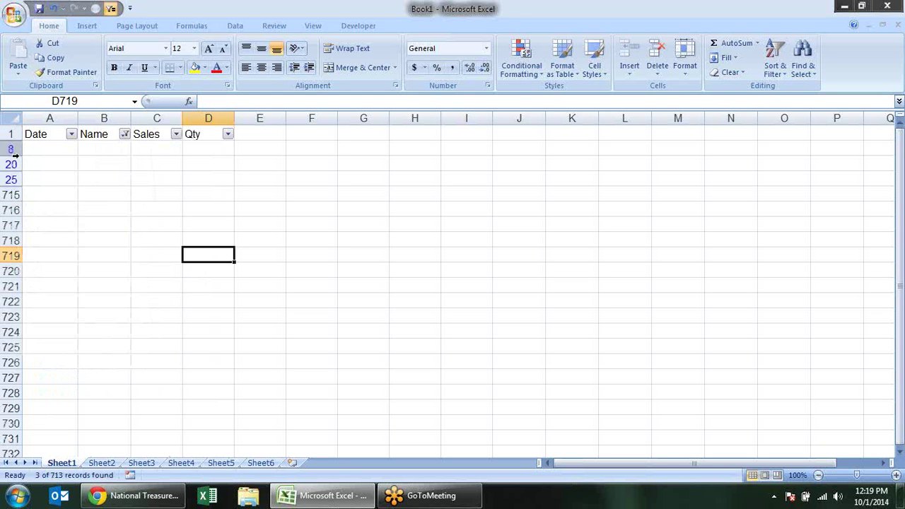
{"action": "left_click_drag", "start_coordinate": [12, 150], "coordinate": [11, 179]}
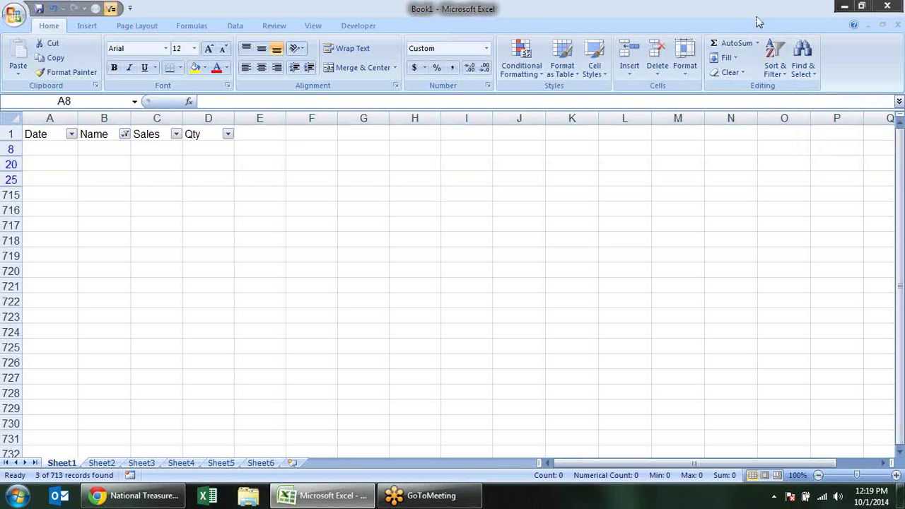
Select only the visible blank rows with Go To Special and delete them
{"action": "left_click", "coordinate": [803, 71]}
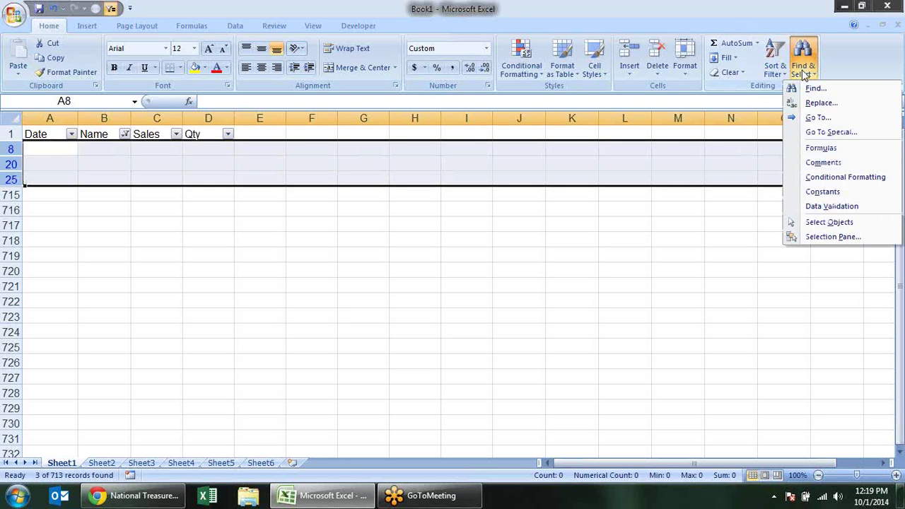
{"action": "left_click", "coordinate": [822, 133]}
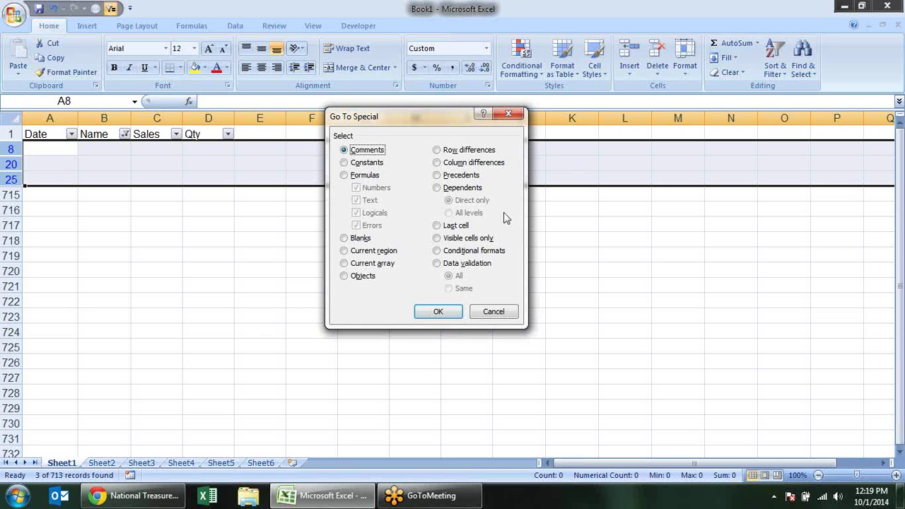
{"action": "left_click", "coordinate": [487, 239]}
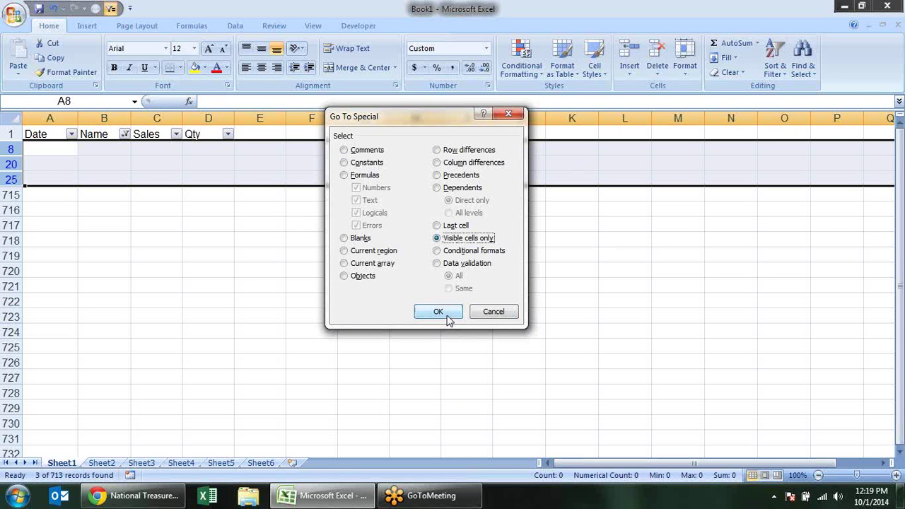
{"action": "left_click", "coordinate": [447, 317]}
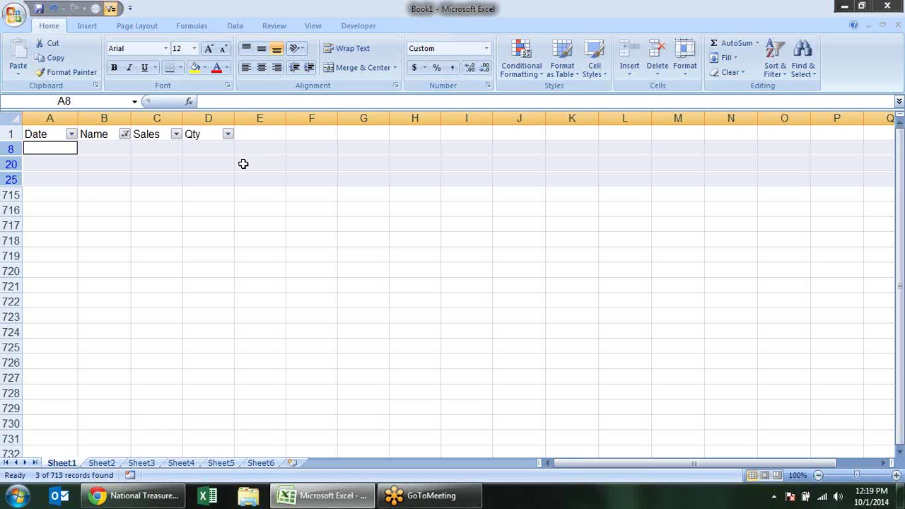
{"action": "right_click", "coordinate": [10, 149]}
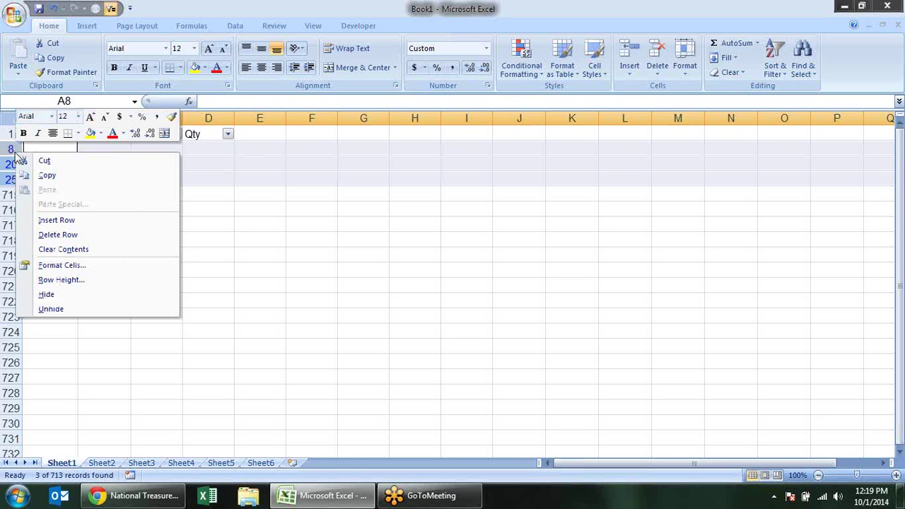
{"action": "left_click", "coordinate": [99, 235]}
{"action": "left_click", "coordinate": [241, 268]}
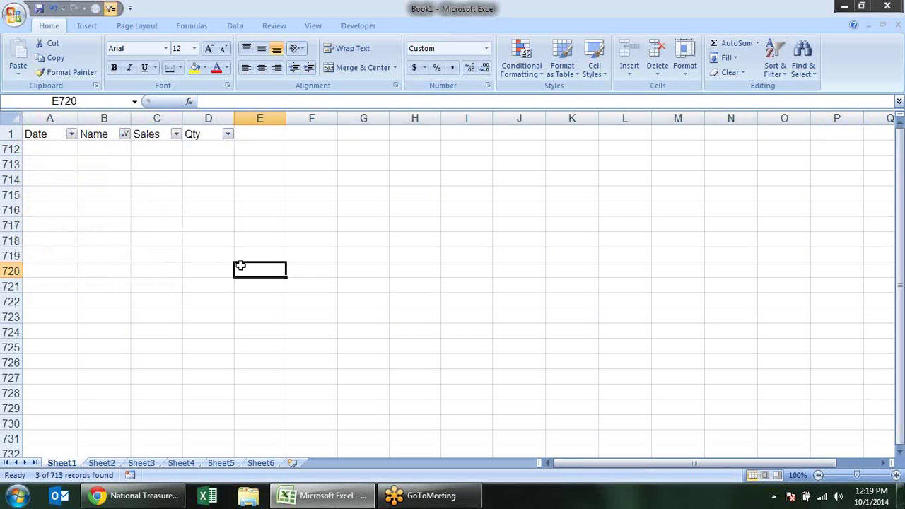
Clear the Name filter by checking every name so all rows show again
{"action": "left_click", "coordinate": [124, 135]}
{"action": "left_click", "coordinate": [77, 241]}
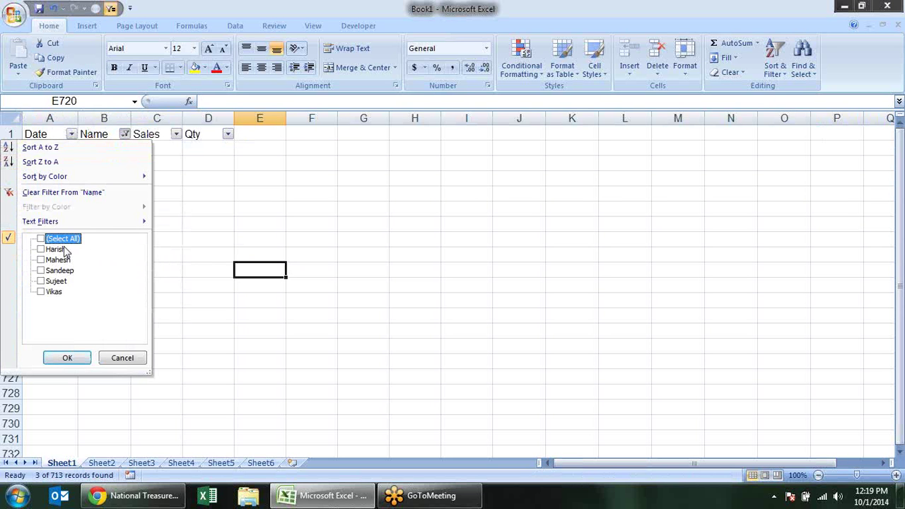
{"action": "left_click", "coordinate": [57, 240]}
{"action": "left_click", "coordinate": [83, 361]}
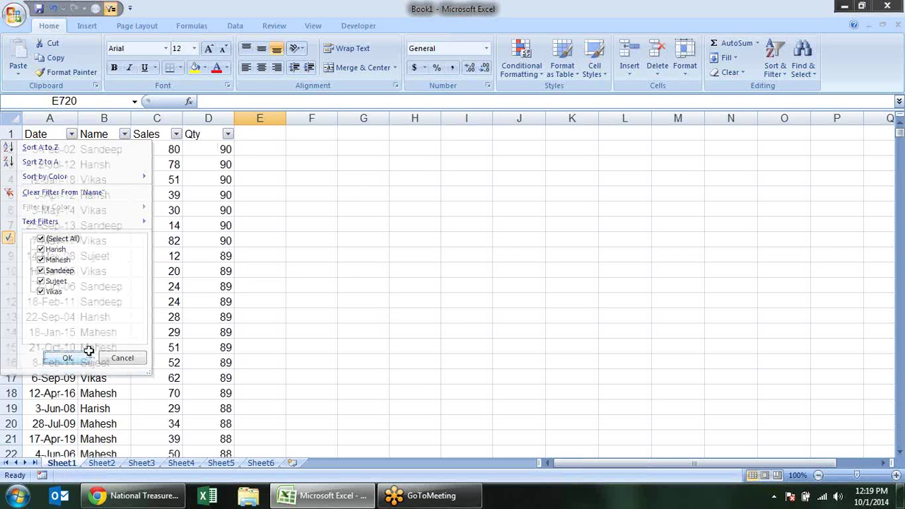
{"action": "left_click", "coordinate": [208, 256]}
{"action": "left_click_drag", "start_coordinate": [104, 271], "coordinate": [49, 348]}
{"action": "left_click", "coordinate": [156, 210]}
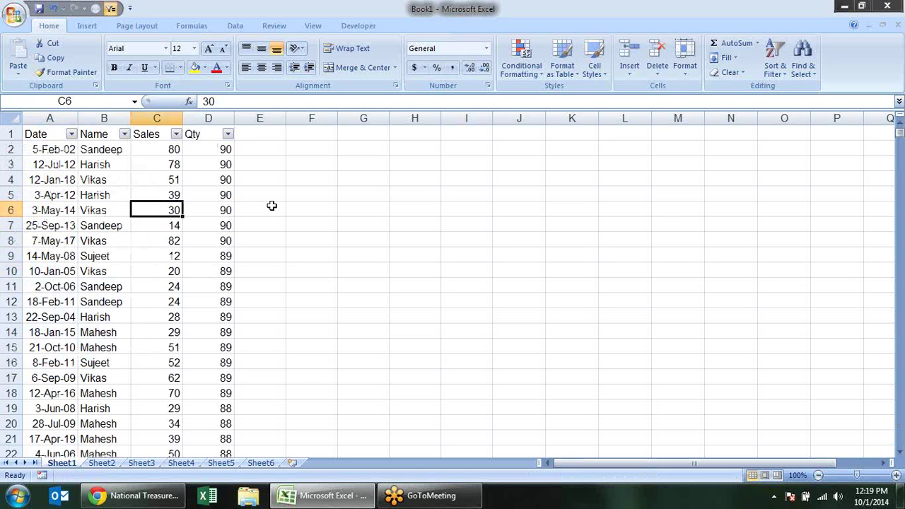
{"action": "left_click", "coordinate": [269, 206]}
Sort the table by Sales from largest to smallest
{"action": "left_click", "coordinate": [198, 209]}
{"action": "left_click", "coordinate": [121, 225]}
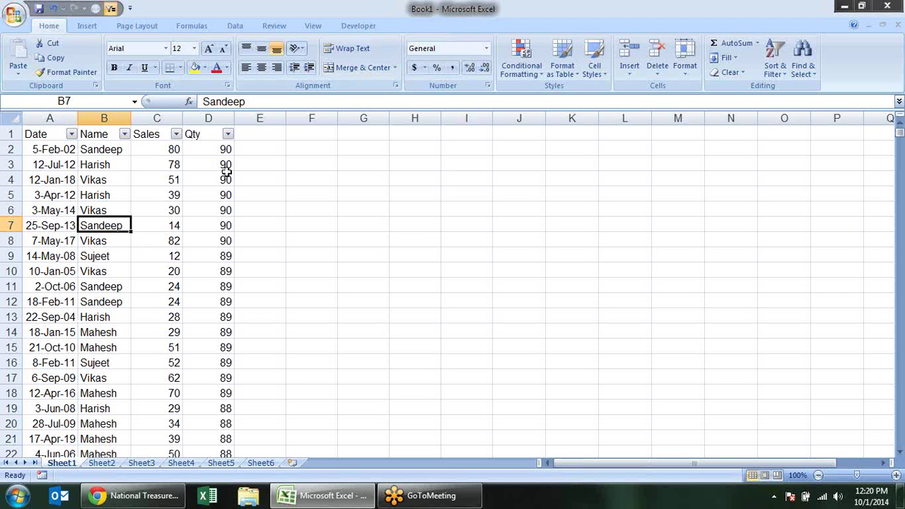
{"action": "left_click", "coordinate": [159, 165]}
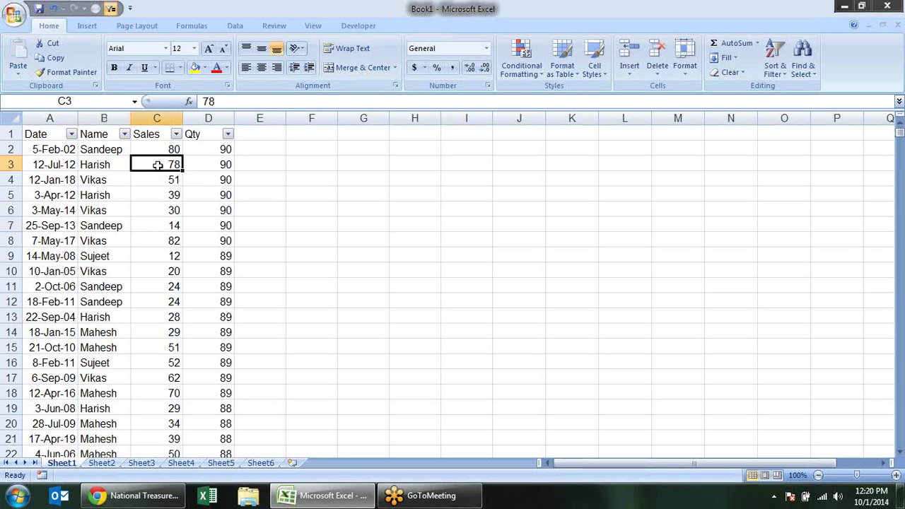
{"action": "left_click", "coordinate": [775, 67]}
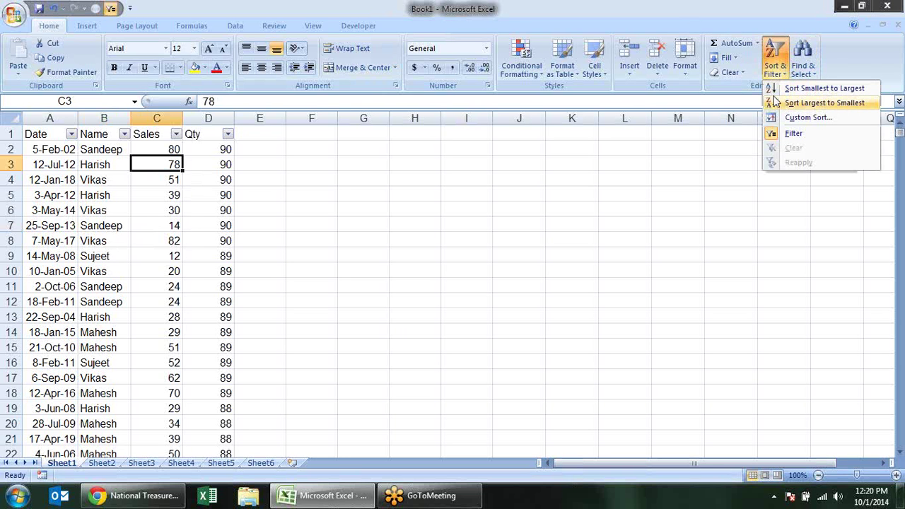
{"action": "left_click", "coordinate": [821, 103]}
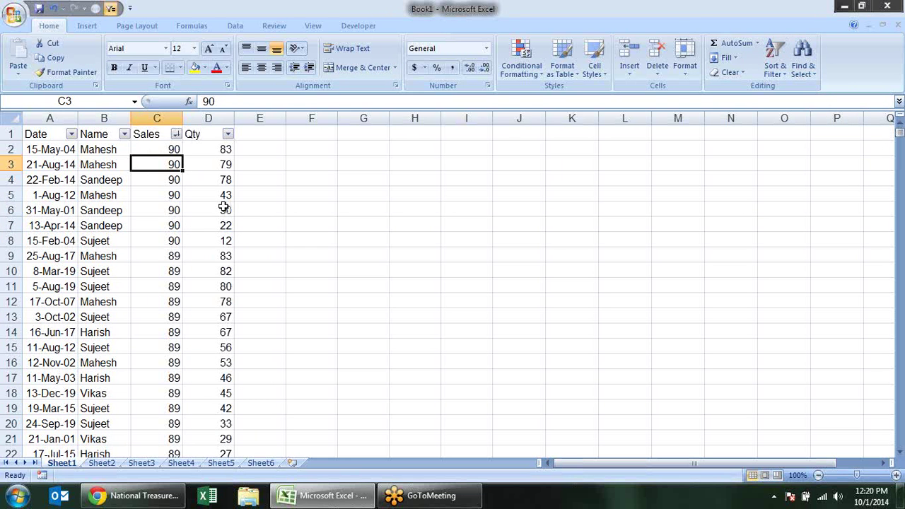
Re-sort the table by Date from oldest to newest
{"action": "left_click", "coordinate": [775, 58]}
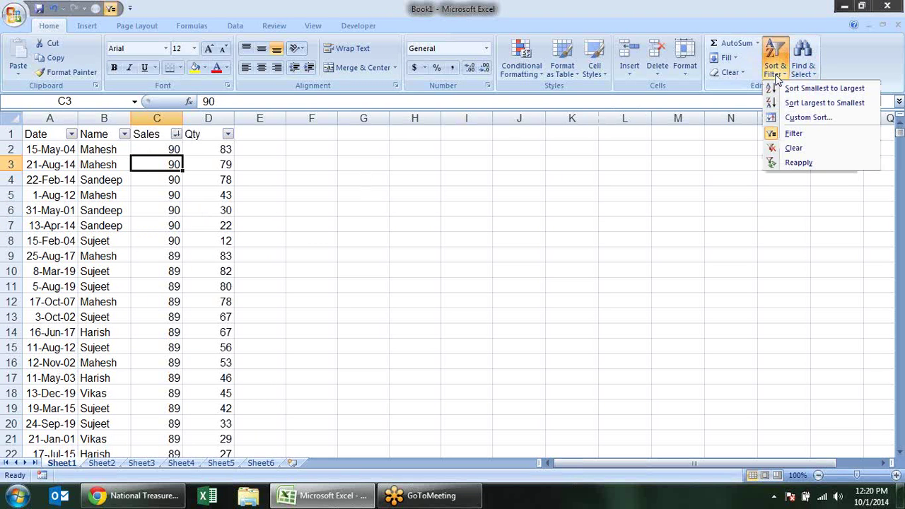
{"action": "left_click", "coordinate": [44, 165]}
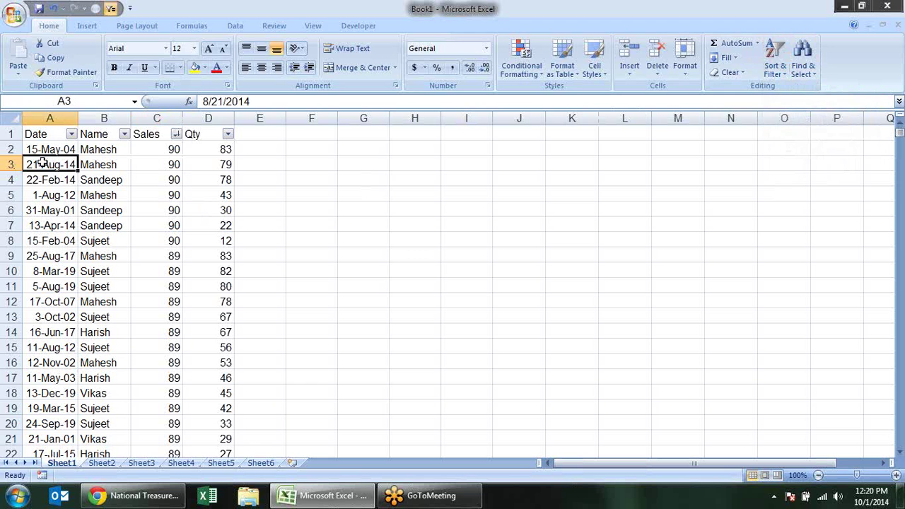
{"action": "left_click", "coordinate": [776, 68]}
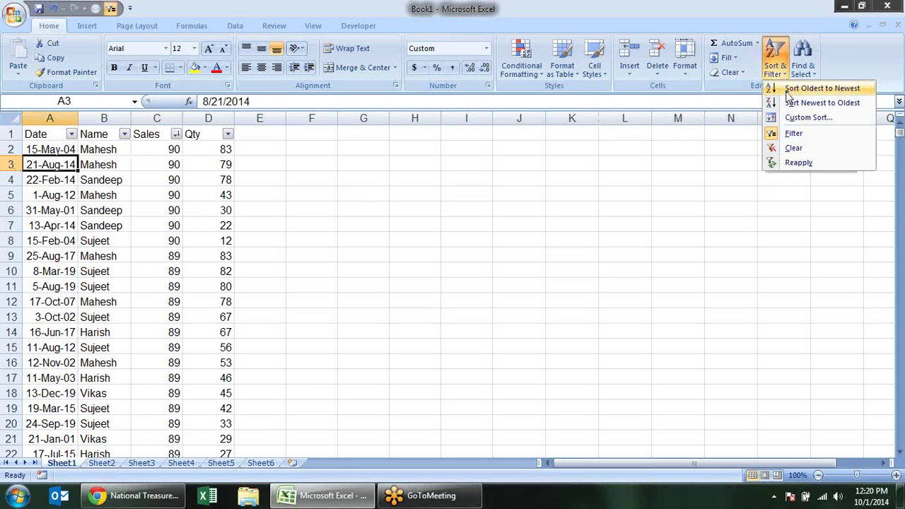
{"action": "left_click", "coordinate": [789, 91]}
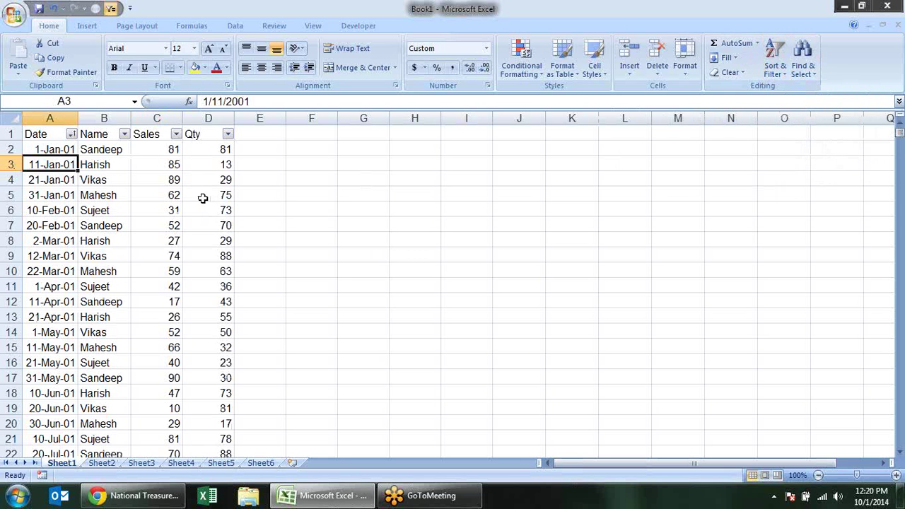
{"action": "left_click", "coordinate": [159, 193]}
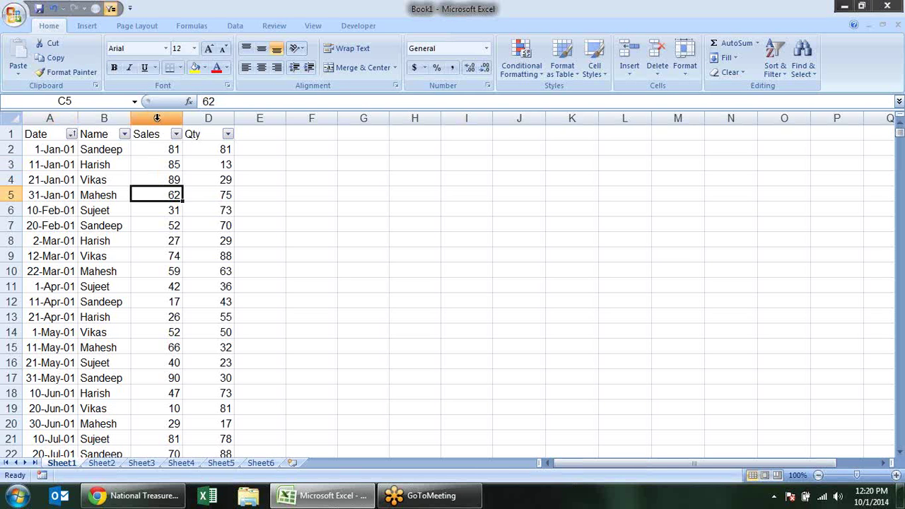
{"action": "left_click", "coordinate": [157, 117]}
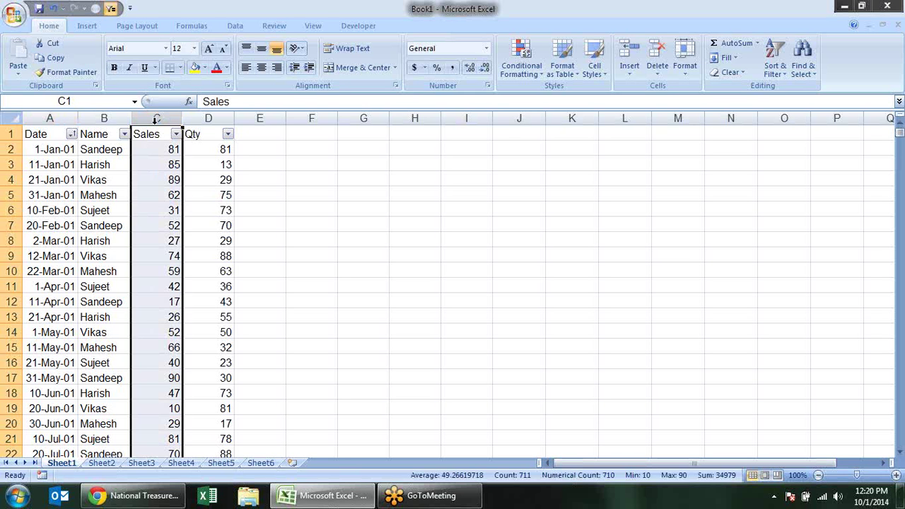
{"action": "left_click", "coordinate": [158, 135]}
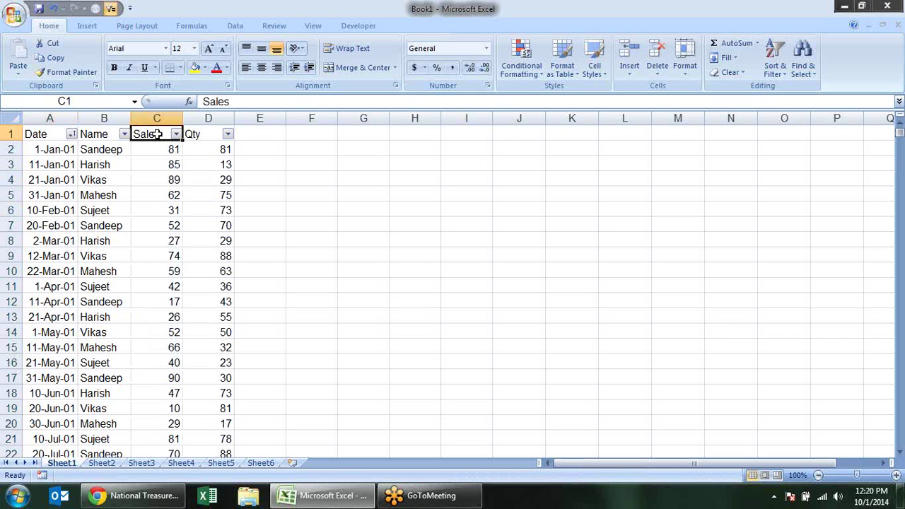
{"action": "key", "text": "ctrl+shift+Down"}
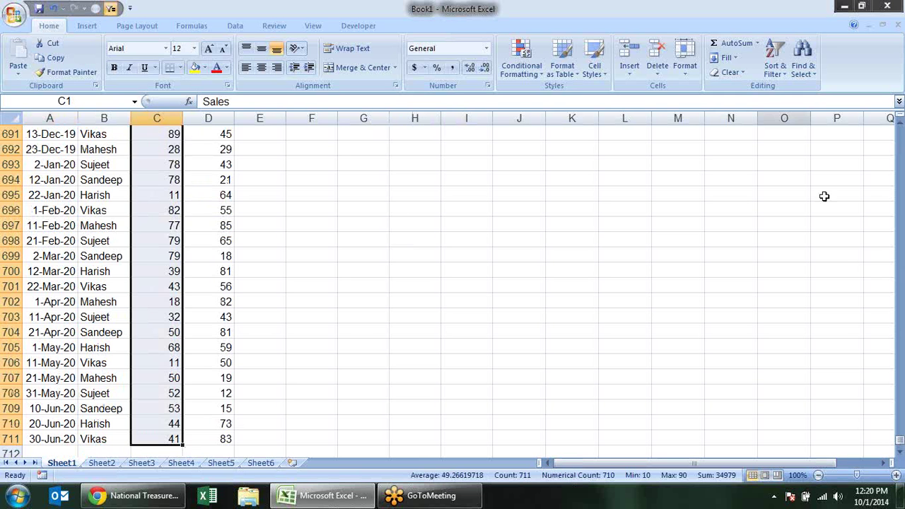
{"action": "left_click_drag", "start_coordinate": [900, 440], "coordinate": [900, 127]}
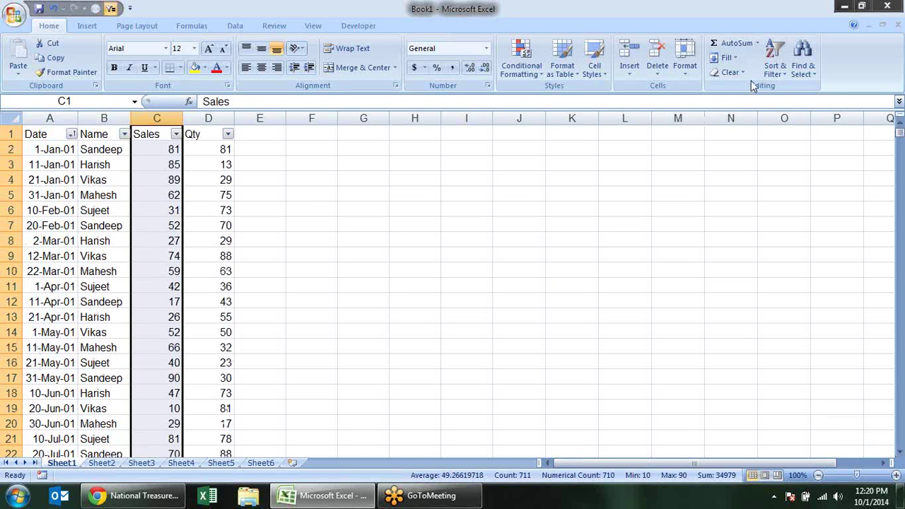
{"action": "left_click", "coordinate": [775, 55]}
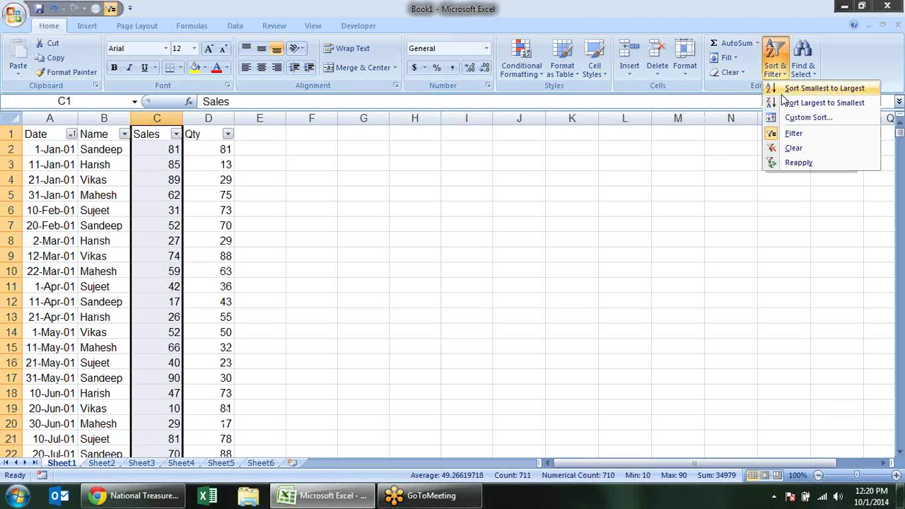
{"action": "left_click", "coordinate": [790, 92]}
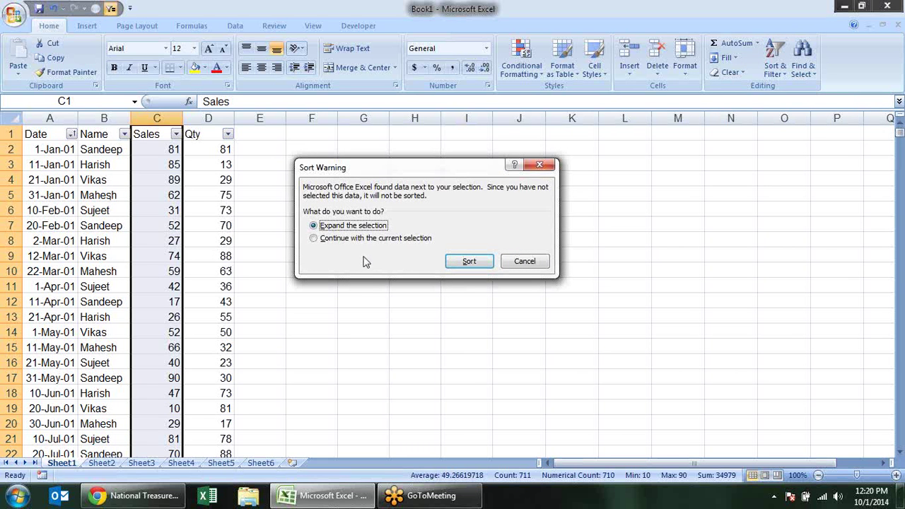
{"action": "left_click", "coordinate": [324, 240]}
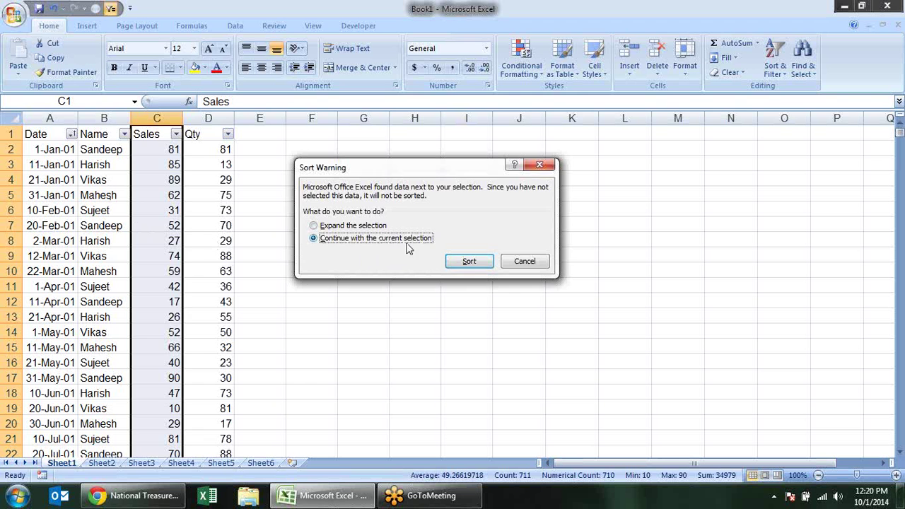
{"action": "left_click", "coordinate": [467, 262]}
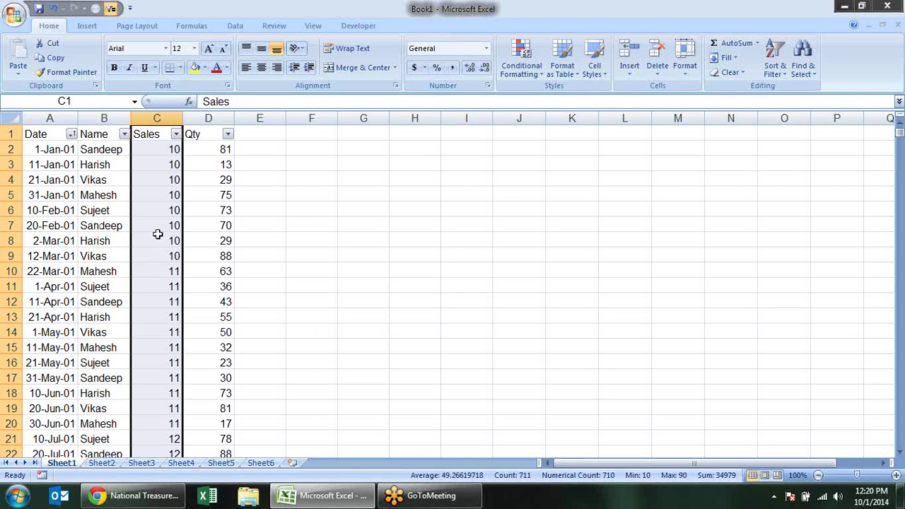
{"action": "key", "text": "ctrl+z"}
{"action": "left_click", "coordinate": [369, 269]}
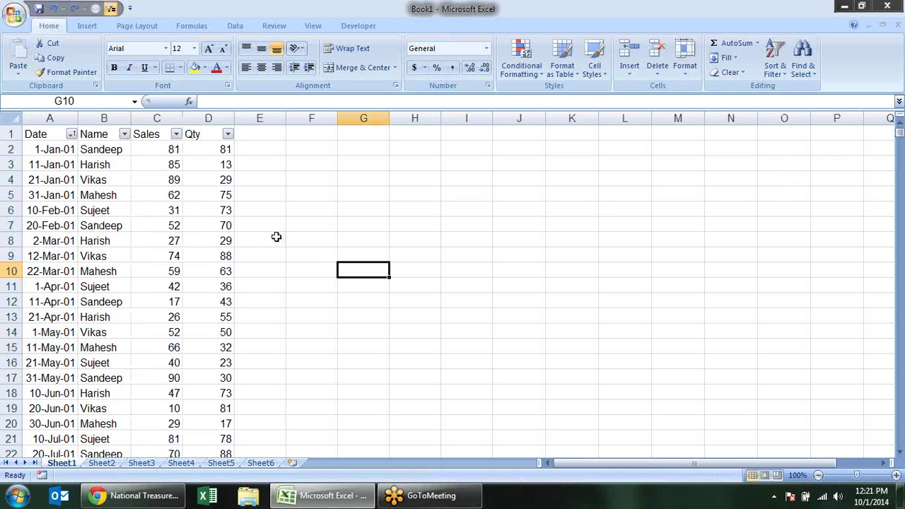
Check the sorting options for the Name column, then close them without sorting
{"action": "left_click", "coordinate": [146, 184]}
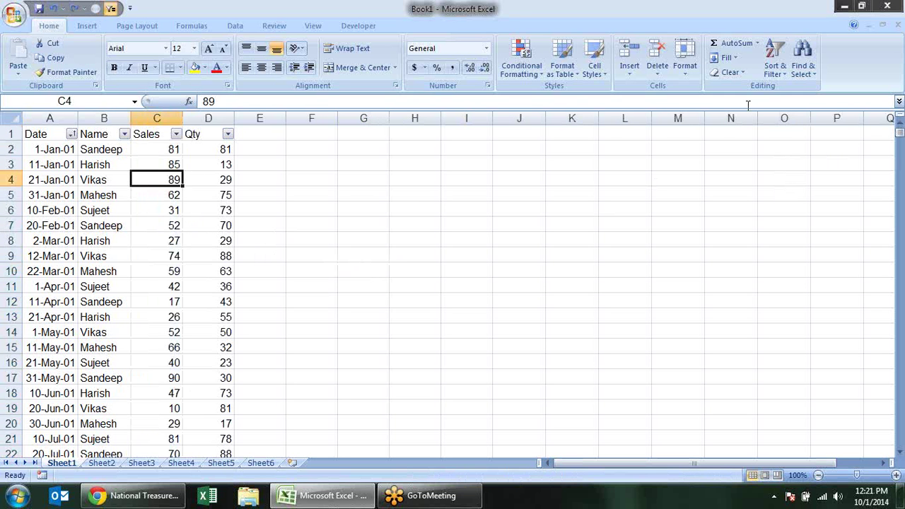
{"action": "left_click", "coordinate": [103, 177]}
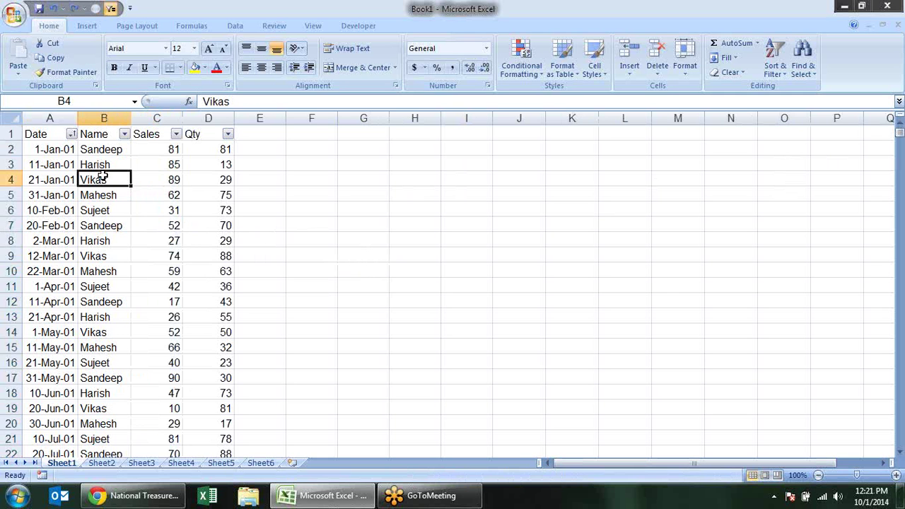
{"action": "left_click", "coordinate": [783, 73]}
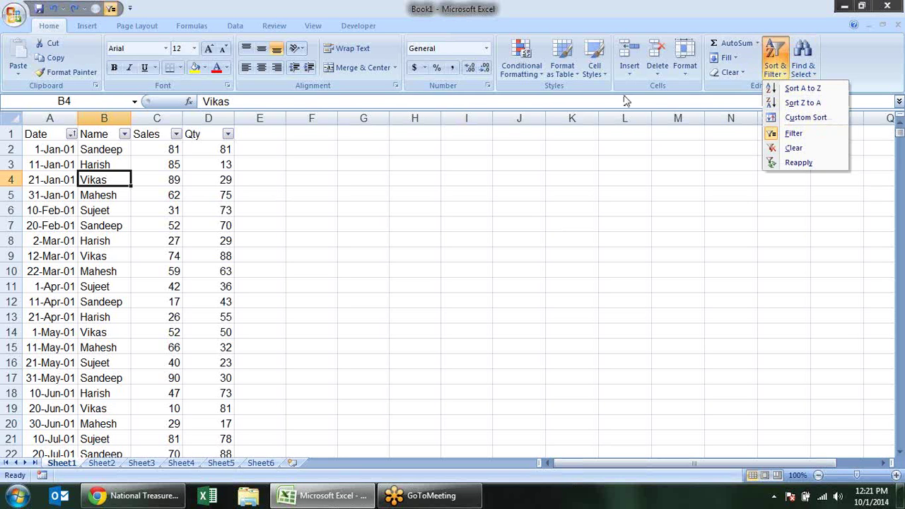
{"action": "left_click", "coordinate": [206, 154]}
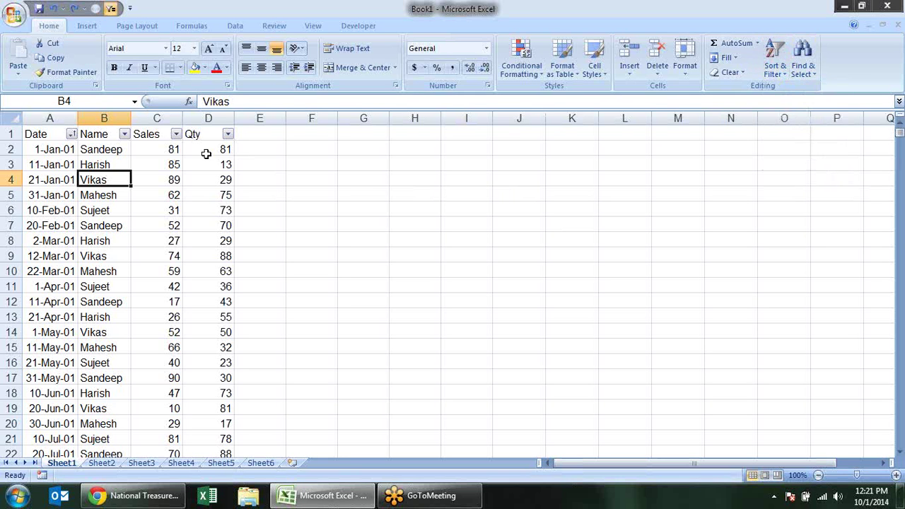
Insert a new column before Sales with the heading city in C1
{"action": "right_click", "coordinate": [162, 118]}
{"action": "left_click", "coordinate": [234, 186]}
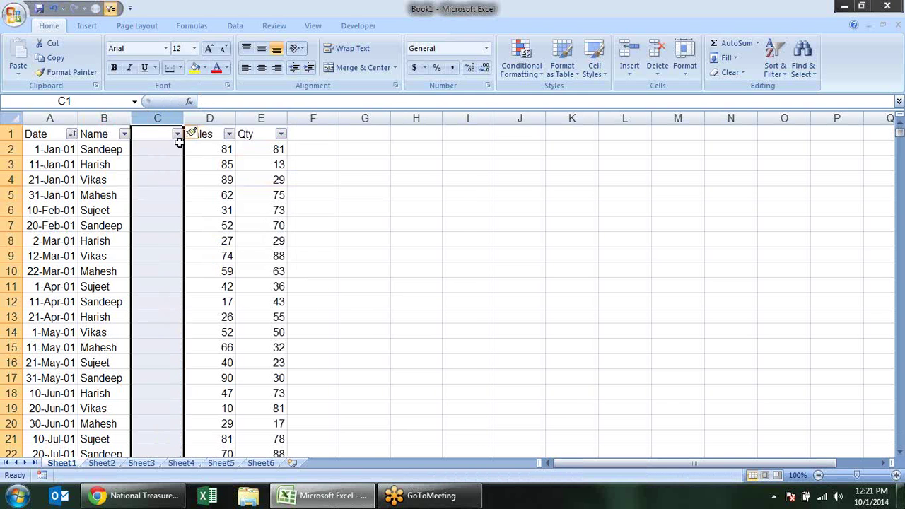
{"action": "left_click", "coordinate": [165, 135]}
{"action": "type", "text": "c"}
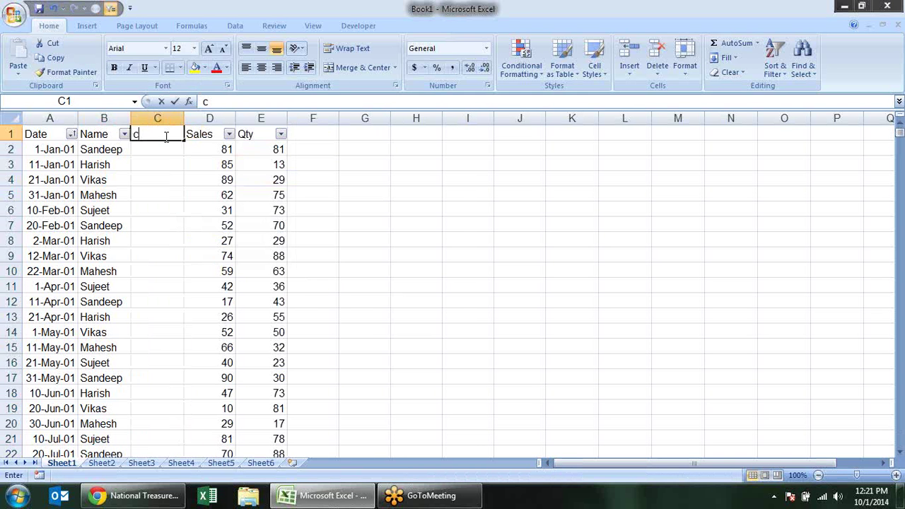
{"action": "type", "text": "ity"}
{"action": "key", "text": "Return"}
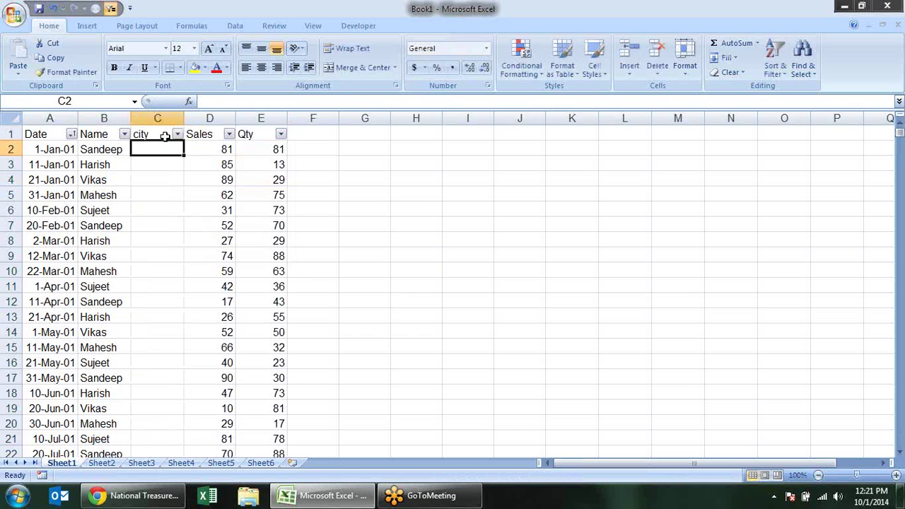
Enter palwal in C2 and fill the city list down the column
{"action": "type", "text": "palwal"}
{"action": "key", "text": "Return"}
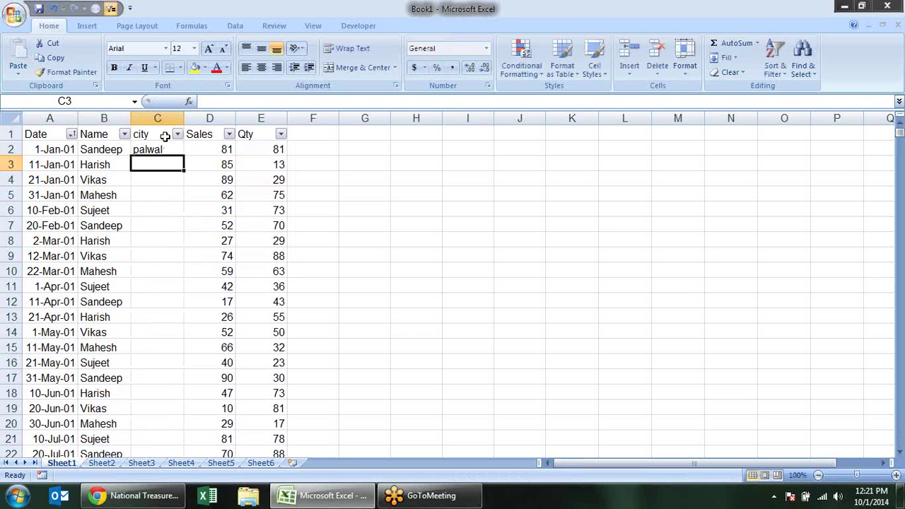
{"action": "left_click", "coordinate": [159, 148]}
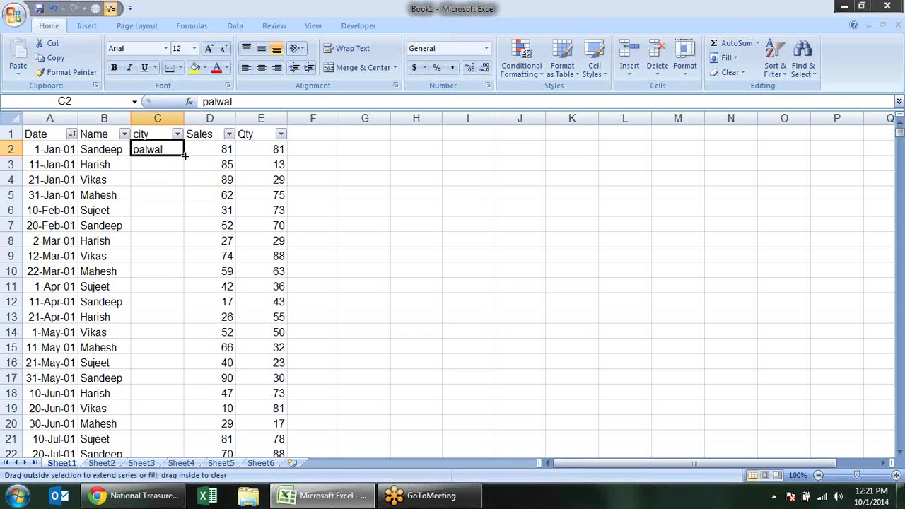
{"action": "double_click", "coordinate": [186, 154]}
{"action": "left_click", "coordinate": [481, 159]}
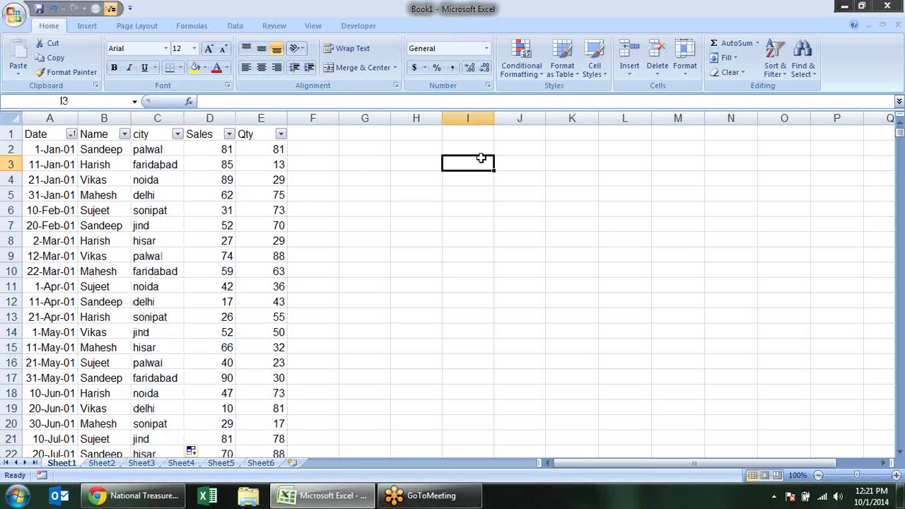
{"action": "left_click", "coordinate": [149, 179]}
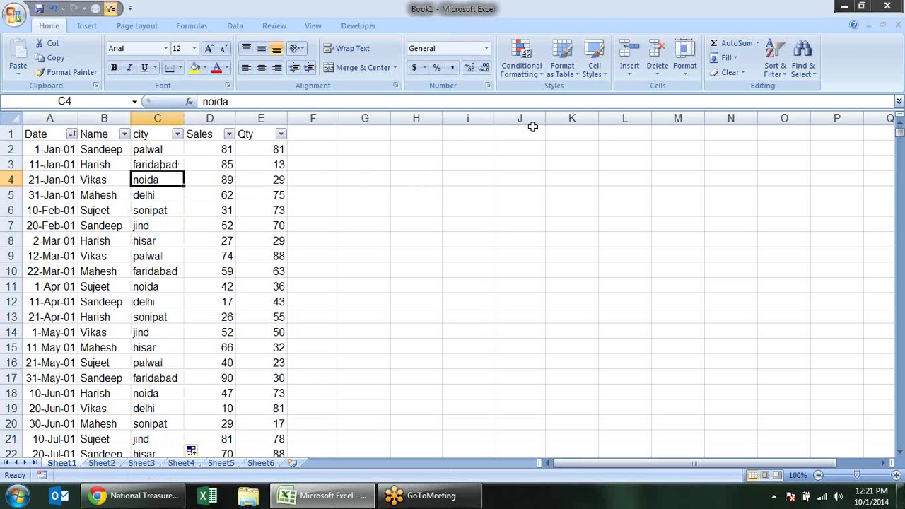
{"action": "left_click", "coordinate": [774, 70]}
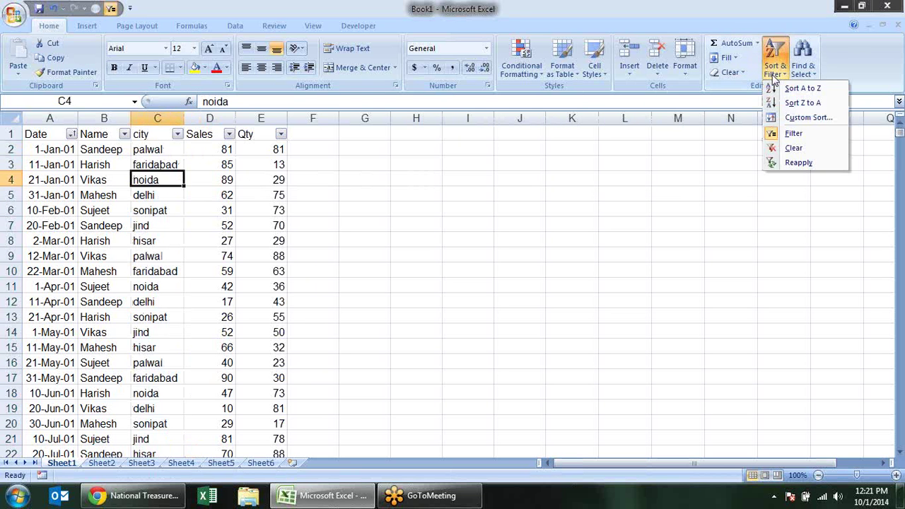
Custom sort the table by Name A to Z, then by city A to Z
{"action": "left_click", "coordinate": [800, 118]}
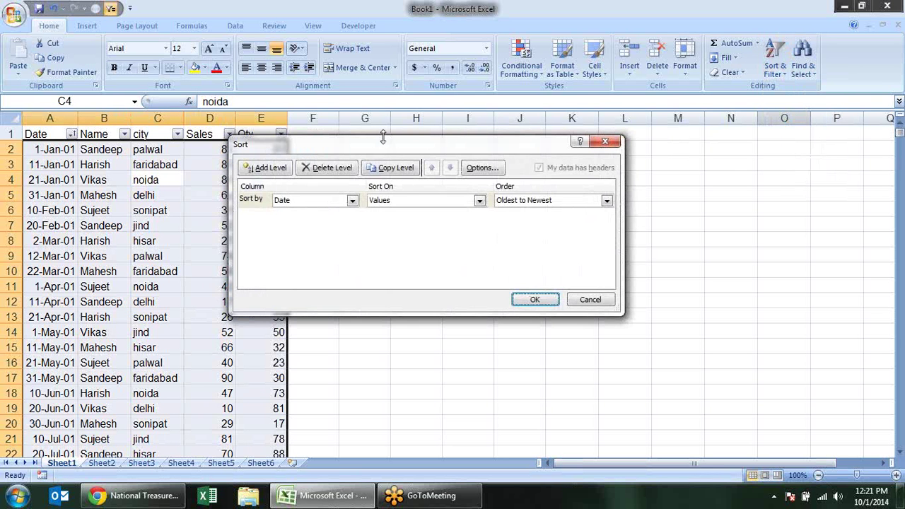
{"action": "mouse_move", "coordinate": [394, 147]}
{"action": "left_mouse_down"}
{"action": "mouse_move", "coordinate": [543, 141]}
{"action": "mouse_move", "coordinate": [519, 146]}
{"action": "left_mouse_up"}
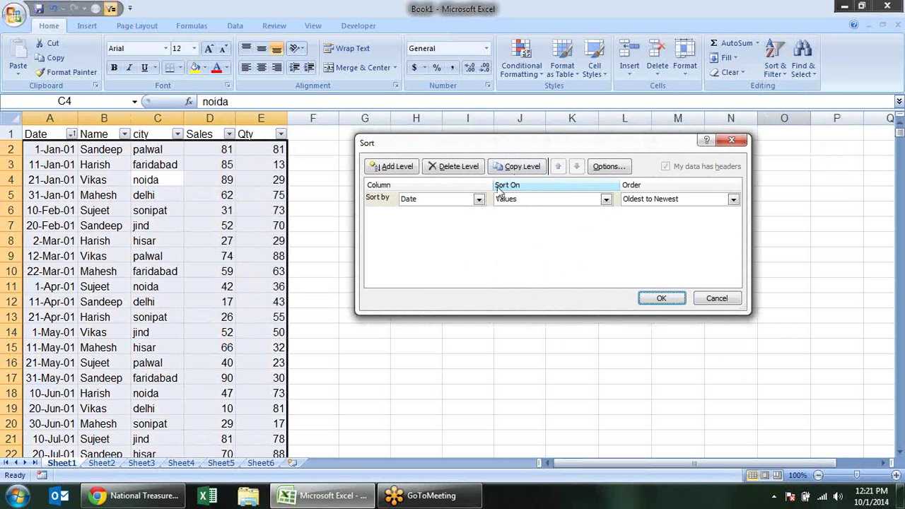
{"action": "left_click", "coordinate": [479, 199]}
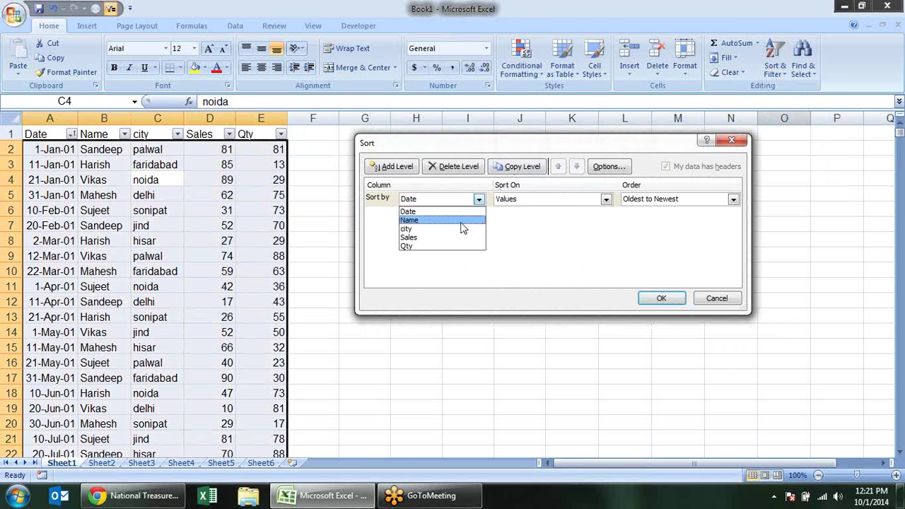
{"action": "left_click", "coordinate": [463, 221]}
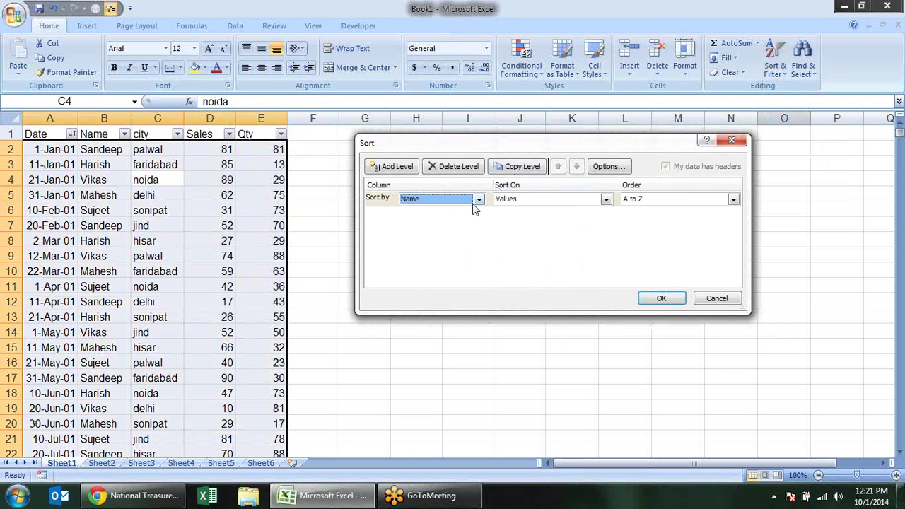
{"action": "left_click", "coordinate": [520, 198]}
{"action": "left_click", "coordinate": [520, 207]}
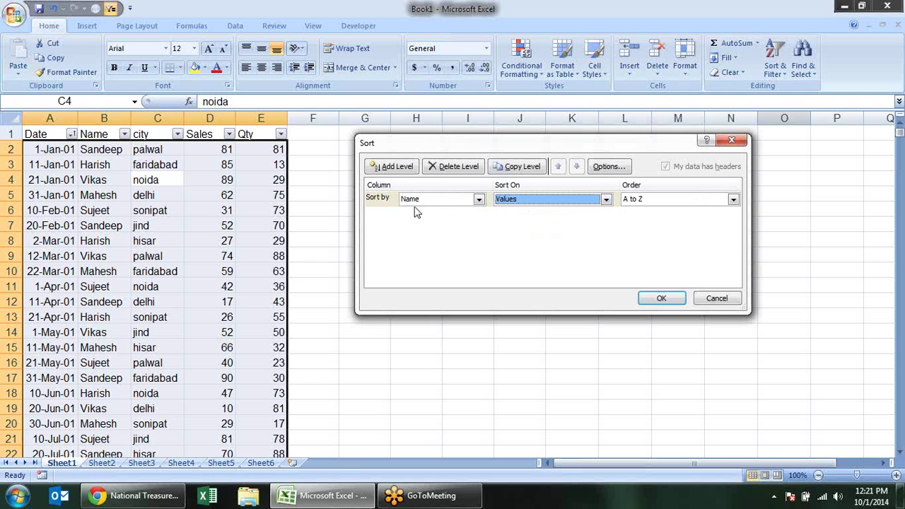
{"action": "left_click", "coordinate": [396, 168]}
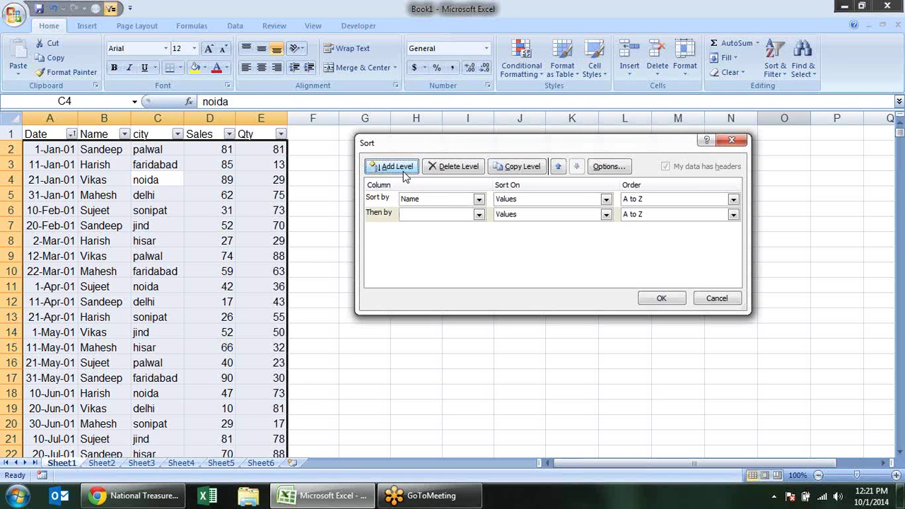
{"action": "left_click", "coordinate": [479, 215]}
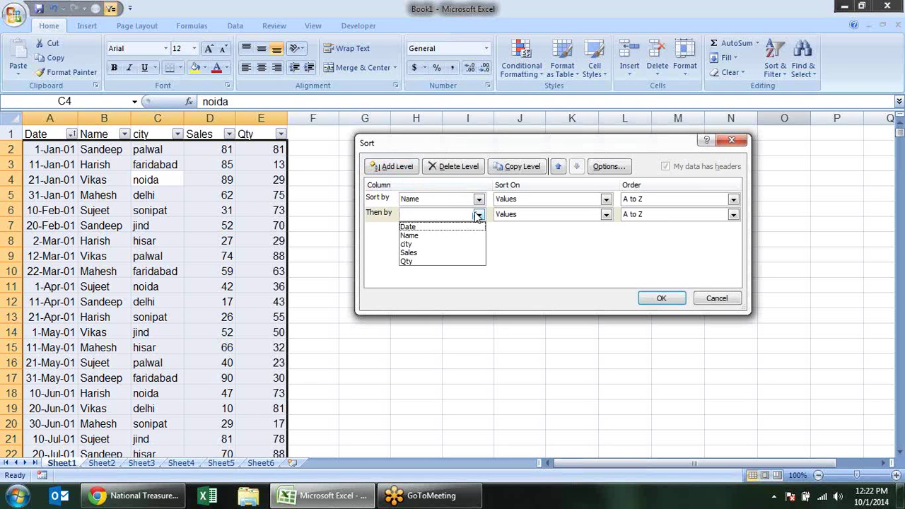
{"action": "left_click", "coordinate": [454, 245]}
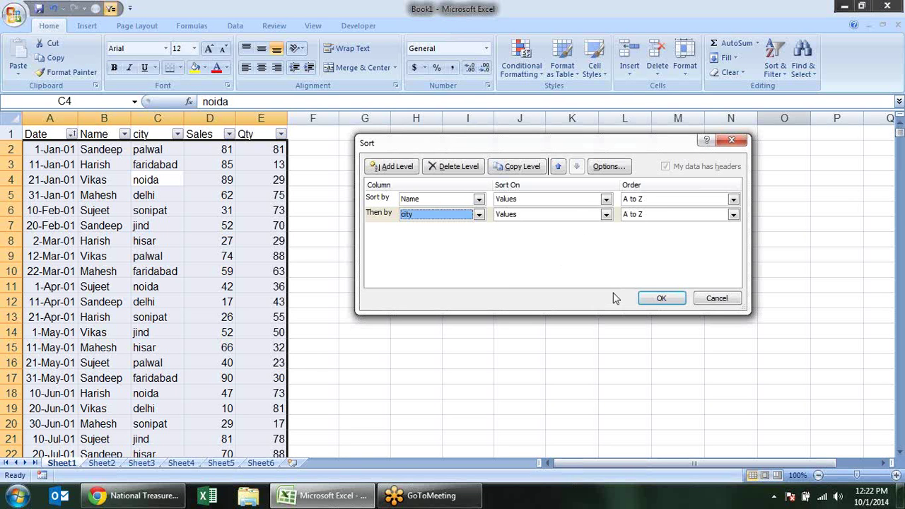
{"action": "left_click", "coordinate": [380, 199]}
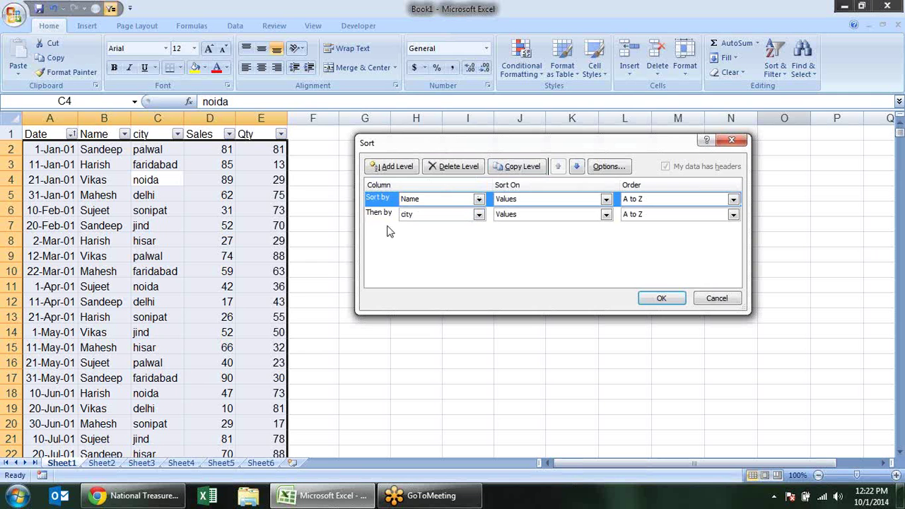
{"action": "left_click", "coordinate": [386, 215]}
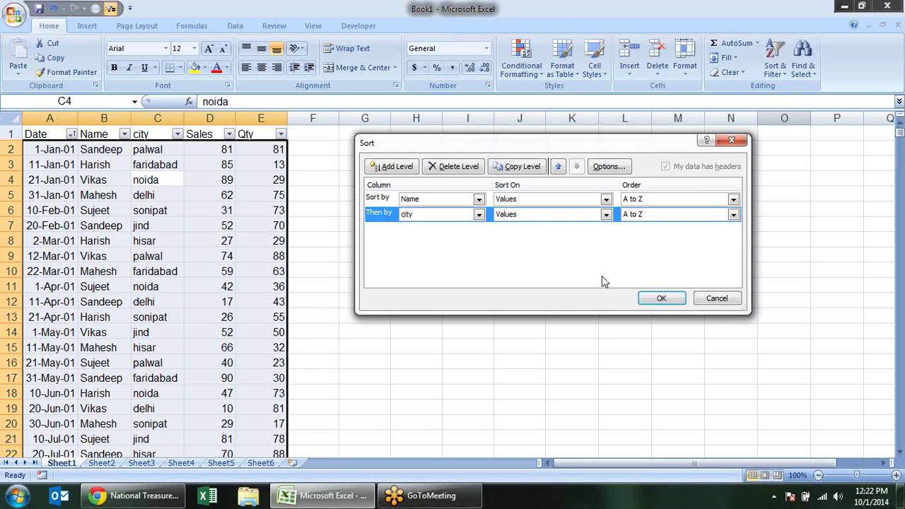
{"action": "left_click", "coordinate": [658, 297]}
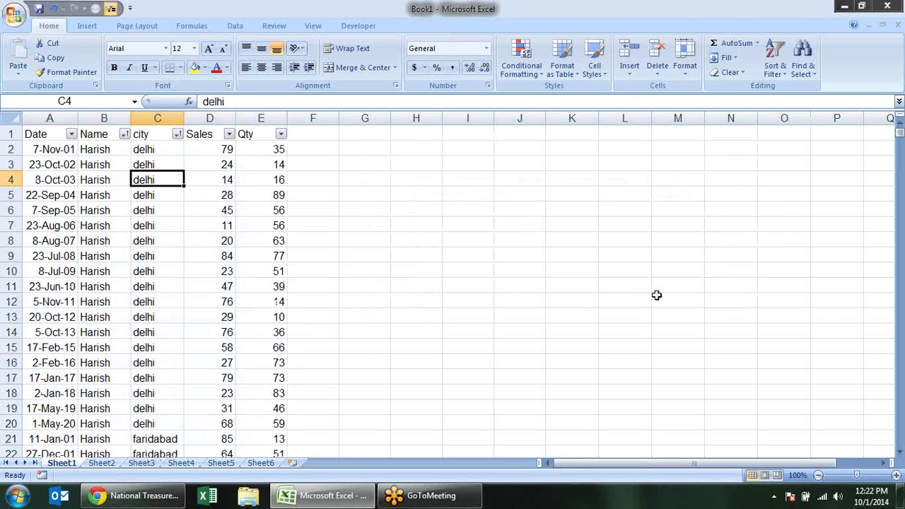
{"action": "left_click", "coordinate": [106, 149]}
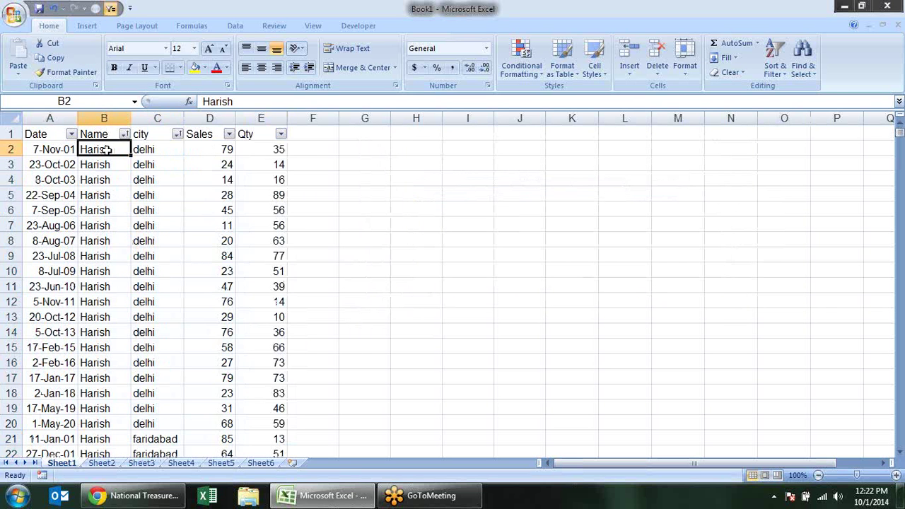
{"action": "left_click", "coordinate": [139, 153]}
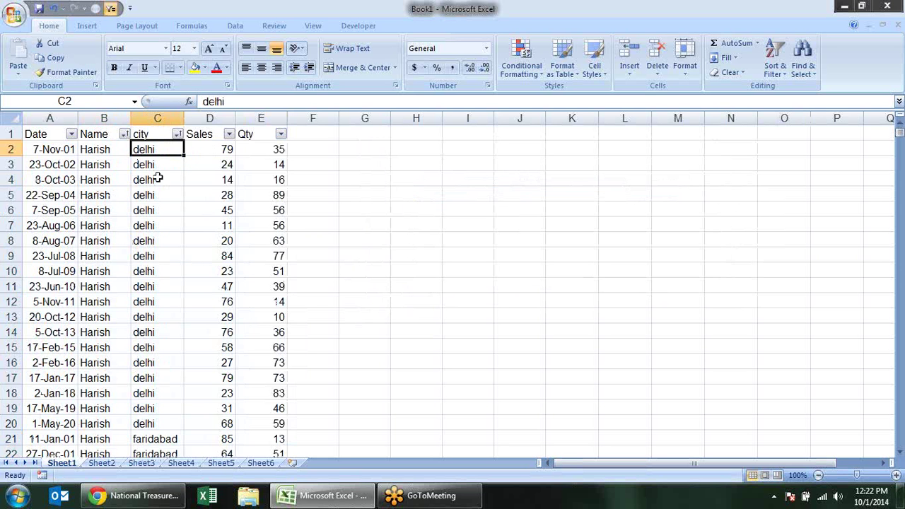
{"action": "scroll", "coordinate": [128, 180], "scroll_direction": "down", "scroll_amount": 1}
{"action": "left_click", "coordinate": [103, 181]}
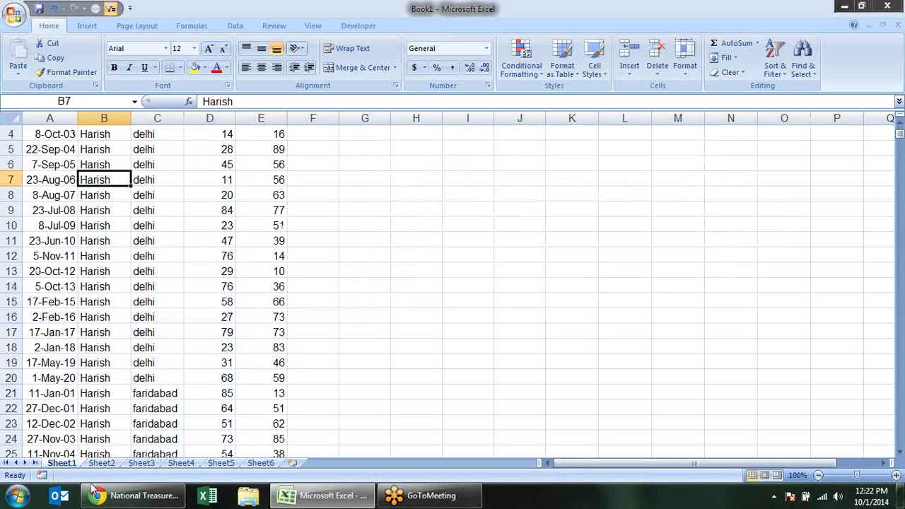
{"action": "left_click", "coordinate": [143, 334]}
{"action": "left_click", "coordinate": [144, 408]}
{"action": "scroll", "coordinate": [177, 290], "scroll_direction": "down", "scroll_amount": 3}
{"action": "scroll", "coordinate": [176, 289], "scroll_direction": "down", "scroll_amount": 3}
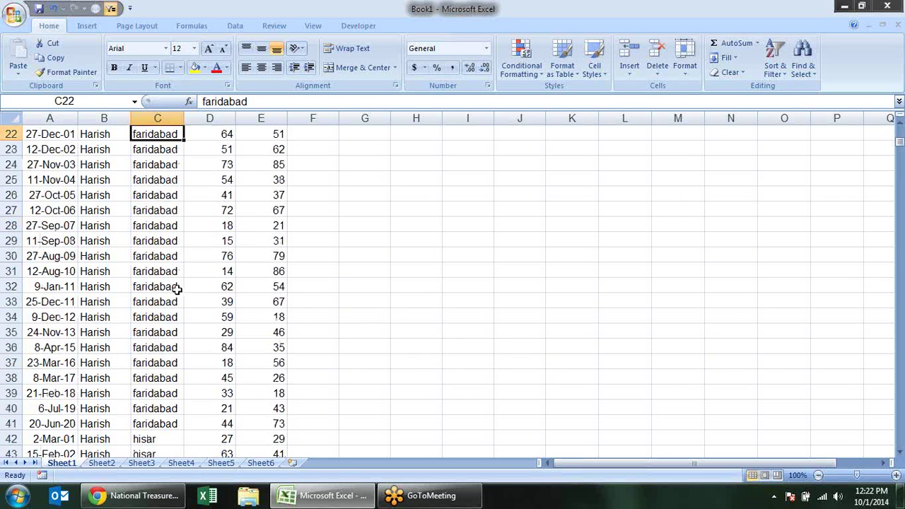
{"action": "scroll", "coordinate": [177, 289], "scroll_direction": "down", "scroll_amount": 6}
{"action": "scroll", "coordinate": [177, 289], "scroll_direction": "down", "scroll_amount": 6}
{"action": "scroll", "coordinate": [177, 289], "scroll_direction": "down", "scroll_amount": 6}
{"action": "scroll", "coordinate": [176, 289], "scroll_direction": "down", "scroll_amount": 5}
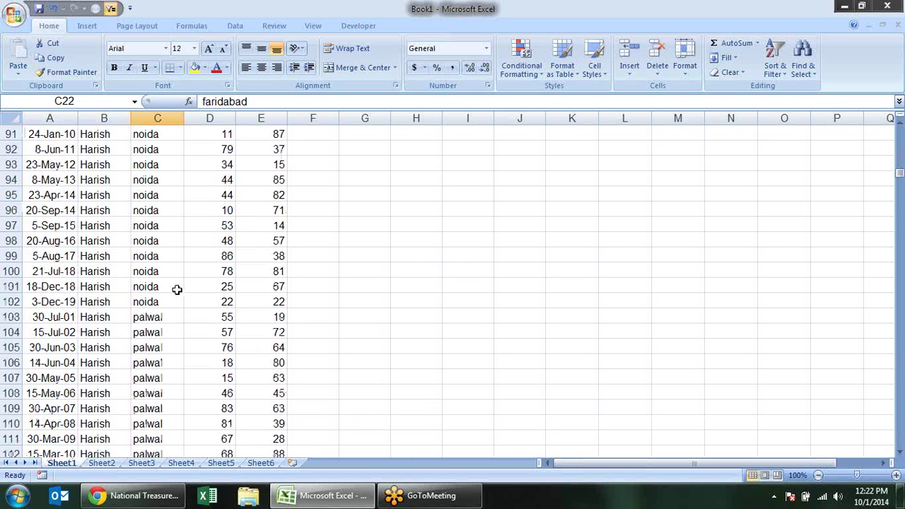
{"action": "scroll", "coordinate": [177, 289], "scroll_direction": "down", "scroll_amount": 7}
{"action": "scroll", "coordinate": [177, 289], "scroll_direction": "down", "scroll_amount": 8}
{"action": "left_click", "coordinate": [107, 282]}
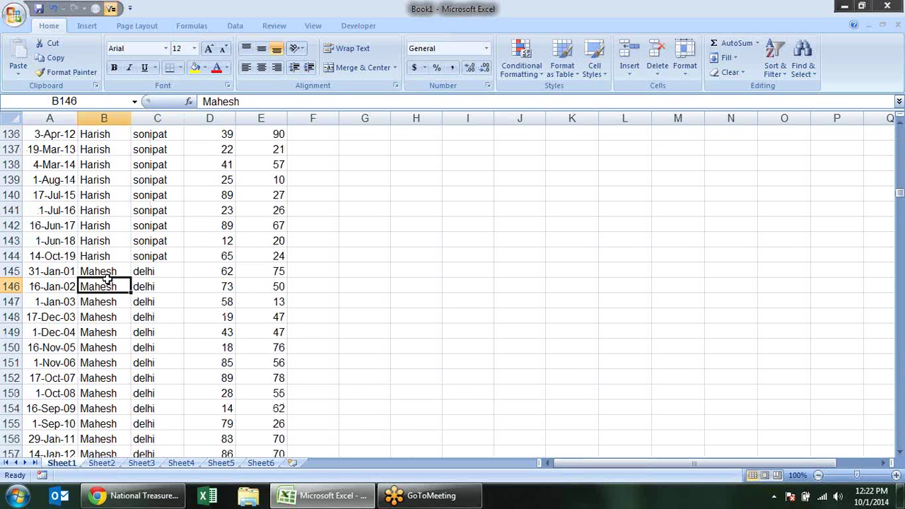
{"action": "left_click", "coordinate": [156, 273]}
{"action": "left_click", "coordinate": [149, 316]}
{"action": "left_click", "coordinate": [156, 359]}
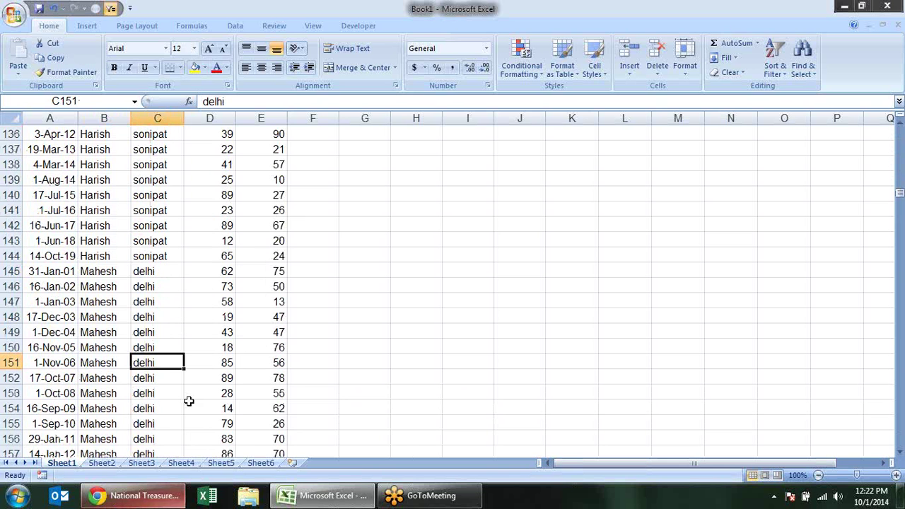
{"action": "scroll", "coordinate": [188, 368], "scroll_direction": "up", "scroll_amount": 8}
{"action": "scroll", "coordinate": [189, 367], "scroll_direction": "up", "scroll_amount": 7}
Add a third sort level below city: Sales, largest to smallest
{"action": "left_click", "coordinate": [775, 56]}
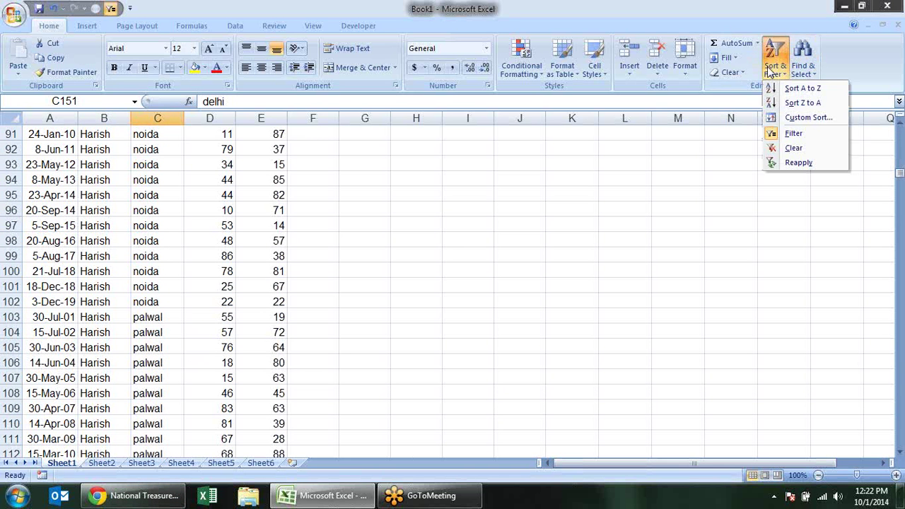
{"action": "left_click", "coordinate": [799, 117]}
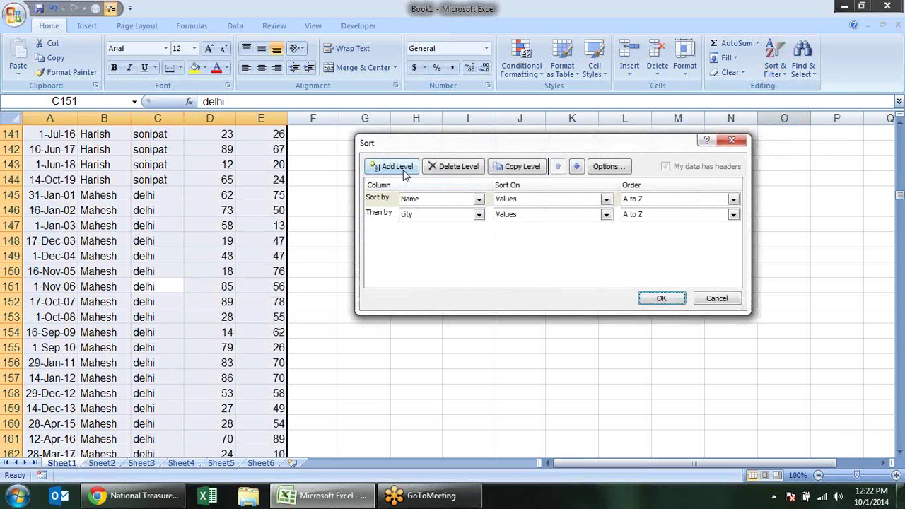
{"action": "left_click", "coordinate": [405, 171]}
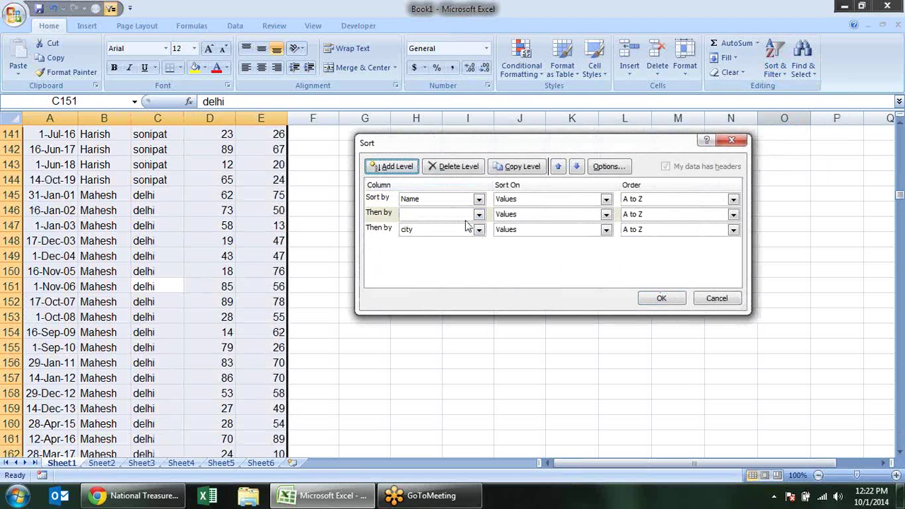
{"action": "left_click", "coordinate": [385, 215]}
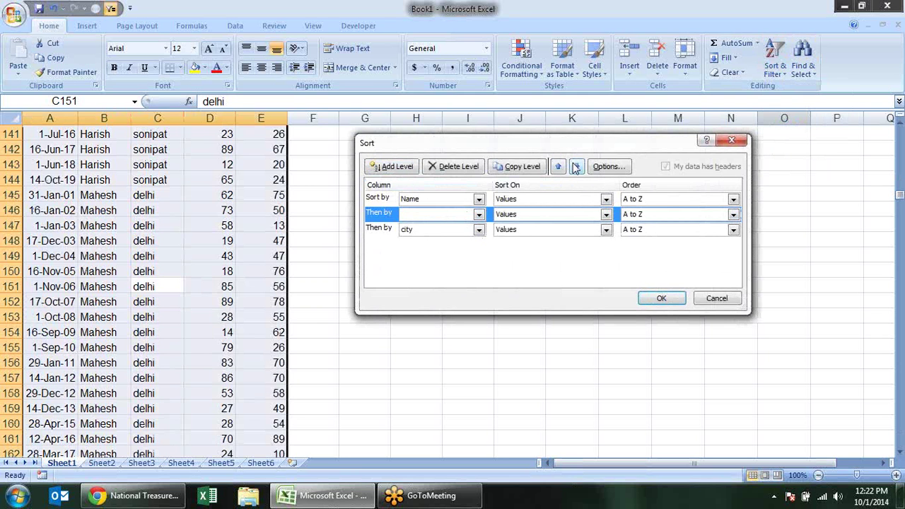
{"action": "left_click", "coordinate": [576, 167]}
{"action": "left_click", "coordinate": [478, 229]}
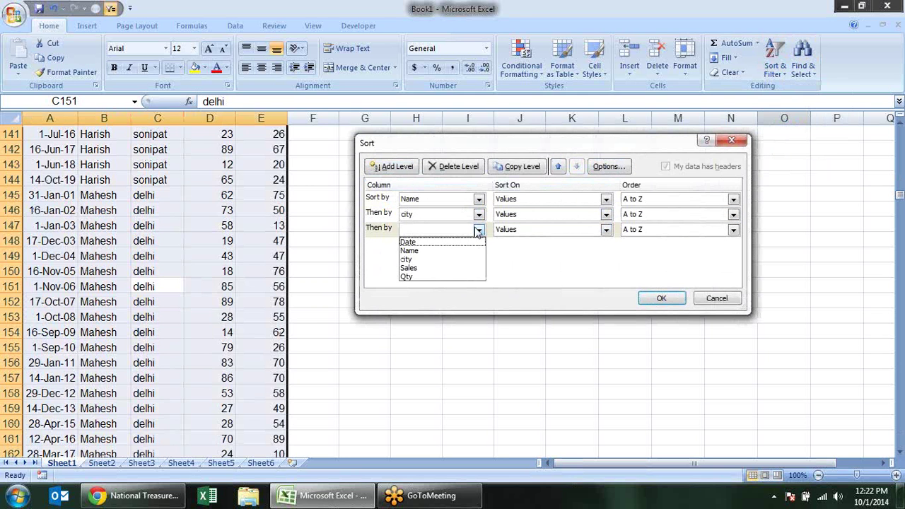
{"action": "left_click", "coordinate": [452, 268]}
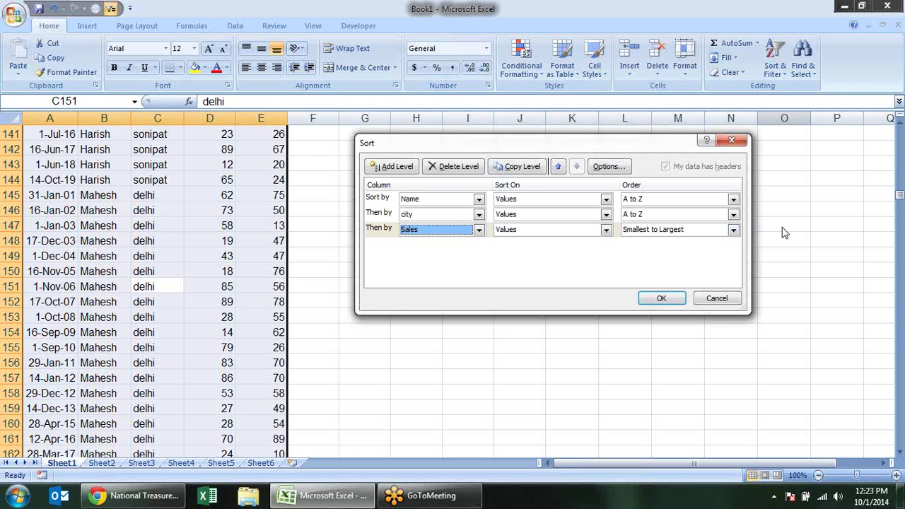
{"action": "left_click", "coordinate": [734, 230]}
{"action": "left_click", "coordinate": [689, 252]}
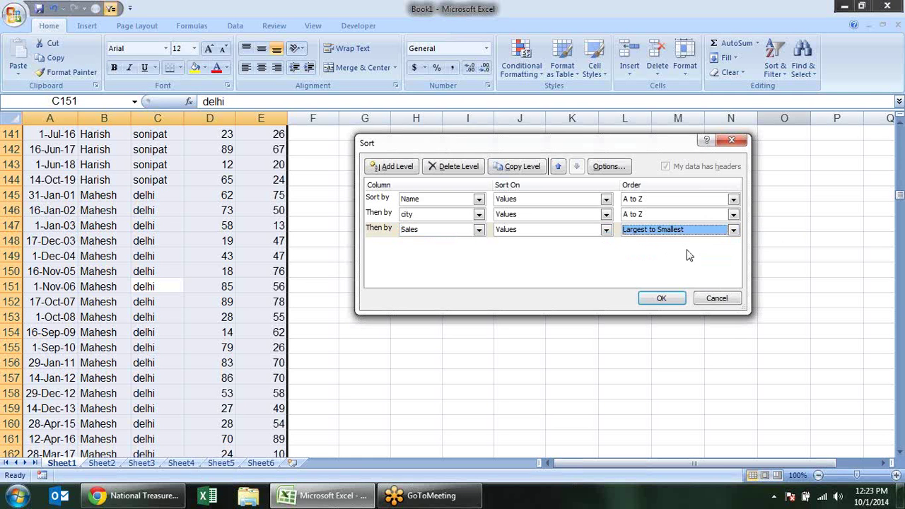
{"action": "left_click", "coordinate": [662, 298]}
{"action": "scroll", "coordinate": [328, 154], "scroll_direction": "up", "scroll_amount": 2}
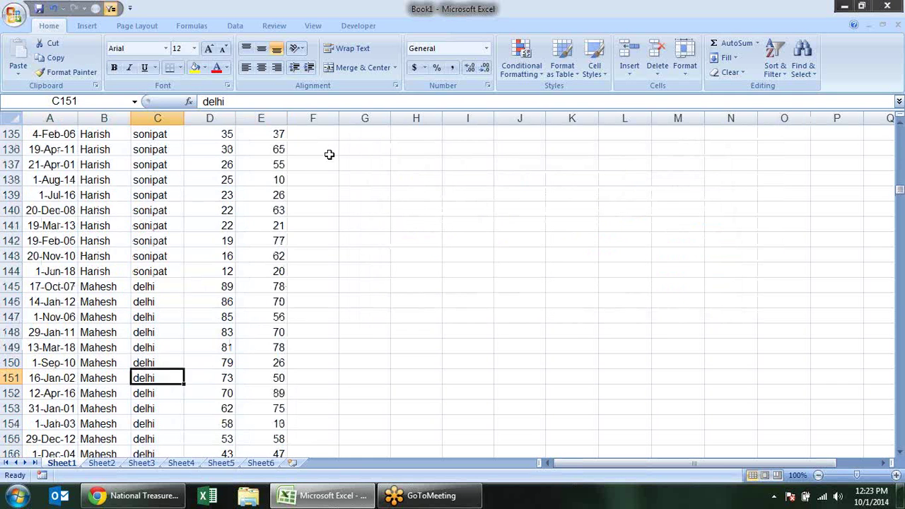
{"action": "scroll", "coordinate": [329, 154], "scroll_direction": "up", "scroll_amount": 16}
{"action": "scroll", "coordinate": [330, 154], "scroll_direction": "up", "scroll_amount": 10}
{"action": "scroll", "coordinate": [330, 154], "scroll_direction": "up", "scroll_amount": 6}
{"action": "scroll", "coordinate": [330, 154], "scroll_direction": "up", "scroll_amount": 12}
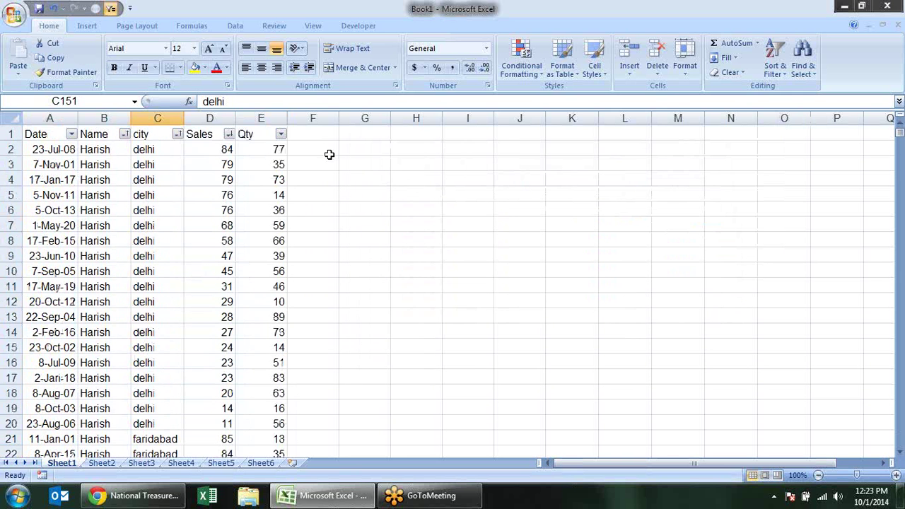
{"action": "left_click", "coordinate": [86, 153]}
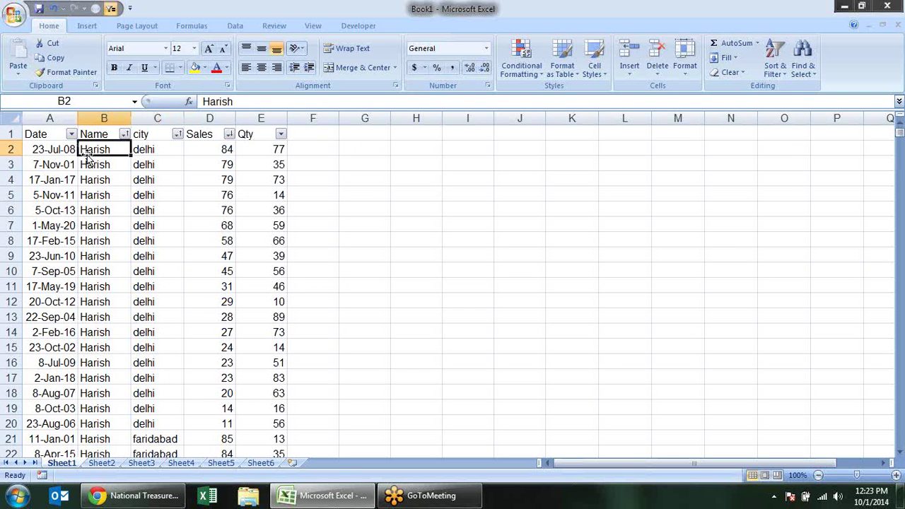
{"action": "left_click", "coordinate": [146, 176]}
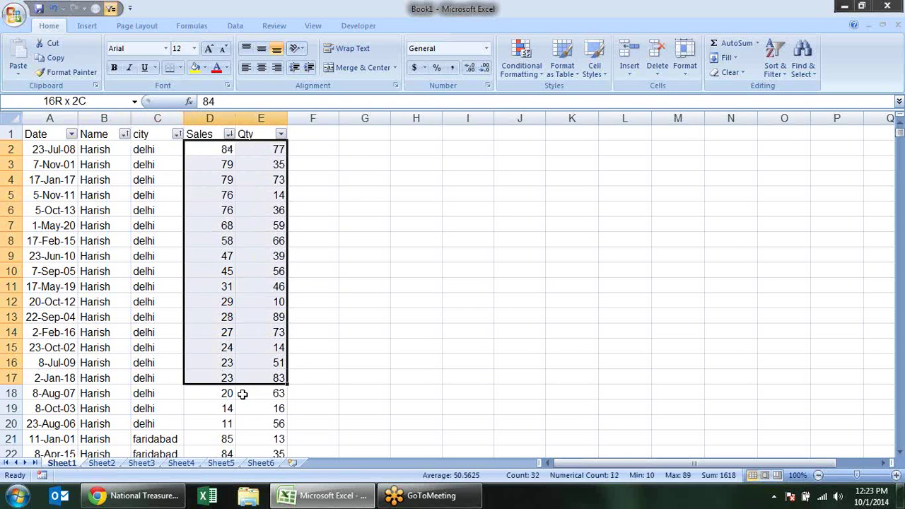
{"action": "left_click_drag", "start_coordinate": [227, 147], "coordinate": [226, 423]}
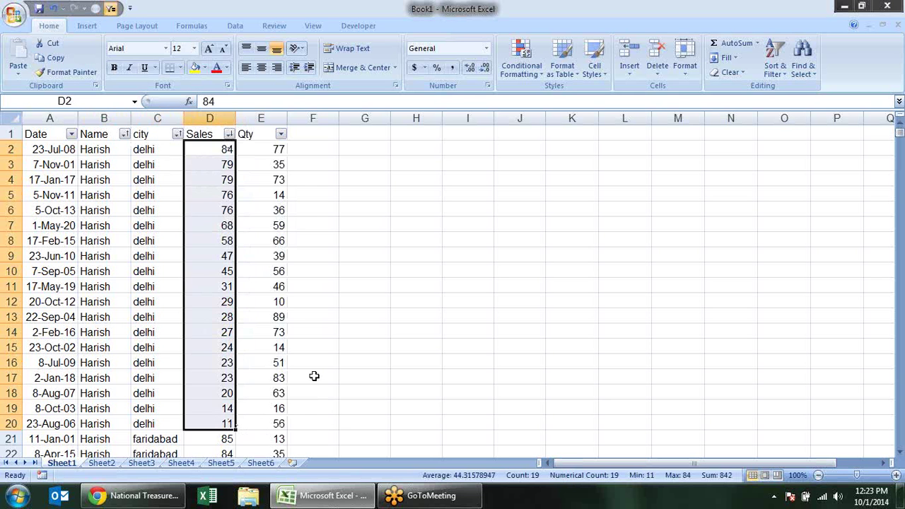
{"action": "scroll", "coordinate": [307, 365], "scroll_direction": "down", "scroll_amount": 2}
{"action": "left_click_drag", "start_coordinate": [222, 344], "coordinate": [226, 424]}
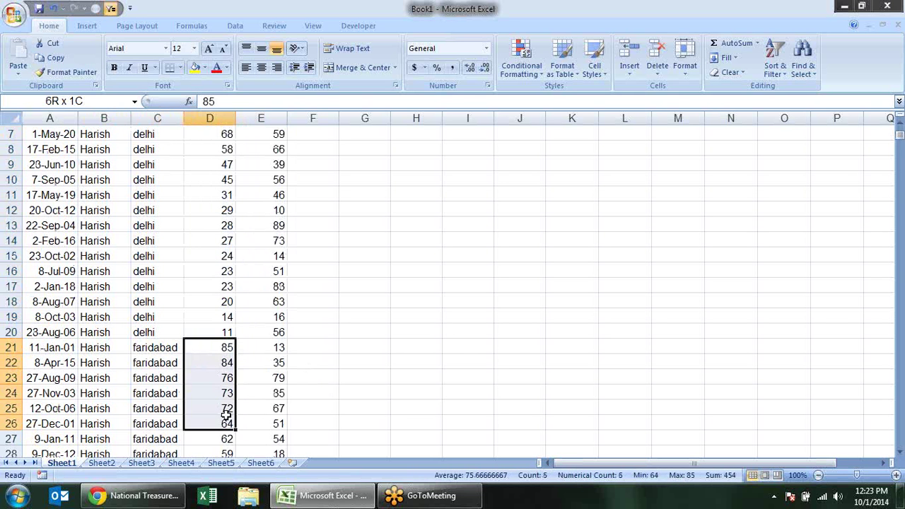
{"action": "left_click", "coordinate": [384, 266]}
{"action": "left_click", "coordinate": [181, 225]}
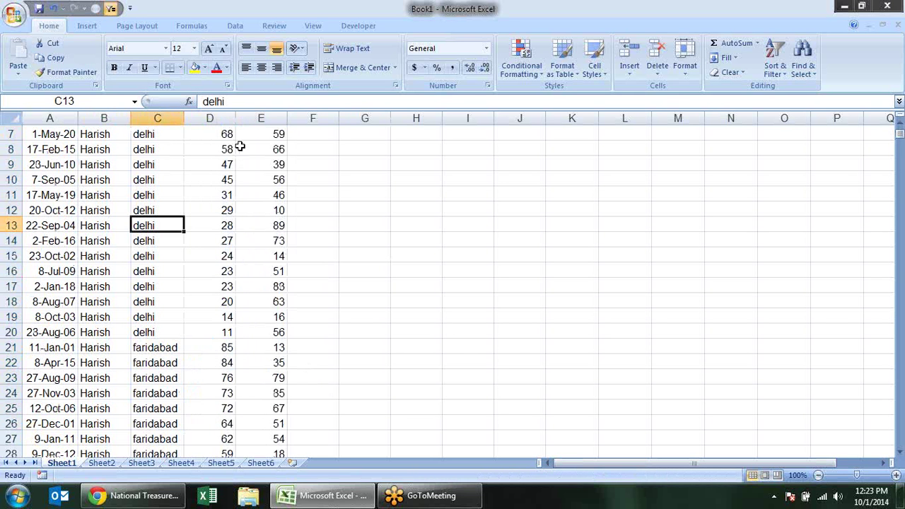
{"action": "scroll", "coordinate": [239, 146], "scroll_direction": "up", "scroll_amount": 2}
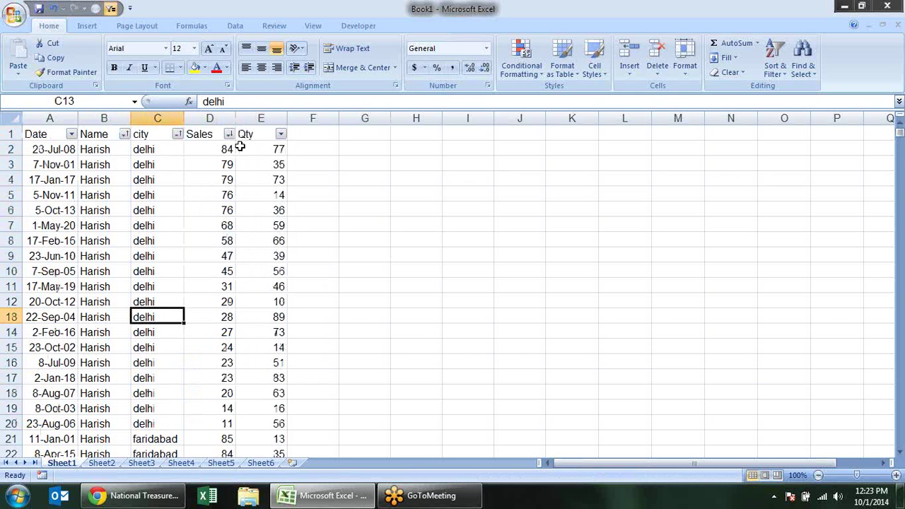
Remove the city and Sales sort levels and sort by Date alone, oldest to newest
{"action": "left_click", "coordinate": [784, 74]}
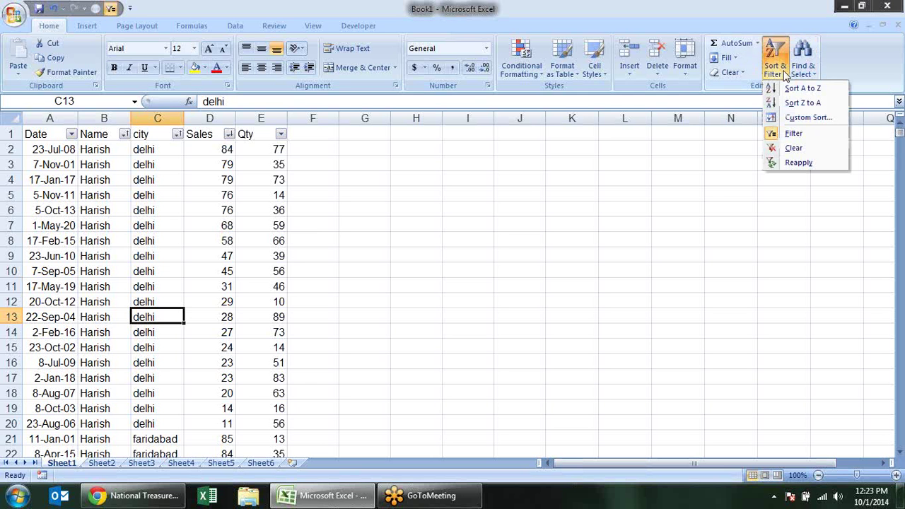
{"action": "left_click", "coordinate": [806, 118]}
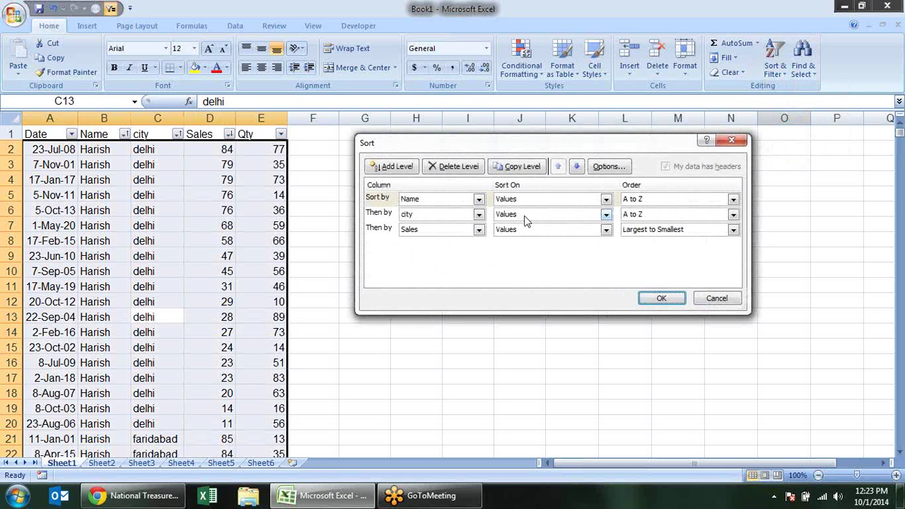
{"action": "left_click", "coordinate": [378, 216]}
{"action": "left_click", "coordinate": [442, 168]}
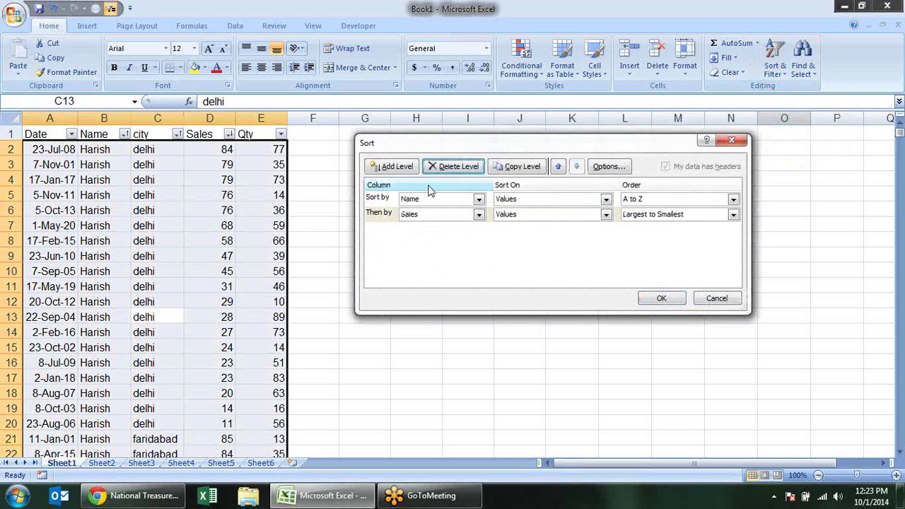
{"action": "left_click", "coordinate": [399, 214]}
{"action": "left_click", "coordinate": [445, 167]}
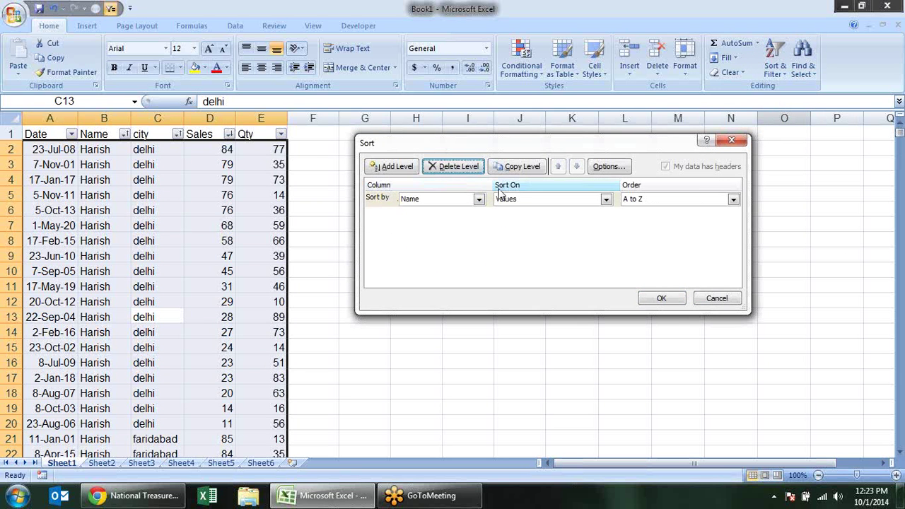
{"action": "left_click", "coordinate": [479, 199]}
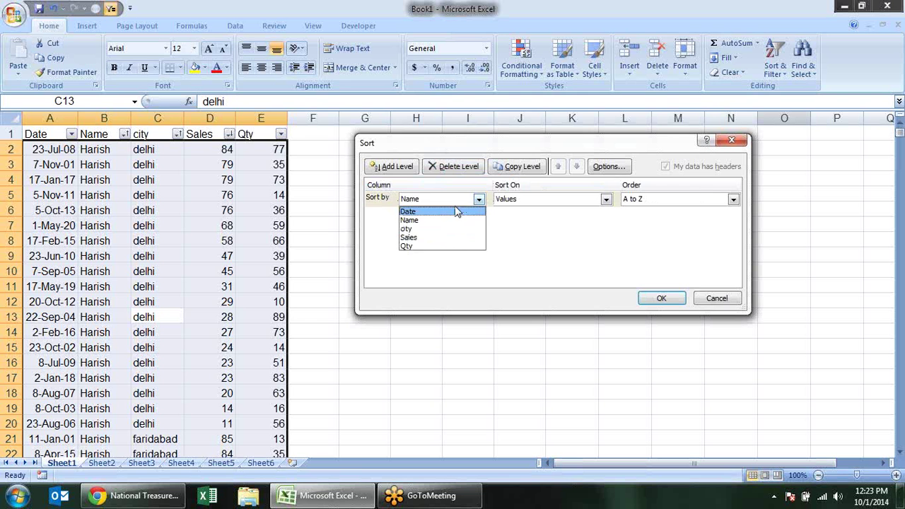
{"action": "left_click", "coordinate": [458, 212]}
{"action": "left_click", "coordinate": [478, 198]}
{"action": "left_click", "coordinate": [458, 213]}
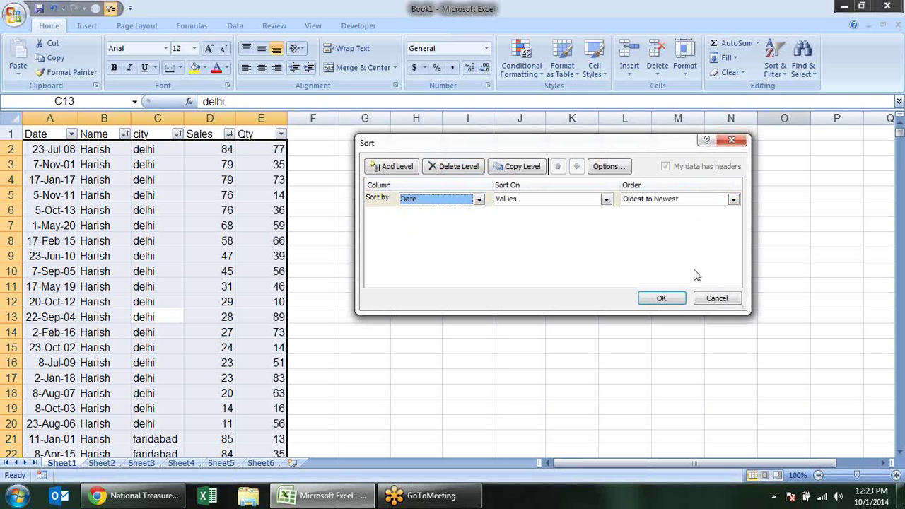
{"action": "left_click", "coordinate": [663, 297]}
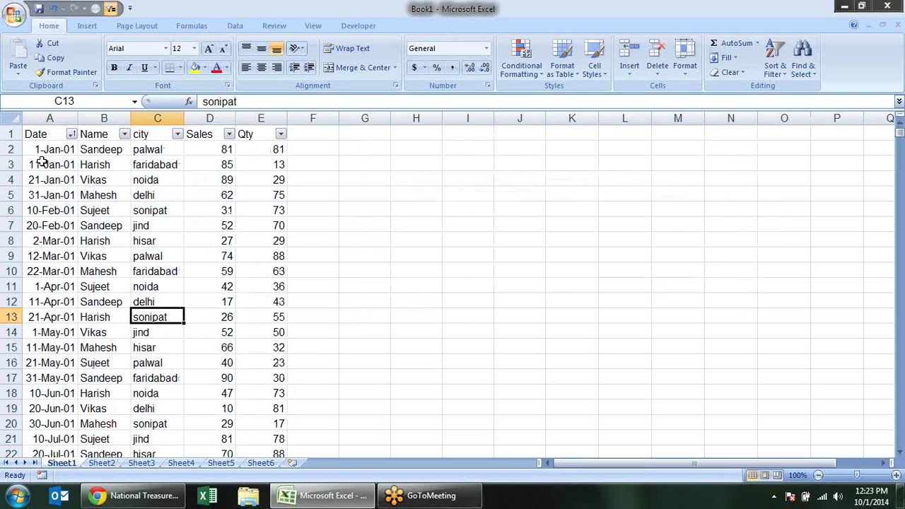
{"action": "left_click", "coordinate": [42, 162]}
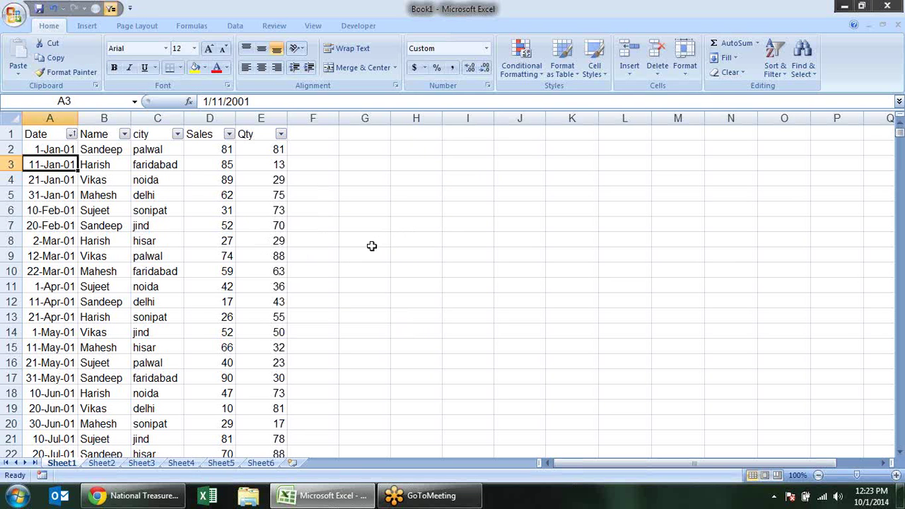
Select the Name cell in row 3 and reopen the Custom Sort settings
{"action": "left_click", "coordinate": [99, 168]}
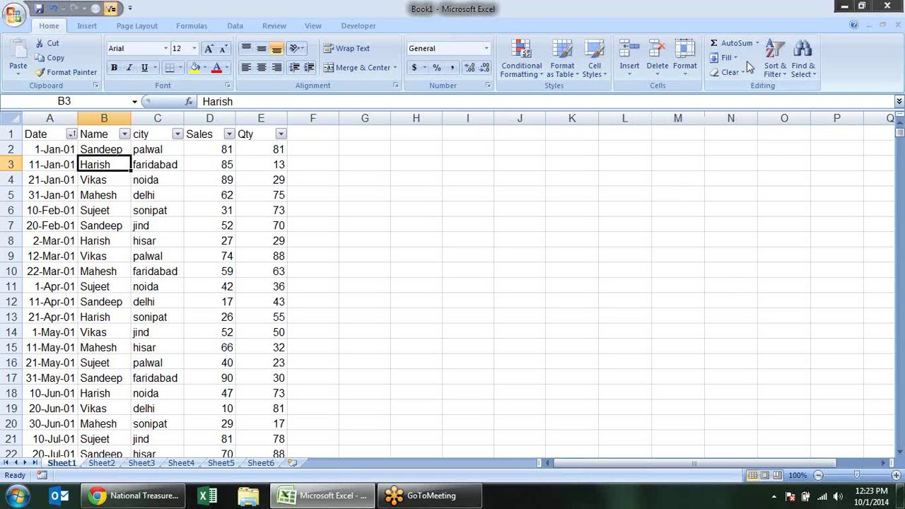
{"action": "left_click", "coordinate": [802, 71]}
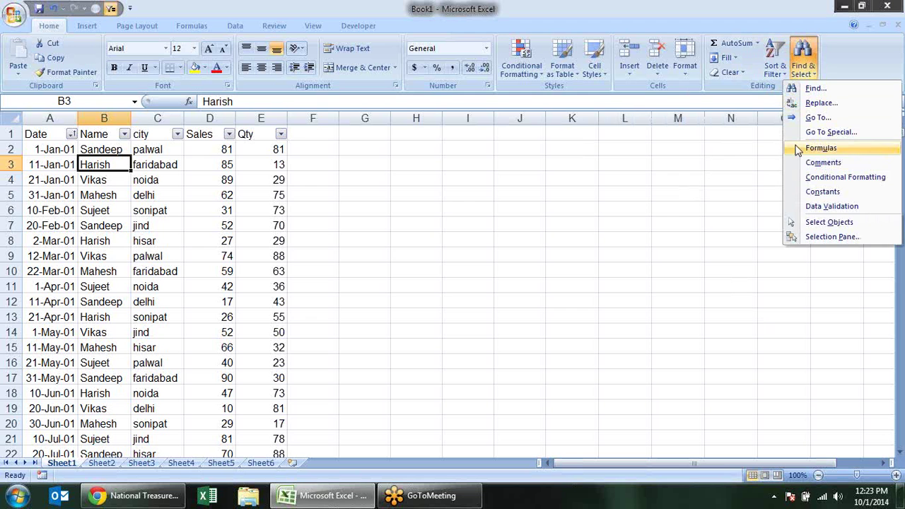
{"action": "left_click", "coordinate": [775, 80]}
{"action": "left_click", "coordinate": [792, 117]}
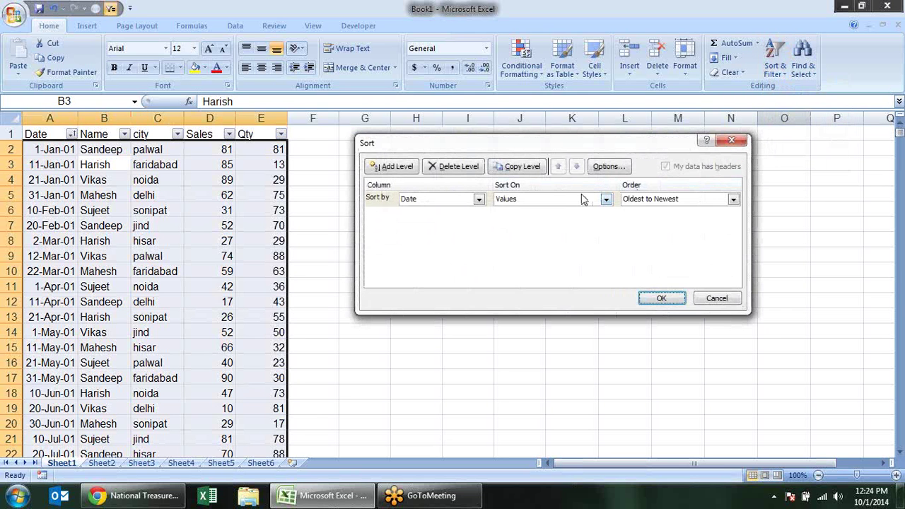
Try sorting Name on Cell Color in the Sort dialog, then cancel without applying
{"action": "left_click", "coordinate": [478, 200]}
{"action": "left_click", "coordinate": [453, 218]}
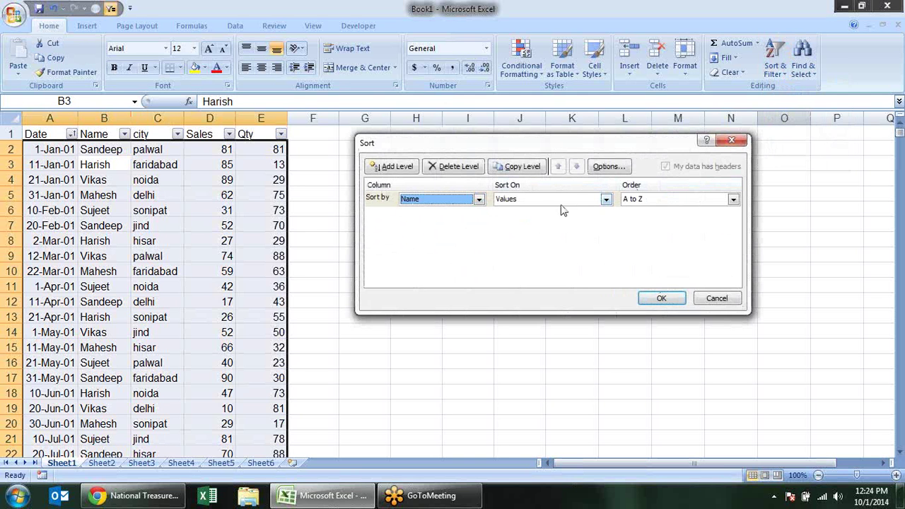
{"action": "left_click", "coordinate": [479, 200]}
{"action": "left_click", "coordinate": [468, 222]}
{"action": "left_click", "coordinate": [606, 200]}
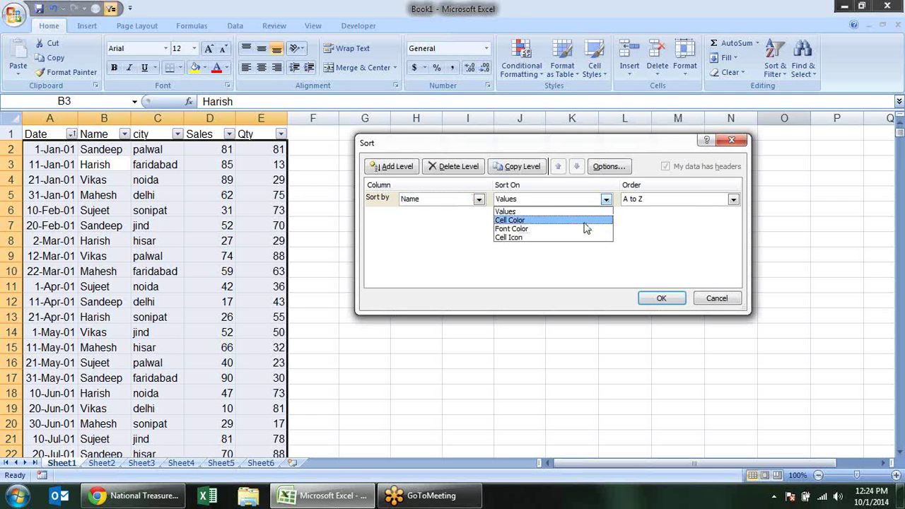
{"action": "left_click", "coordinate": [585, 222]}
{"action": "left_click", "coordinate": [719, 301]}
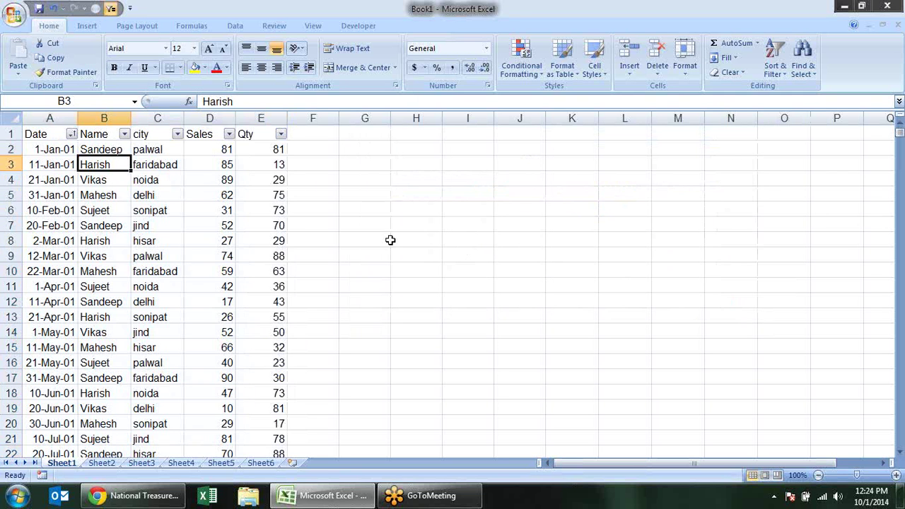
{"action": "left_click", "coordinate": [600, 331]}
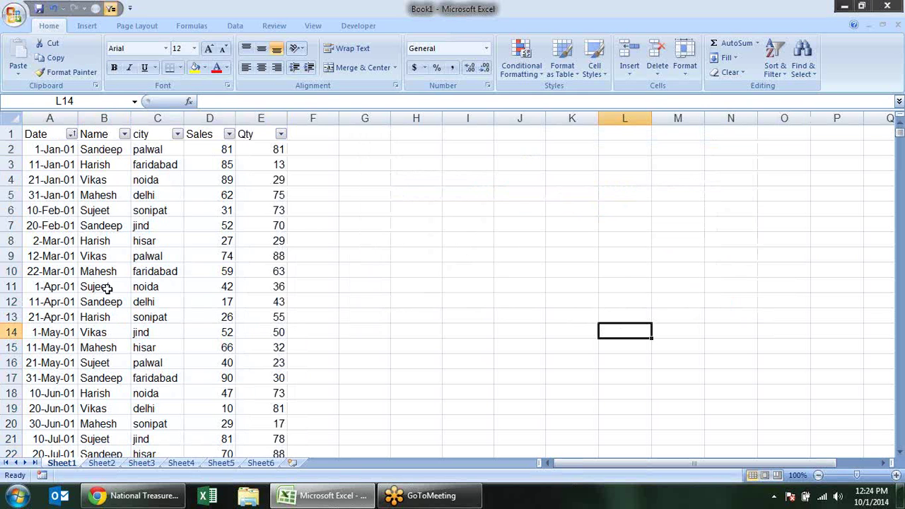
Fill Name cells B9, B21 and B29 with yellow
{"action": "left_click", "coordinate": [212, 258]}
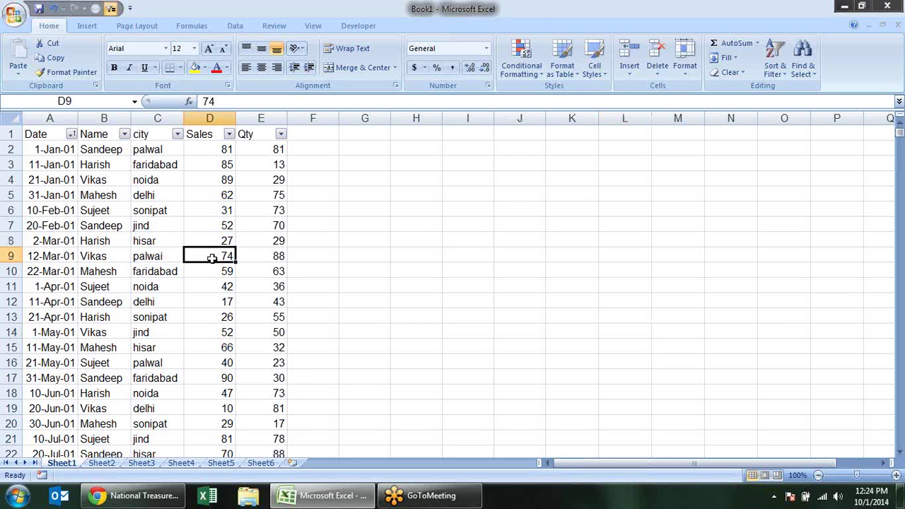
{"action": "left_click", "coordinate": [99, 257]}
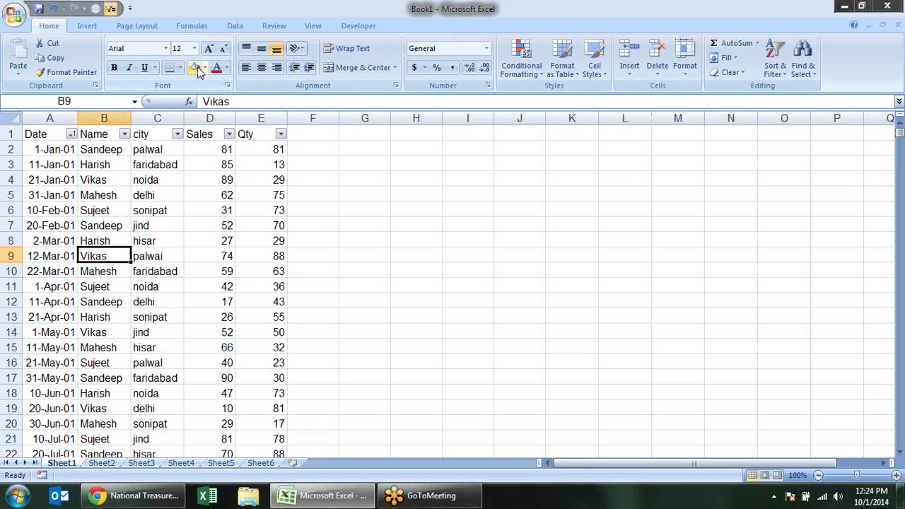
{"action": "left_click", "coordinate": [196, 68]}
{"action": "left_click", "coordinate": [113, 438]}
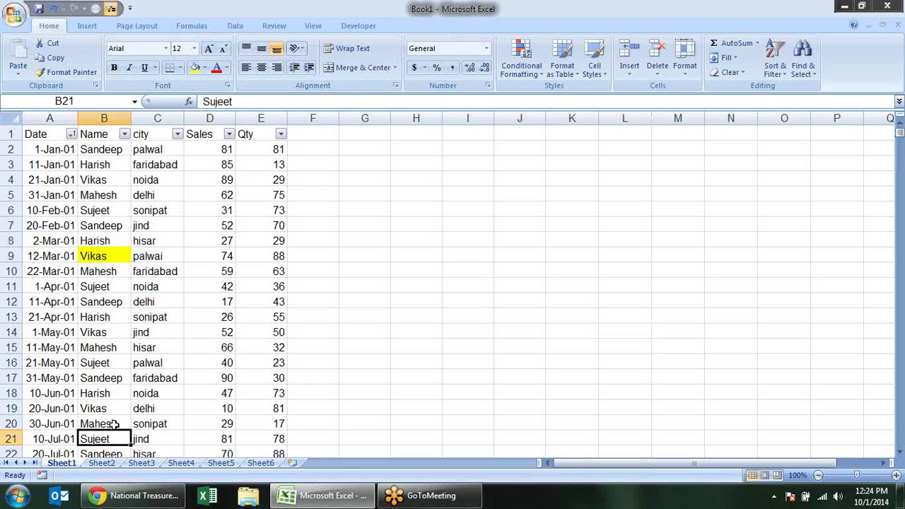
{"action": "left_click", "coordinate": [196, 68]}
{"action": "scroll", "coordinate": [80, 381], "scroll_direction": "down", "scroll_amount": 3}
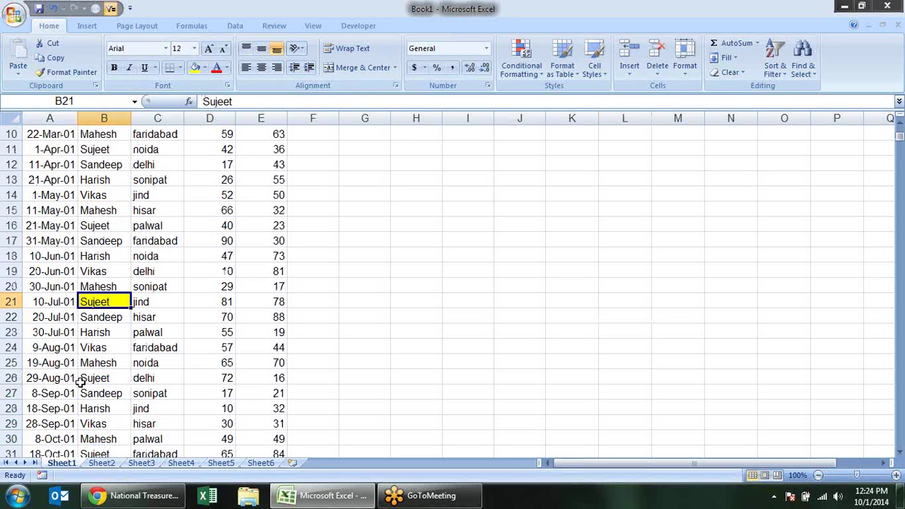
{"action": "left_click", "coordinate": [103, 421]}
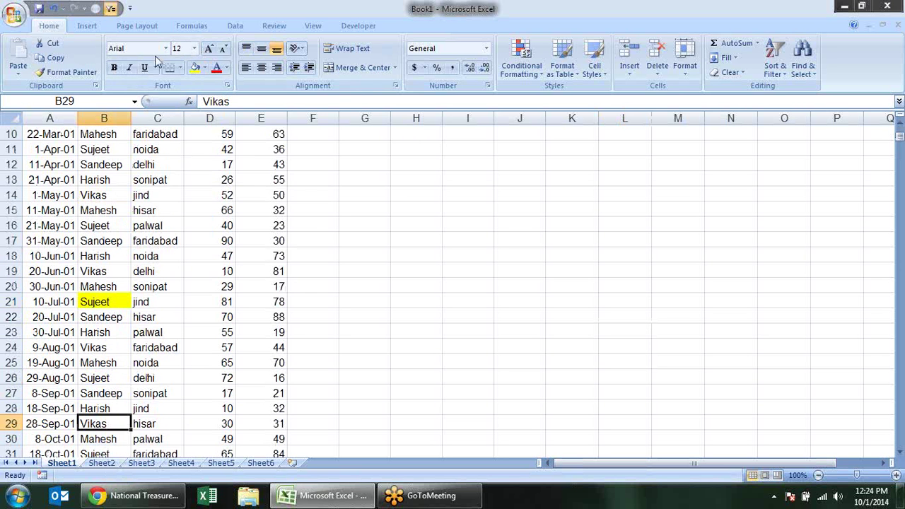
{"action": "left_click", "coordinate": [195, 68]}
{"action": "scroll", "coordinate": [417, 269], "scroll_direction": "up", "scroll_amount": 3}
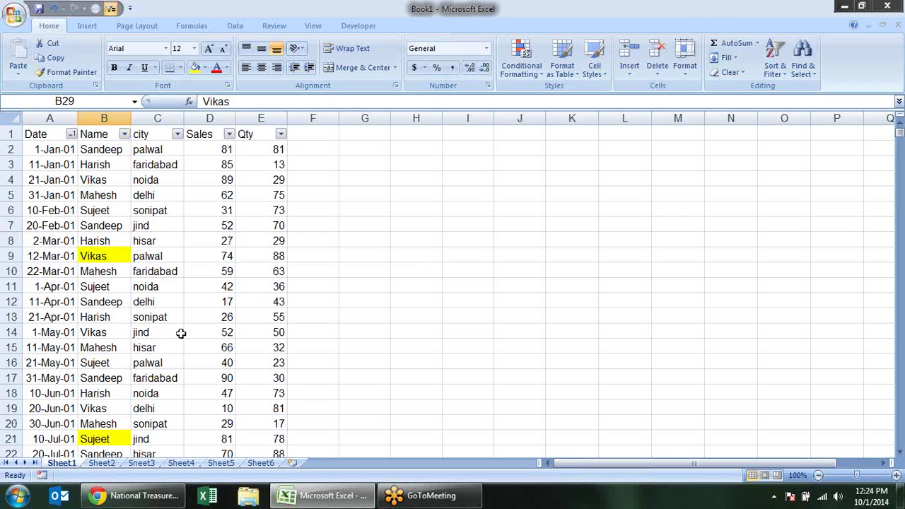
Fill Name cells B12, B25 and B44 with orange, repeating the fill with F4
{"action": "left_click", "coordinate": [118, 302]}
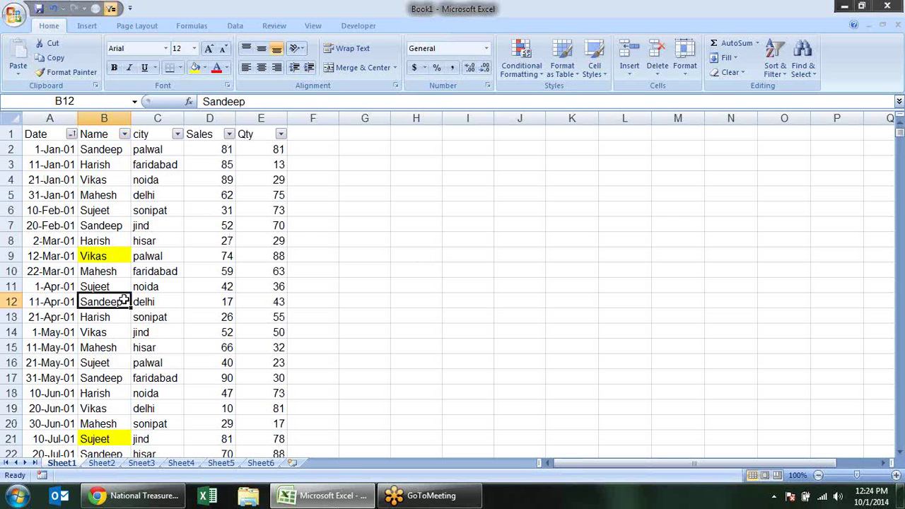
{"action": "left_click", "coordinate": [205, 68]}
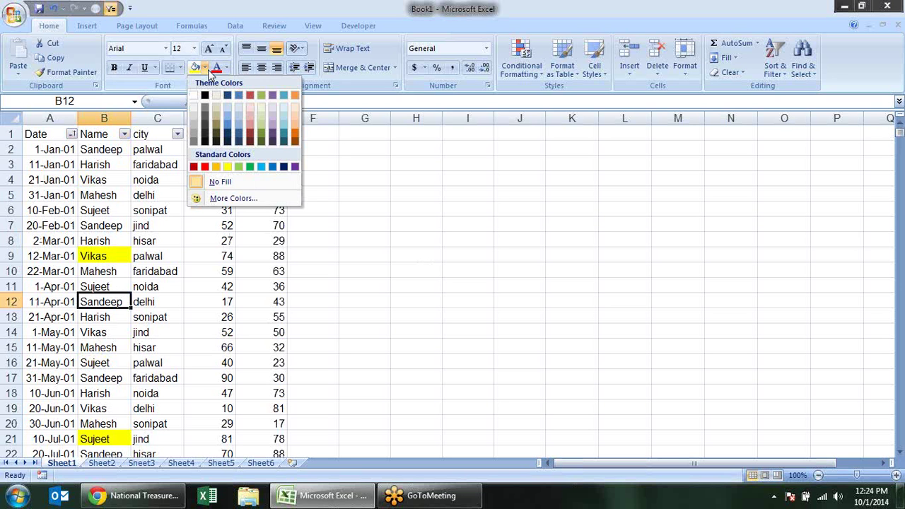
{"action": "left_click", "coordinate": [215, 167]}
{"action": "scroll", "coordinate": [318, 212], "scroll_direction": "down", "scroll_amount": 2}
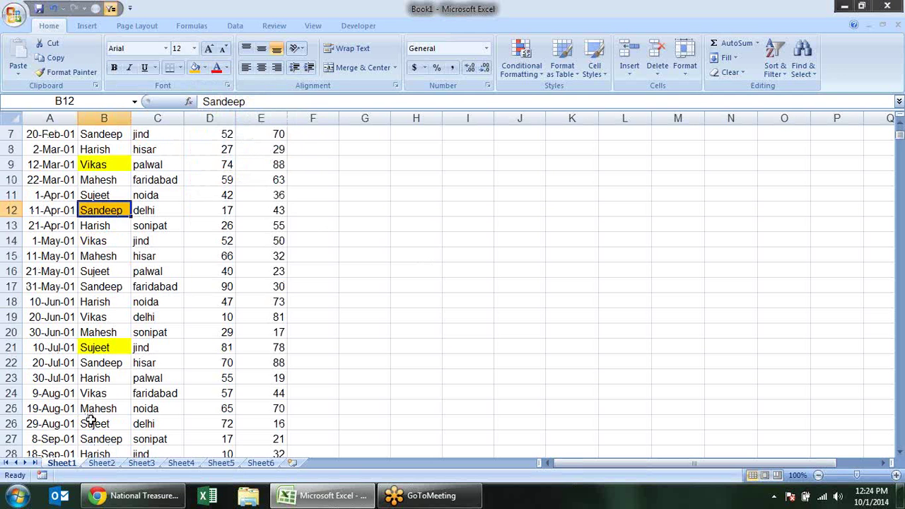
{"action": "left_click", "coordinate": [119, 403]}
{"action": "key", "text": "F4"}
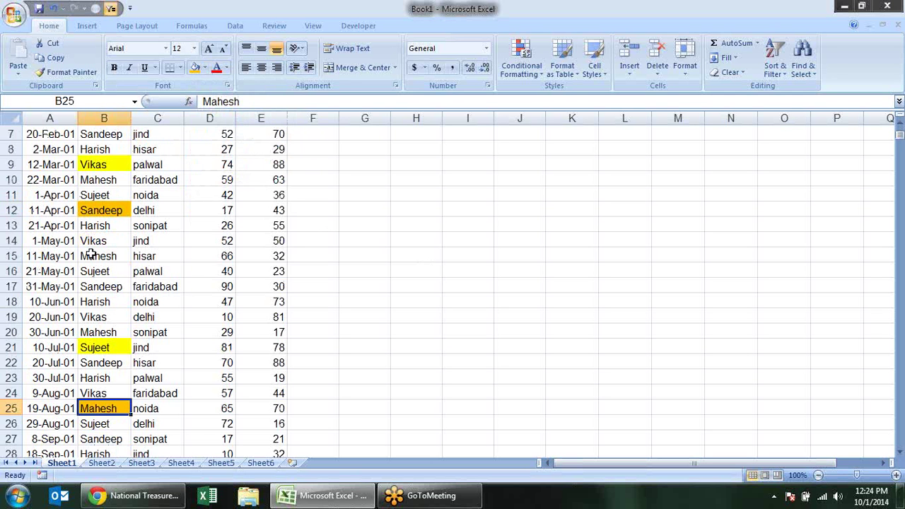
{"action": "scroll", "coordinate": [90, 283], "scroll_direction": "down", "scroll_amount": 6}
{"action": "left_click", "coordinate": [110, 419]}
{"action": "key", "text": "F4"}
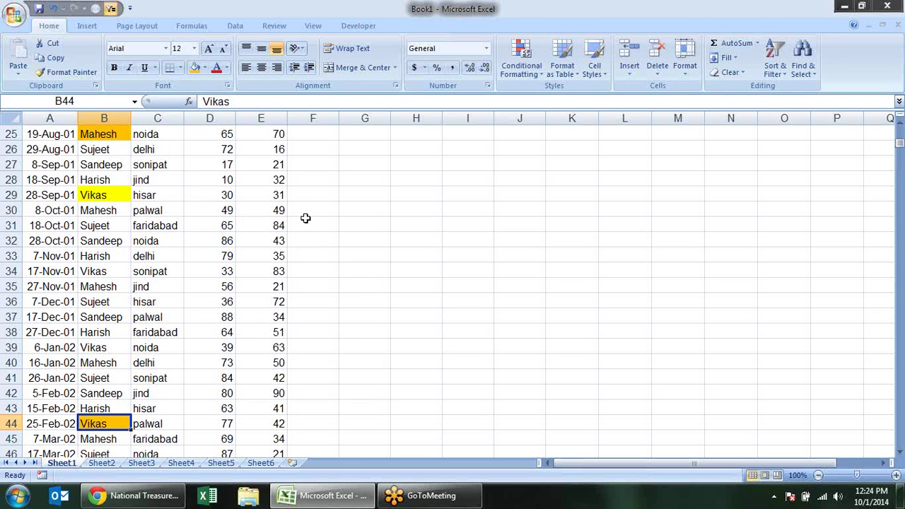
{"action": "scroll", "coordinate": [306, 218], "scroll_direction": "up", "scroll_amount": 8}
{"action": "left_click", "coordinate": [147, 183]}
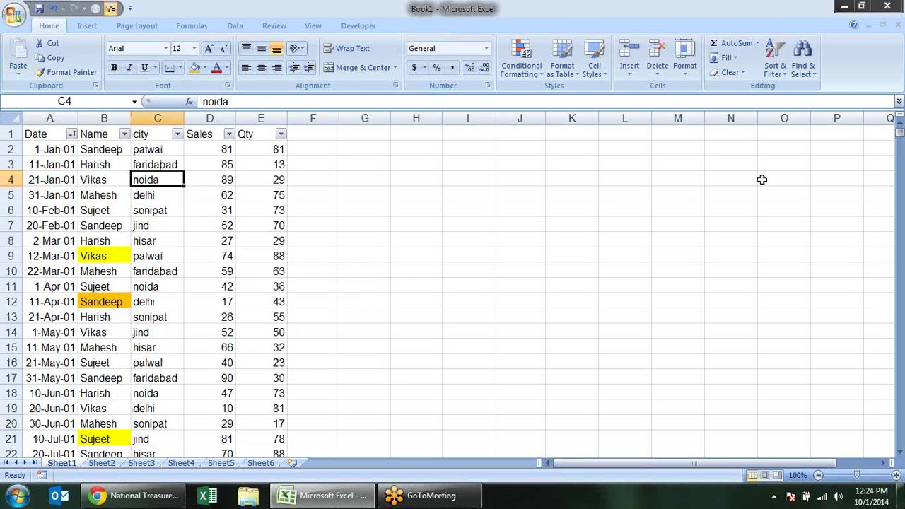
{"action": "left_click", "coordinate": [776, 67]}
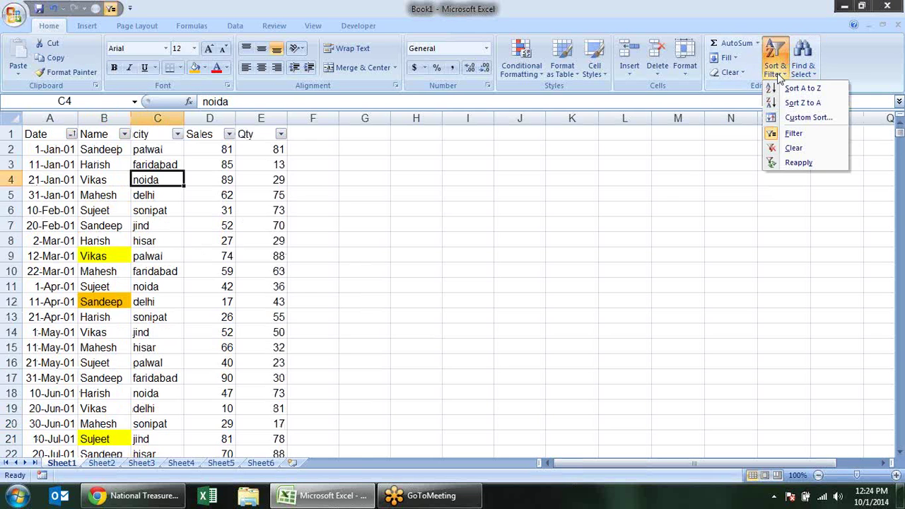
Set the first sort level to Name by cell colour, orange on top
{"action": "left_click", "coordinate": [788, 115]}
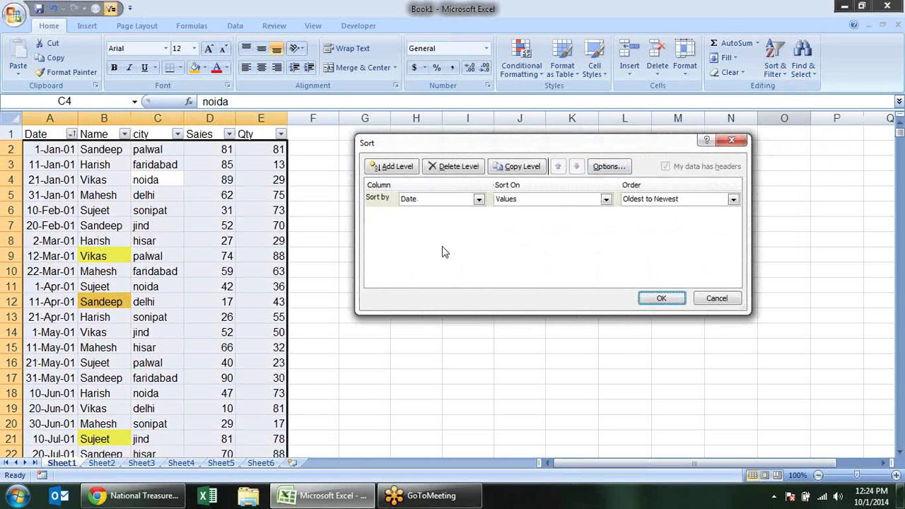
{"action": "left_click", "coordinate": [478, 200]}
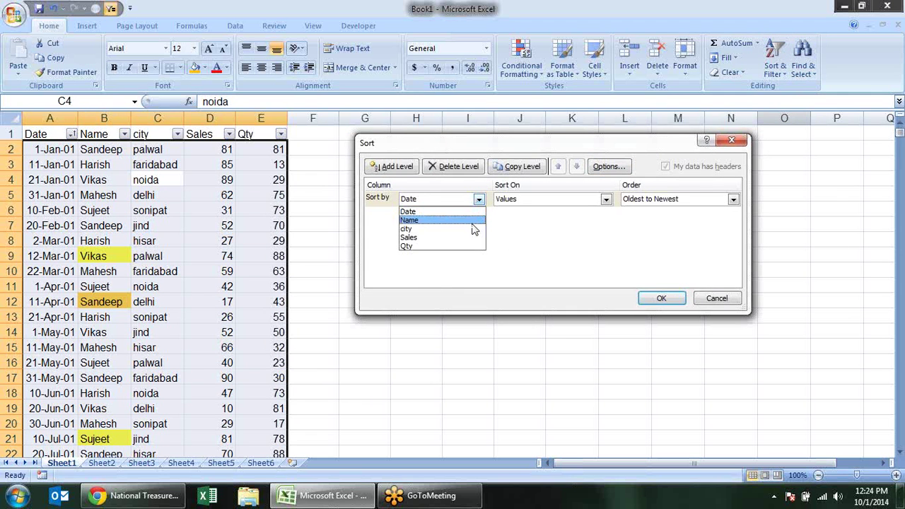
{"action": "left_click", "coordinate": [473, 219]}
{"action": "left_click", "coordinate": [607, 200]}
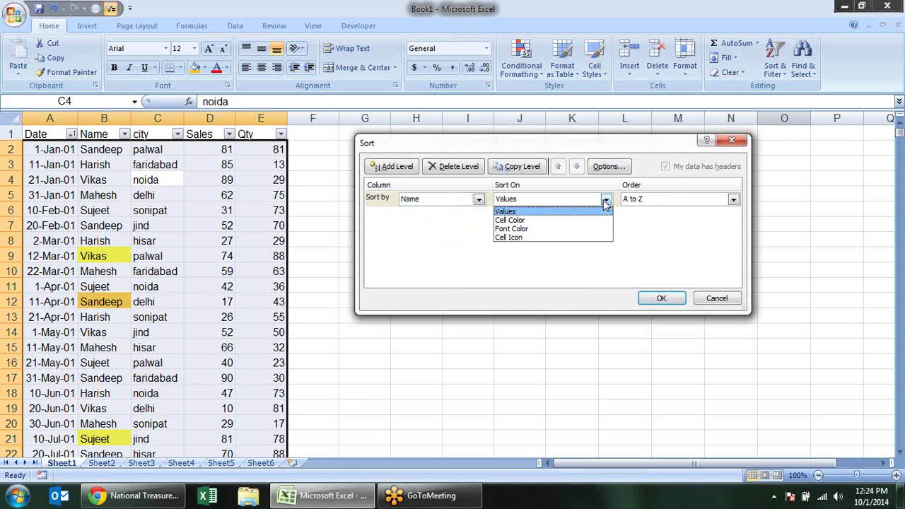
{"action": "left_click", "coordinate": [536, 221]}
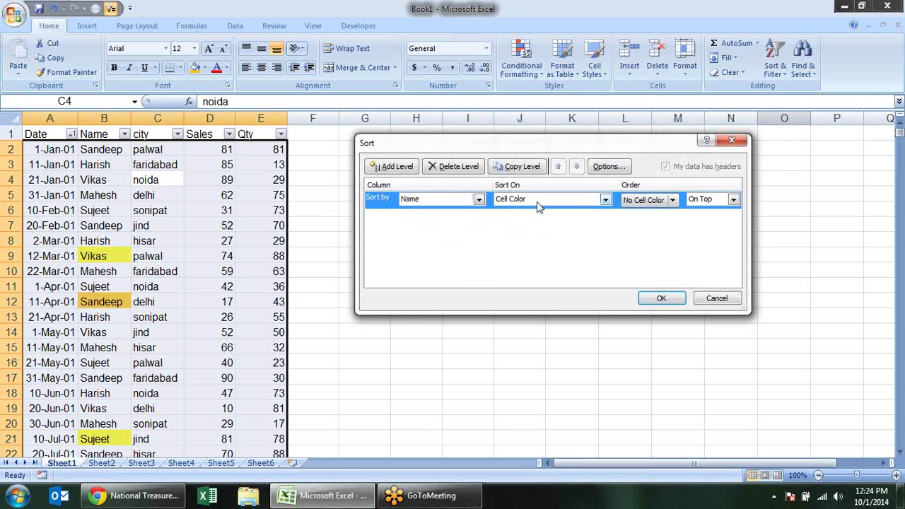
{"action": "left_click", "coordinate": [676, 200]}
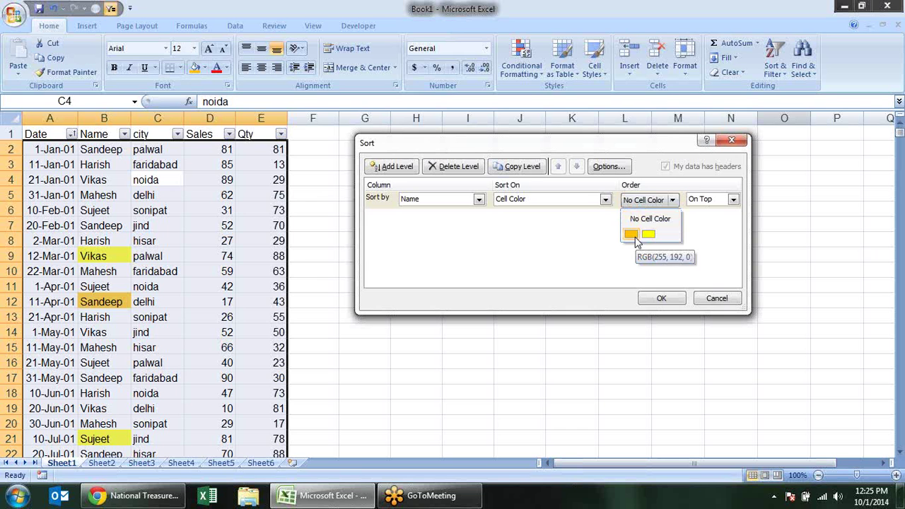
{"action": "left_click", "coordinate": [631, 235]}
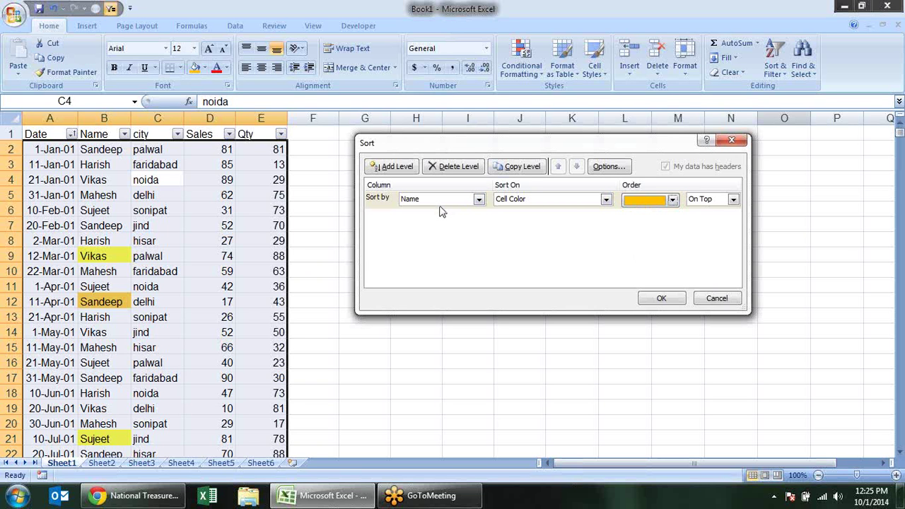
Add a second level sorting Name by cell colour, yellow on top, and apply
{"action": "left_click", "coordinate": [397, 176]}
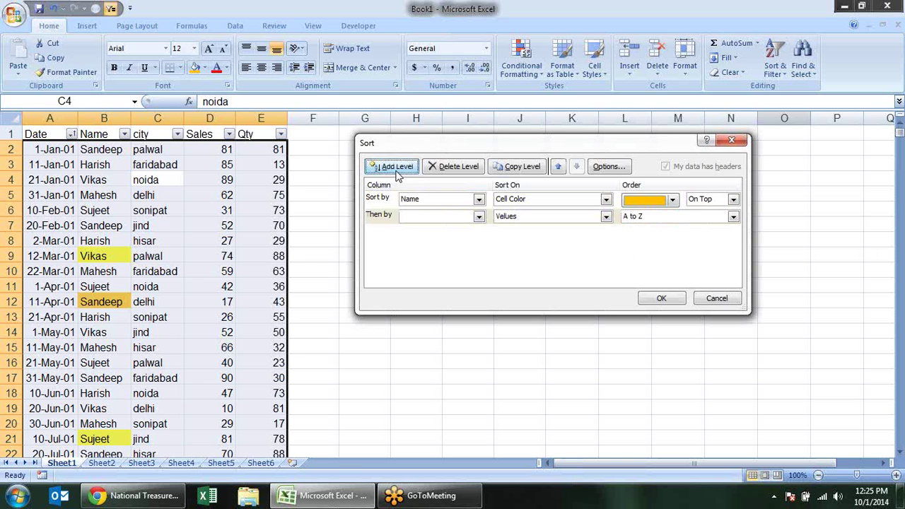
{"action": "left_click", "coordinate": [479, 218]}
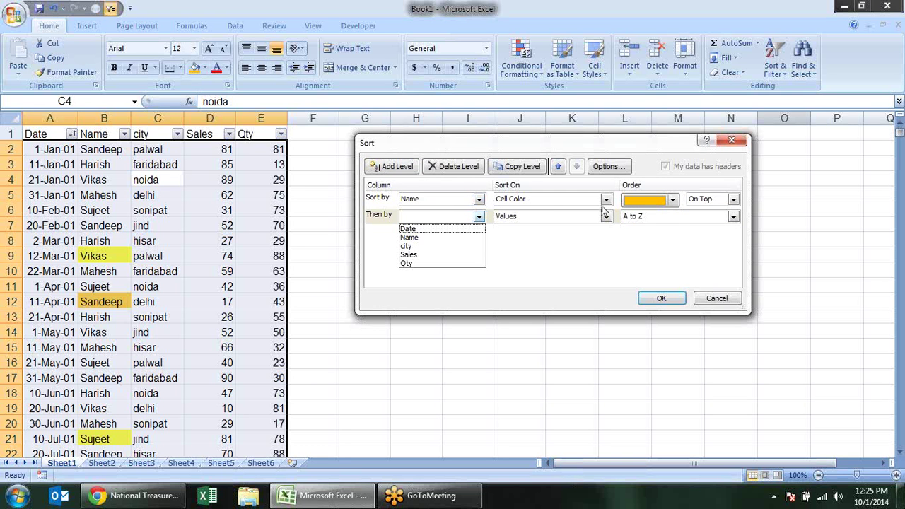
{"action": "left_click", "coordinate": [736, 201]}
{"action": "left_click", "coordinate": [734, 200]}
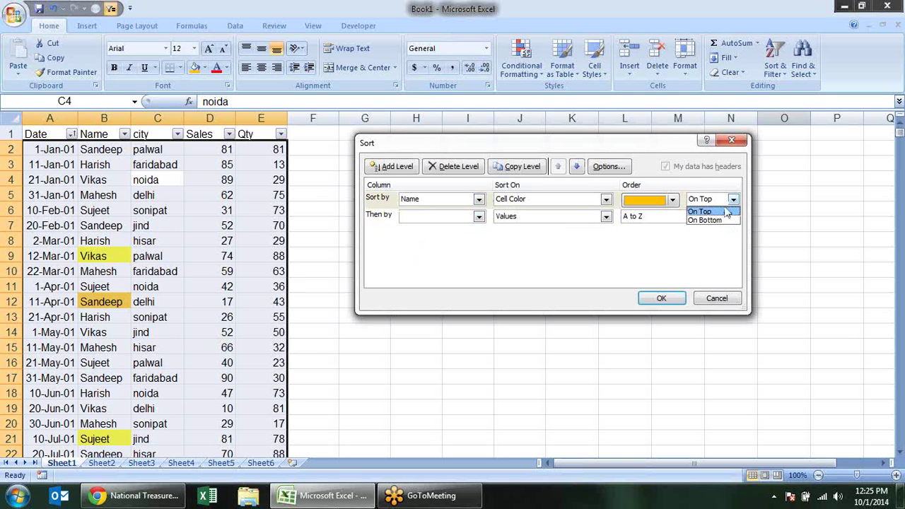
{"action": "left_click", "coordinate": [727, 212]}
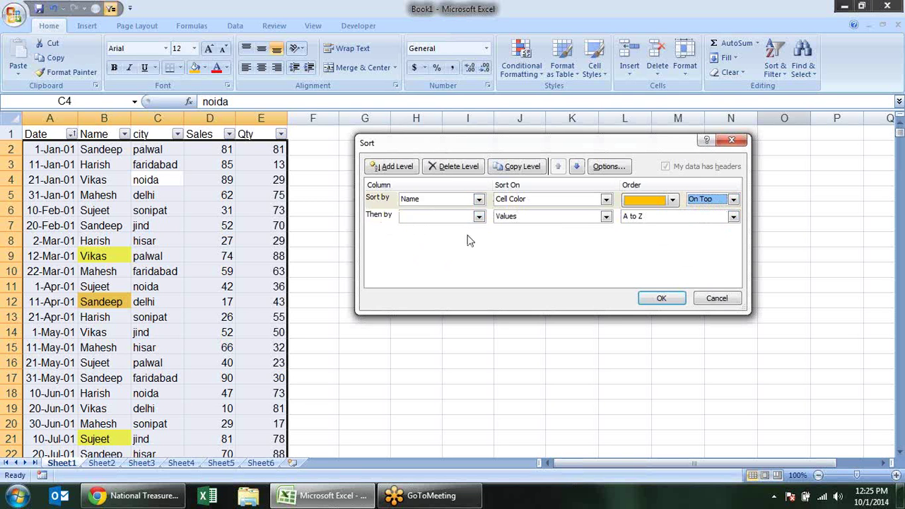
{"action": "left_click", "coordinate": [478, 217]}
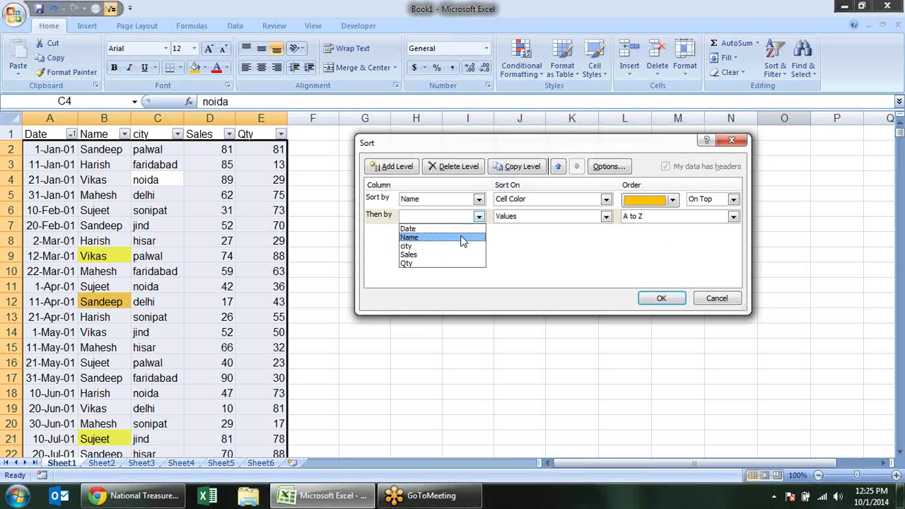
{"action": "left_click", "coordinate": [461, 241]}
{"action": "left_click", "coordinate": [607, 217]}
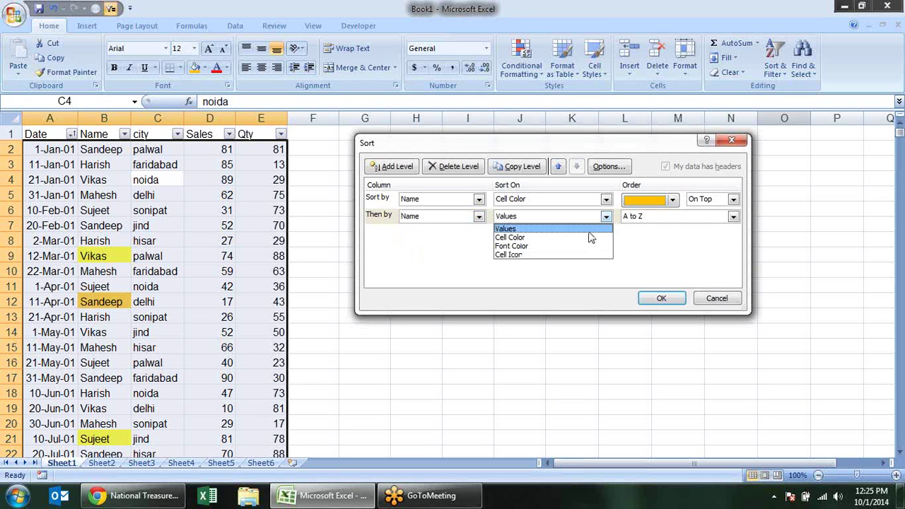
{"action": "left_click", "coordinate": [589, 238]}
{"action": "left_click", "coordinate": [672, 217]}
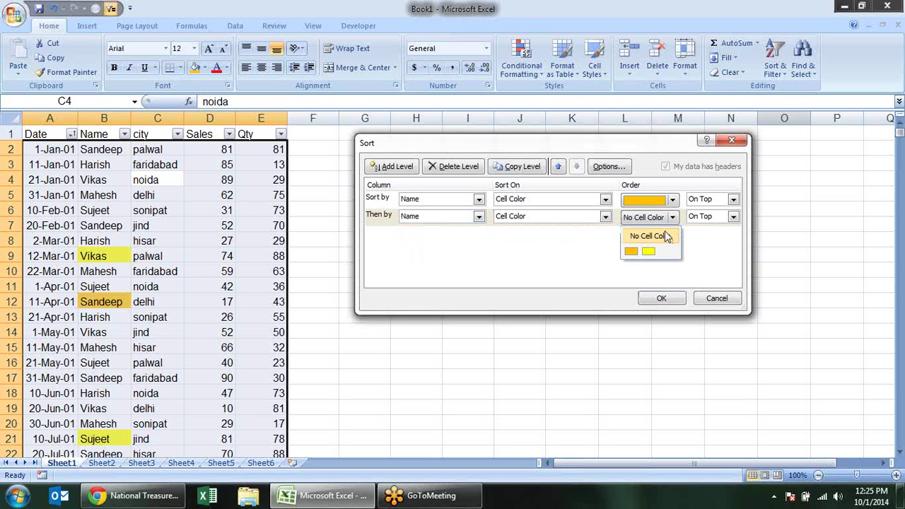
{"action": "left_click", "coordinate": [648, 253]}
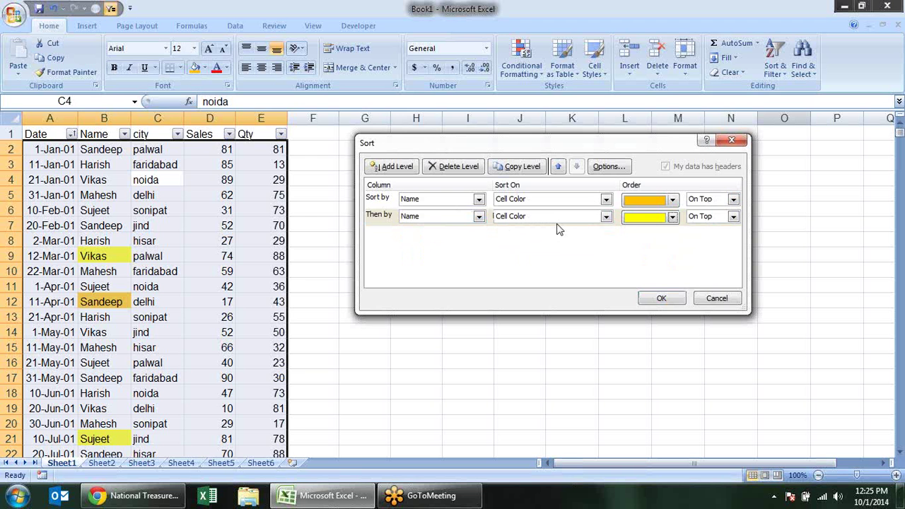
{"action": "left_click", "coordinate": [661, 297]}
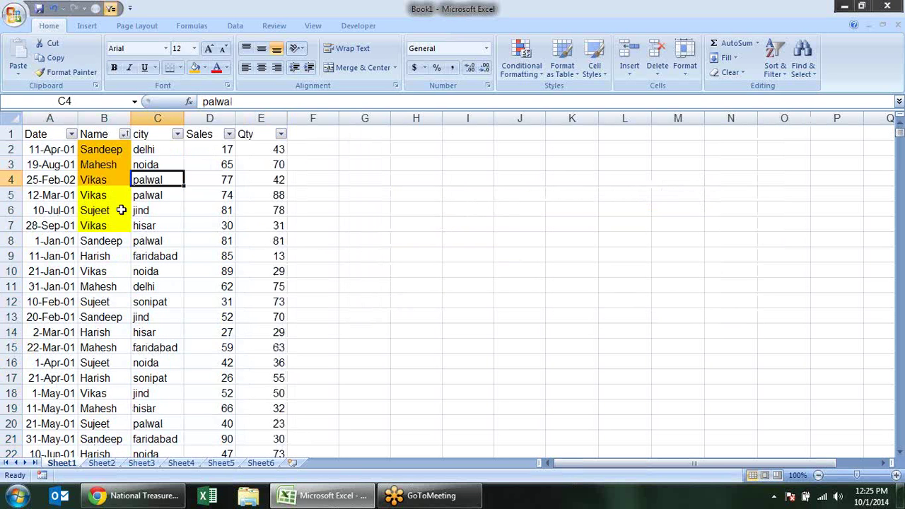
Select names in the sorted table, then open and cancel the sort options without sorting
{"action": "left_click", "coordinate": [115, 177]}
{"action": "left_click", "coordinate": [106, 211]}
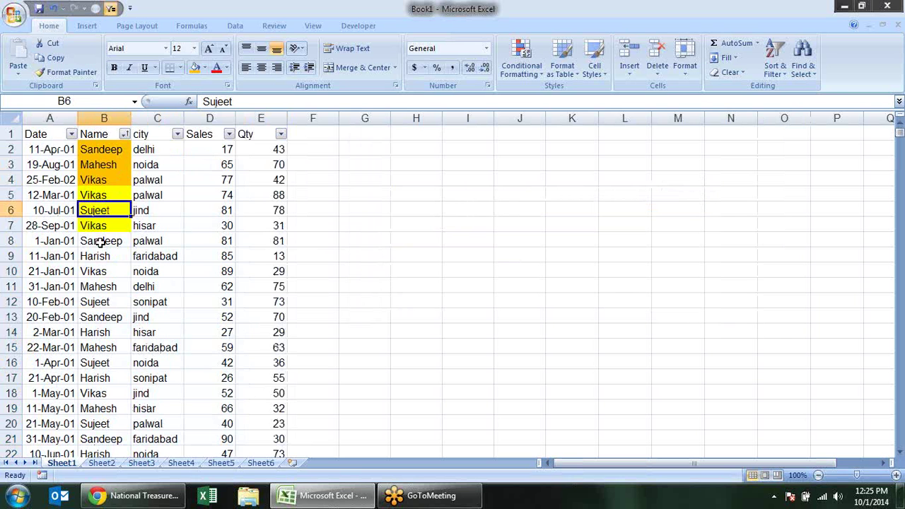
{"action": "left_click", "coordinate": [778, 71]}
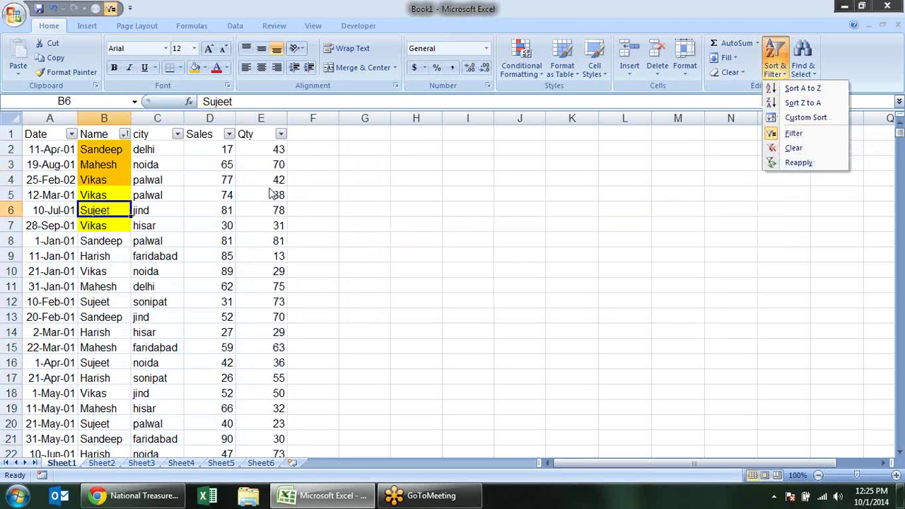
{"action": "left_click", "coordinate": [328, 273]}
Make the city text red in C4, C12 (sonipat) and C16 (noida)
{"action": "left_click", "coordinate": [144, 178]}
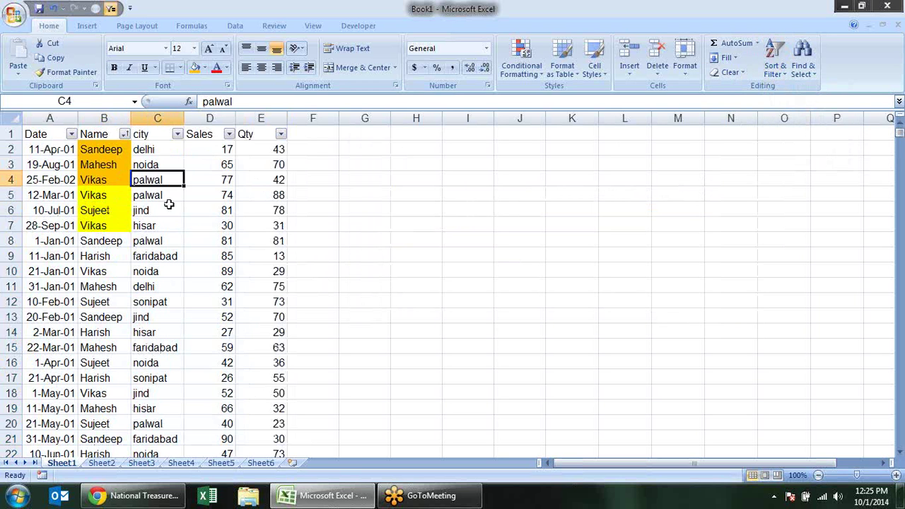
{"action": "left_click", "coordinate": [217, 69]}
{"action": "left_click", "coordinate": [152, 302]}
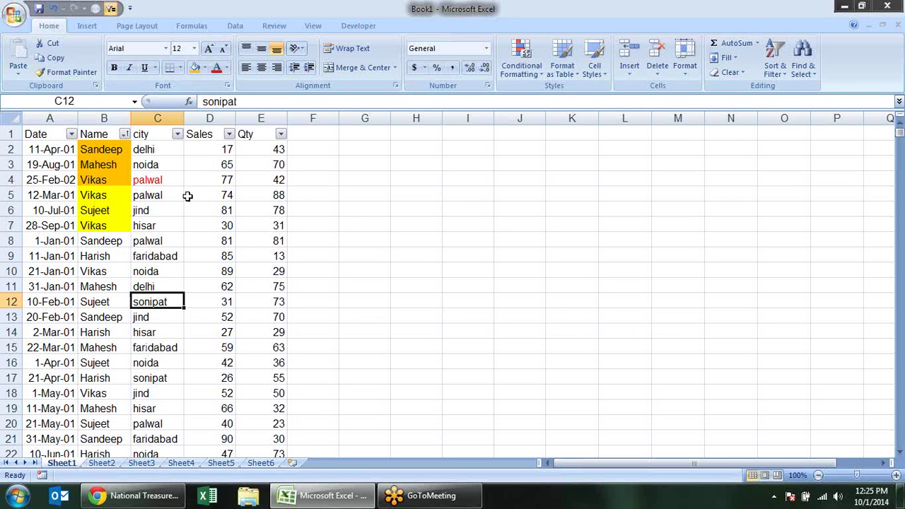
{"action": "left_click", "coordinate": [217, 69]}
{"action": "left_click", "coordinate": [155, 357]}
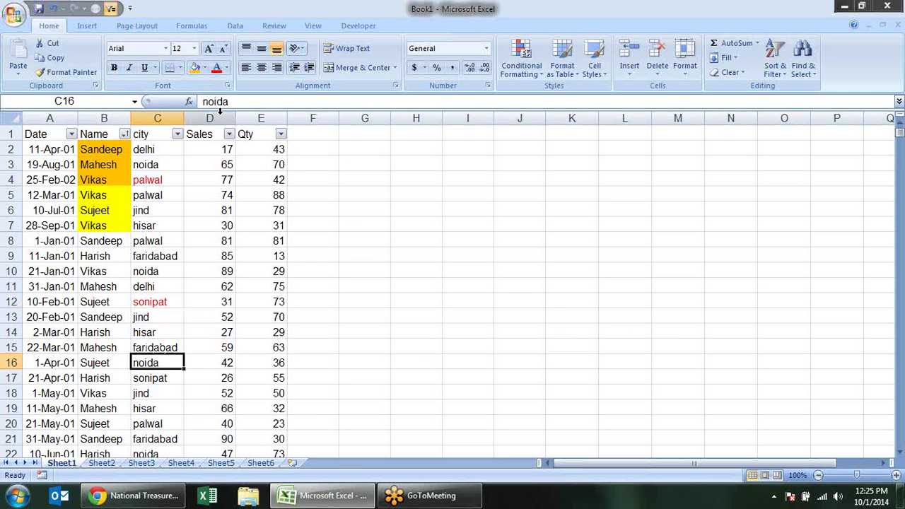
{"action": "left_click", "coordinate": [217, 69]}
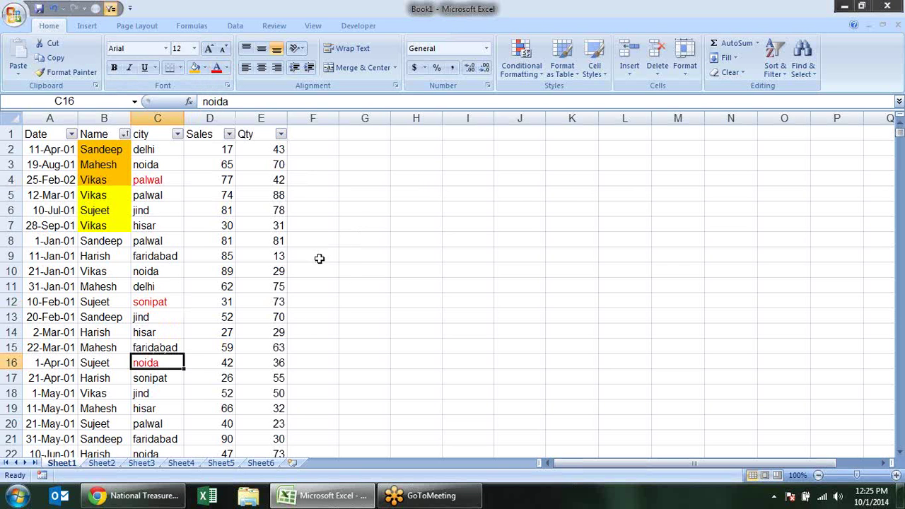
{"action": "key", "text": "alt+d"}
Delete the existing orange and yellow cell-colour sort levels
{"action": "key", "text": "s"}
{"action": "left_click", "coordinate": [382, 201]}
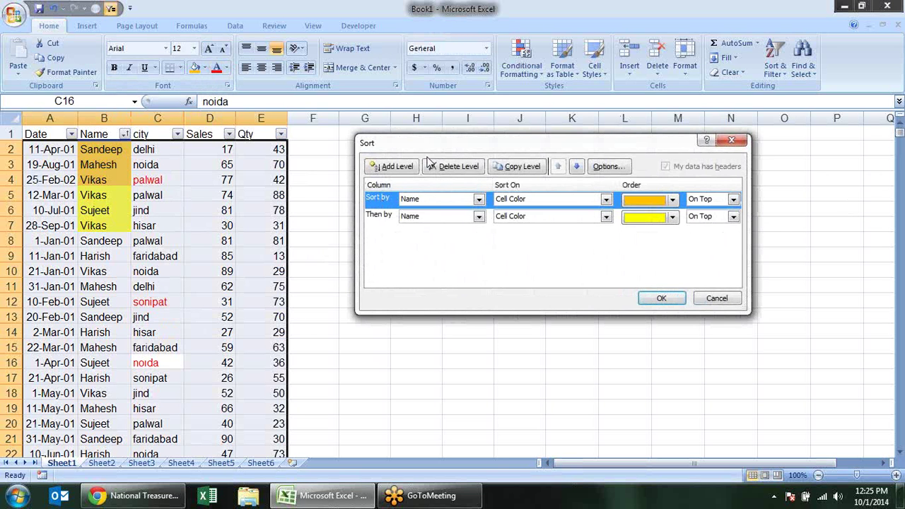
{"action": "left_click", "coordinate": [433, 164]}
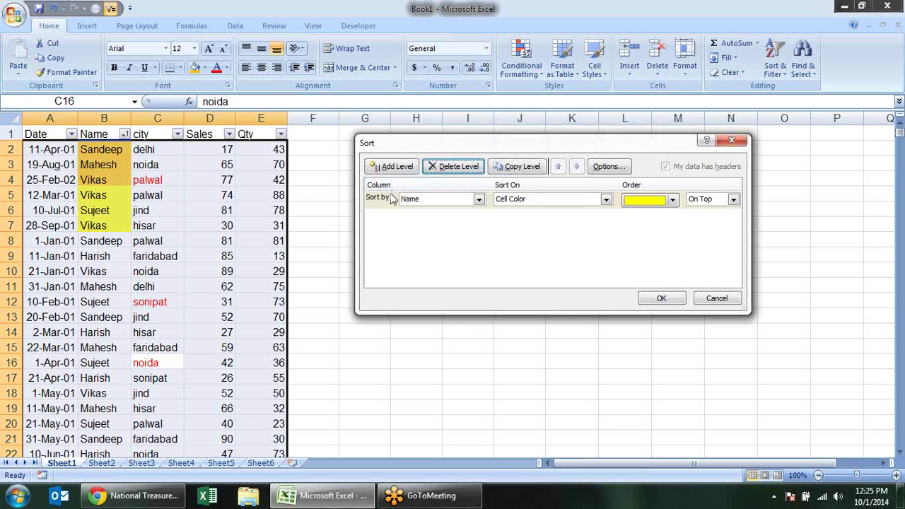
{"action": "left_click", "coordinate": [387, 198]}
{"action": "left_click", "coordinate": [432, 167]}
Add a city level sorted on font colour with red on top, and apply it
{"action": "left_click", "coordinate": [394, 167]}
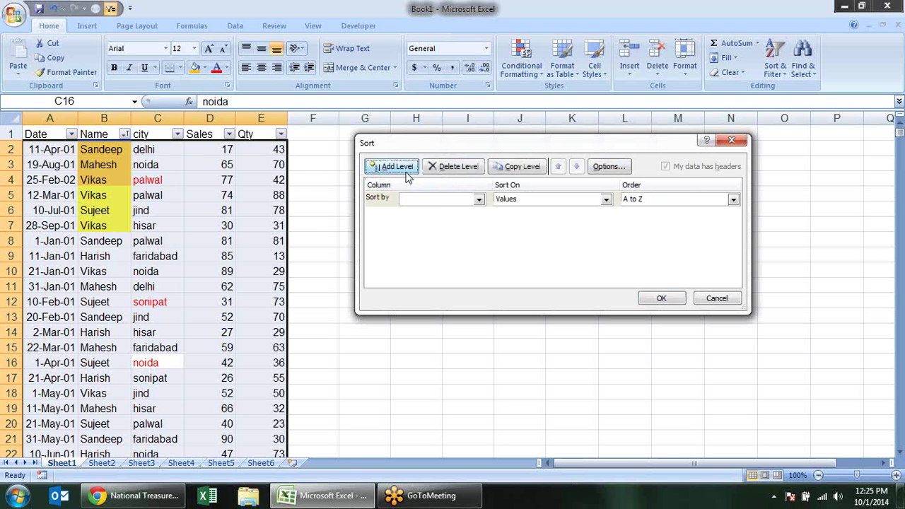
{"action": "left_click", "coordinate": [479, 201]}
{"action": "left_click", "coordinate": [467, 229]}
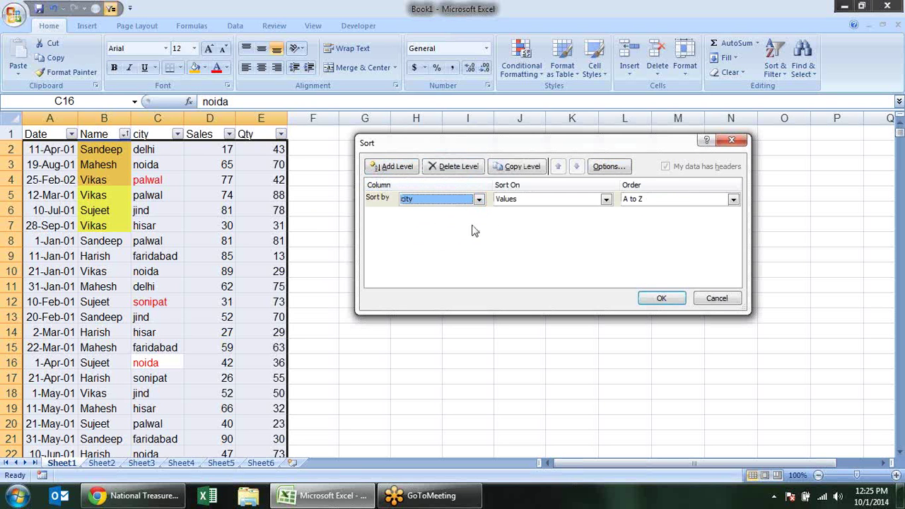
{"action": "left_click", "coordinate": [606, 200]}
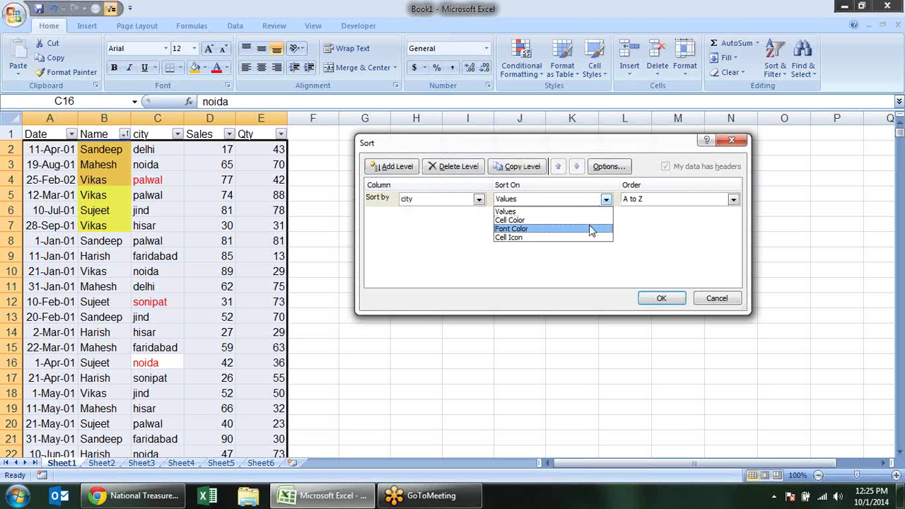
{"action": "left_click", "coordinate": [590, 228]}
{"action": "left_click", "coordinate": [673, 201]}
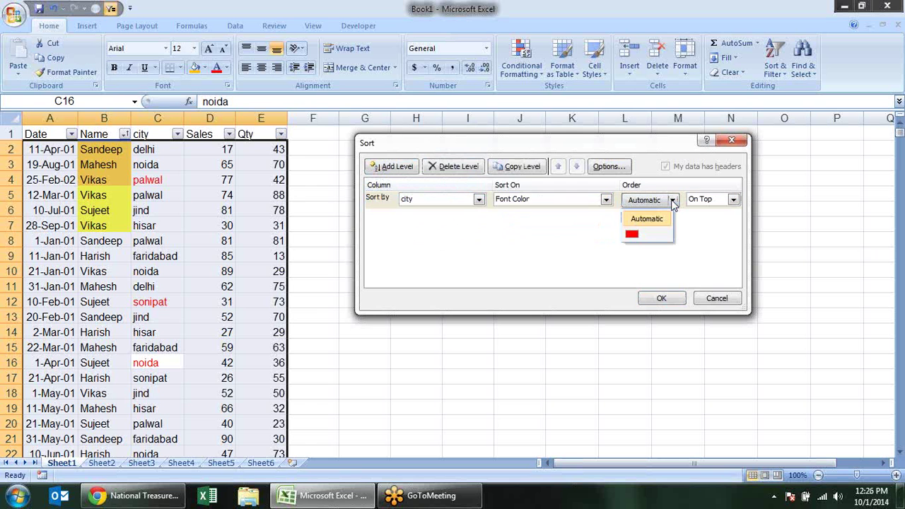
{"action": "left_click", "coordinate": [632, 235]}
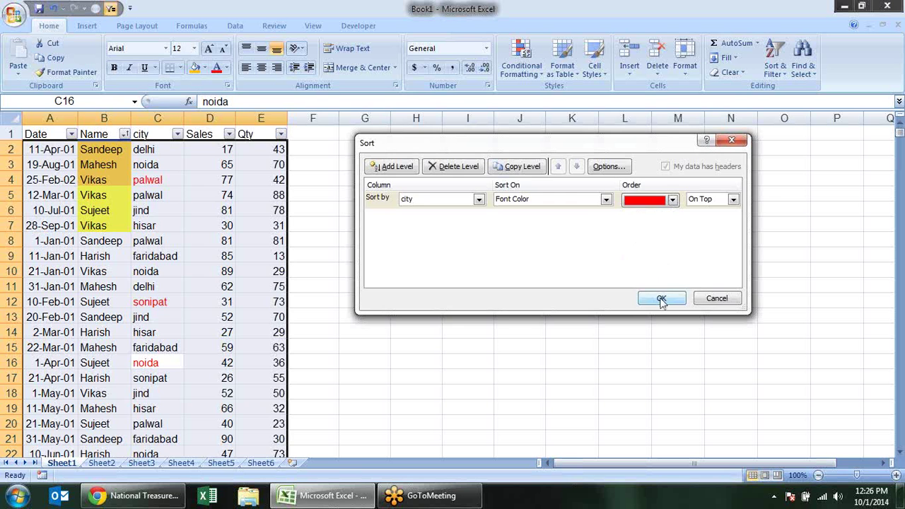
{"action": "left_click", "coordinate": [661, 300]}
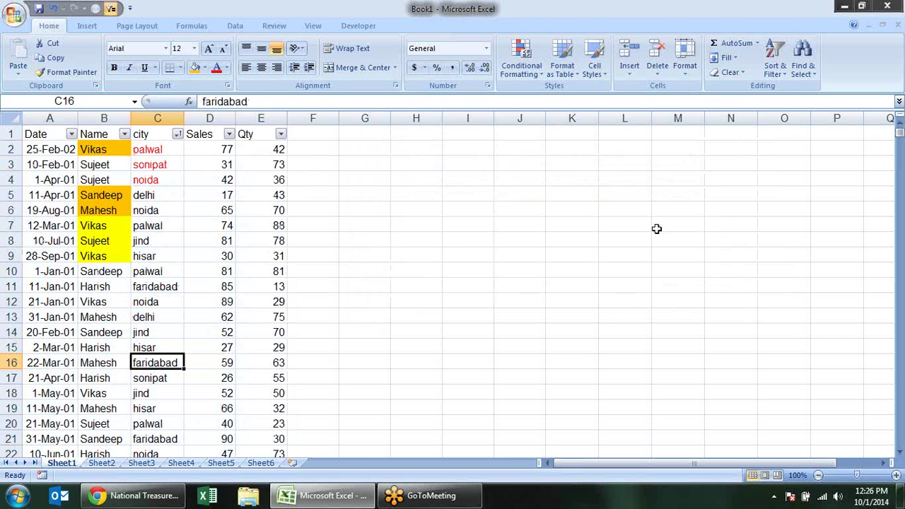
{"action": "key", "text": "alt+d"}
{"action": "key", "text": "s"}
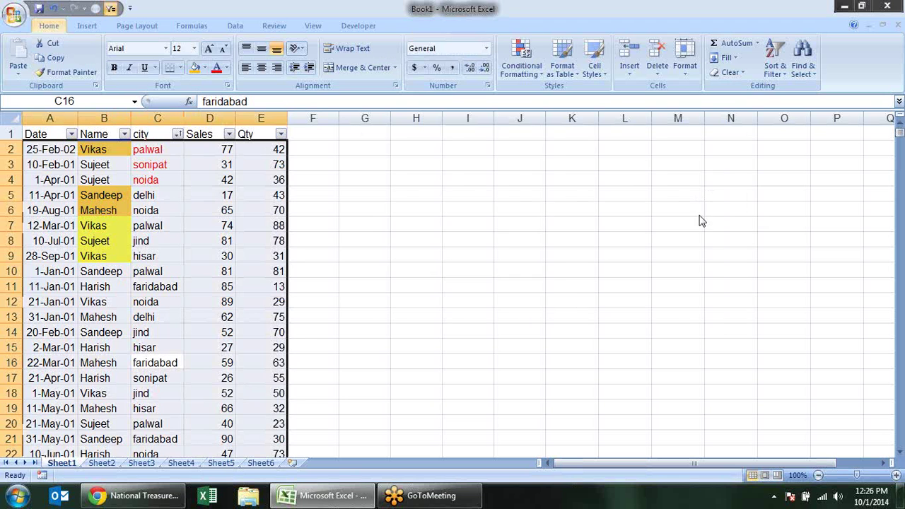
{"action": "left_click", "coordinate": [606, 201]}
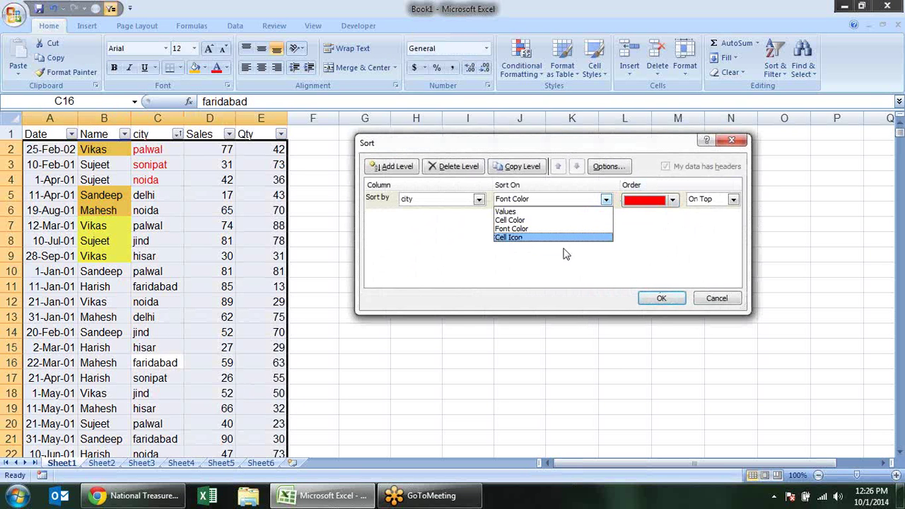
{"action": "left_click", "coordinate": [678, 286]}
{"action": "left_click", "coordinate": [701, 296]}
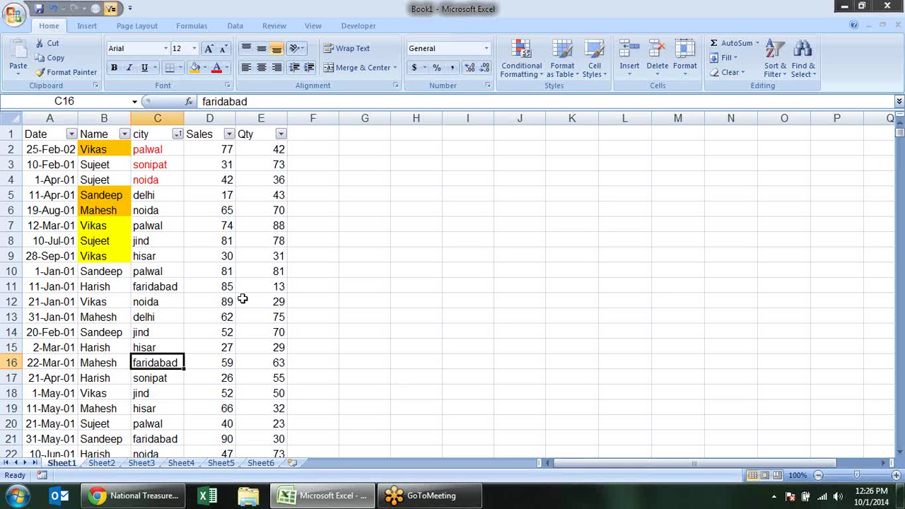
Reset palwal in C2 to Automatic font colour
{"action": "left_click", "coordinate": [142, 146]}
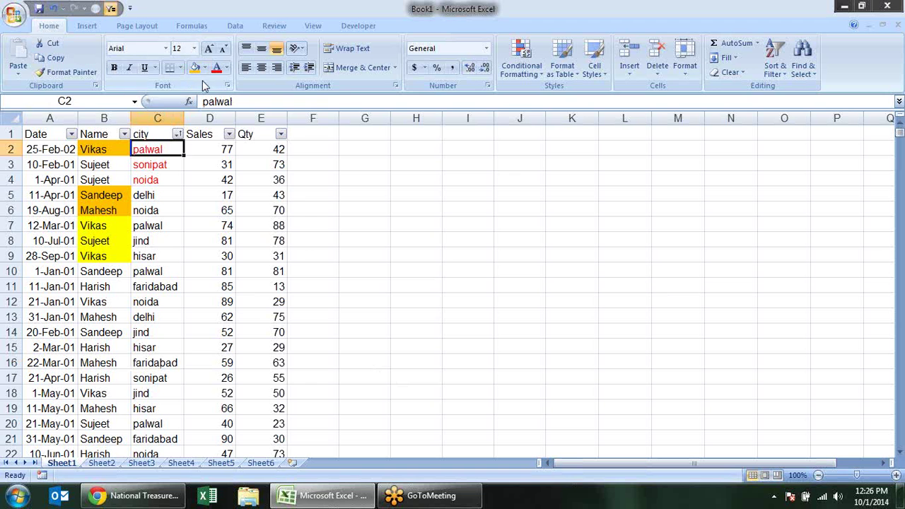
{"action": "left_click", "coordinate": [227, 68]}
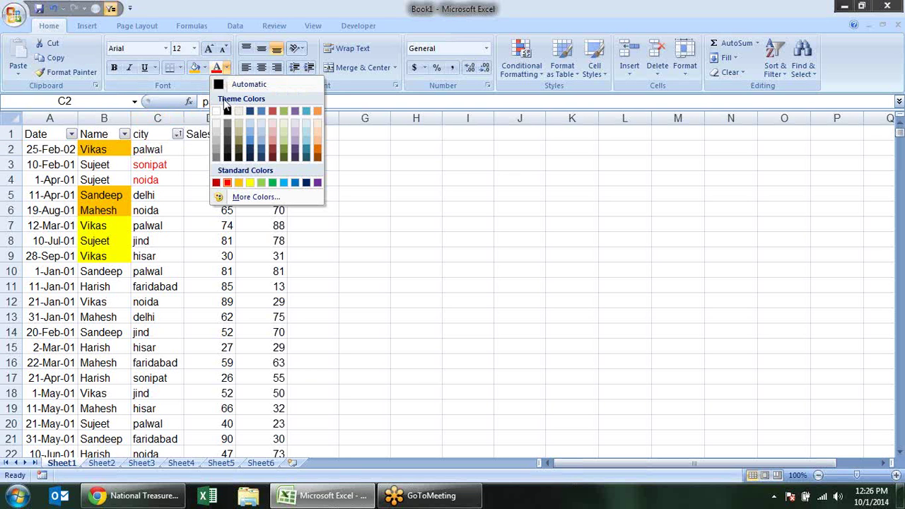
{"action": "left_click", "coordinate": [233, 80]}
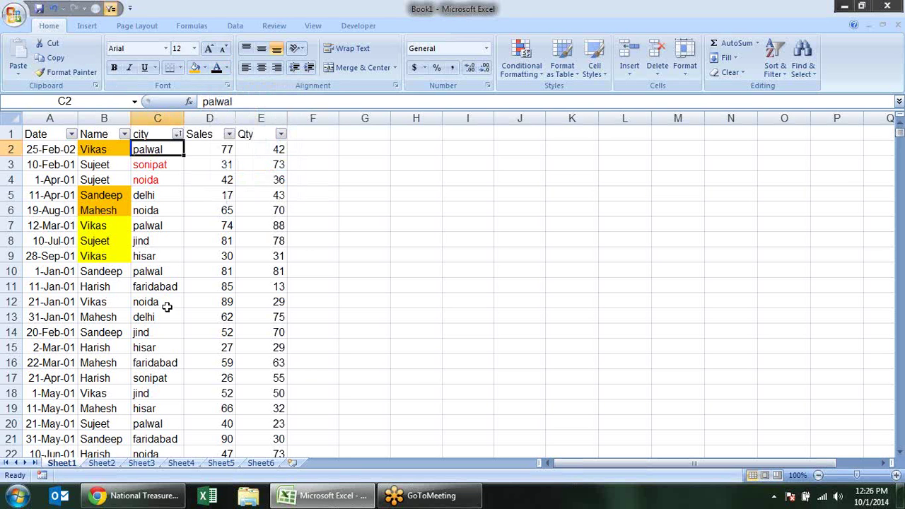
Re-apply the red-font-on-top city sort to the table
{"action": "left_click", "coordinate": [172, 256]}
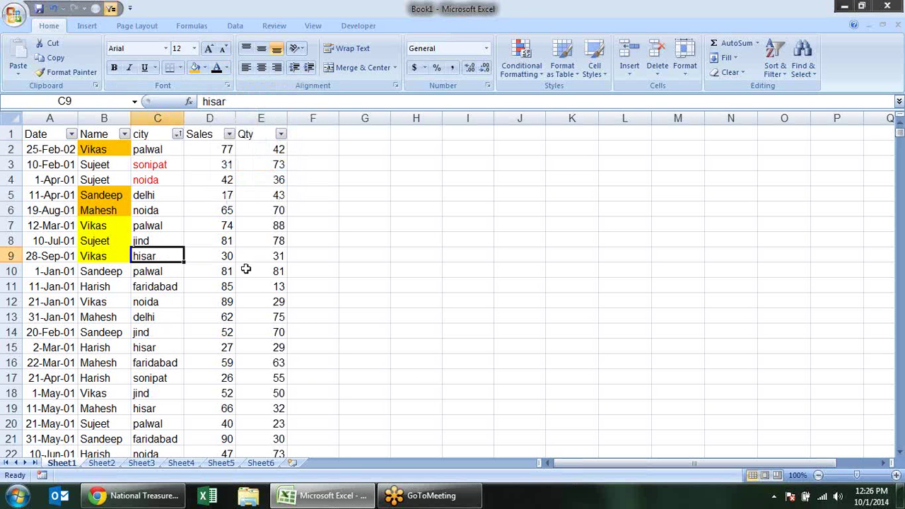
{"action": "key", "text": "alt+d"}
{"action": "key", "text": "s"}
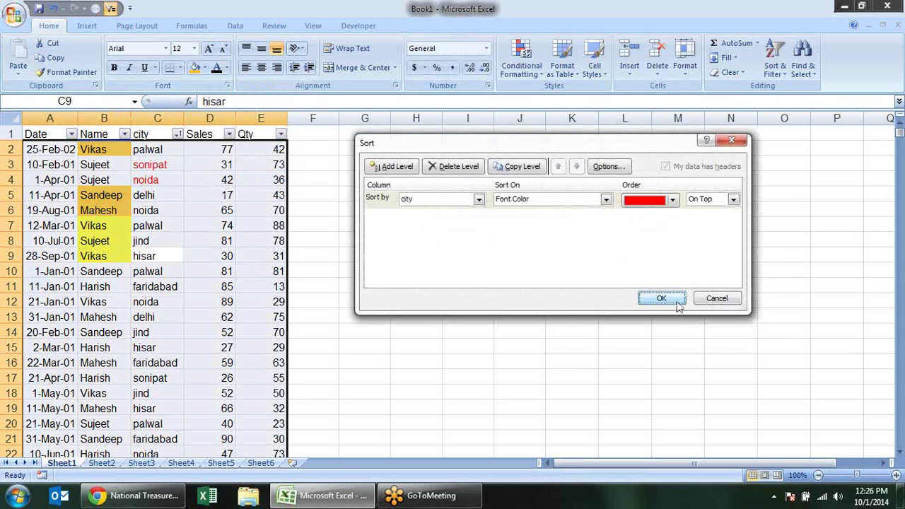
{"action": "left_click", "coordinate": [660, 299]}
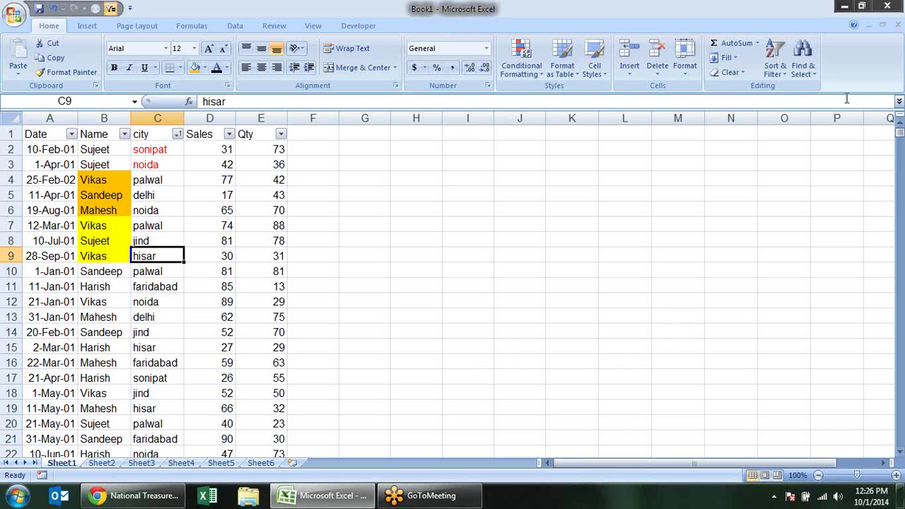
Apply the 3 Symbols icon set (check, exclamation, cross) to the Sales values from D2 down
{"action": "left_click", "coordinate": [802, 57]}
{"action": "left_click", "coordinate": [351, 375]}
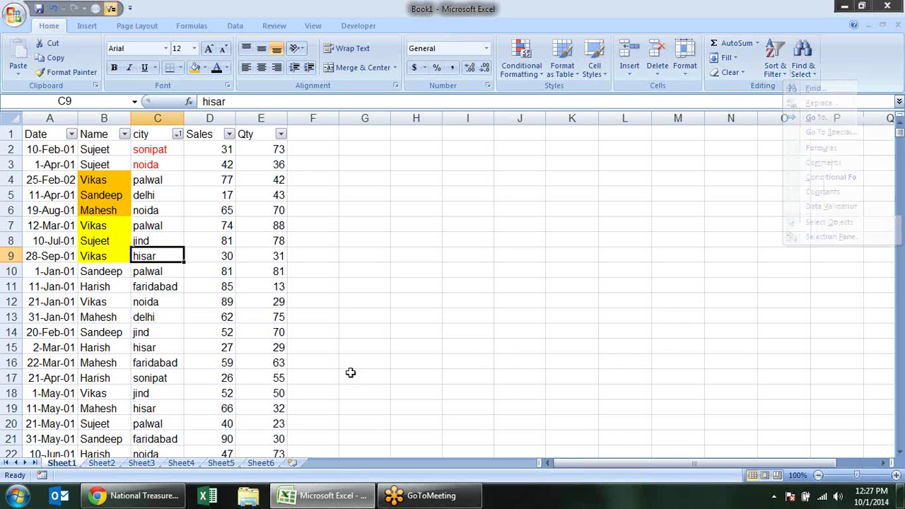
{"action": "left_click", "coordinate": [205, 151]}
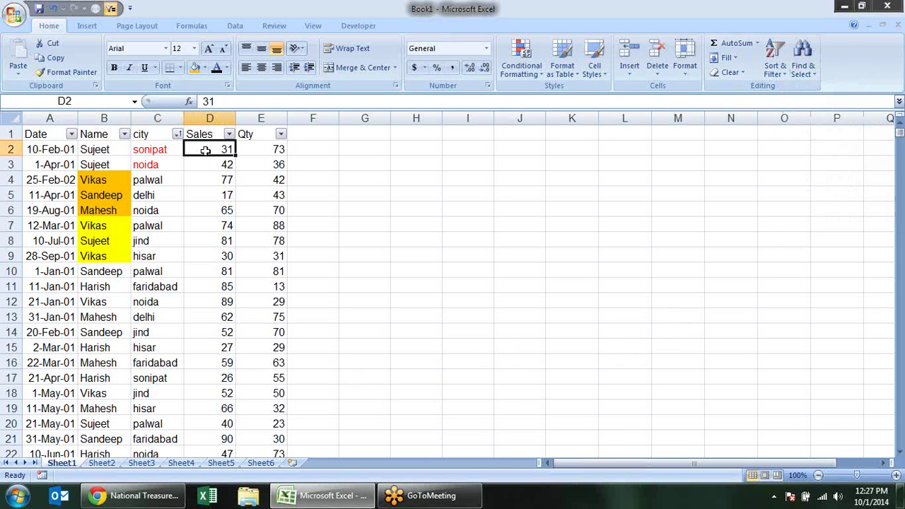
{"action": "key", "text": "ctrl+shift+Down"}
{"action": "left_click", "coordinate": [535, 63]}
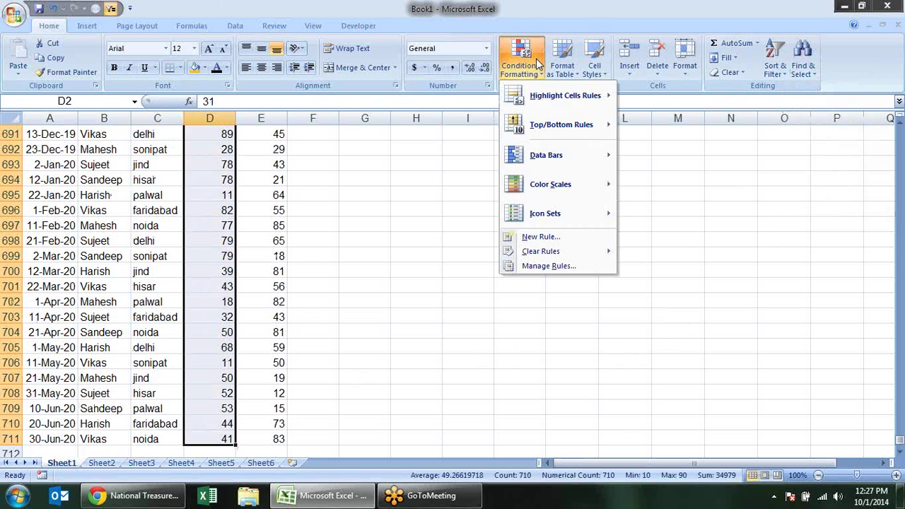
{"action": "mouse_move", "coordinate": [555, 213]}
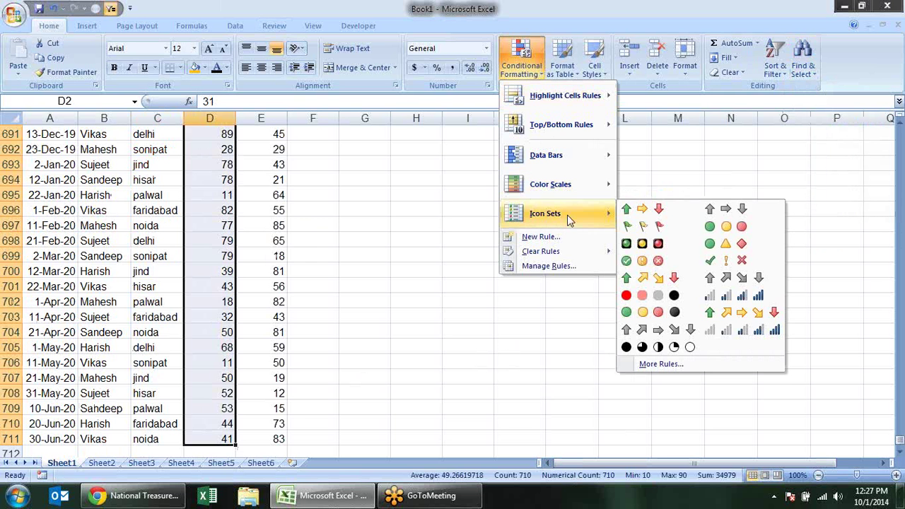
{"action": "left_click", "coordinate": [726, 262]}
{"action": "left_click", "coordinate": [438, 224]}
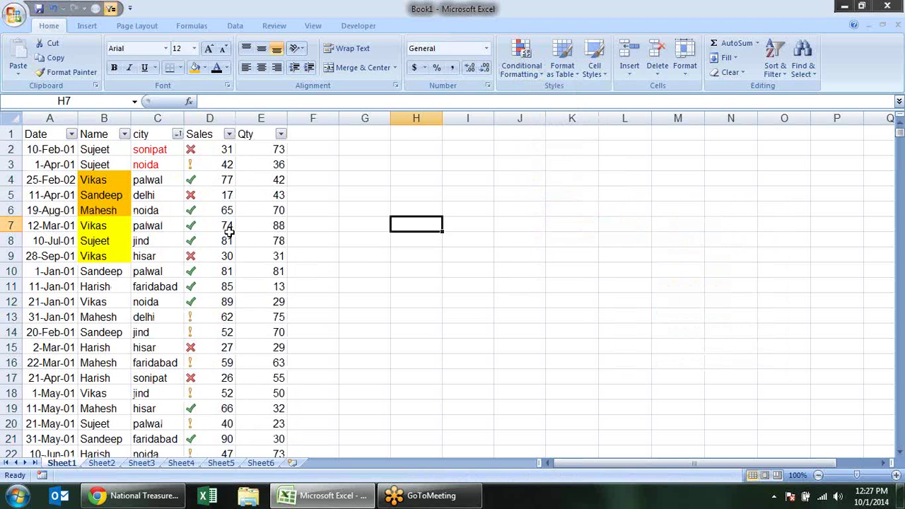
{"action": "left_click", "coordinate": [229, 232]}
{"action": "key", "text": "alt+d"}
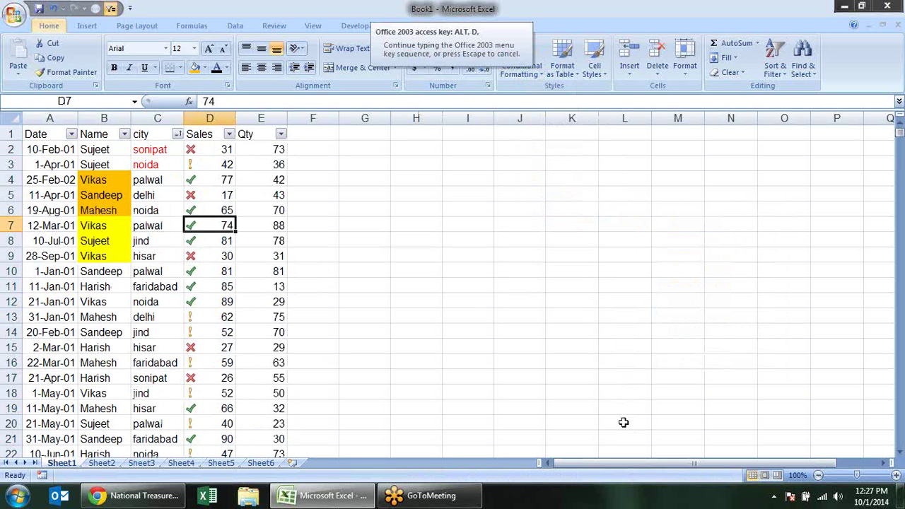
{"action": "key", "text": "Escape"}
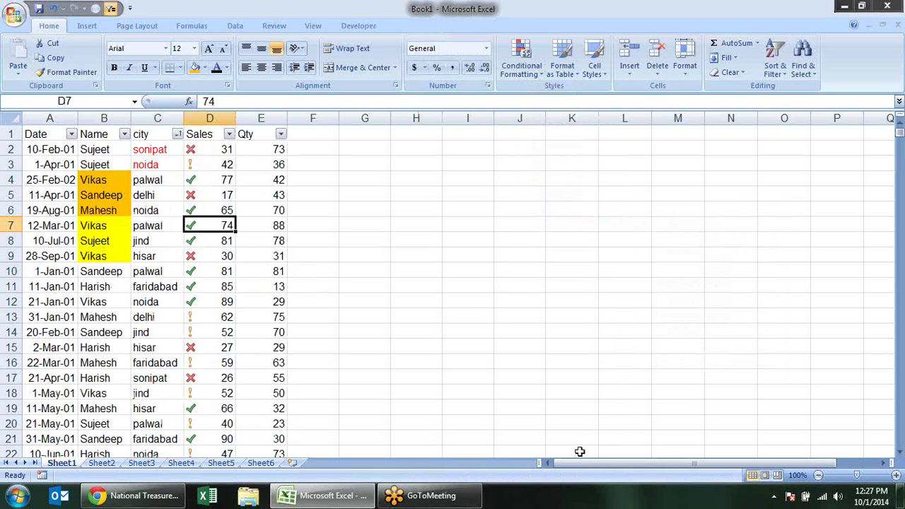
Change the sort level to Sales on cell icon with the green check on top
{"action": "key", "text": "alt+d"}
{"action": "key", "text": "s"}
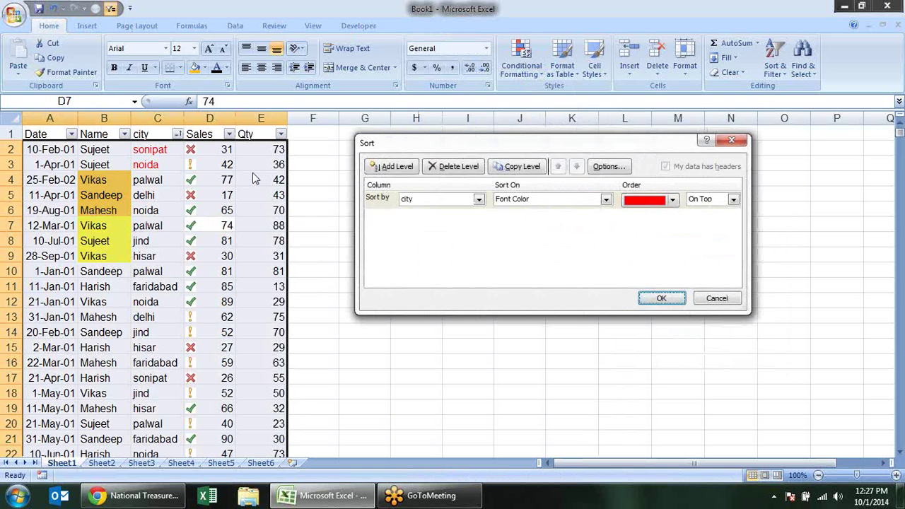
{"action": "left_click", "coordinate": [606, 199]}
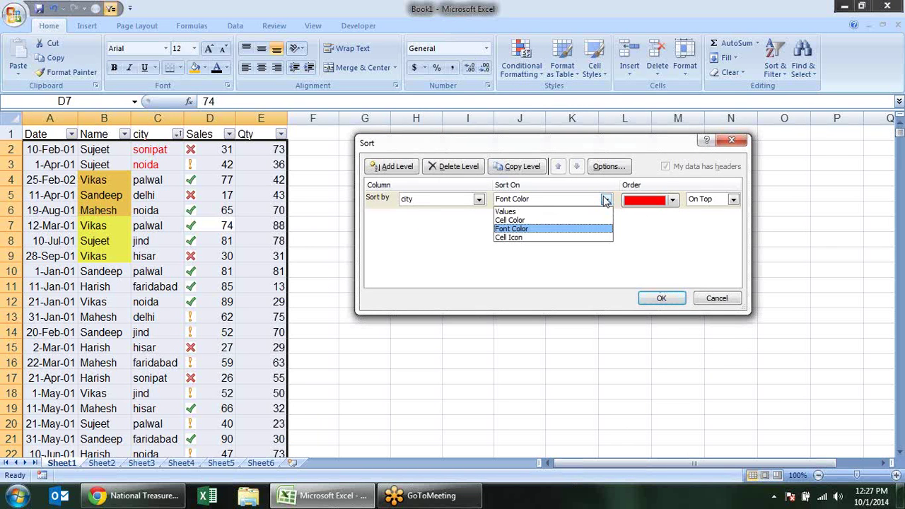
{"action": "left_click", "coordinate": [478, 199]}
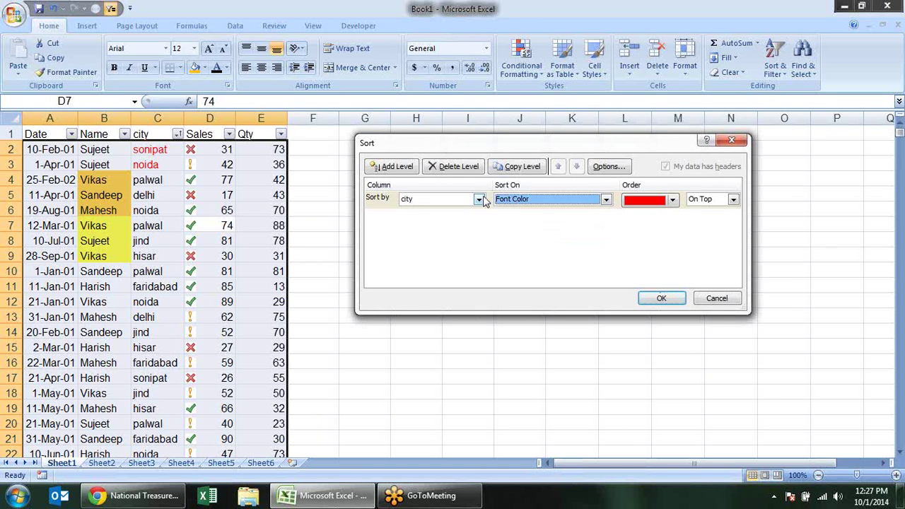
{"action": "left_click", "coordinate": [479, 200]}
{"action": "left_click", "coordinate": [408, 237]}
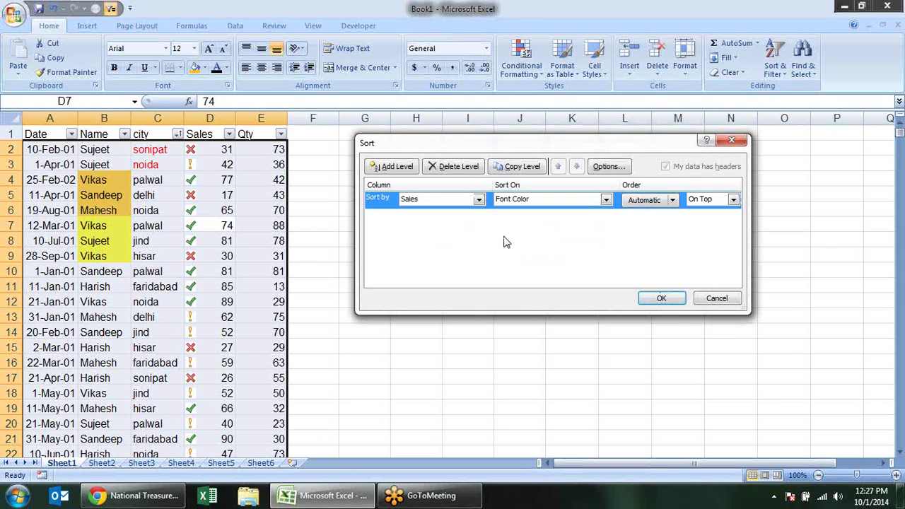
{"action": "left_click", "coordinate": [606, 200]}
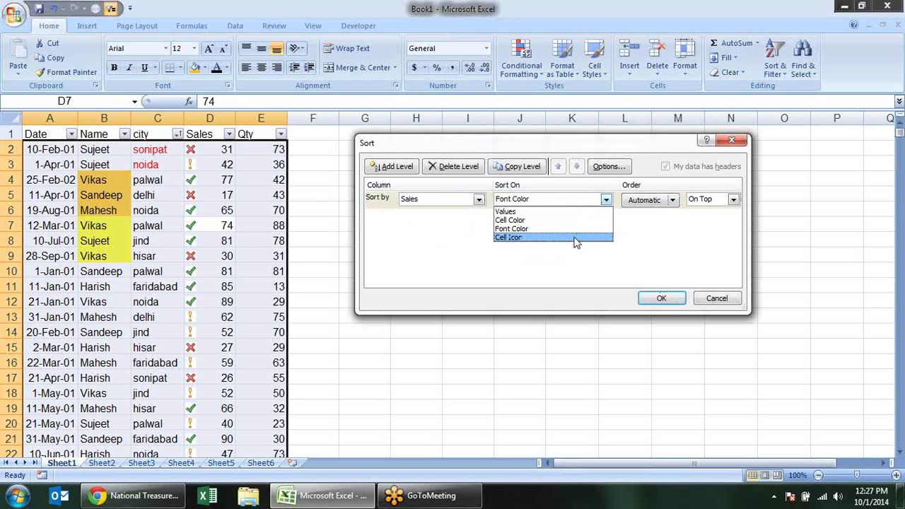
{"action": "left_click", "coordinate": [577, 239]}
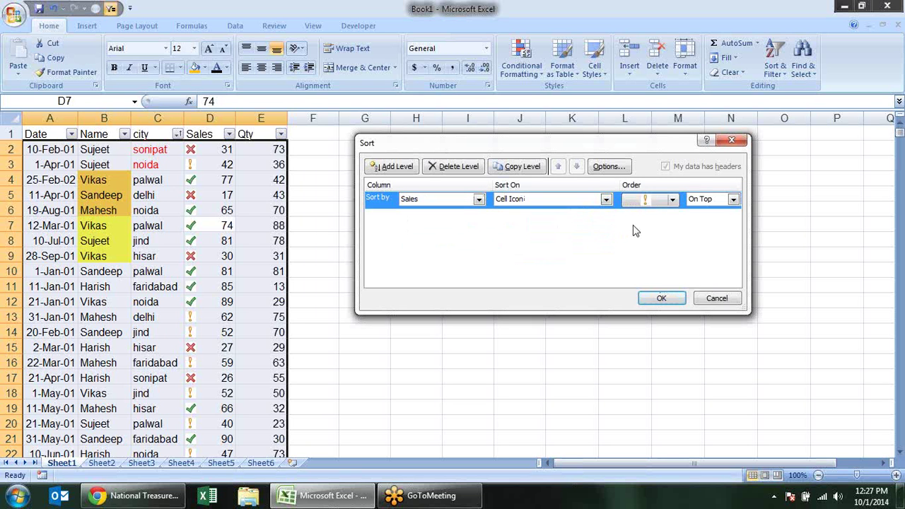
{"action": "left_click", "coordinate": [673, 200]}
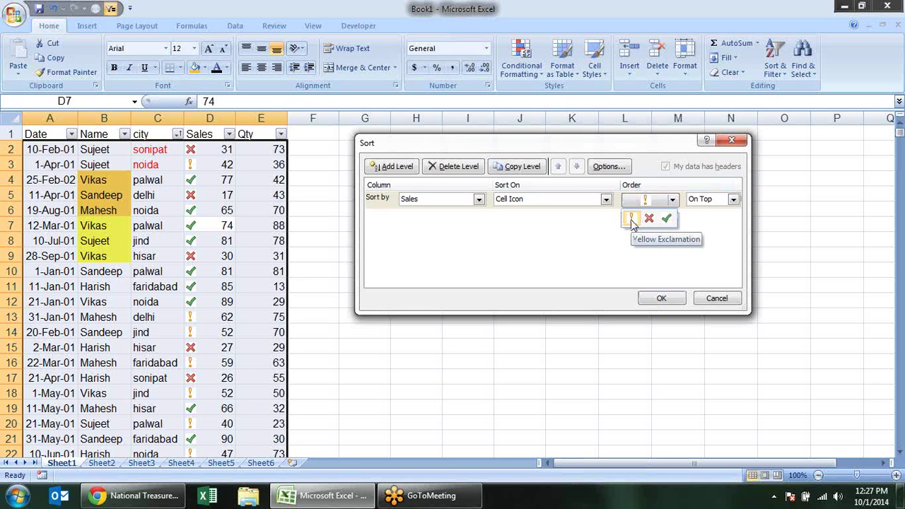
{"action": "left_click", "coordinate": [666, 218]}
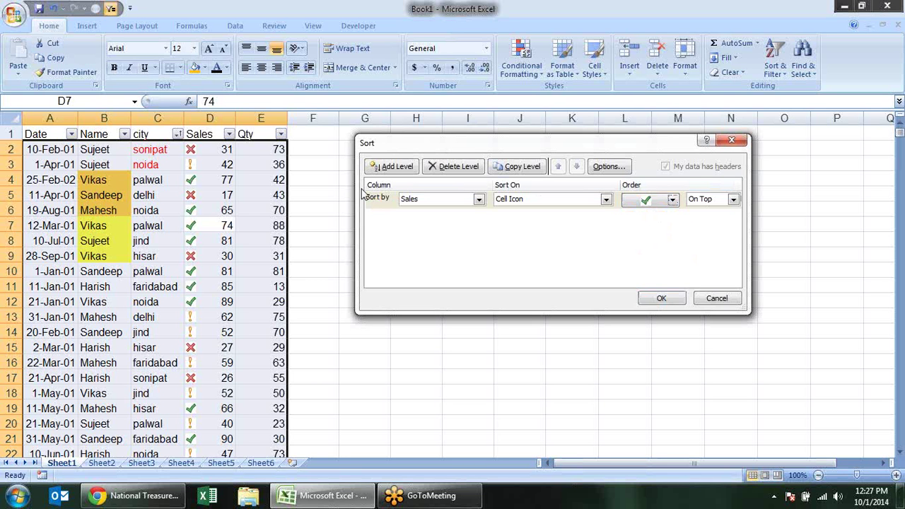
Add a second Sales cell-icon level for the yellow exclamation and apply the sort
{"action": "left_click", "coordinate": [391, 166]}
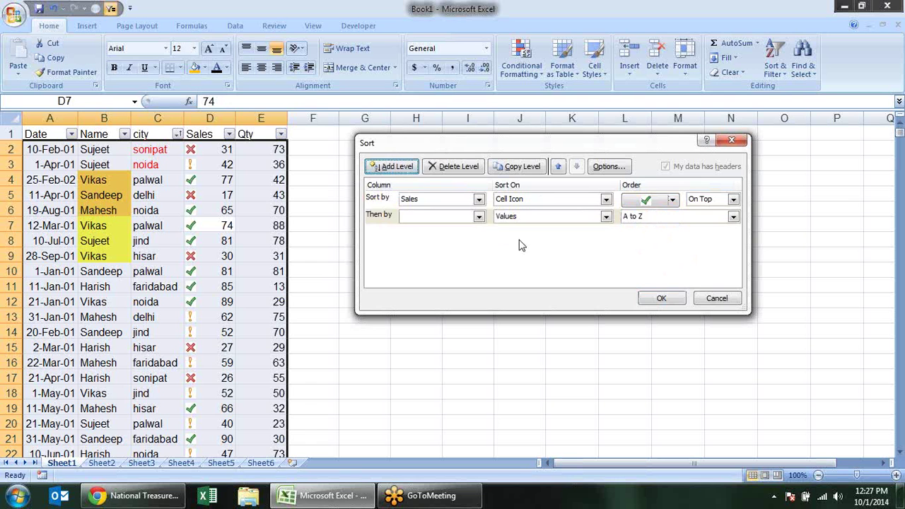
{"action": "left_click", "coordinate": [479, 217]}
{"action": "left_click", "coordinate": [414, 255]}
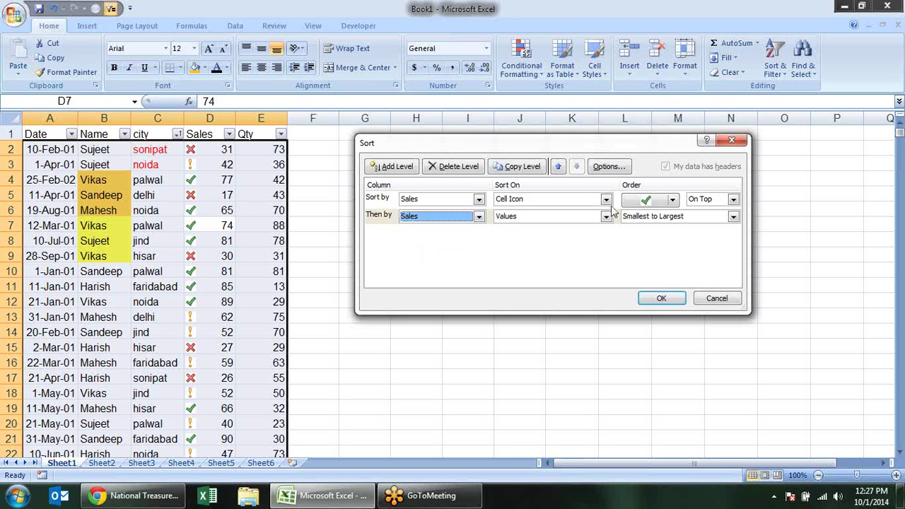
{"action": "left_click", "coordinate": [607, 217]}
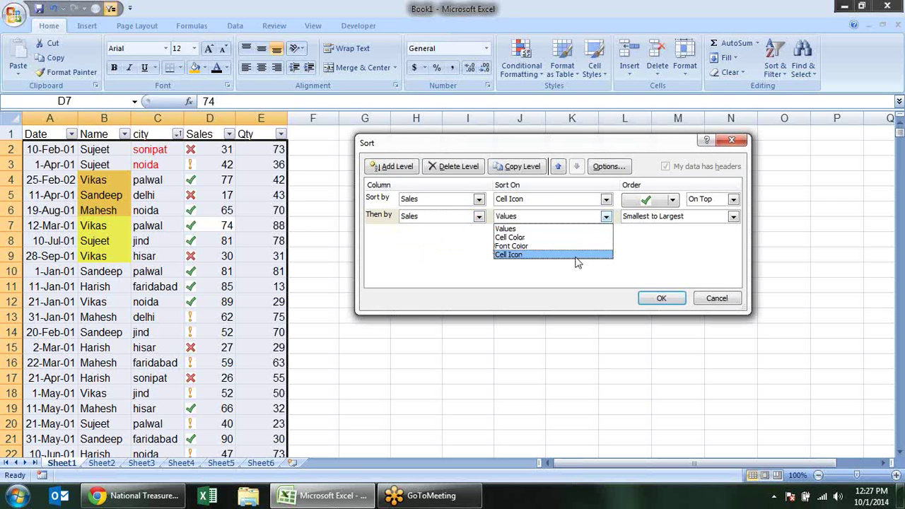
{"action": "left_click", "coordinate": [576, 255]}
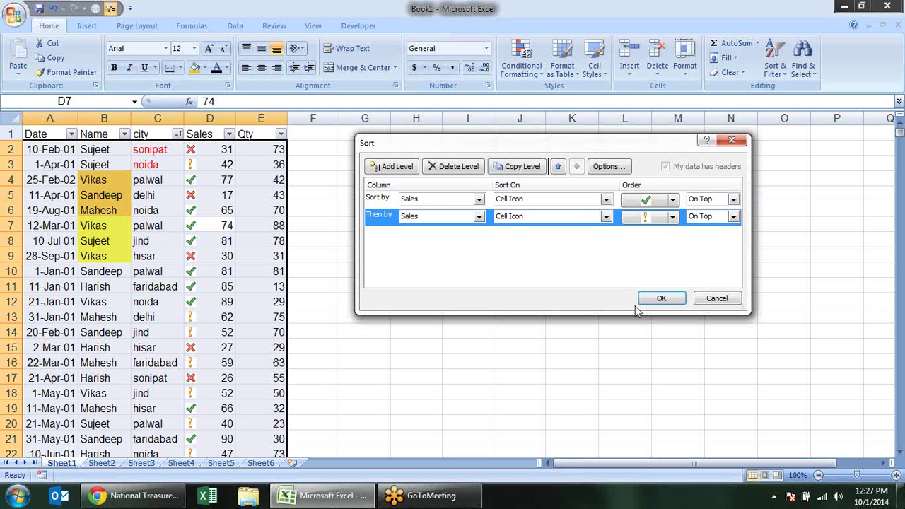
{"action": "left_click", "coordinate": [661, 298]}
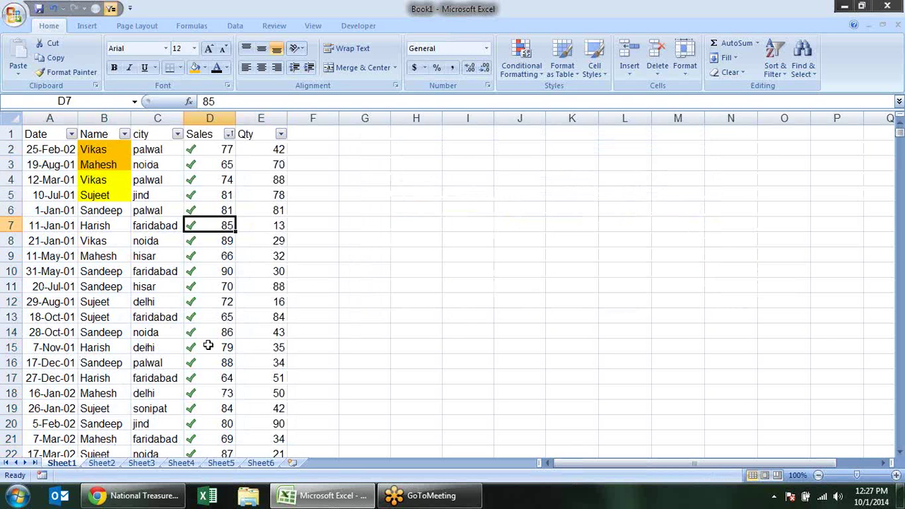
{"action": "scroll", "coordinate": [219, 236], "scroll_direction": "down", "scroll_amount": 6}
{"action": "scroll", "coordinate": [233, 243], "scroll_direction": "down", "scroll_amount": 8}
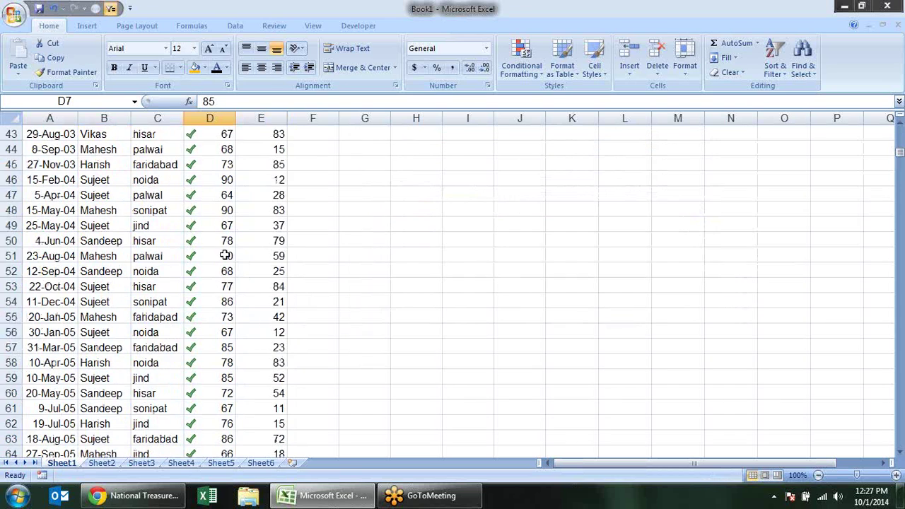
{"action": "scroll", "coordinate": [227, 255], "scroll_direction": "down", "scroll_amount": 14}
{"action": "scroll", "coordinate": [234, 294], "scroll_direction": "down", "scroll_amount": 10}
{"action": "scroll", "coordinate": [245, 289], "scroll_direction": "down", "scroll_amount": 9}
{"action": "scroll", "coordinate": [240, 298], "scroll_direction": "down", "scroll_amount": 10}
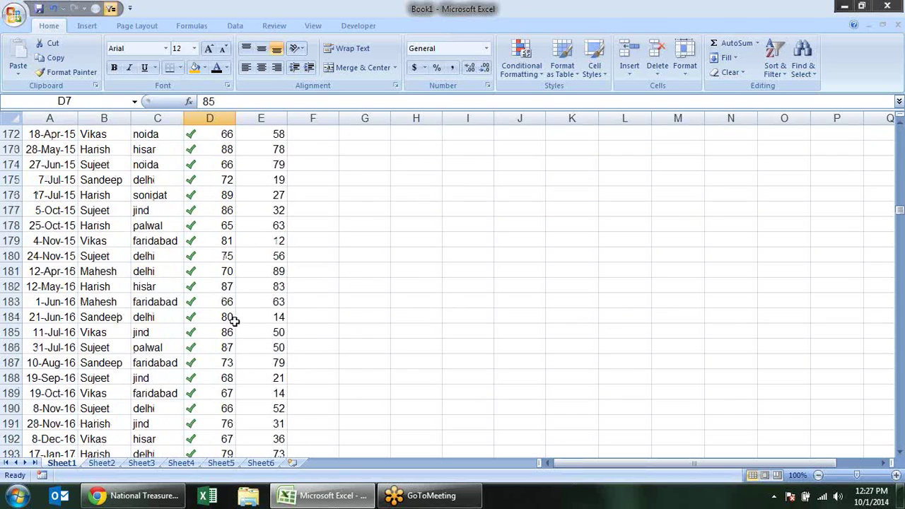
{"action": "scroll", "coordinate": [232, 319], "scroll_direction": "down", "scroll_amount": 16}
{"action": "scroll", "coordinate": [228, 331], "scroll_direction": "down", "scroll_amount": 7}
{"action": "scroll", "coordinate": [227, 346], "scroll_direction": "down", "scroll_amount": 9}
{"action": "scroll", "coordinate": [225, 338], "scroll_direction": "down", "scroll_amount": 8}
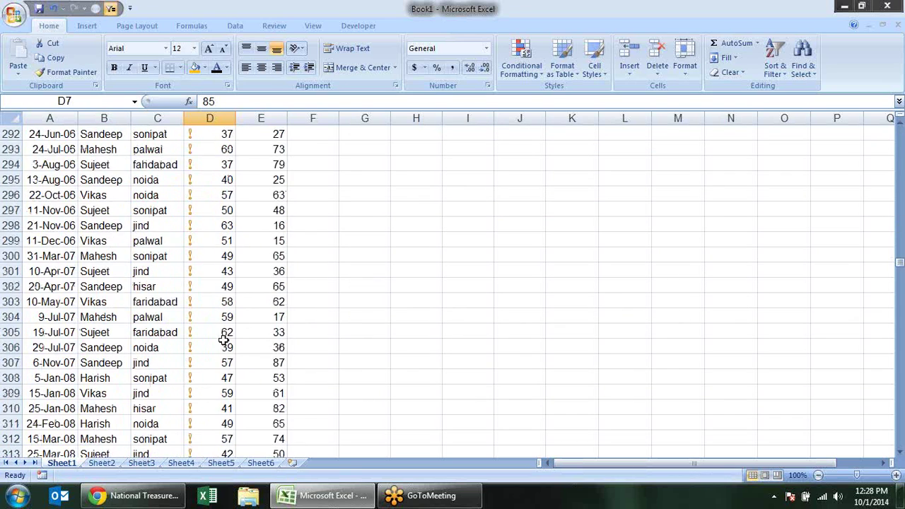
{"action": "scroll", "coordinate": [219, 341], "scroll_direction": "down", "scroll_amount": 17}
{"action": "scroll", "coordinate": [216, 345], "scroll_direction": "down", "scroll_amount": 9}
{"action": "scroll", "coordinate": [219, 347], "scroll_direction": "down", "scroll_amount": 8}
{"action": "scroll", "coordinate": [221, 347], "scroll_direction": "down", "scroll_amount": 9}
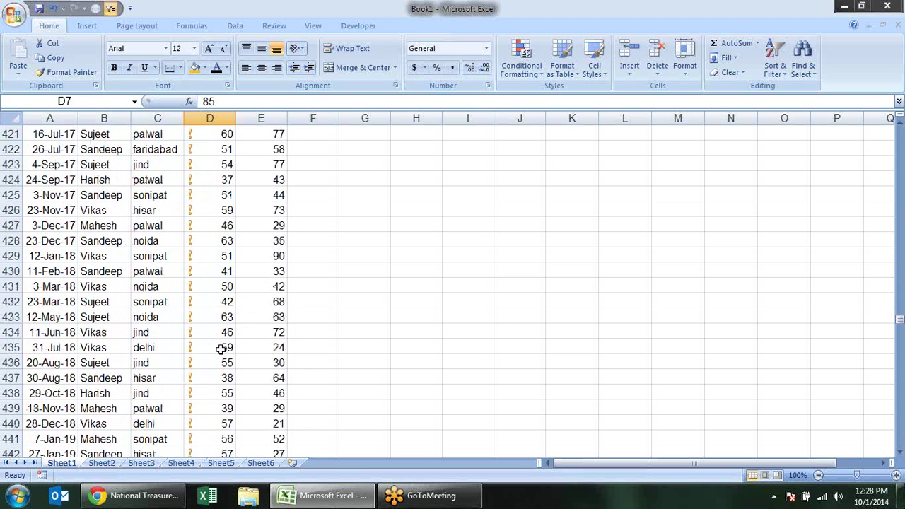
{"action": "scroll", "coordinate": [221, 347], "scroll_direction": "down", "scroll_amount": 7}
{"action": "scroll", "coordinate": [220, 347], "scroll_direction": "down", "scroll_amount": 4}
{"action": "scroll", "coordinate": [221, 348], "scroll_direction": "up", "scroll_amount": 4}
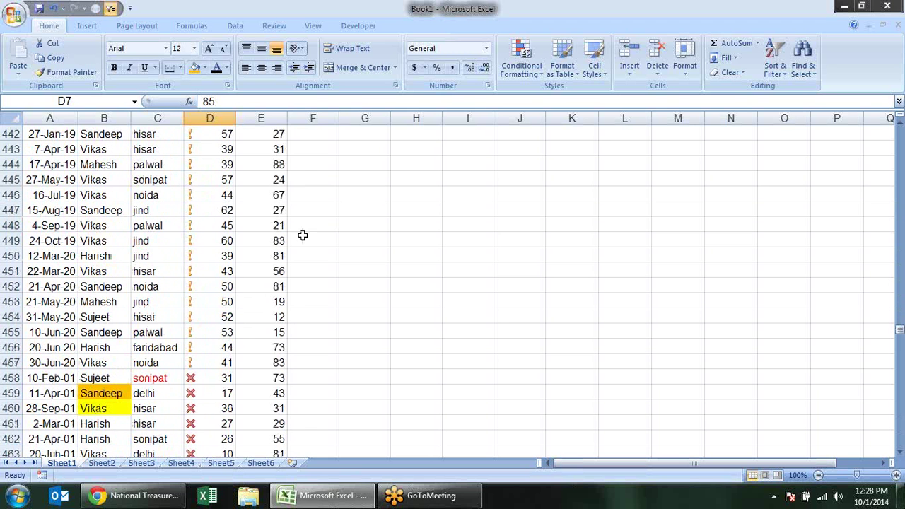
{"action": "left_click", "coordinate": [238, 241]}
{"action": "key", "text": "ctrl+Up"}
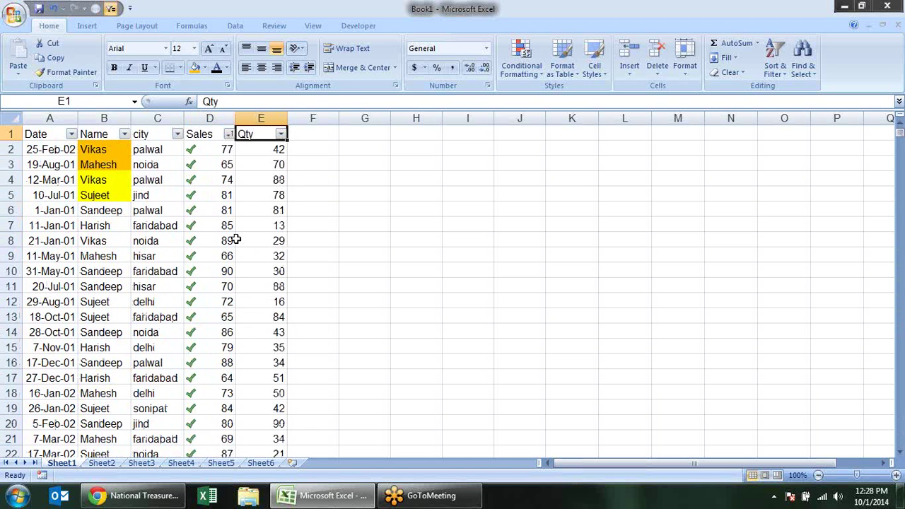
{"action": "left_click", "coordinate": [100, 253]}
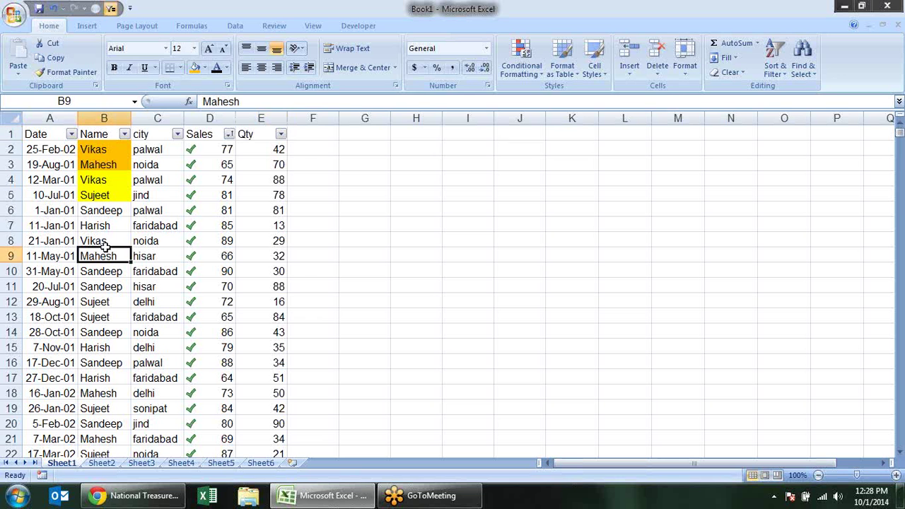
{"action": "left_click", "coordinate": [154, 238]}
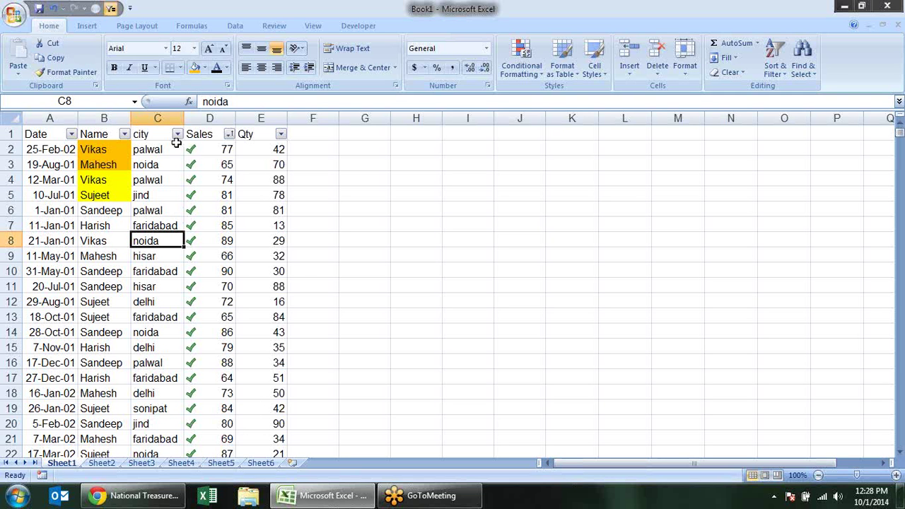
{"action": "left_click", "coordinate": [71, 162]}
{"action": "left_click", "coordinate": [44, 220]}
{"action": "left_click", "coordinate": [50, 273]}
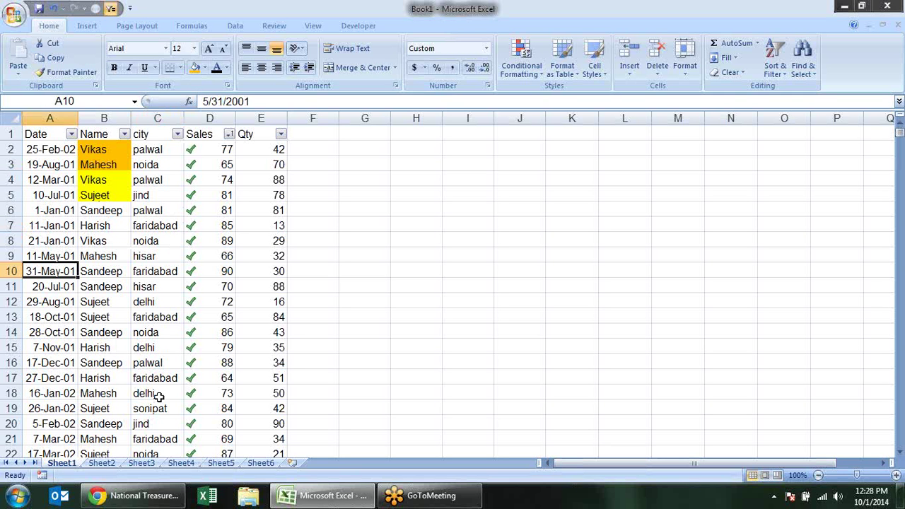
{"action": "left_click", "coordinate": [304, 146]}
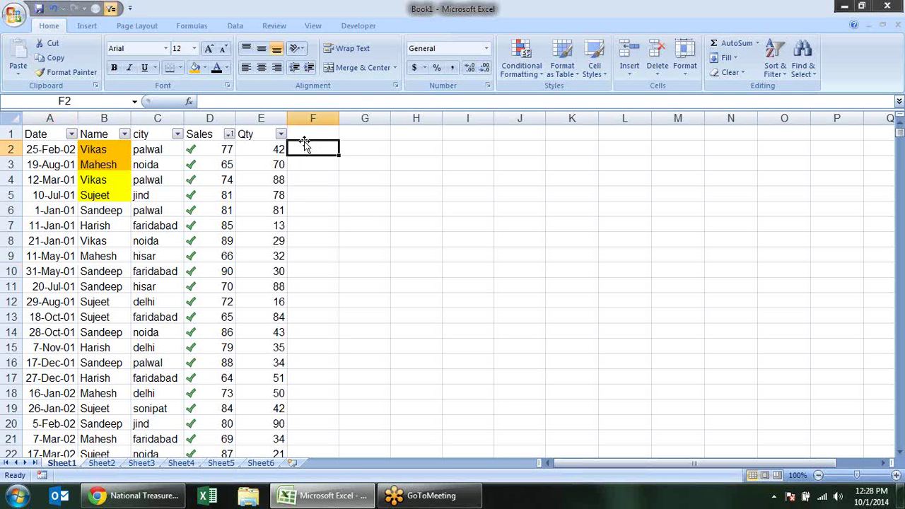
Enter the header Month in F1
{"action": "left_click", "coordinate": [302, 137]}
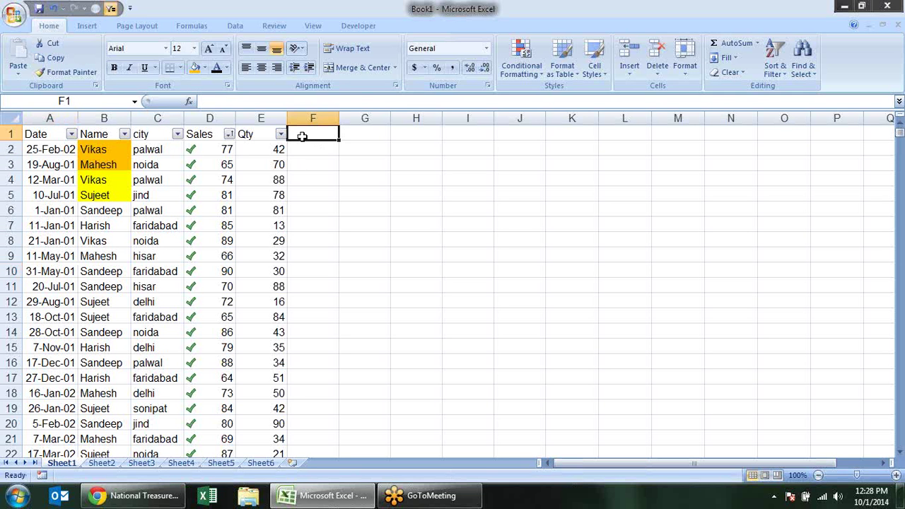
{"action": "type", "text": "Month"}
{"action": "key", "text": "Return"}
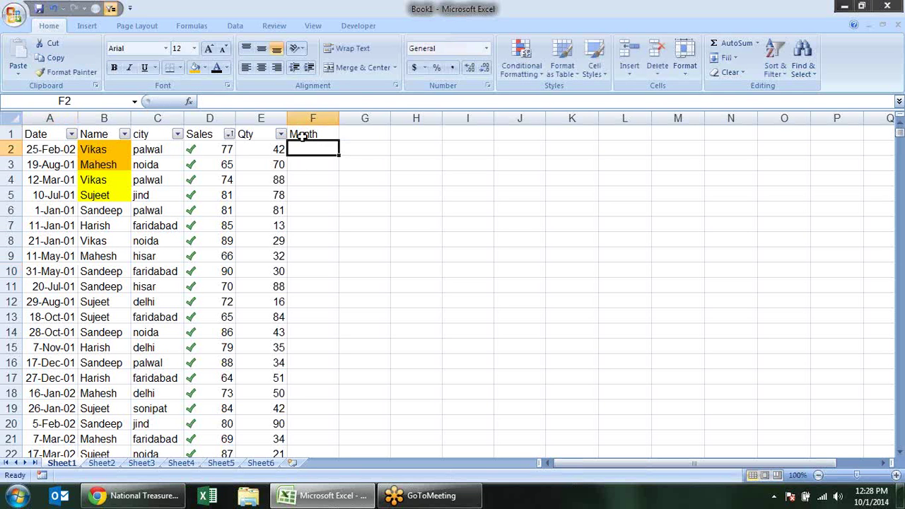
Enter =TEXT(A2,"mmm") in F2 so it shows Feb
{"action": "type", "text": "="}
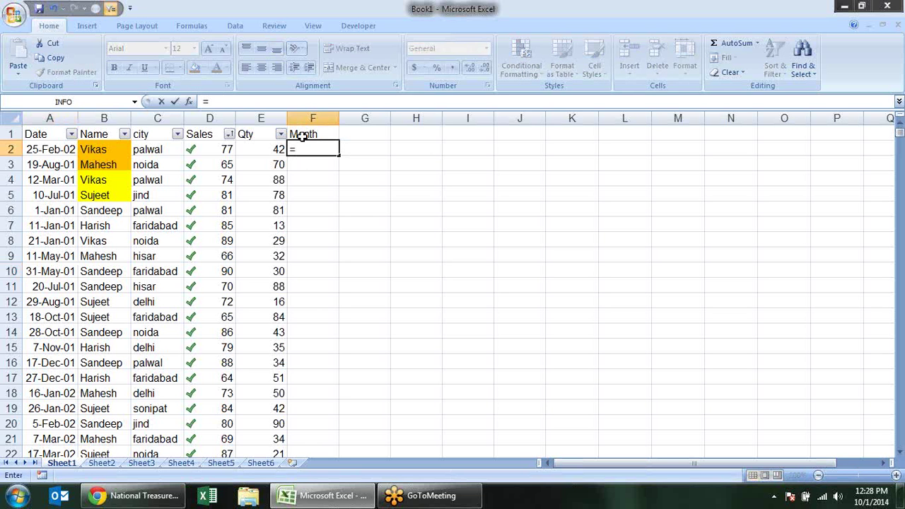
{"action": "type", "text": "te"}
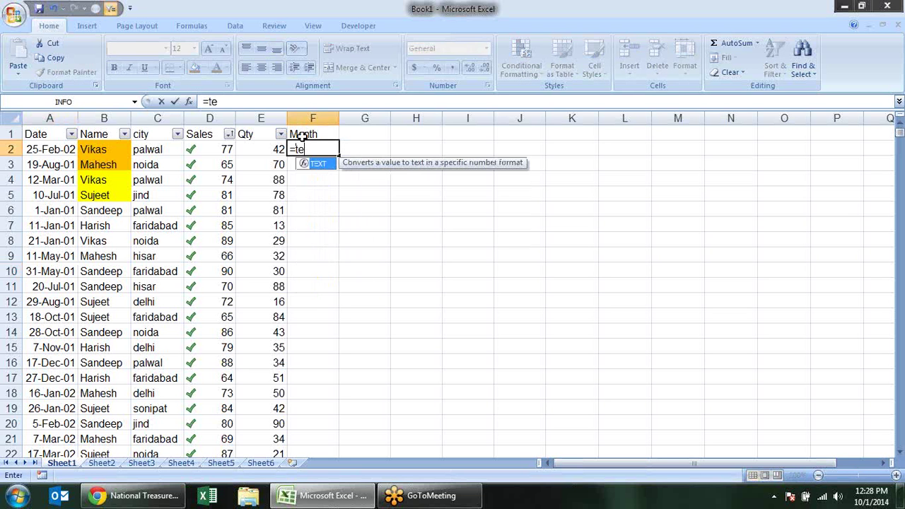
{"action": "key", "text": "Tab"}
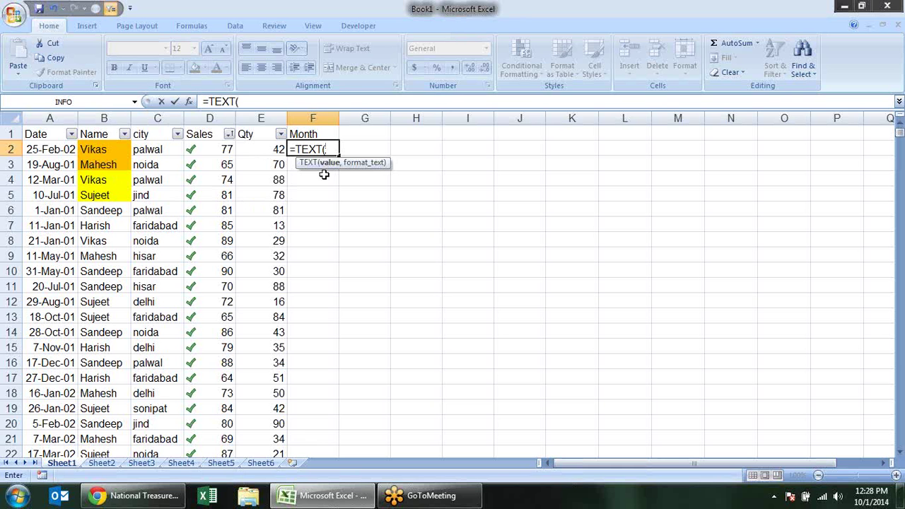
{"action": "left_click", "coordinate": [63, 159]}
{"action": "type", "text": ","}
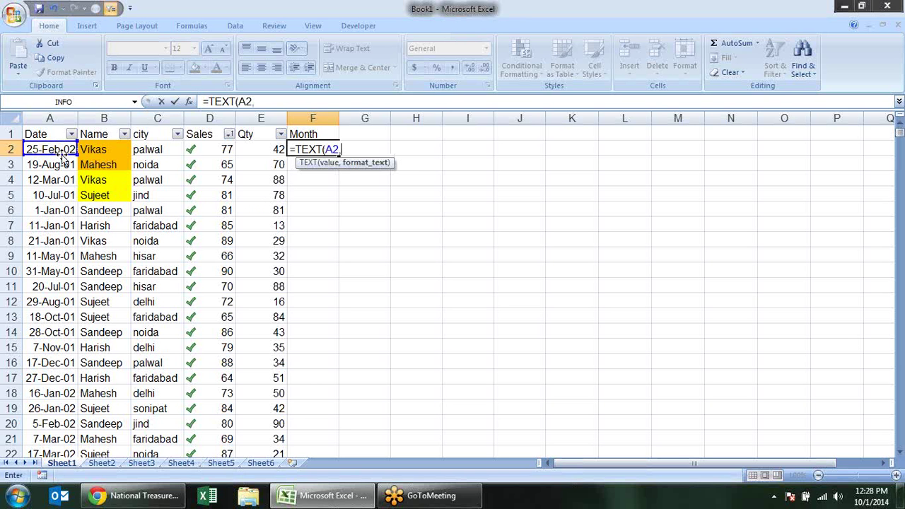
{"action": "type", "text": "\""}
{"action": "type", "text": "mmm"}
{"action": "type", "text": "\")"}
{"action": "key", "text": "Return"}
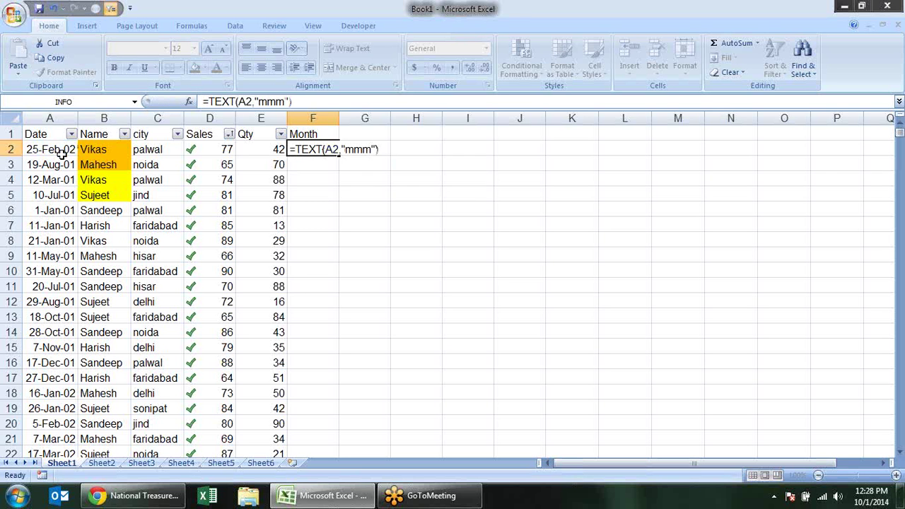
Fill the =TEXT(A2,"mmm") formula from F2 down column F with the fill handle
{"action": "left_click", "coordinate": [312, 148]}
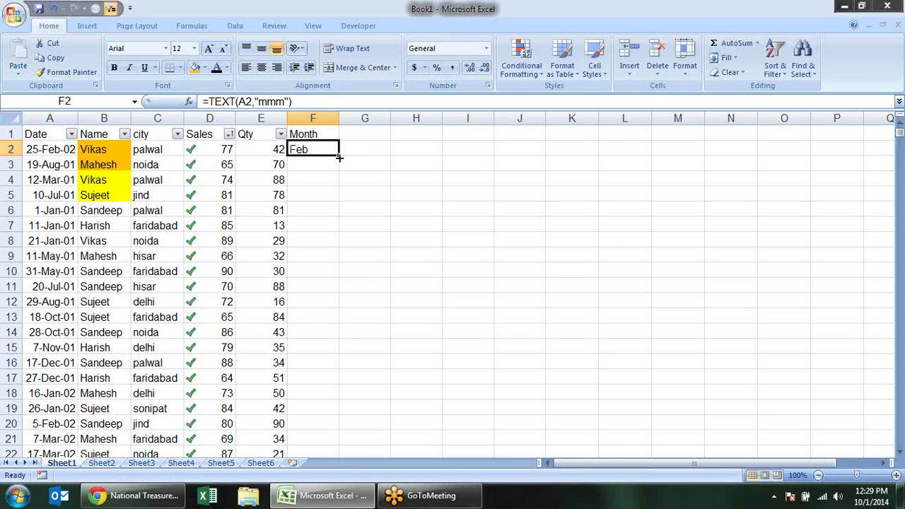
{"action": "double_click", "coordinate": [339, 159]}
{"action": "left_click", "coordinate": [398, 174]}
{"action": "left_click", "coordinate": [320, 183]}
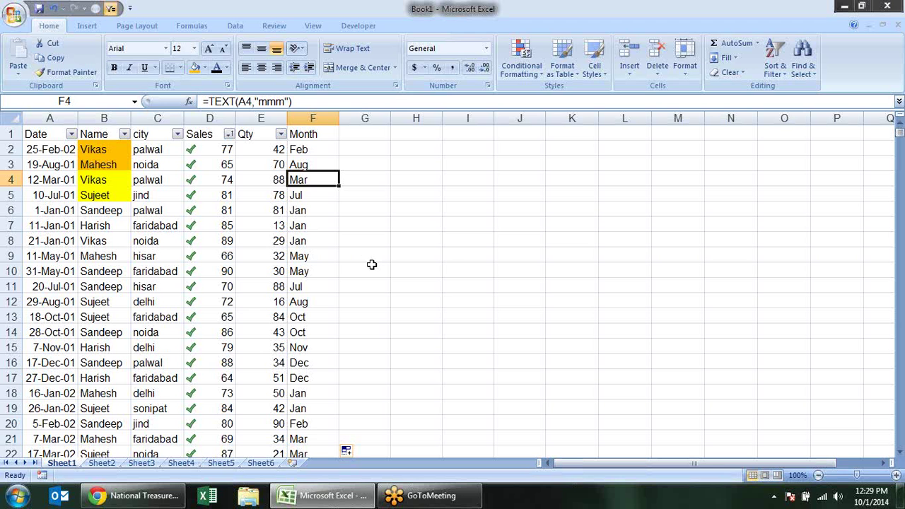
Sort the table by the Month column A to Z, putting the Apr rows first
{"action": "key", "text": "alt+d"}
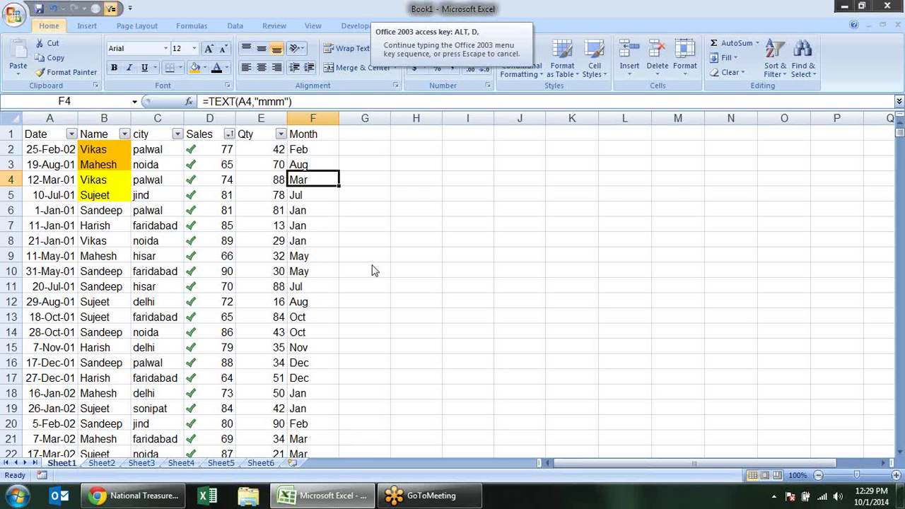
{"action": "key", "text": "s"}
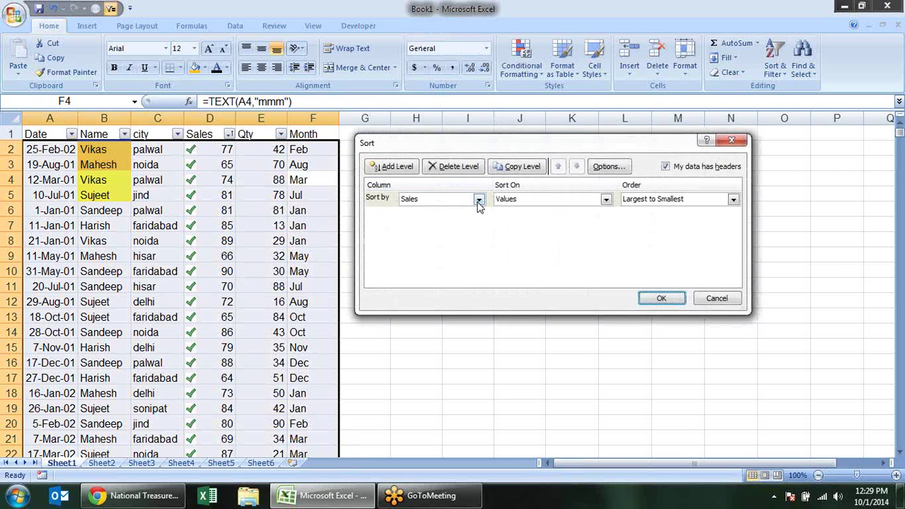
{"action": "left_click", "coordinate": [479, 199]}
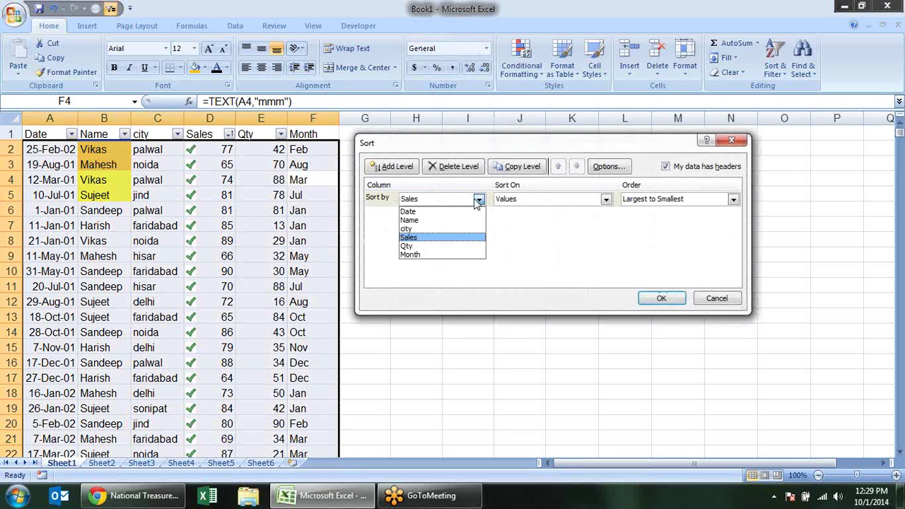
{"action": "left_click", "coordinate": [437, 255]}
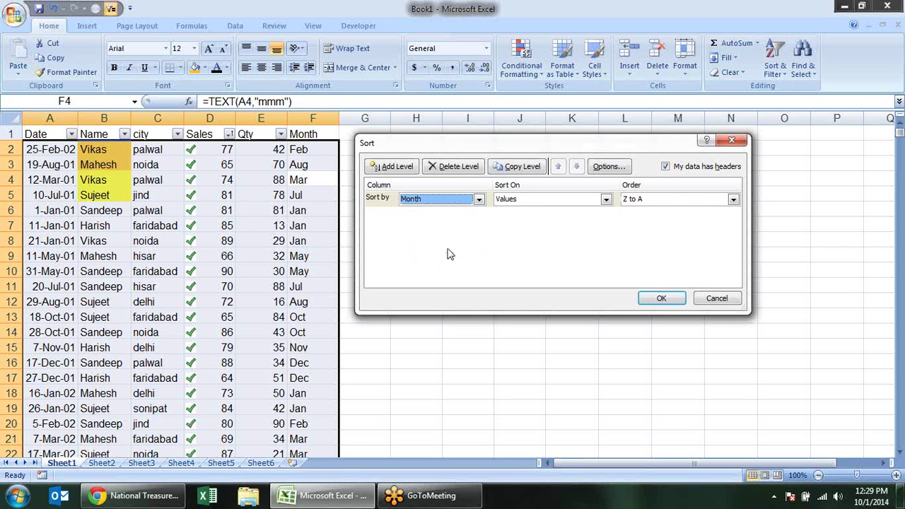
{"action": "left_click", "coordinate": [715, 200]}
{"action": "left_click", "coordinate": [683, 212]}
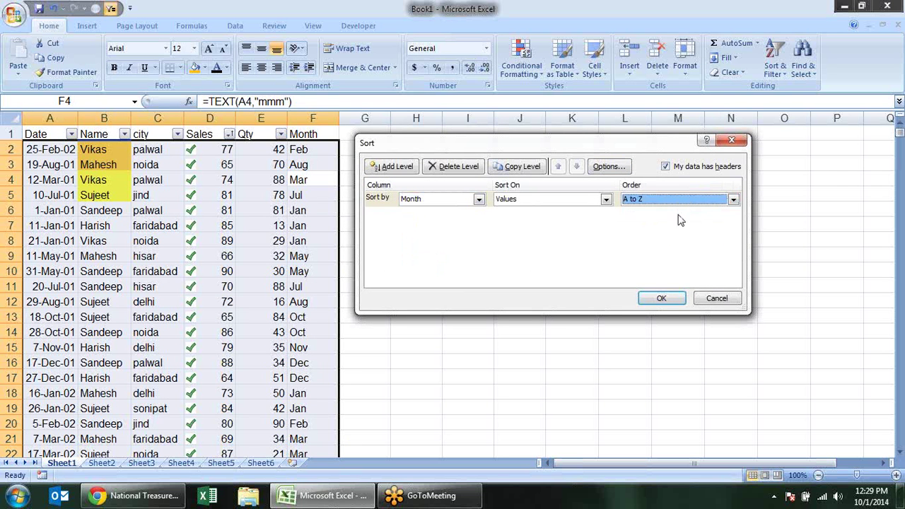
{"action": "left_click", "coordinate": [672, 298]}
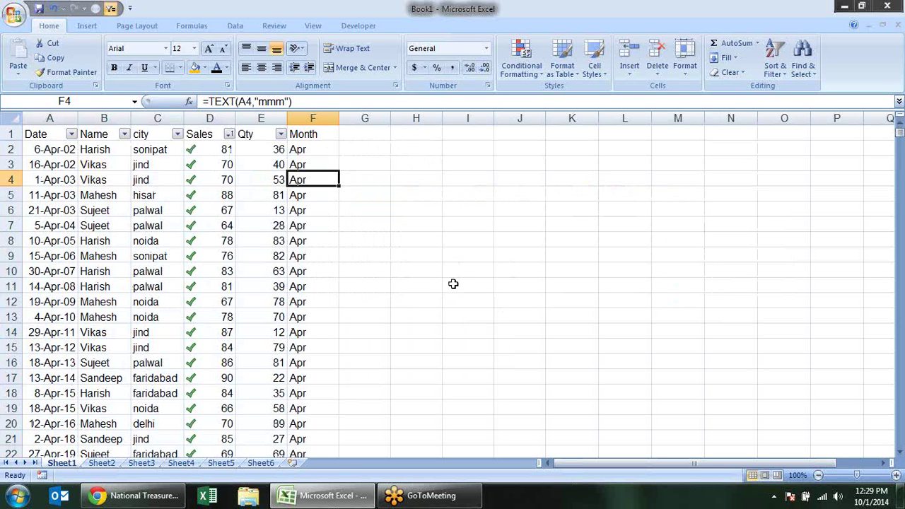
Select a Month column cell and bring up the Sort dialog with Alt+D, S
{"action": "scroll", "coordinate": [358, 307], "scroll_direction": "down", "scroll_amount": 4}
{"action": "scroll", "coordinate": [358, 307], "scroll_direction": "down", "scroll_amount": 7}
{"action": "scroll", "coordinate": [358, 307], "scroll_direction": "down", "scroll_amount": 6}
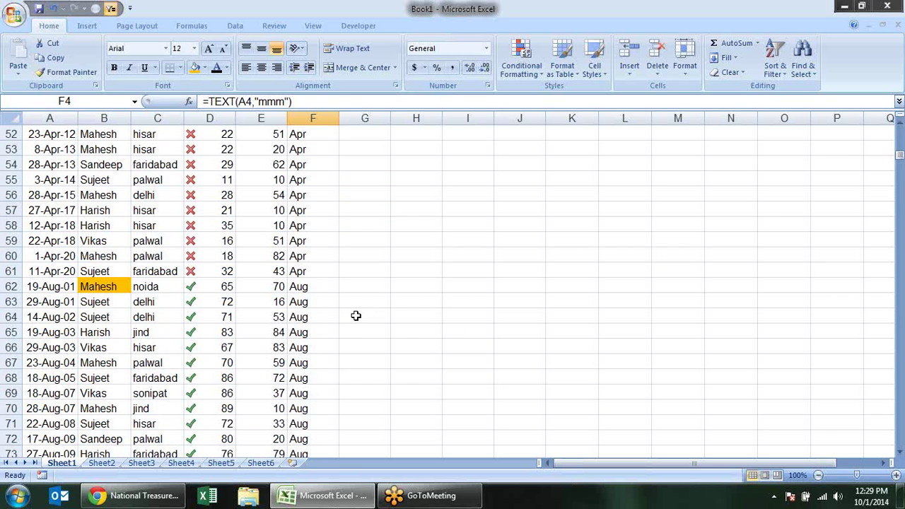
{"action": "left_click", "coordinate": [316, 320]}
{"action": "scroll", "coordinate": [438, 283], "scroll_direction": "up", "scroll_amount": 8}
{"action": "scroll", "coordinate": [440, 282], "scroll_direction": "up", "scroll_amount": 9}
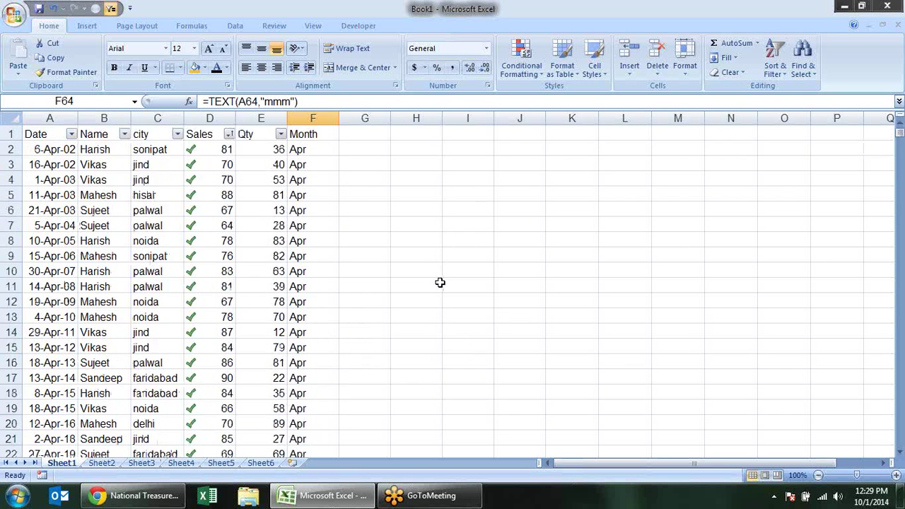
{"action": "left_click", "coordinate": [317, 212]}
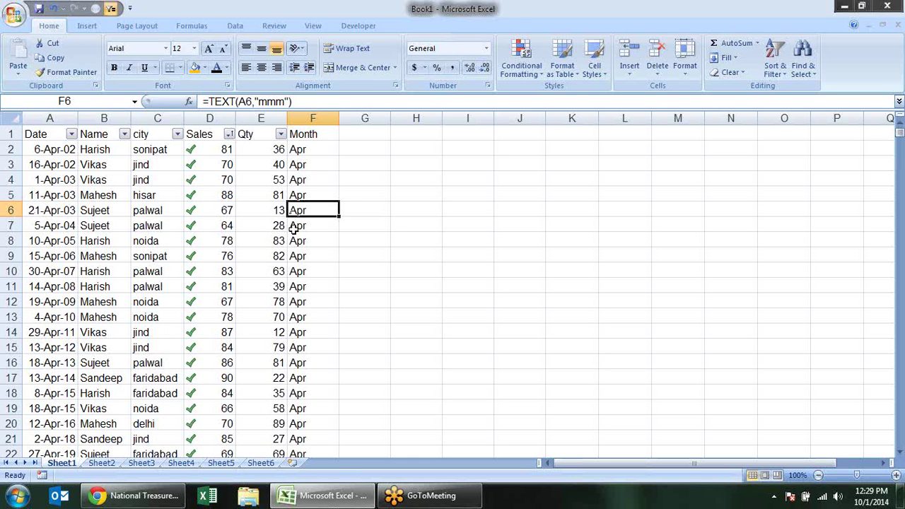
{"action": "scroll", "coordinate": [294, 230], "scroll_direction": "down", "scroll_amount": 4}
{"action": "scroll", "coordinate": [295, 232], "scroll_direction": "down", "scroll_amount": 5}
{"action": "scroll", "coordinate": [294, 232], "scroll_direction": "down", "scroll_amount": 3}
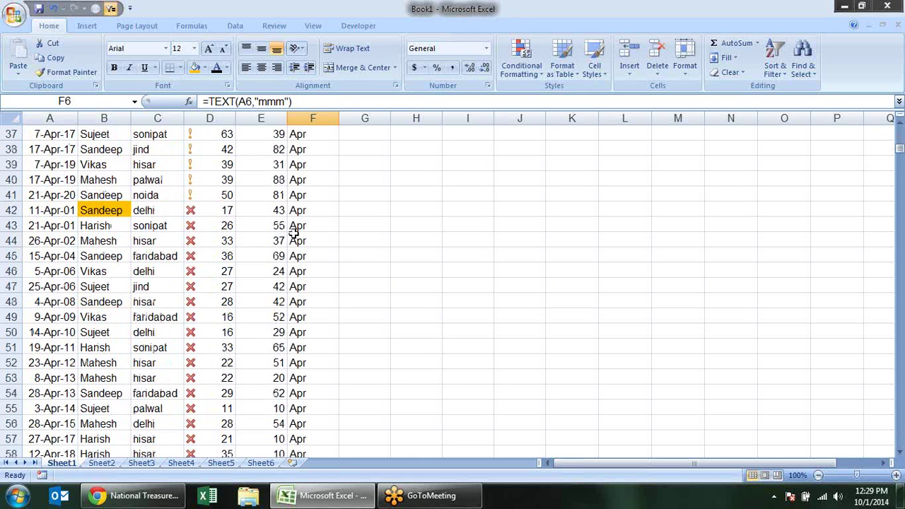
{"action": "scroll", "coordinate": [294, 233], "scroll_direction": "down", "scroll_amount": 1}
{"action": "scroll", "coordinate": [294, 233], "scroll_direction": "down", "scroll_amount": 12}
{"action": "scroll", "coordinate": [294, 233], "scroll_direction": "down", "scroll_amount": 7}
{"action": "scroll", "coordinate": [294, 234], "scroll_direction": "down", "scroll_amount": 6}
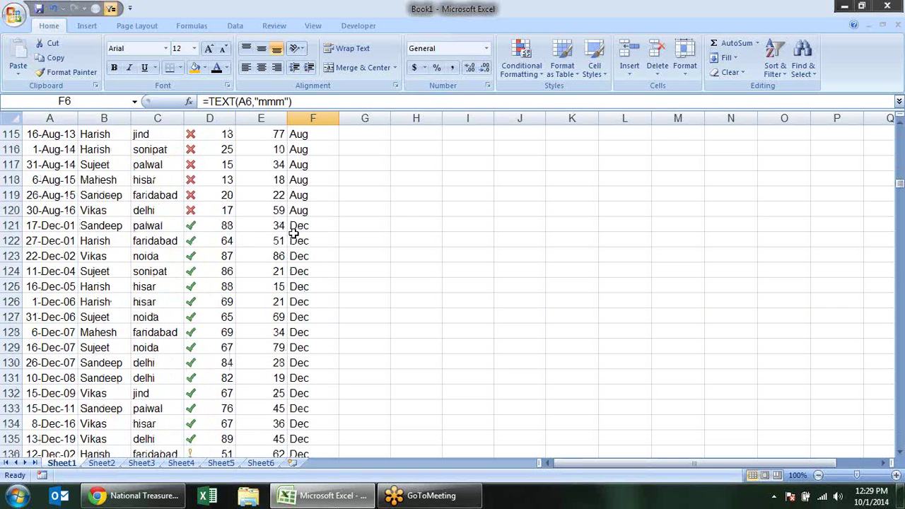
{"action": "scroll", "coordinate": [295, 235], "scroll_direction": "up", "scroll_amount": 8}
{"action": "scroll", "coordinate": [295, 241], "scroll_direction": "up", "scroll_amount": 9}
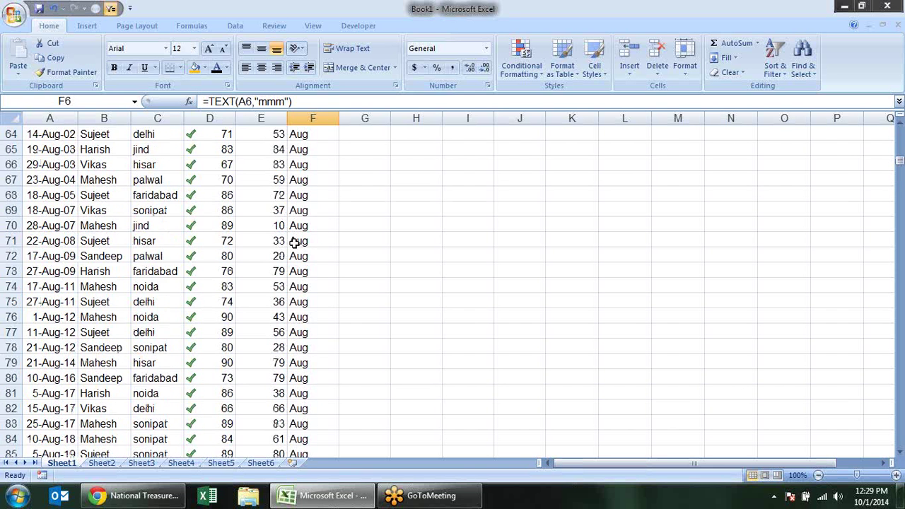
{"action": "scroll", "coordinate": [295, 242], "scroll_direction": "up", "scroll_amount": 10}
{"action": "scroll", "coordinate": [295, 242], "scroll_direction": "up", "scroll_amount": 8}
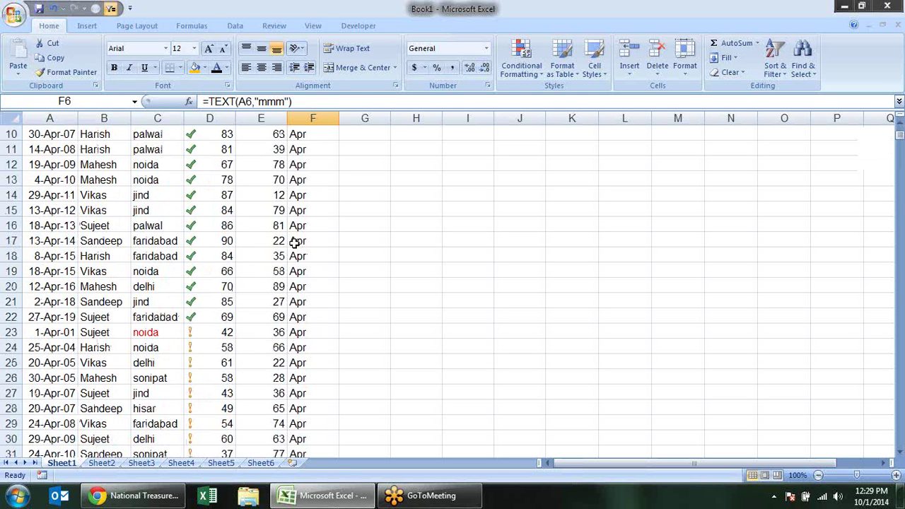
{"action": "key", "text": "alt+d"}
{"action": "key", "text": "s"}
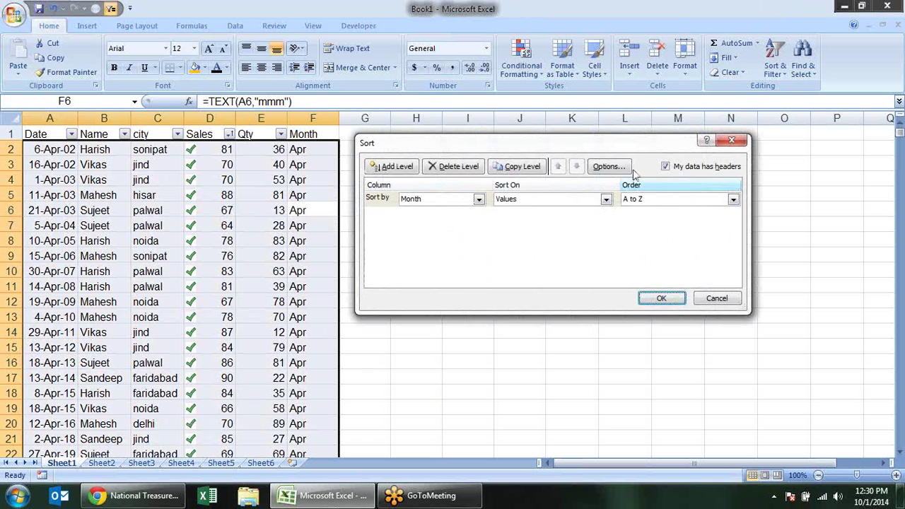
Set the Month sort order to the Jan, Feb, Mar custom list and apply it
{"action": "left_click", "coordinate": [734, 200]}
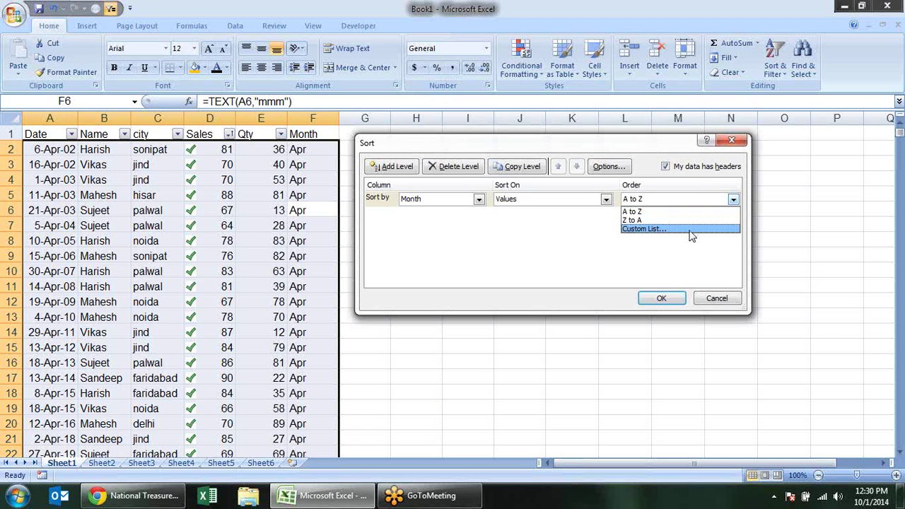
{"action": "left_click", "coordinate": [692, 233]}
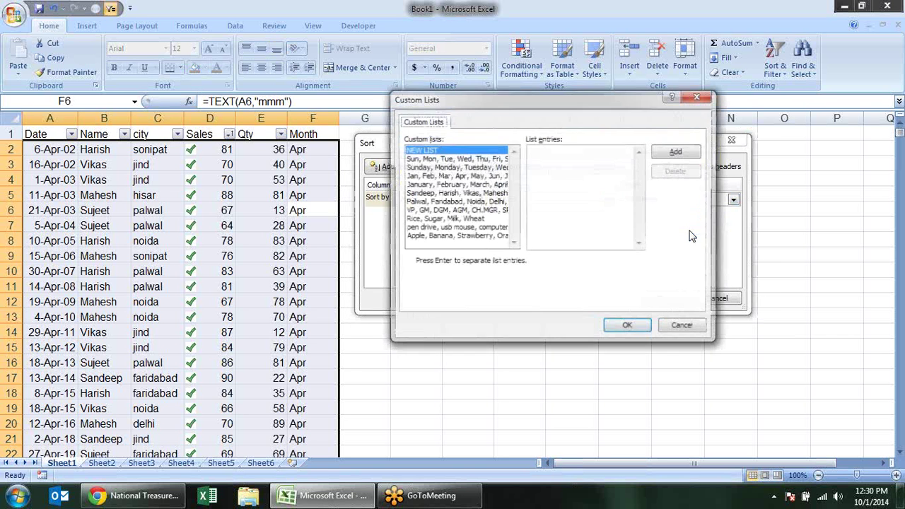
{"action": "left_click", "coordinate": [461, 176]}
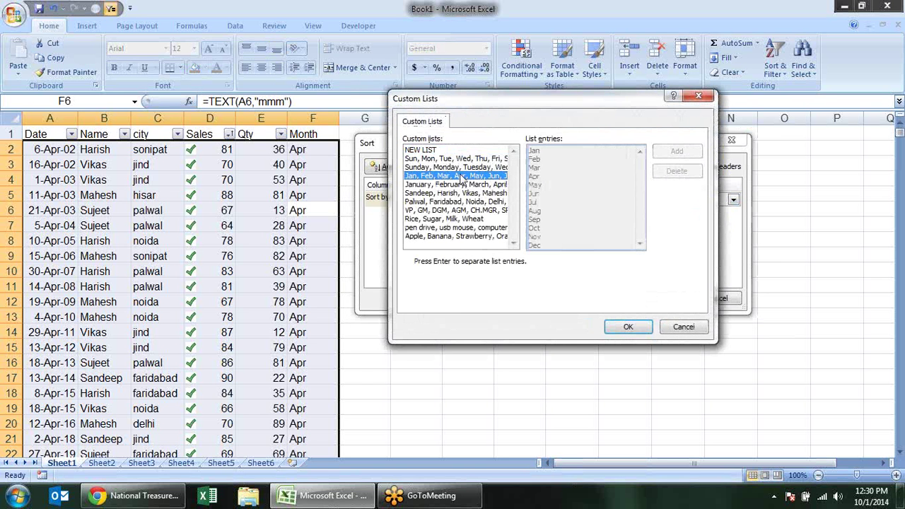
{"action": "left_click", "coordinate": [642, 330]}
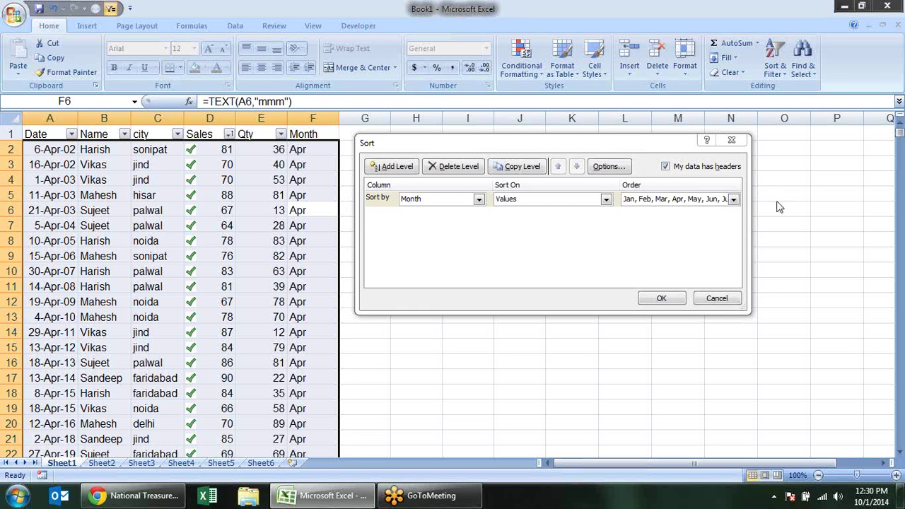
{"action": "left_click", "coordinate": [663, 300]}
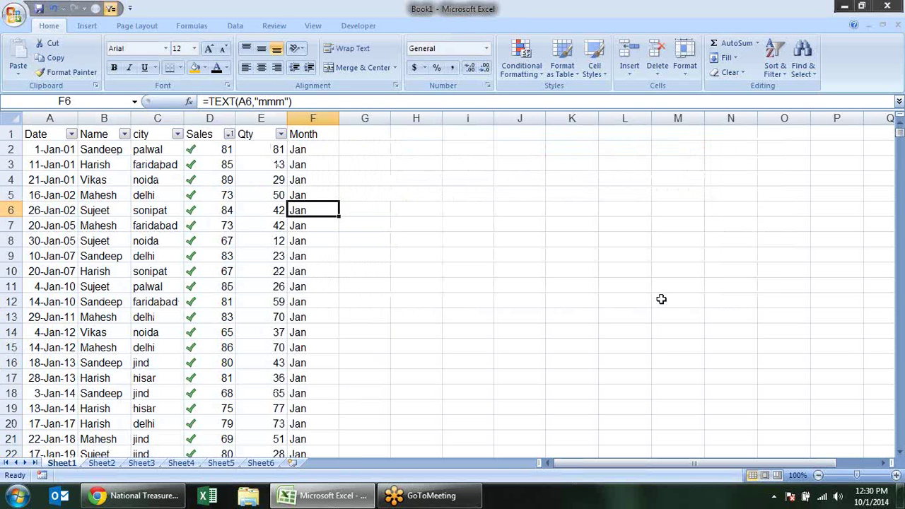
Scroll through the table to check the Jan–Dec month order, selecting cell F10
{"action": "scroll", "coordinate": [303, 212], "scroll_direction": "down", "scroll_amount": 6}
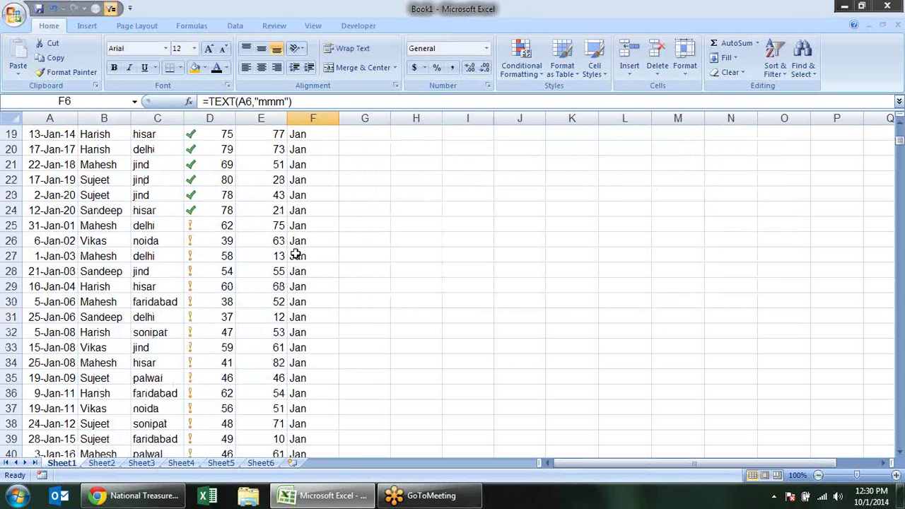
{"action": "scroll", "coordinate": [299, 253], "scroll_direction": "down", "scroll_amount": 11}
{"action": "scroll", "coordinate": [302, 264], "scroll_direction": "down", "scroll_amount": 3}
{"action": "scroll", "coordinate": [302, 264], "scroll_direction": "down", "scroll_amount": 1}
{"action": "scroll", "coordinate": [302, 264], "scroll_direction": "down", "scroll_amount": 2}
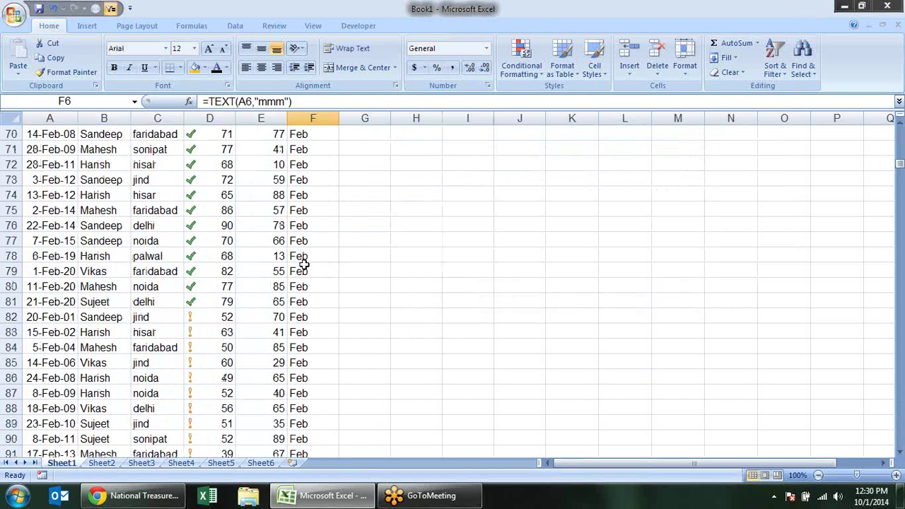
{"action": "scroll", "coordinate": [302, 264], "scroll_direction": "up", "scroll_amount": 10}
{"action": "scroll", "coordinate": [303, 264], "scroll_direction": "up", "scroll_amount": 13}
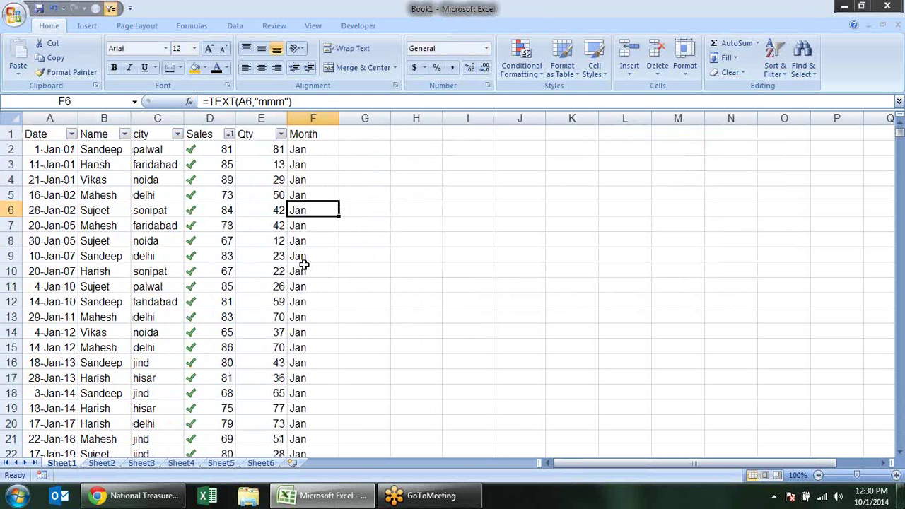
{"action": "left_click", "coordinate": [302, 267]}
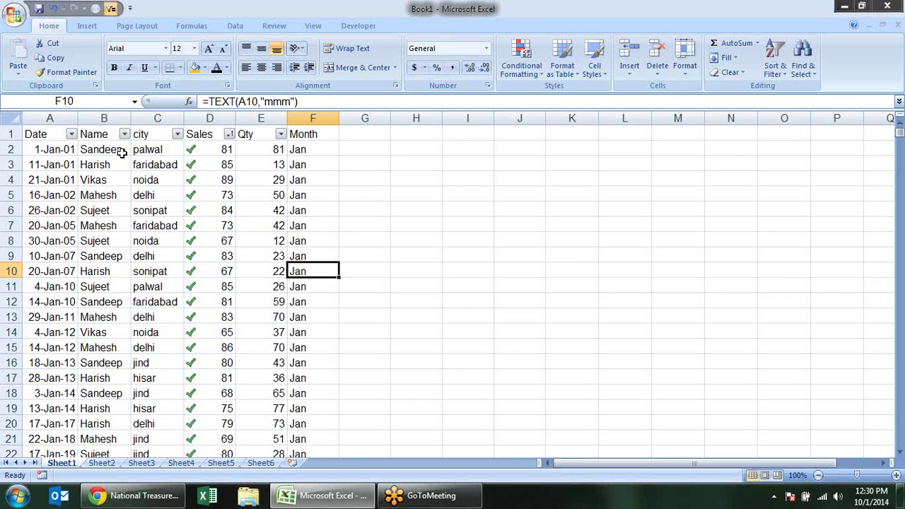
From a Name column cell, reopen the Sort dialog with Alt+D, S
{"action": "left_click", "coordinate": [104, 173]}
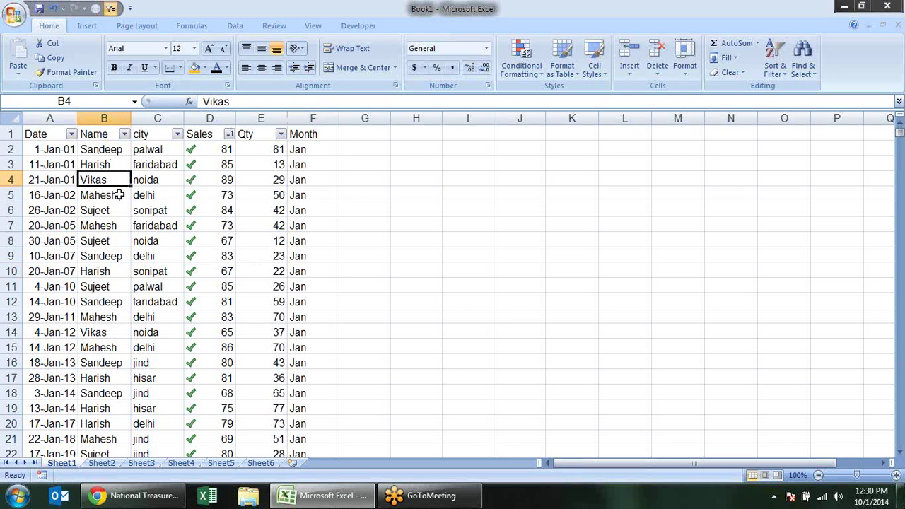
{"action": "key", "text": "alt+d"}
{"action": "key", "text": "s"}
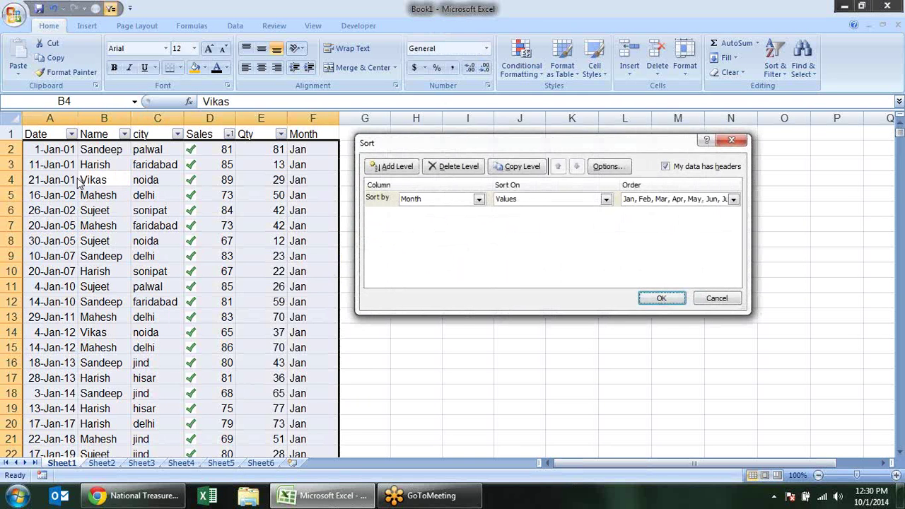
Sort by Name on values using the Sandeep, Harish, Vikas, Mahesh, Sujeet custom list
{"action": "left_click", "coordinate": [479, 200]}
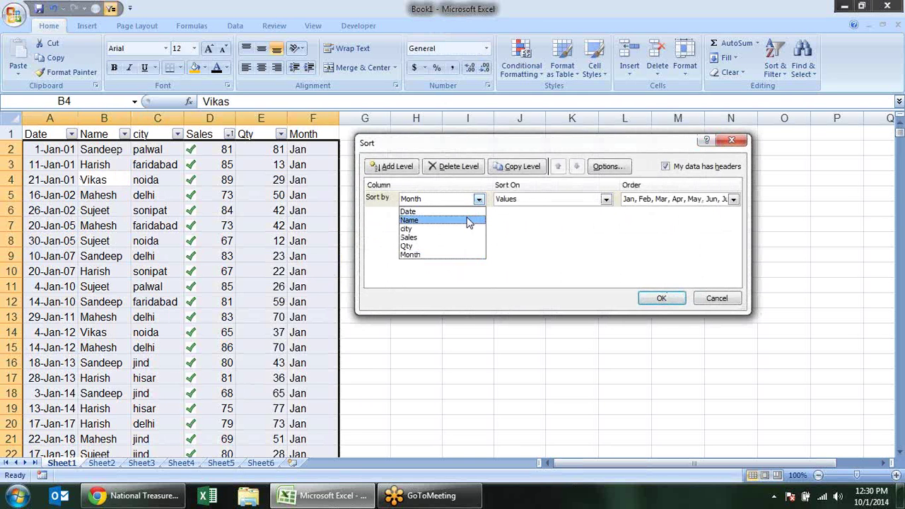
{"action": "left_click", "coordinate": [467, 220]}
{"action": "left_click", "coordinate": [606, 200]}
{"action": "left_click", "coordinate": [606, 200]}
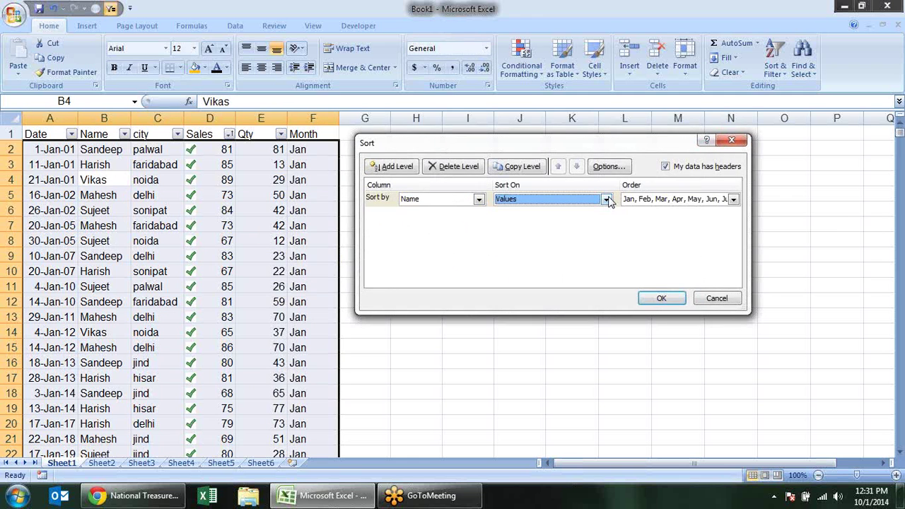
{"action": "left_click", "coordinate": [733, 199]}
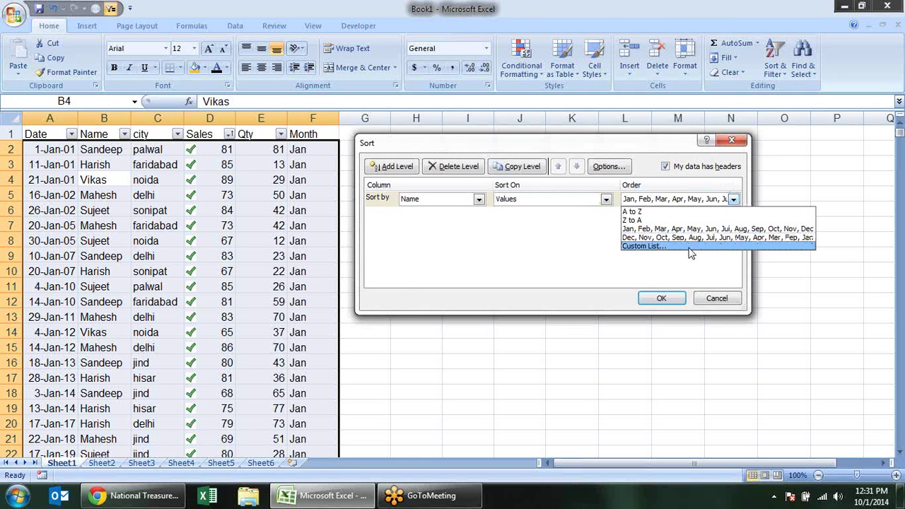
{"action": "left_click", "coordinate": [691, 251]}
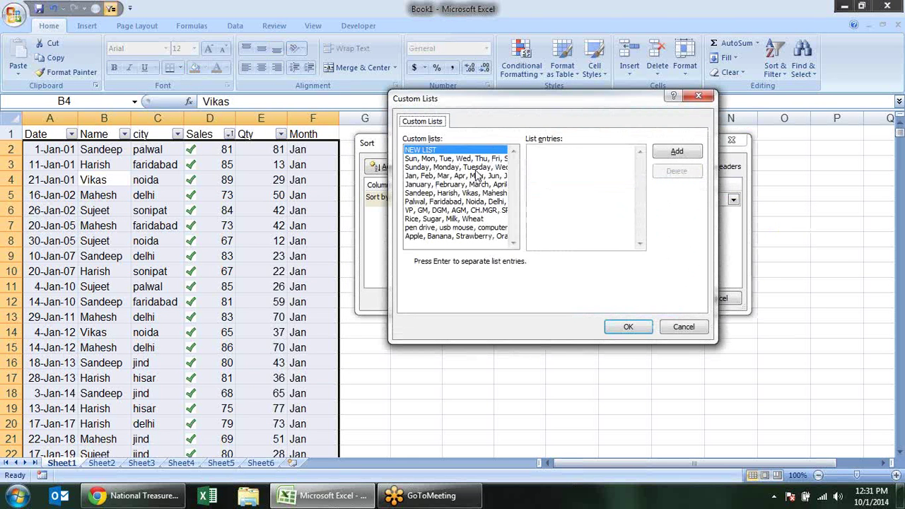
{"action": "left_click", "coordinate": [474, 197]}
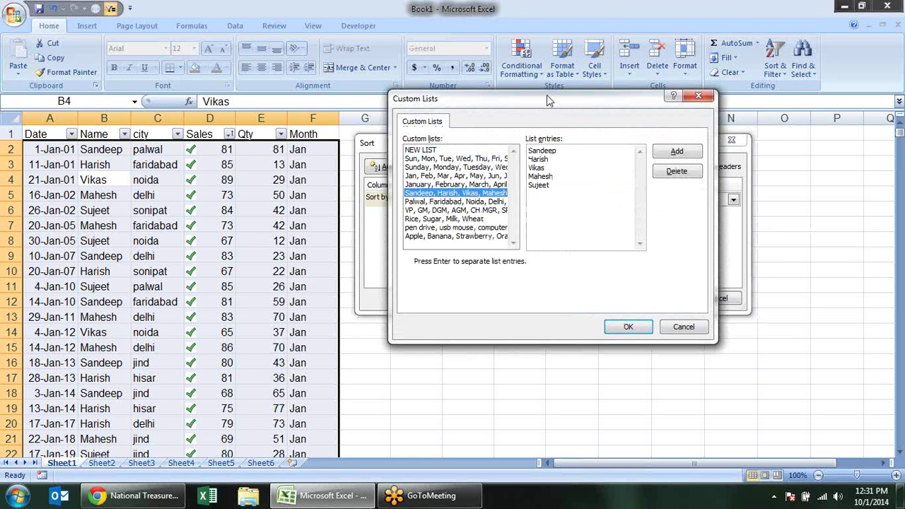
{"action": "left_click", "coordinate": [637, 329]}
{"action": "left_click", "coordinate": [668, 301]}
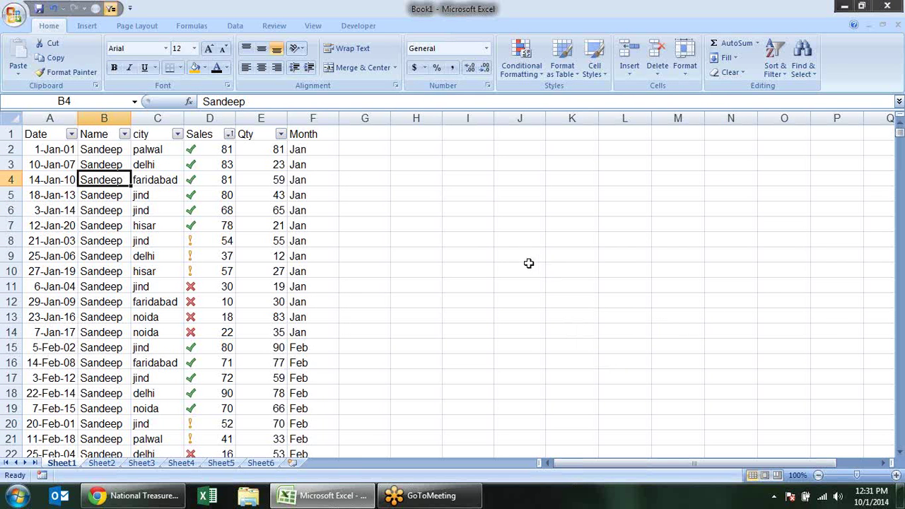
{"action": "scroll", "coordinate": [529, 264], "scroll_direction": "down", "scroll_amount": 1}
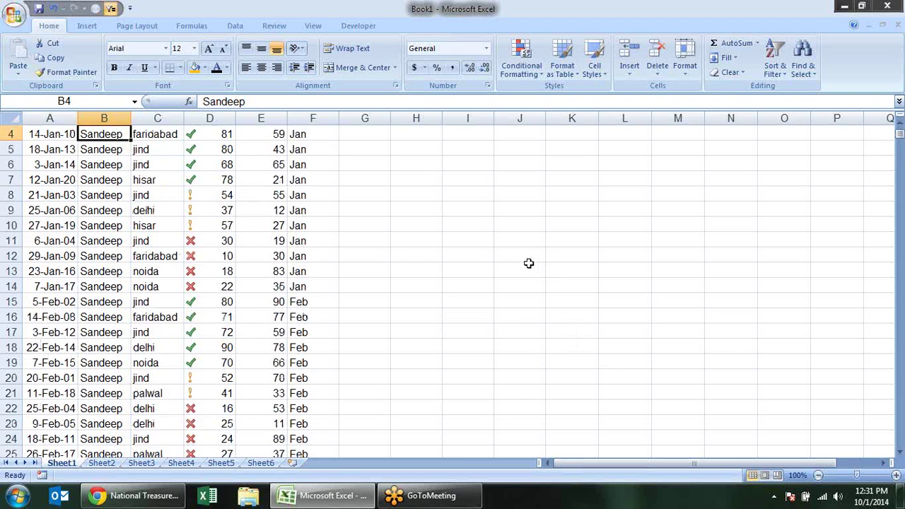
{"action": "scroll", "coordinate": [529, 263], "scroll_direction": "down", "scroll_amount": 4}
{"action": "scroll", "coordinate": [529, 263], "scroll_direction": "down", "scroll_amount": 5}
{"action": "scroll", "coordinate": [529, 263], "scroll_direction": "down", "scroll_amount": 5}
{"action": "scroll", "coordinate": [528, 263], "scroll_direction": "down", "scroll_amount": 6}
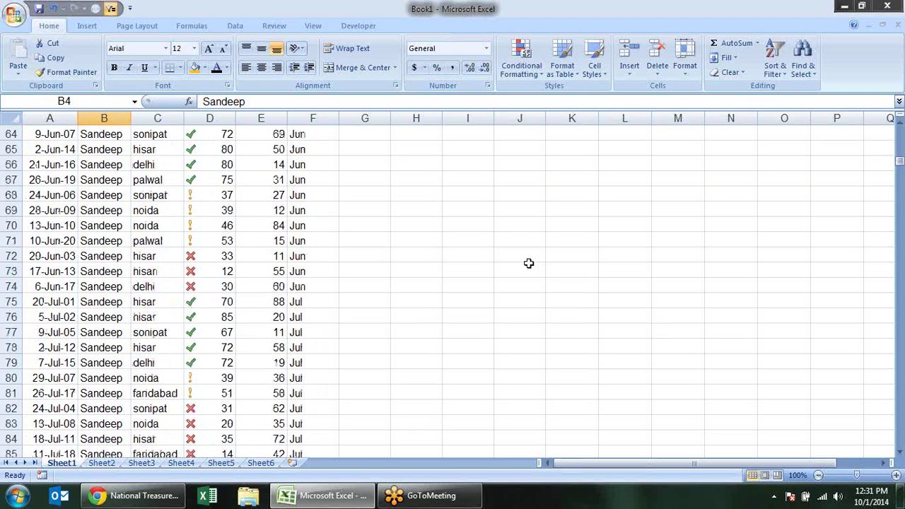
{"action": "scroll", "coordinate": [528, 263], "scroll_direction": "down", "scroll_amount": 6}
{"action": "scroll", "coordinate": [529, 263], "scroll_direction": "down", "scroll_amount": 5}
{"action": "scroll", "coordinate": [529, 263], "scroll_direction": "up", "scroll_amount": 8}
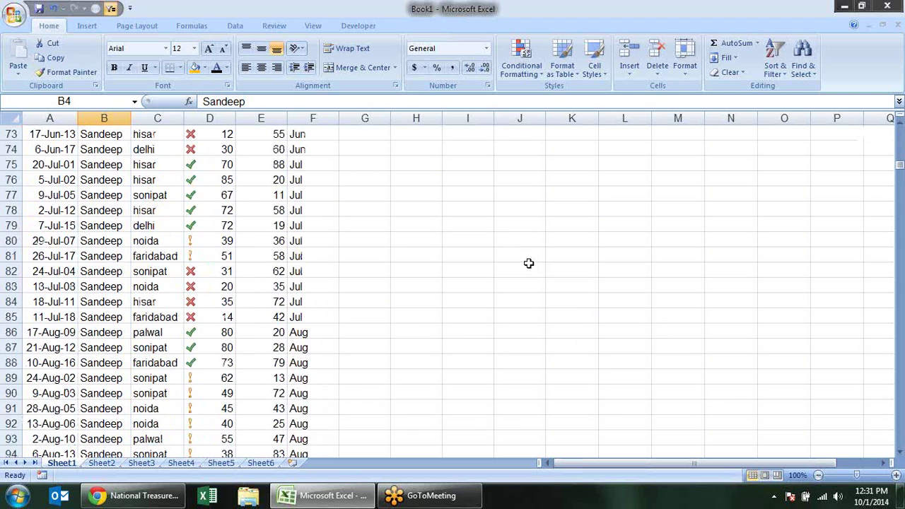
{"action": "scroll", "coordinate": [528, 263], "scroll_direction": "up", "scroll_amount": 16}
{"action": "scroll", "coordinate": [528, 263], "scroll_direction": "up", "scroll_amount": 8}
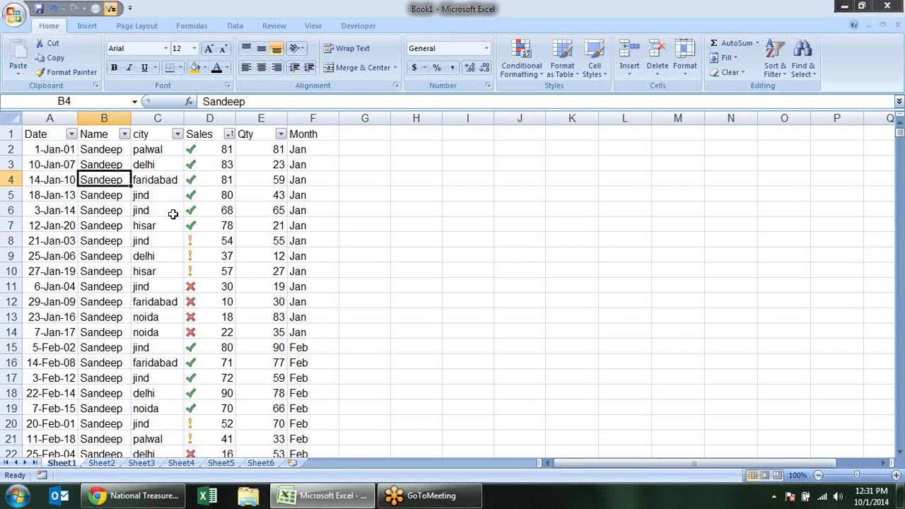
{"action": "left_click", "coordinate": [139, 222]}
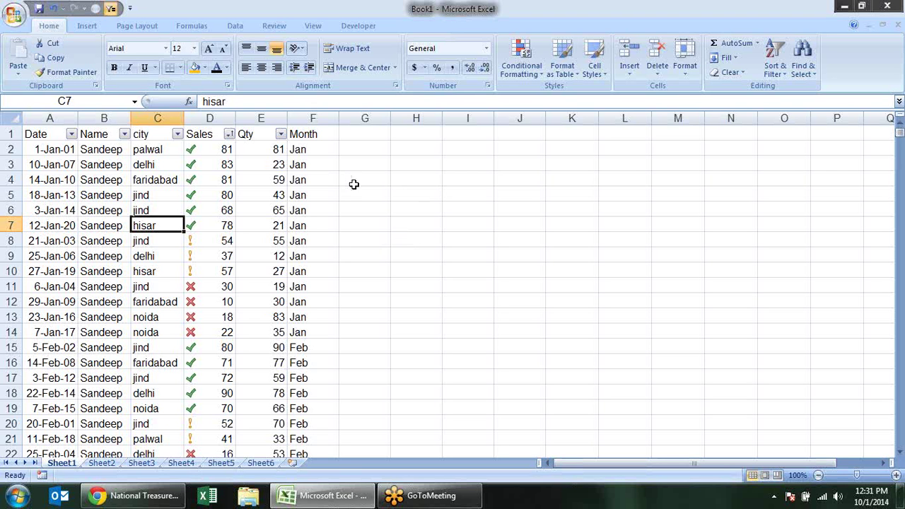
Check the Sort & Filter options, then select cells H8, E5, A5, B7 and D5 in the sales table
{"action": "left_click", "coordinate": [782, 73]}
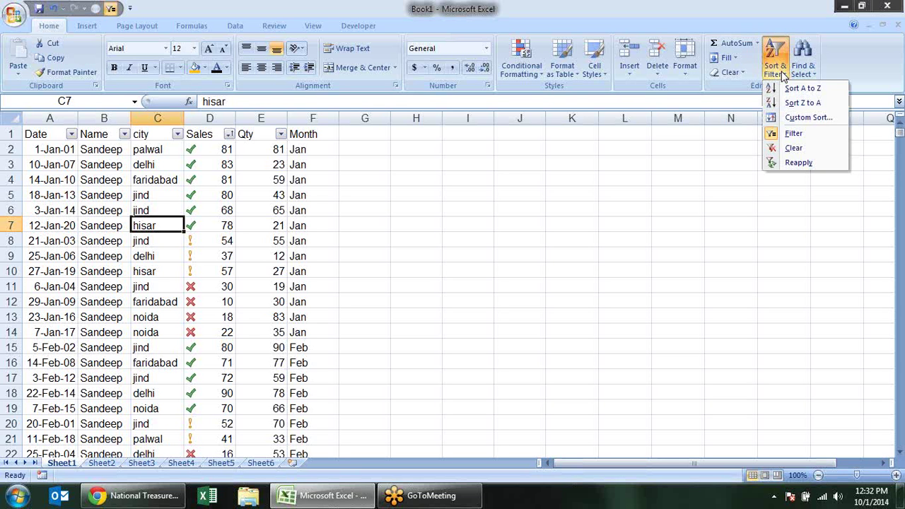
{"action": "left_click", "coordinate": [464, 198]}
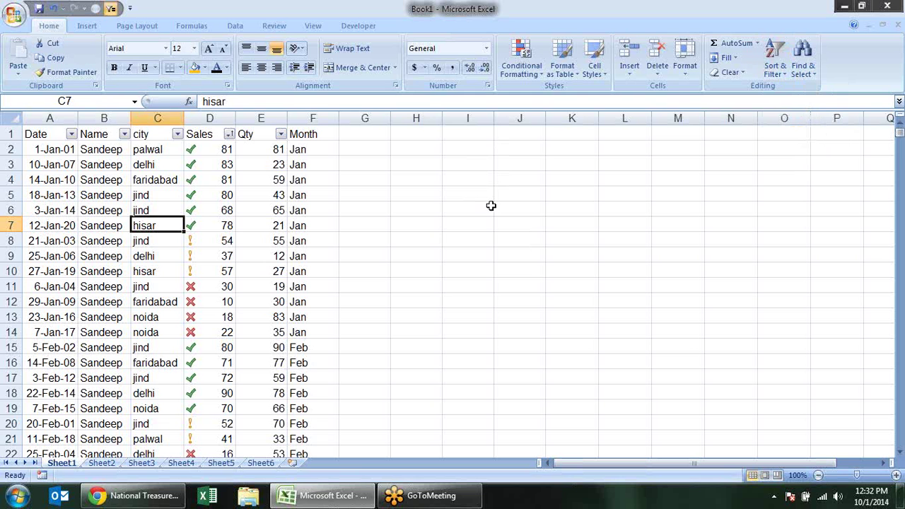
{"action": "left_click", "coordinate": [435, 242]}
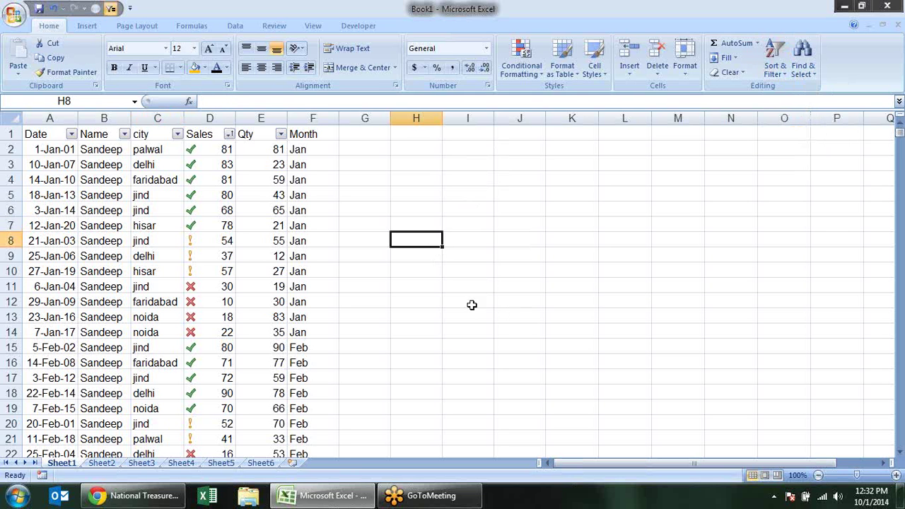
{"action": "left_click", "coordinate": [259, 192]}
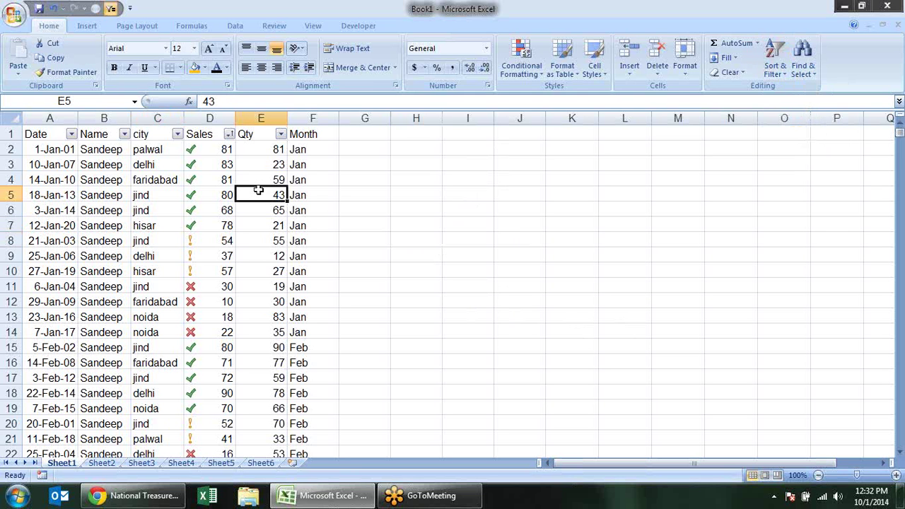
{"action": "left_click", "coordinate": [54, 192]}
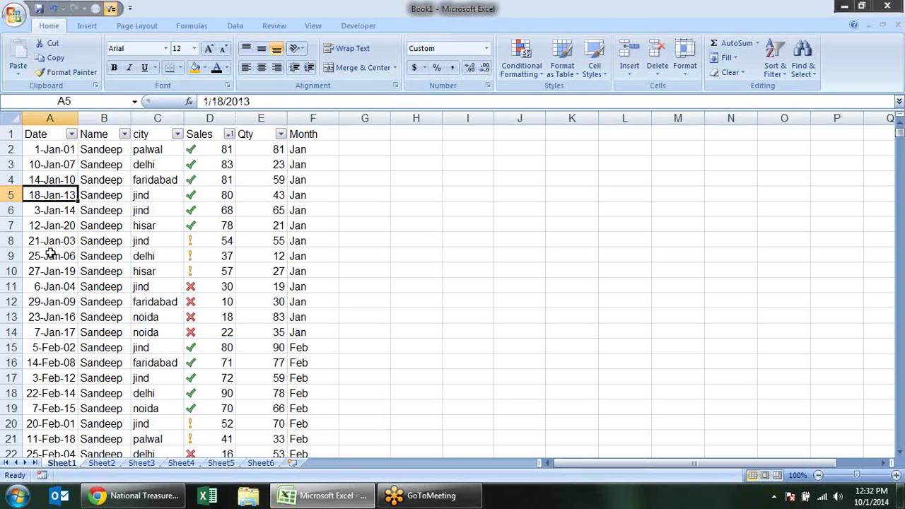
{"action": "left_click", "coordinate": [111, 223]}
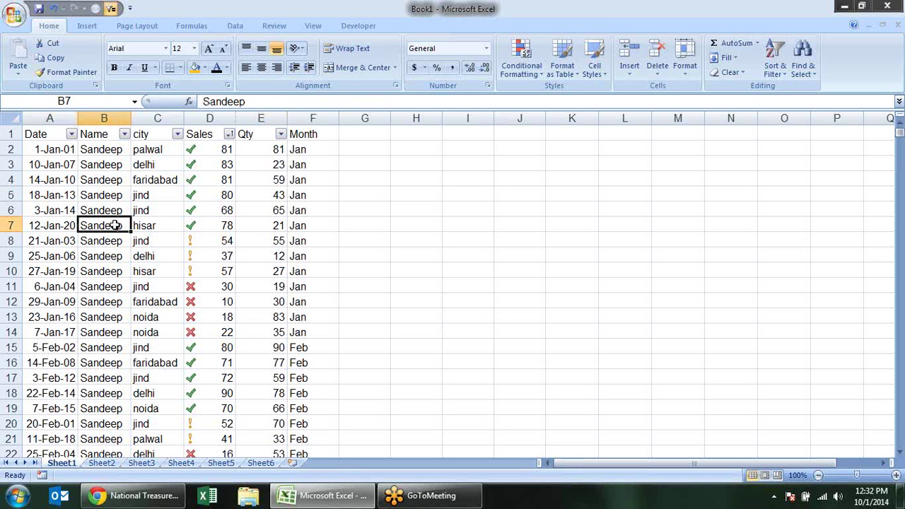
{"action": "left_click", "coordinate": [210, 196]}
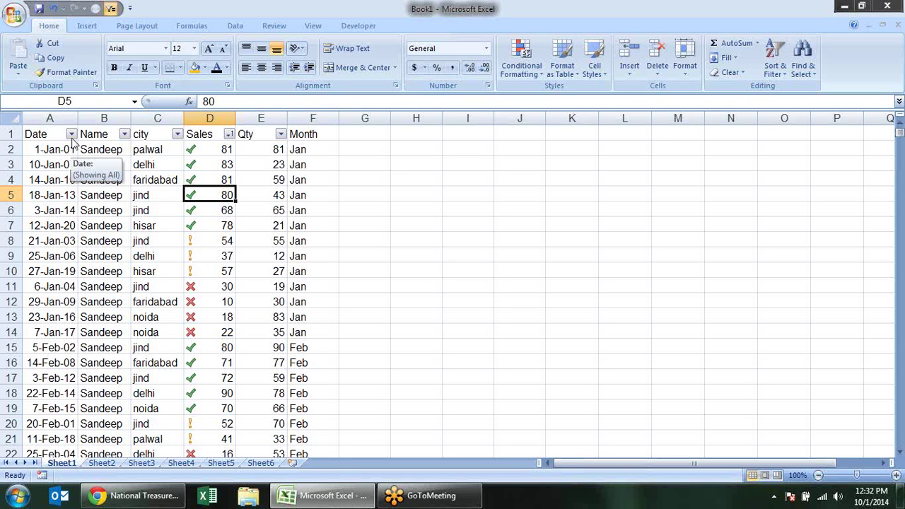
{"action": "key", "text": "ctrl+shift+l"}
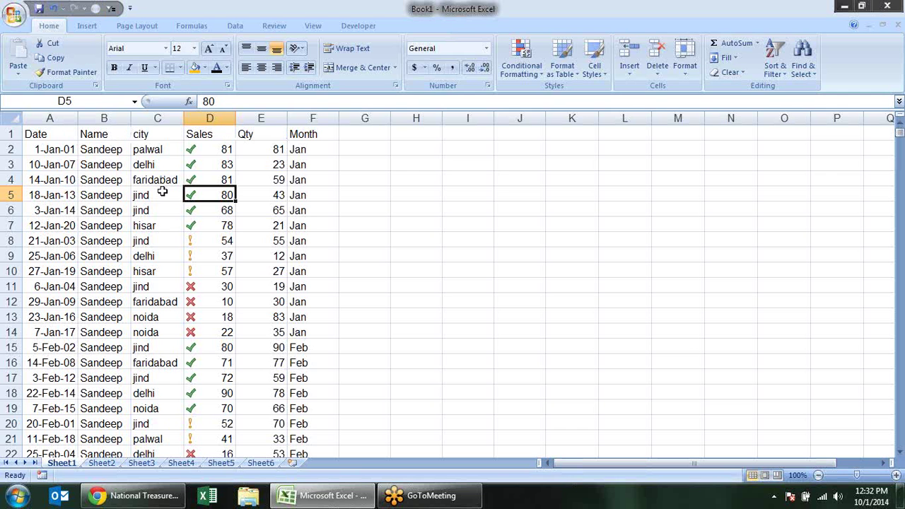
{"action": "left_click", "coordinate": [54, 133]}
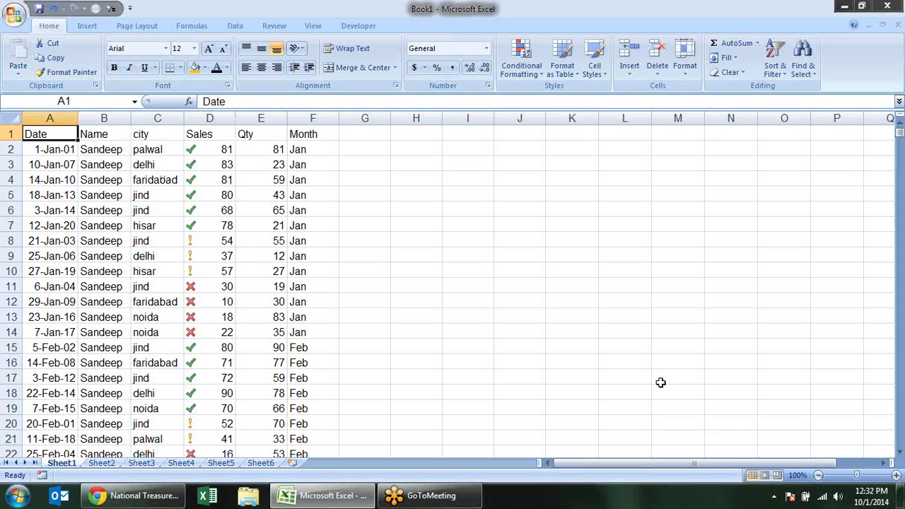
{"action": "key", "text": "ctrl+shift+l"}
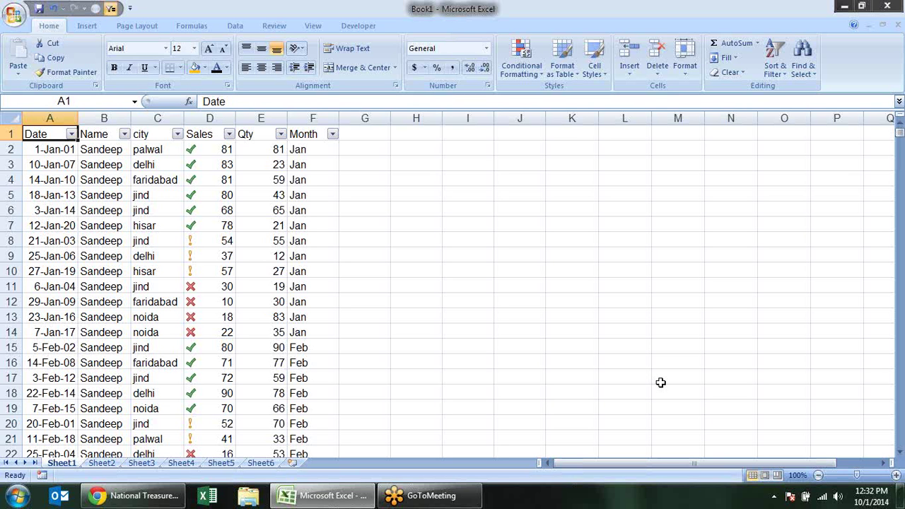
{"action": "key", "text": "ctrl+shift+l"}
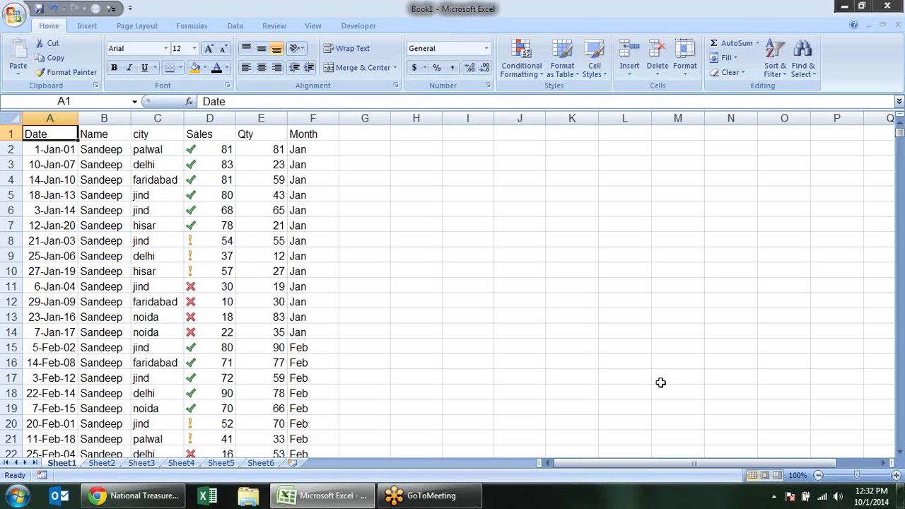
{"action": "key", "text": "ctrl+shift+l"}
{"action": "key", "text": "ctrl+shift+l"}
{"action": "key", "text": "alt+a"}
{"action": "key", "text": "t"}
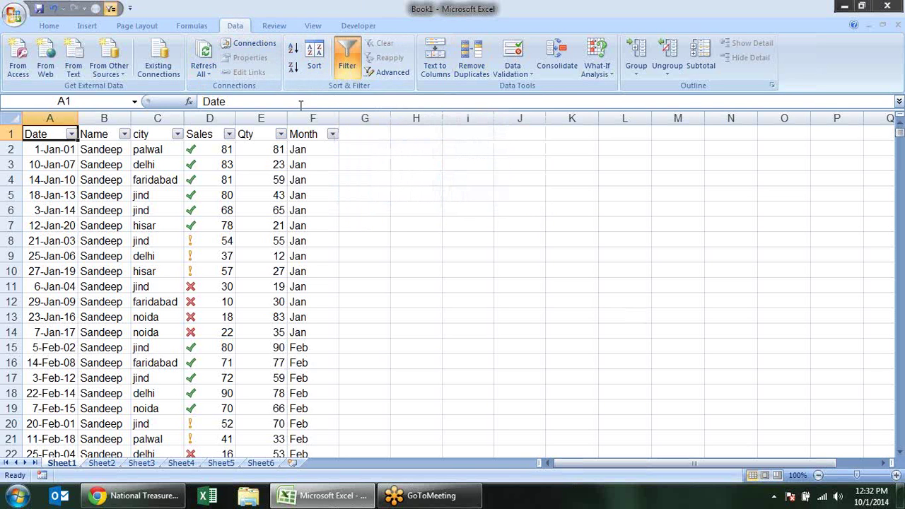
{"action": "key", "text": "alt"}
{"action": "key", "text": "a"}
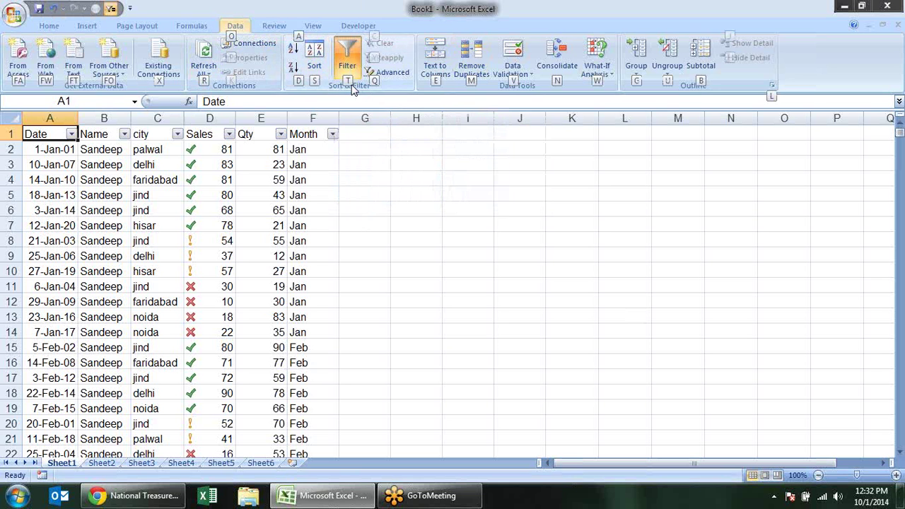
{"action": "key", "text": "t"}
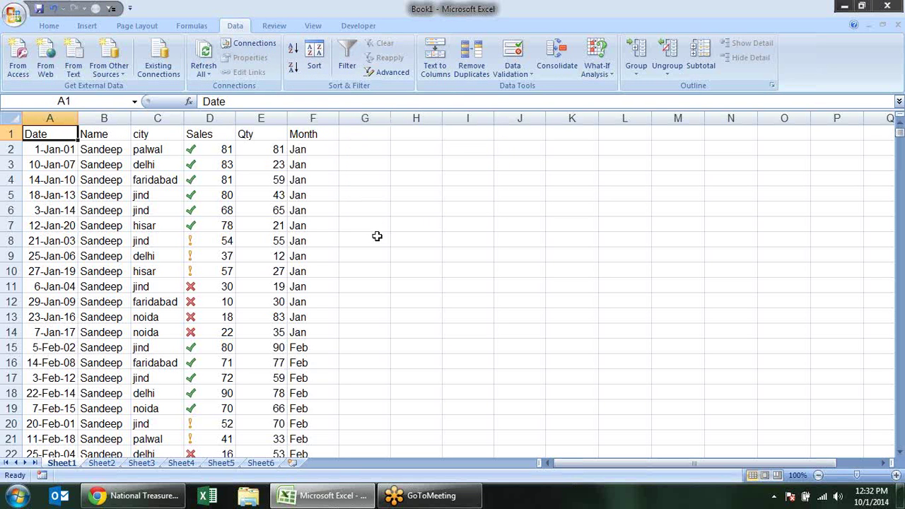
{"action": "left_click", "coordinate": [55, 27]}
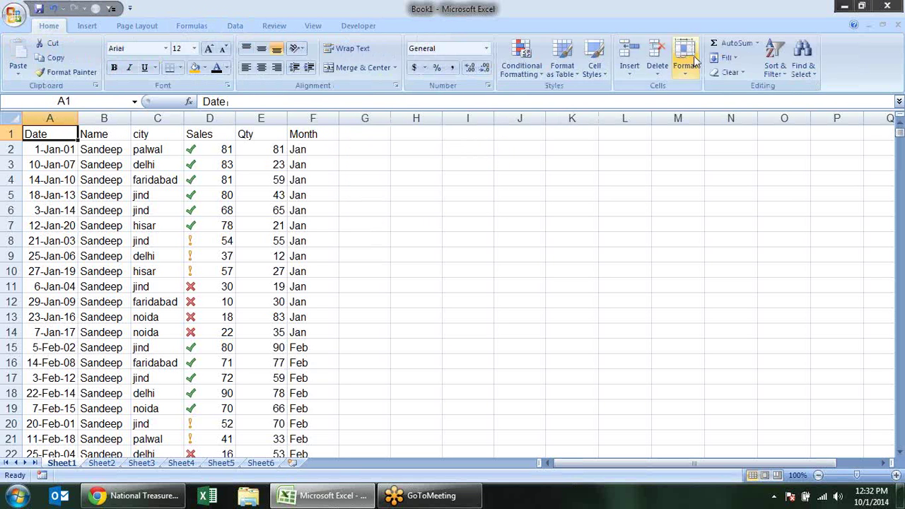
{"action": "left_click", "coordinate": [776, 58]}
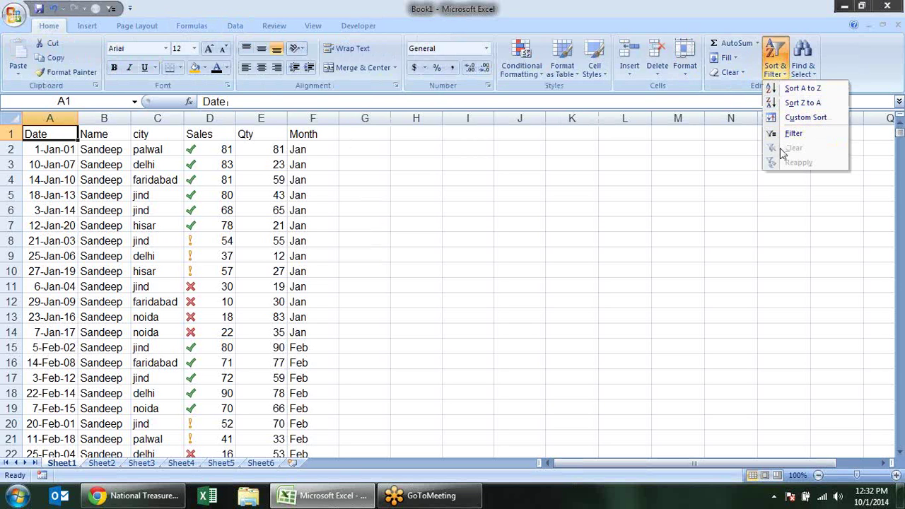
{"action": "left_click", "coordinate": [665, 218]}
{"action": "key", "text": "alt"}
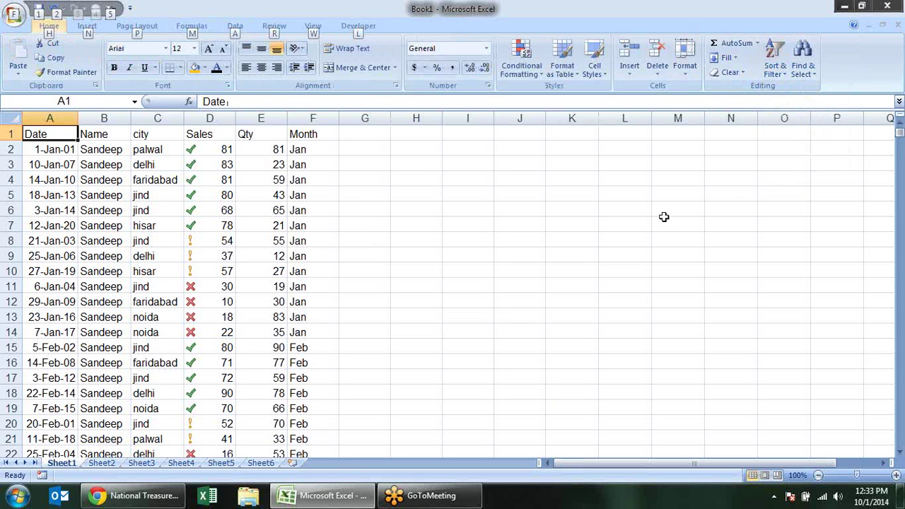
{"action": "key", "text": "h"}
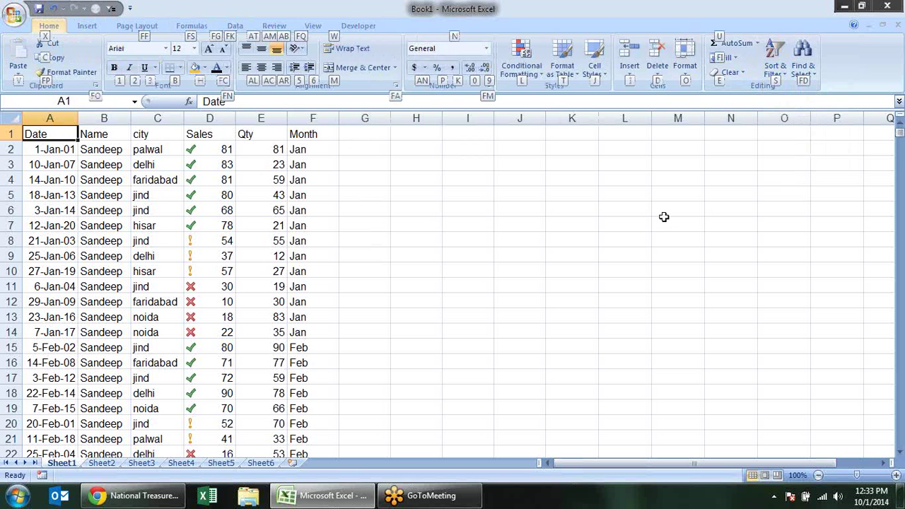
{"action": "key", "text": "s"}
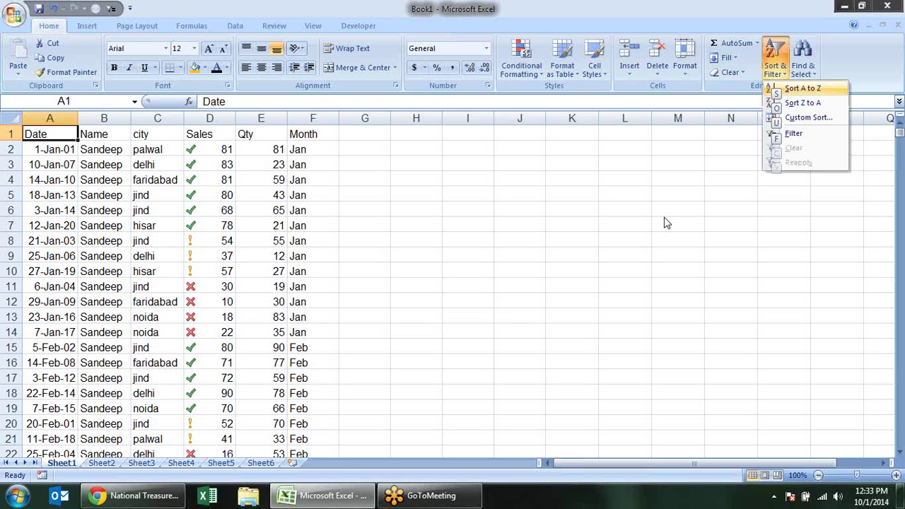
{"action": "key", "text": "f"}
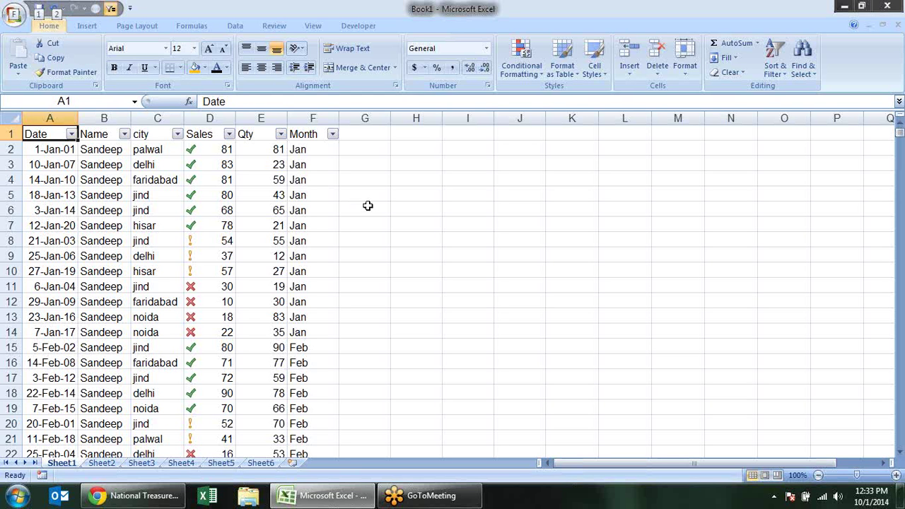
{"action": "key", "text": "alt"}
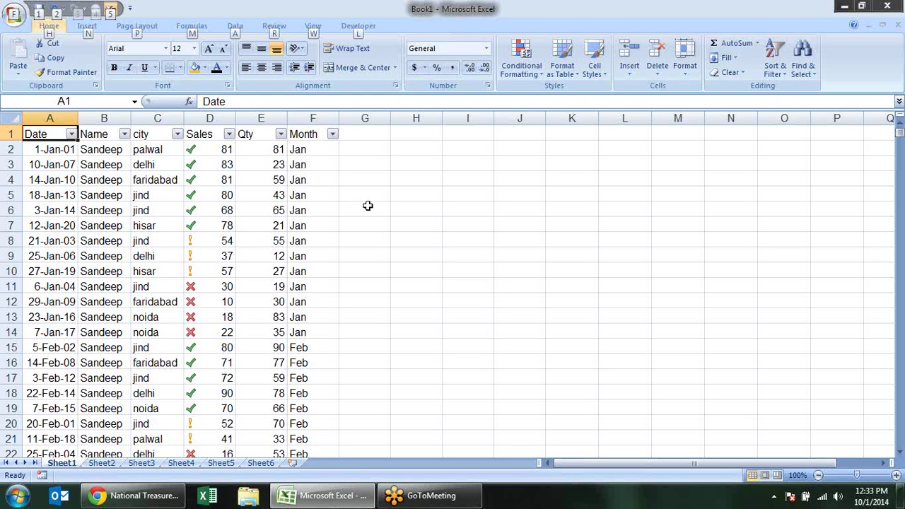
{"action": "key", "text": "d"}
{"action": "key", "text": "f"}
{"action": "key", "text": "f"}
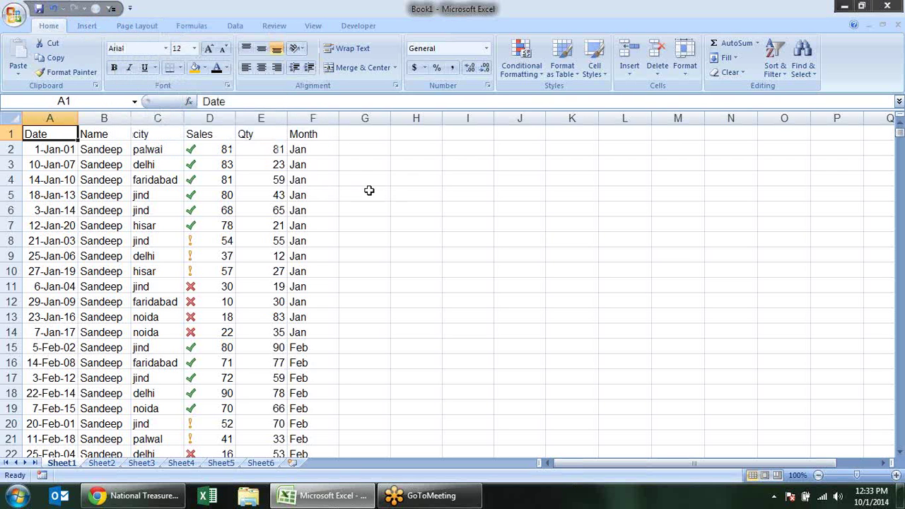
Remove Filter from the Quick Access Toolbar in Excel Options' Customize page
{"action": "left_click", "coordinate": [369, 192]}
{"action": "left_click", "coordinate": [15, 13]}
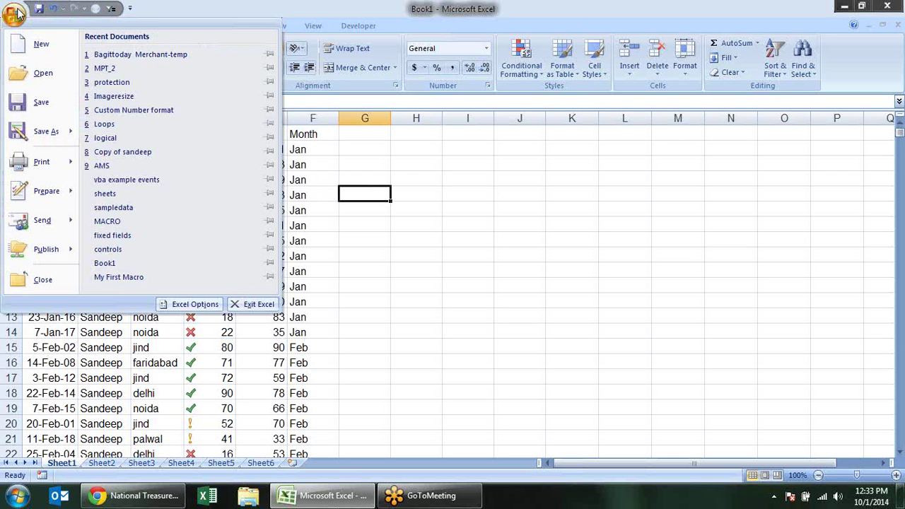
{"action": "left_click", "coordinate": [195, 305]}
{"action": "left_click", "coordinate": [240, 147]}
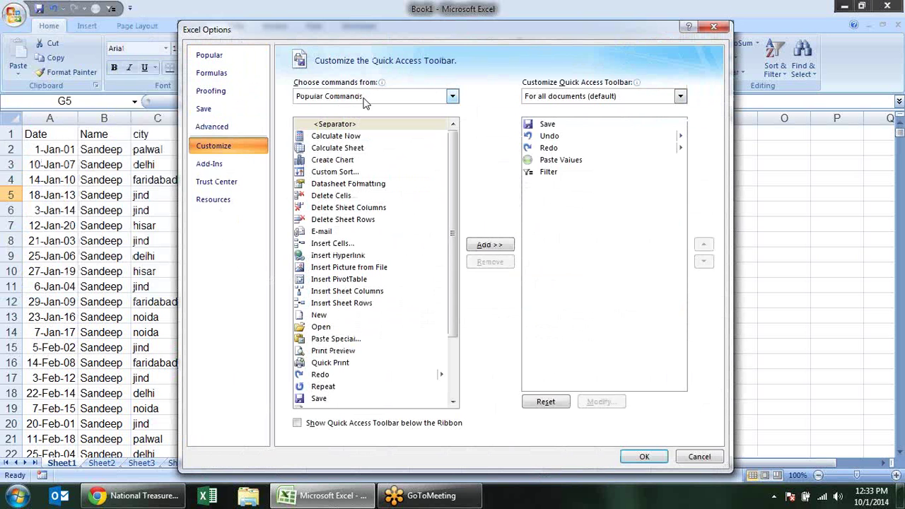
{"action": "left_click", "coordinate": [565, 174]}
{"action": "left_click", "coordinate": [500, 262]}
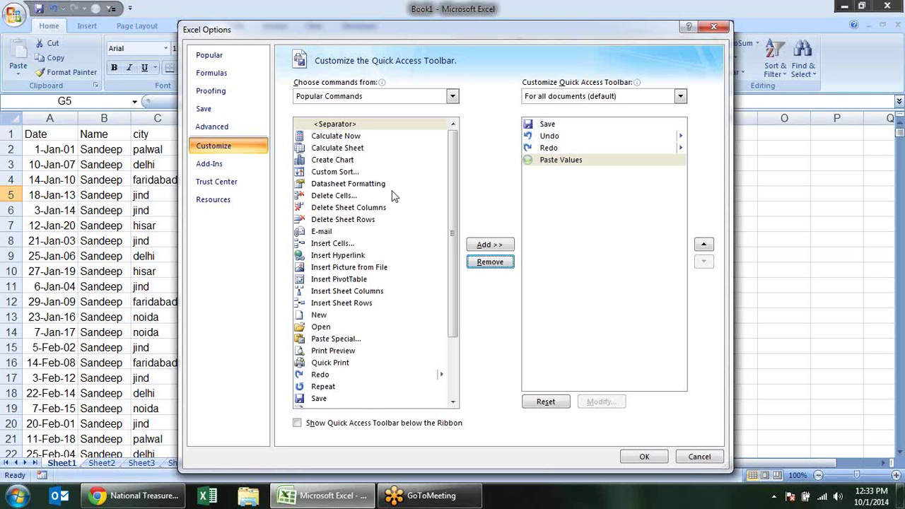
Add the Filter command from the Data Tab commands to the Quick Access Toolbar and confirm
{"action": "left_click", "coordinate": [438, 97]}
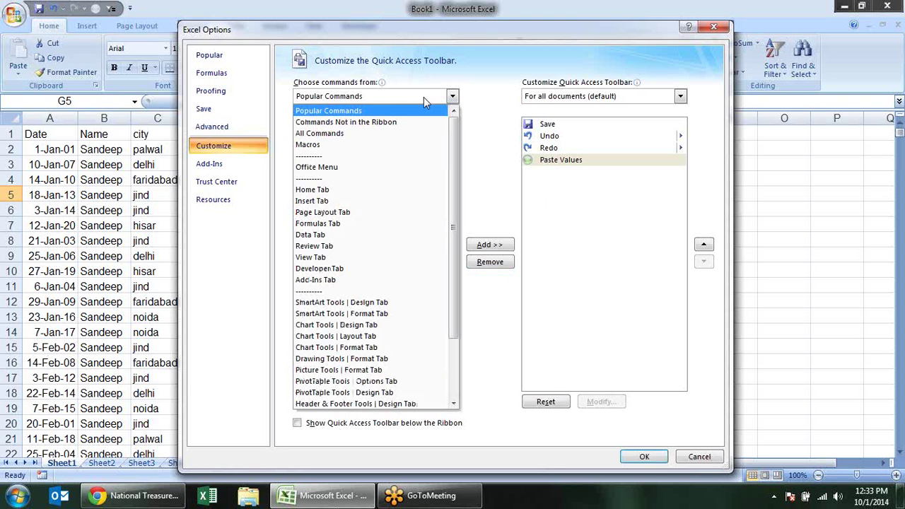
{"action": "left_click", "coordinate": [382, 191]}
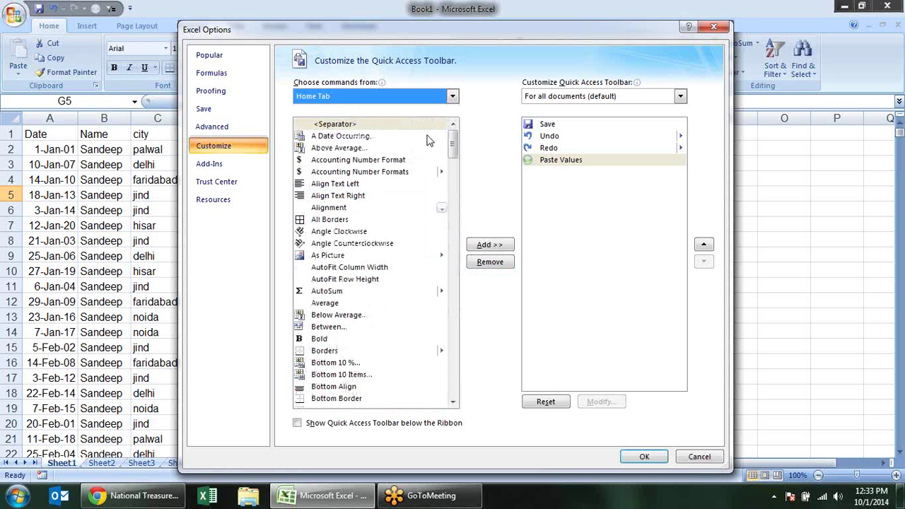
{"action": "left_click", "coordinate": [424, 97]}
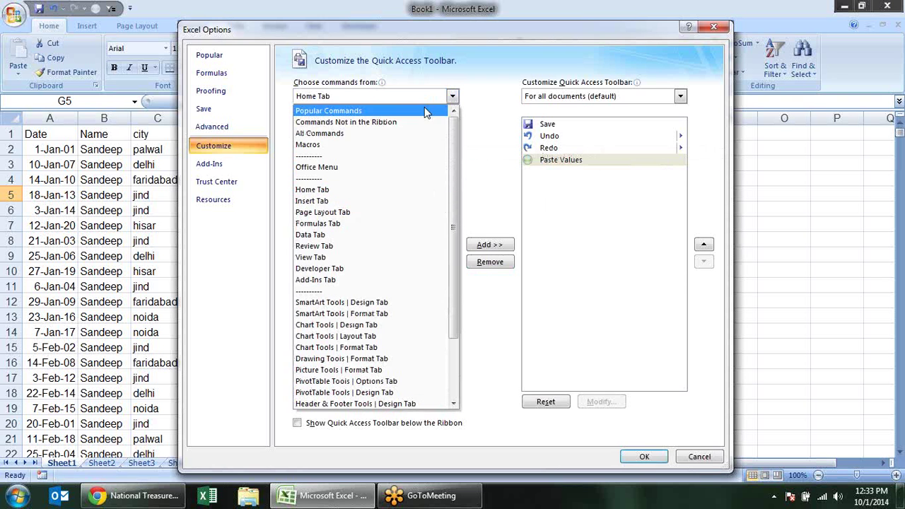
{"action": "left_click", "coordinate": [393, 239]}
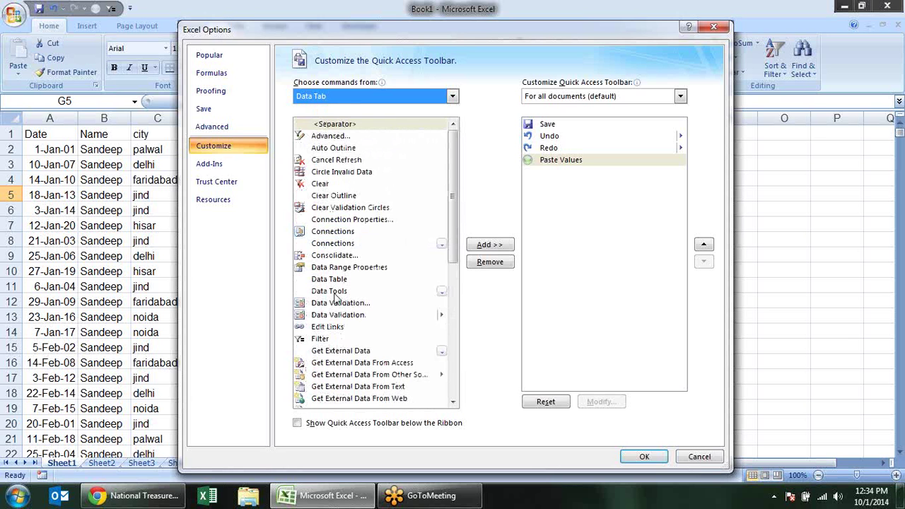
{"action": "left_click", "coordinate": [322, 339]}
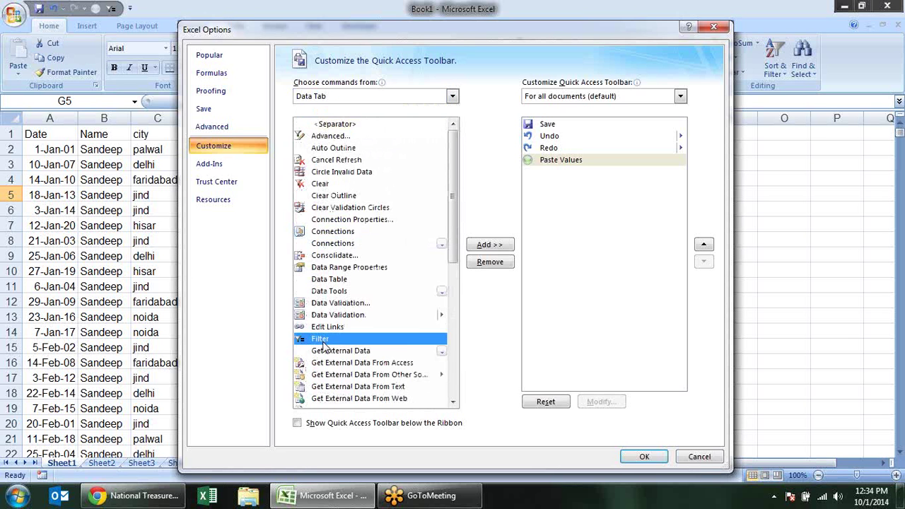
{"action": "left_click", "coordinate": [499, 244]}
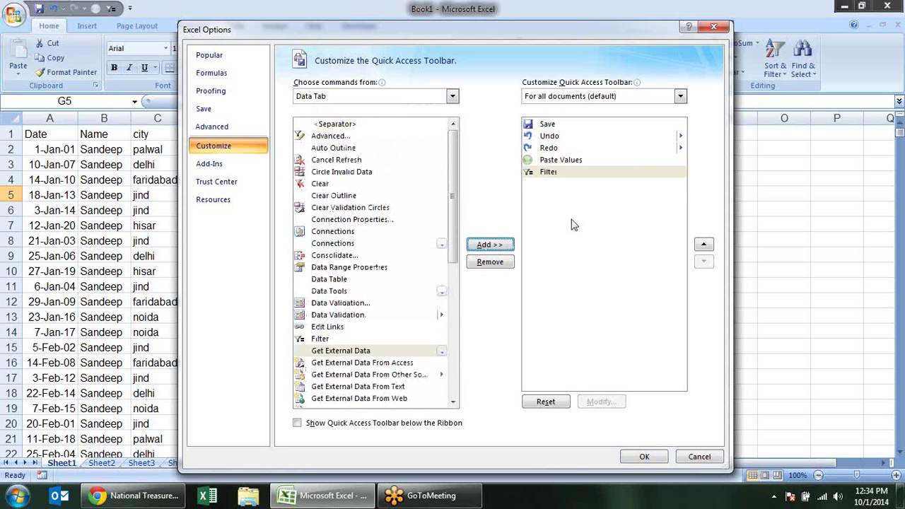
{"action": "left_click", "coordinate": [637, 461]}
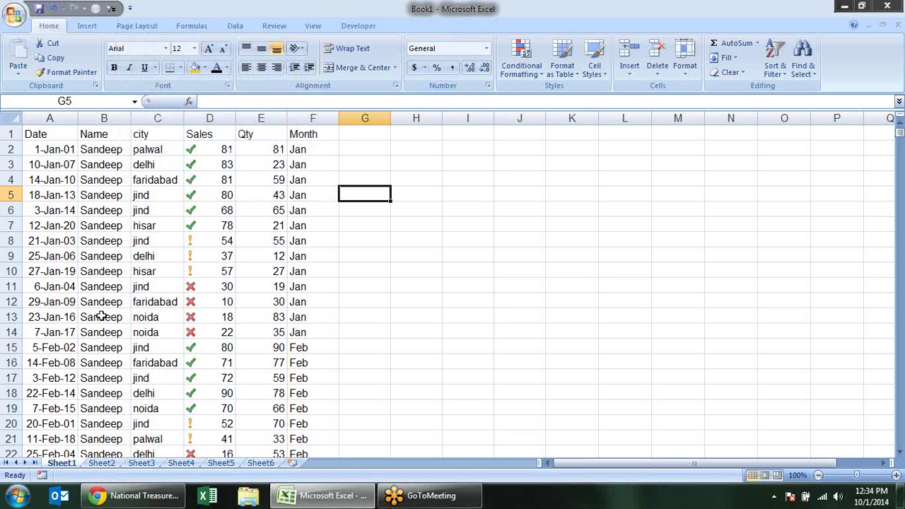
Turn AutoFilter on for all six headers with Ctrl+Shift+L and open the Date column's filter list
{"action": "key", "text": "alt"}
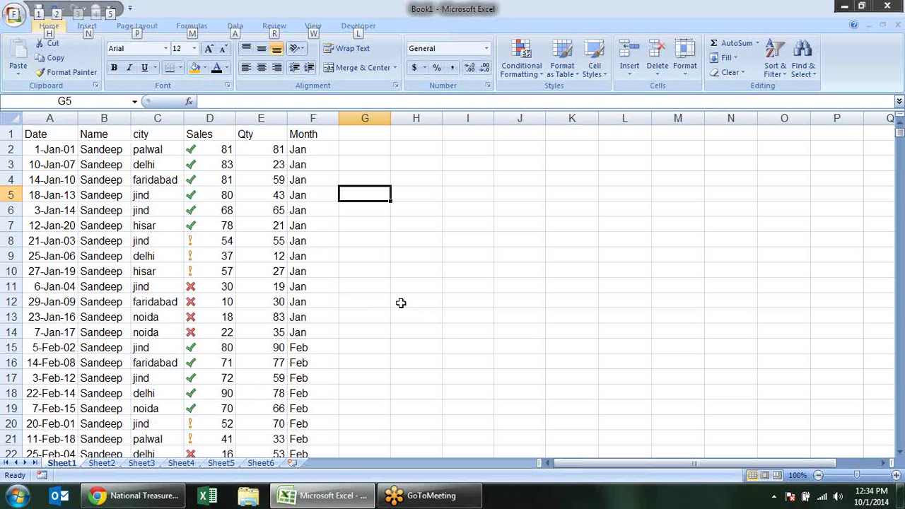
{"action": "key", "text": "Escape"}
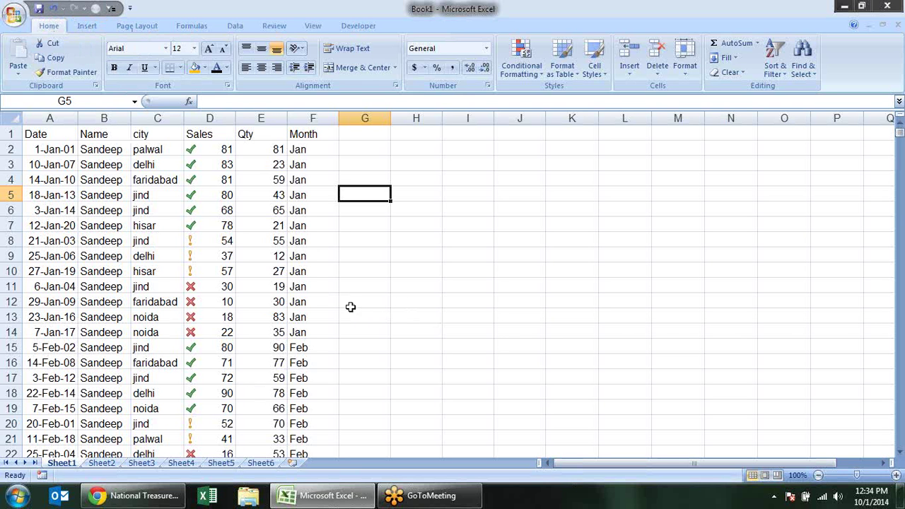
{"action": "left_click", "coordinate": [133, 127]}
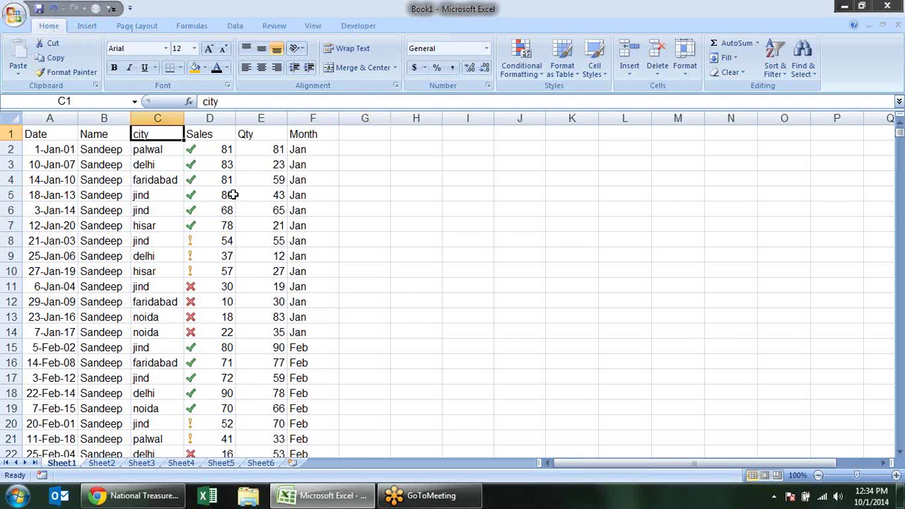
{"action": "key", "text": "ctrl+shift+l"}
{"action": "left_click", "coordinate": [347, 197]}
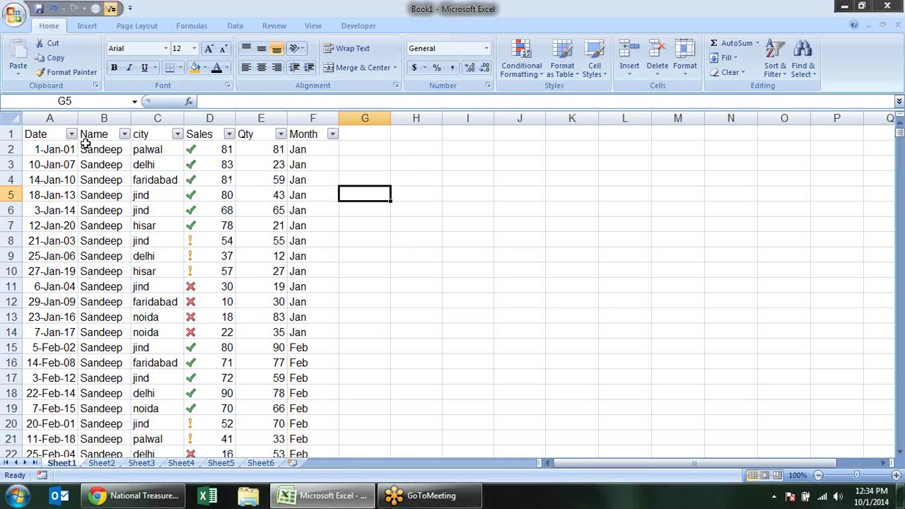
{"action": "left_click", "coordinate": [51, 135]}
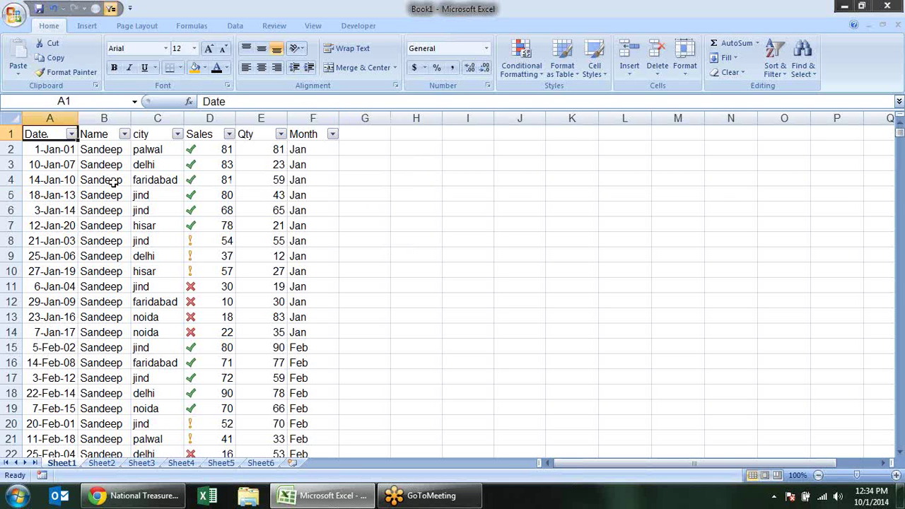
{"action": "left_click", "coordinate": [71, 135]}
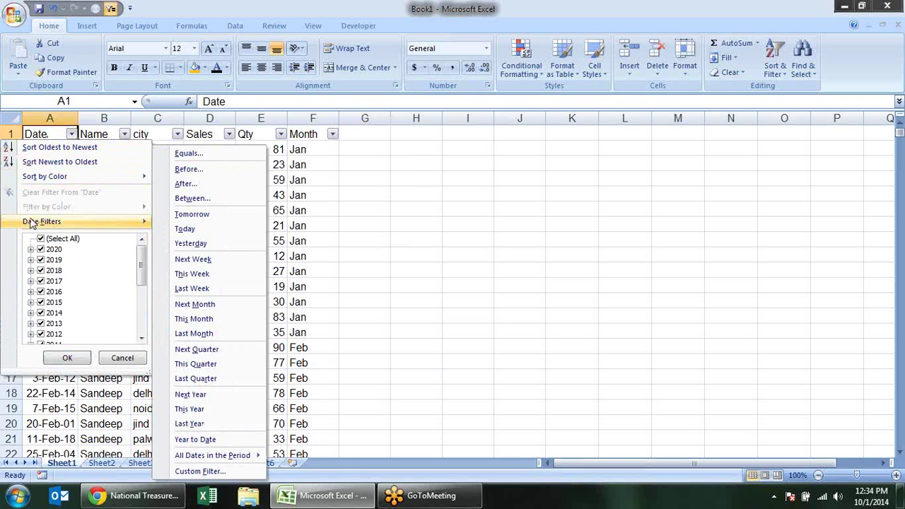
{"action": "left_click", "coordinate": [108, 134]}
{"action": "left_click", "coordinate": [116, 134]}
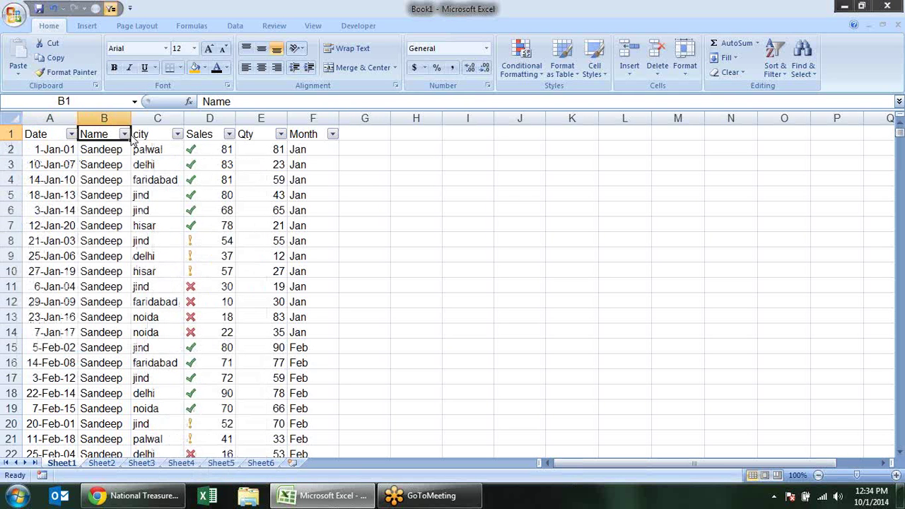
{"action": "left_click", "coordinate": [125, 135]}
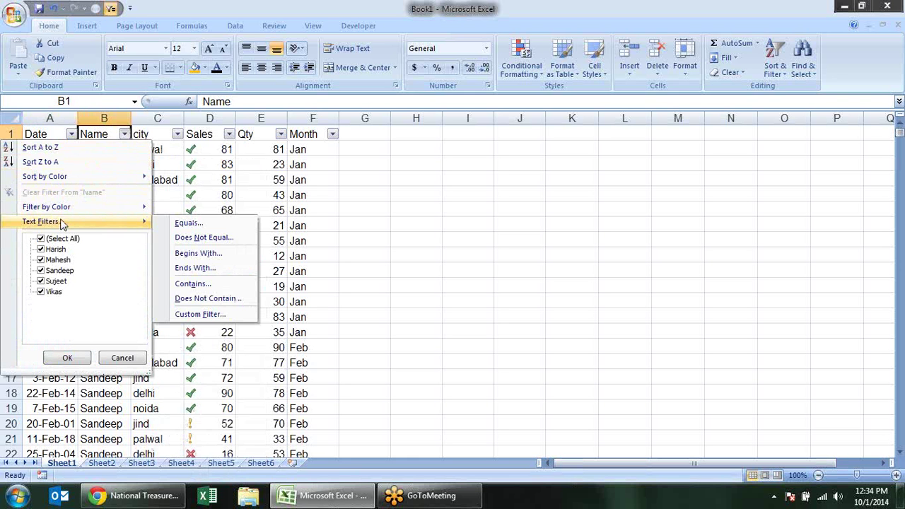
{"action": "left_click", "coordinate": [200, 134]}
{"action": "left_click", "coordinate": [200, 134]}
{"action": "left_click", "coordinate": [228, 134]}
{"action": "mouse_move", "coordinate": [134, 221]}
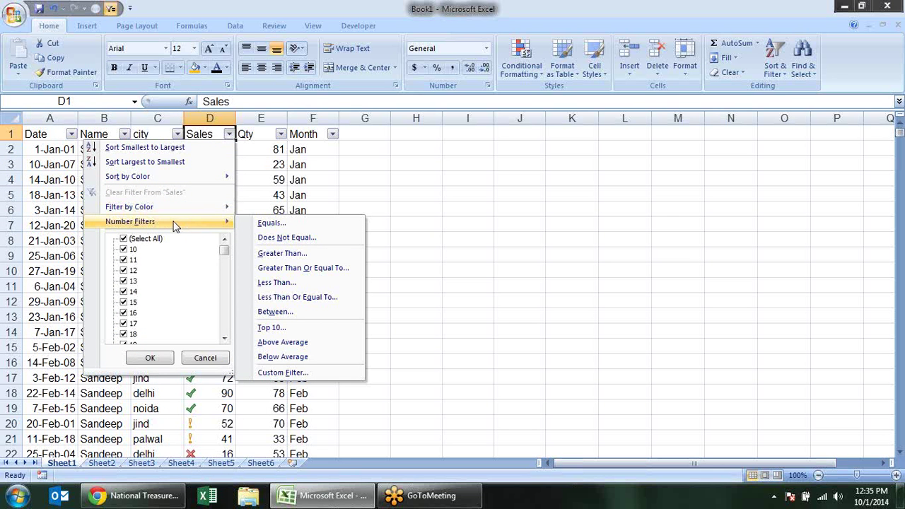
{"action": "key", "text": "Escape"}
{"action": "key", "text": "Escape"}
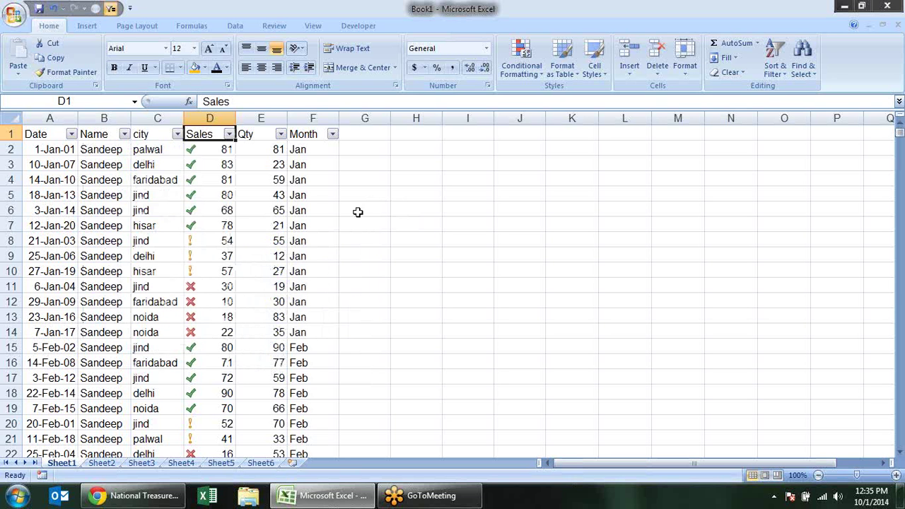
{"action": "left_click", "coordinate": [106, 130]}
{"action": "left_click", "coordinate": [108, 133]}
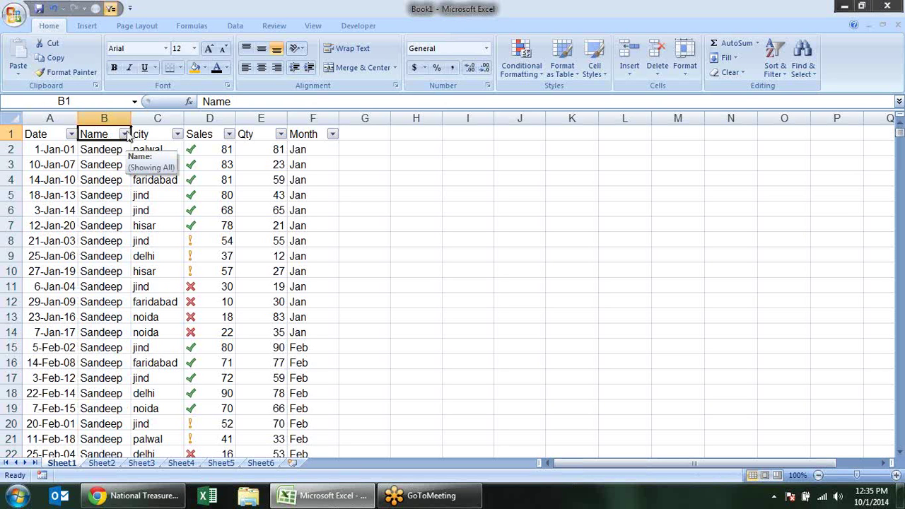
{"action": "left_click", "coordinate": [125, 135]}
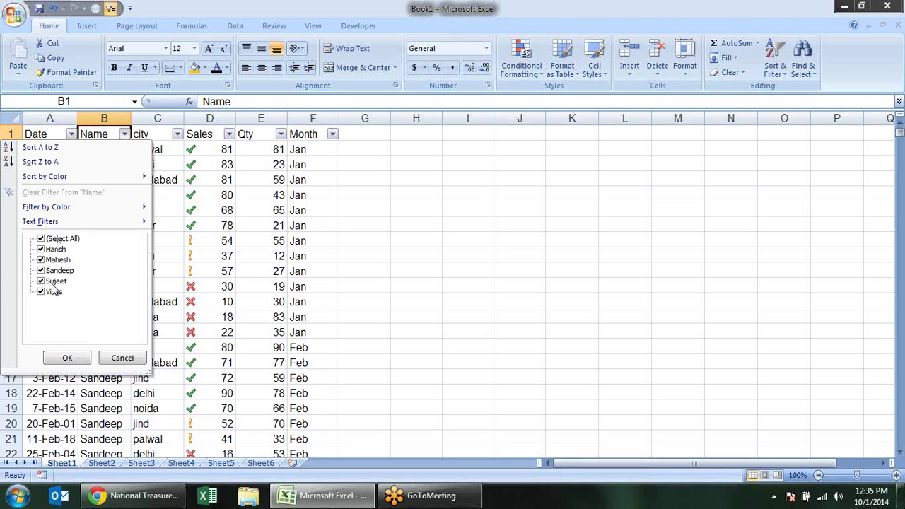
{"action": "left_click", "coordinate": [50, 240]}
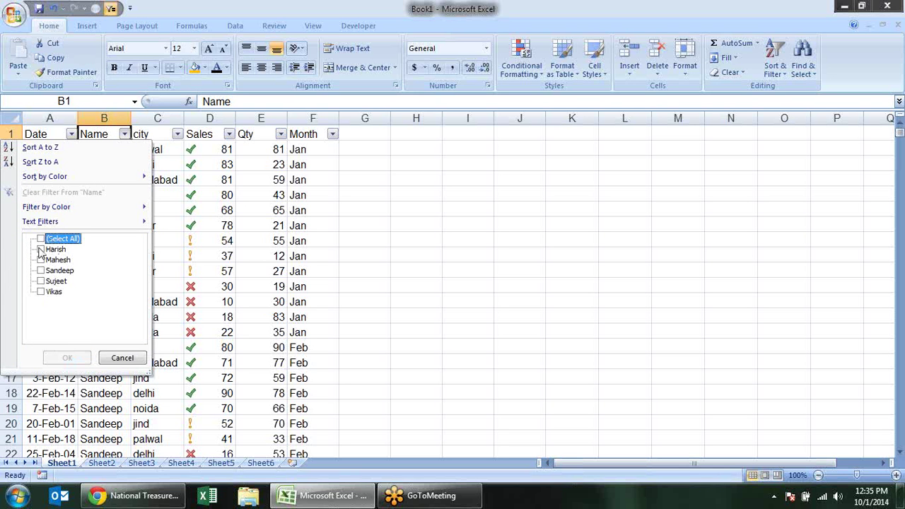
{"action": "left_click", "coordinate": [48, 251]}
{"action": "left_click", "coordinate": [50, 260]}
{"action": "left_click", "coordinate": [51, 271]}
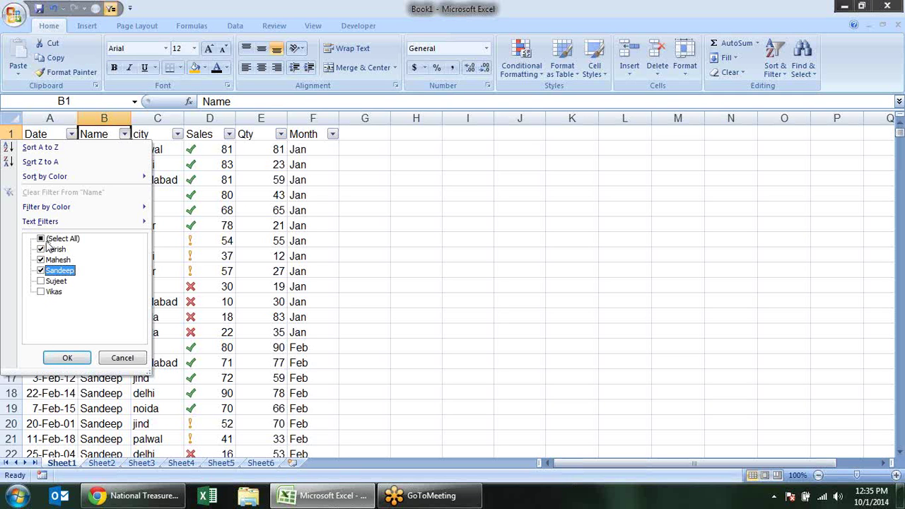
{"action": "left_click", "coordinate": [41, 239]}
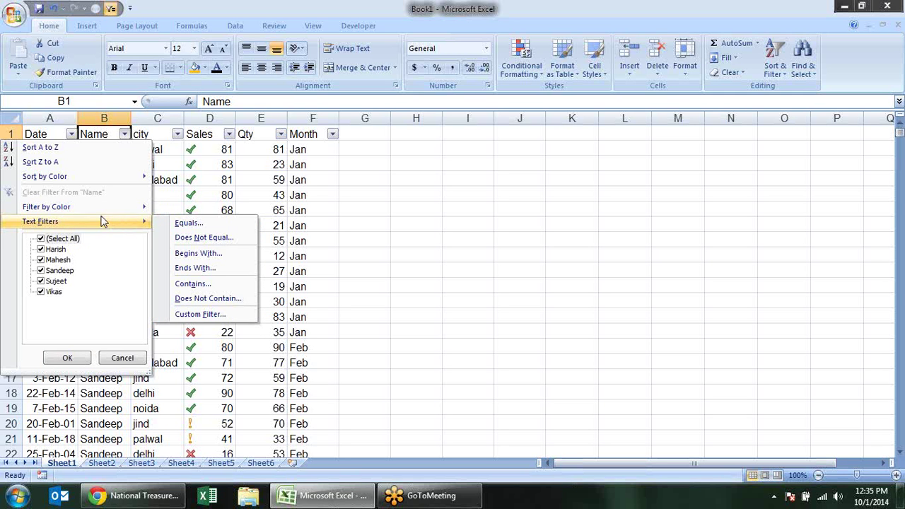
{"action": "mouse_move", "coordinate": [46, 206]}
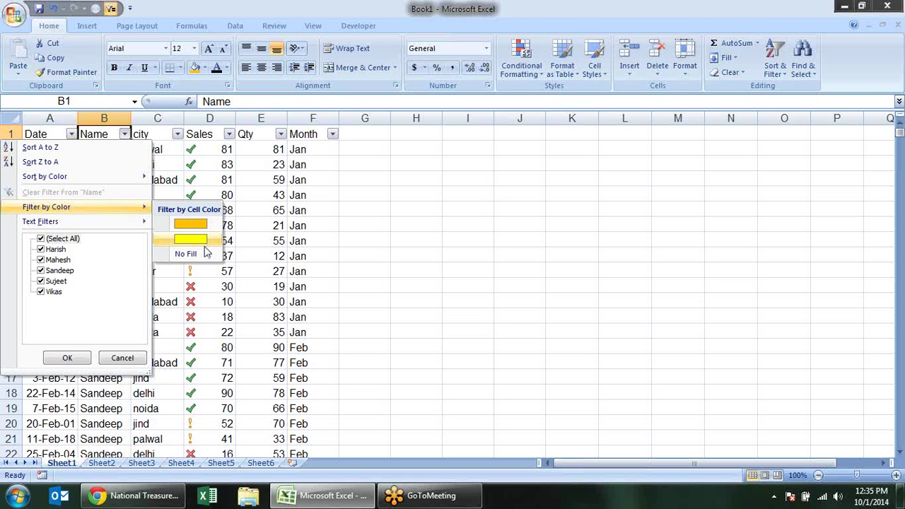
{"action": "left_click", "coordinate": [169, 138]}
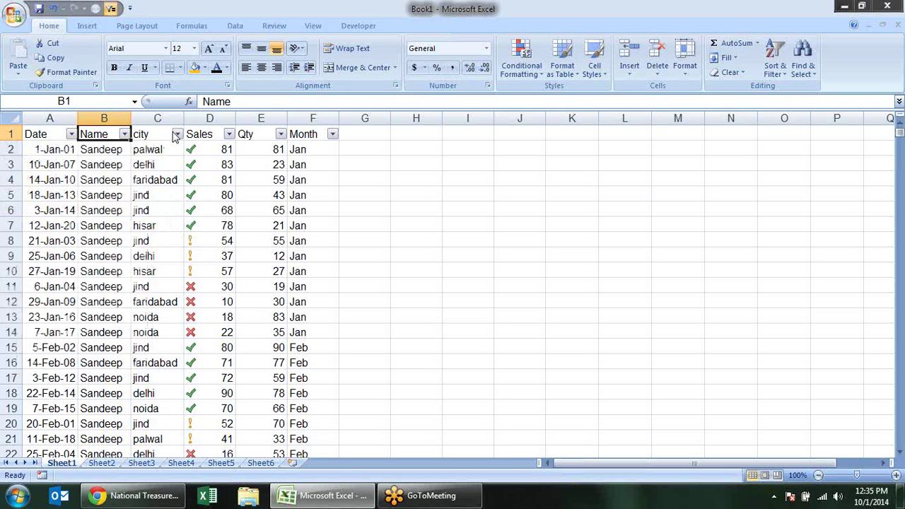
{"action": "left_click", "coordinate": [171, 129]}
{"action": "left_click", "coordinate": [177, 133]}
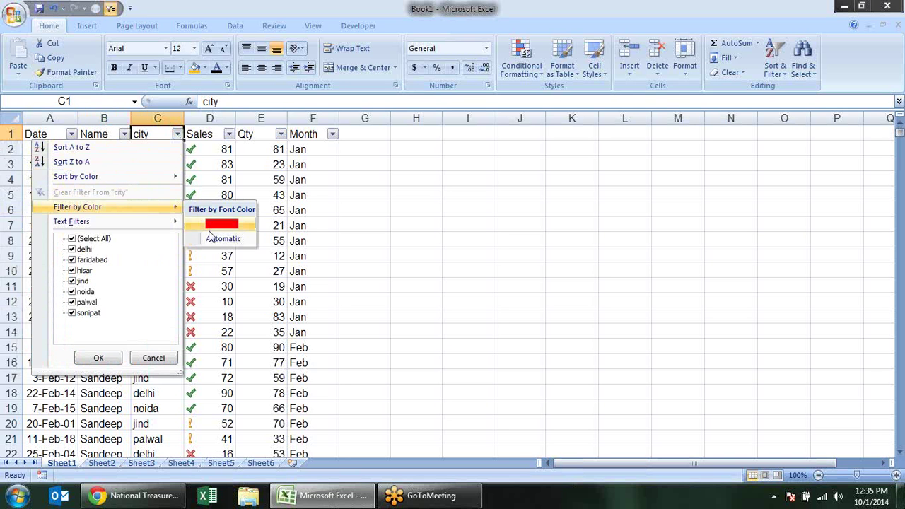
{"action": "mouse_move", "coordinate": [78, 206]}
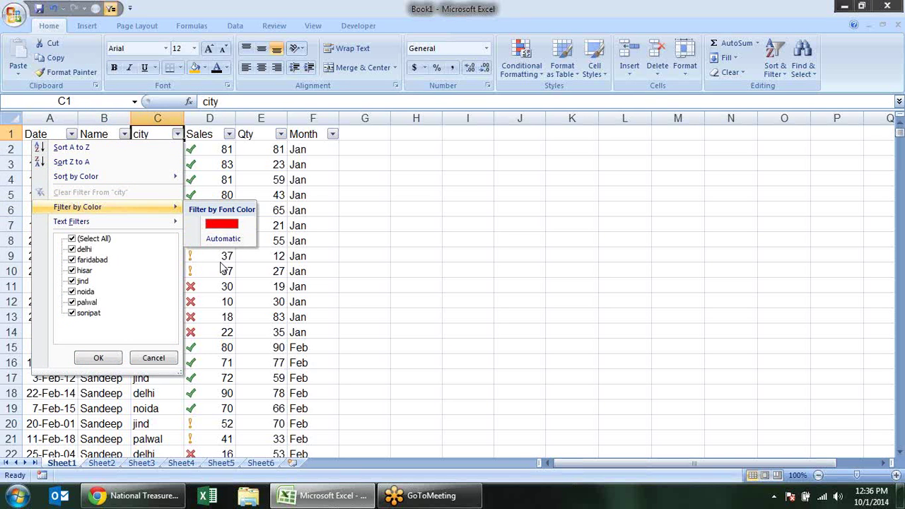
{"action": "left_click", "coordinate": [369, 198]}
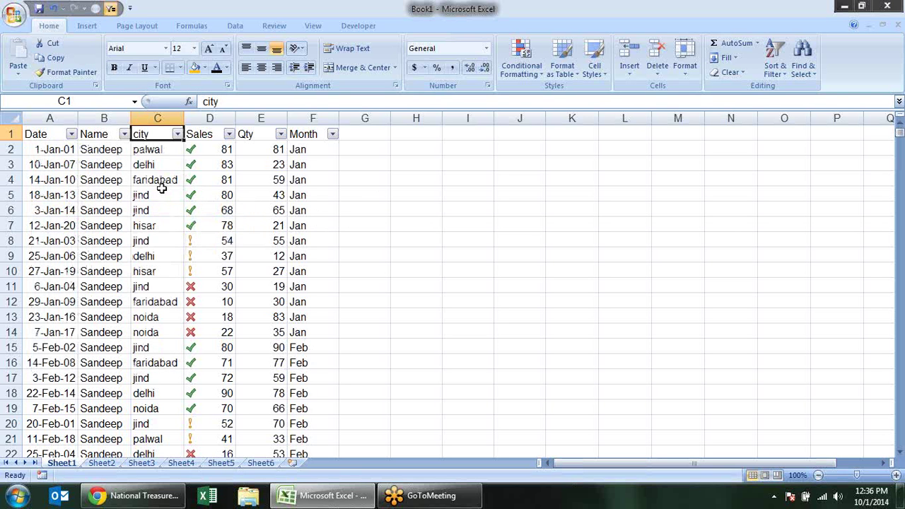
{"action": "left_click", "coordinate": [105, 181]}
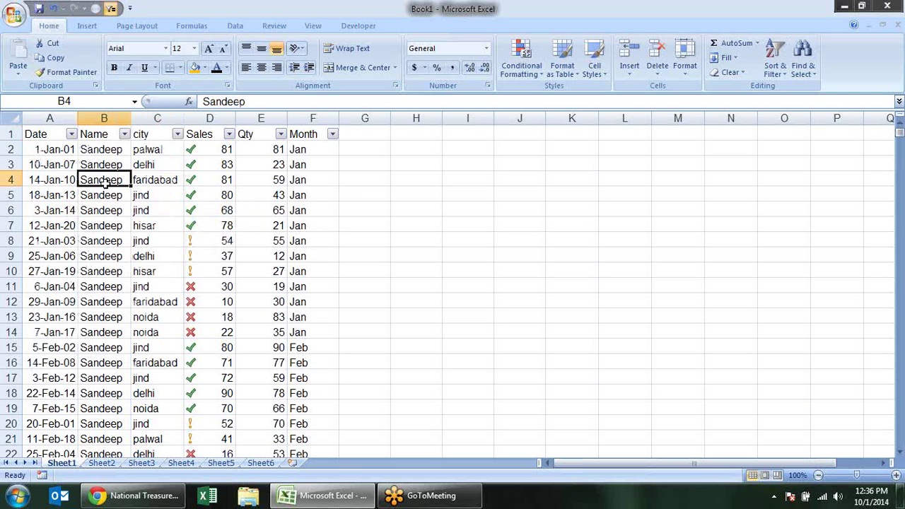
{"action": "left_click", "coordinate": [113, 136]}
{"action": "left_click", "coordinate": [125, 135]}
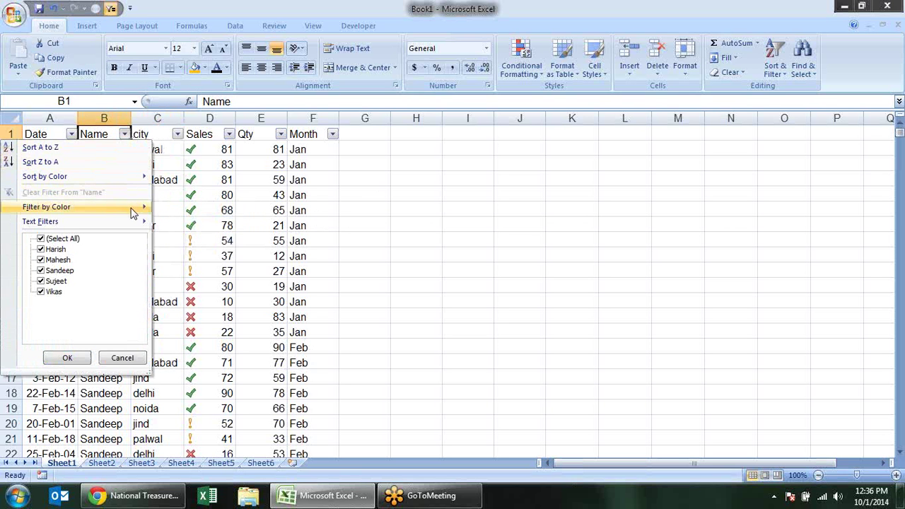
{"action": "left_click", "coordinate": [189, 225]}
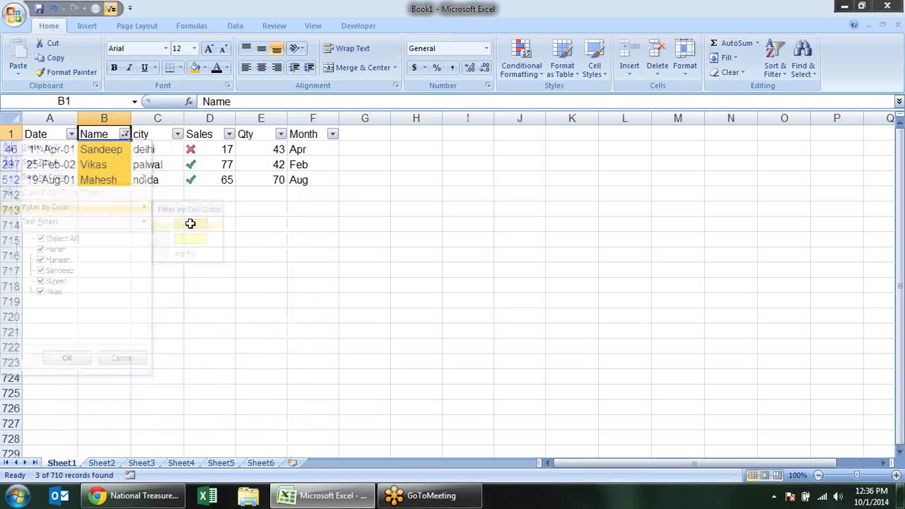
{"action": "left_click", "coordinate": [125, 134]}
{"action": "mouse_move", "coordinate": [47, 207]}
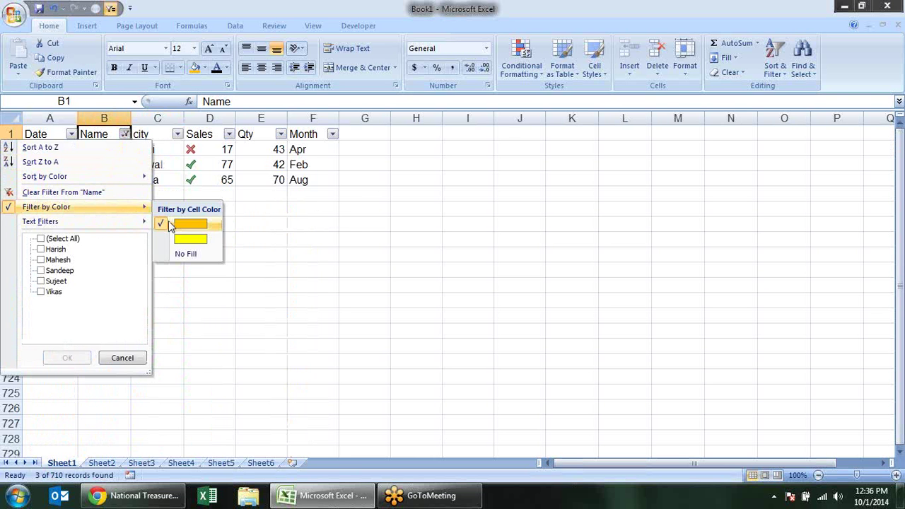
{"action": "left_click", "coordinate": [185, 254]}
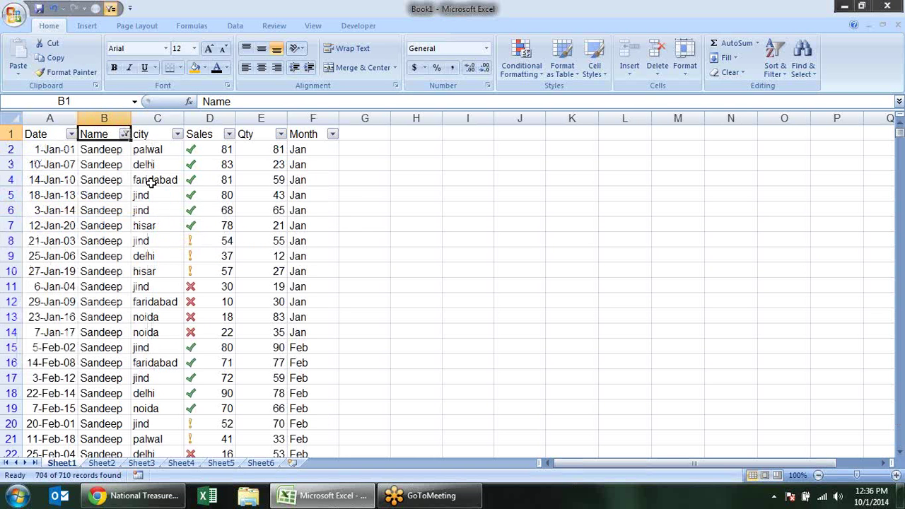
{"action": "left_click", "coordinate": [125, 135]}
{"action": "mouse_move", "coordinate": [46, 207]}
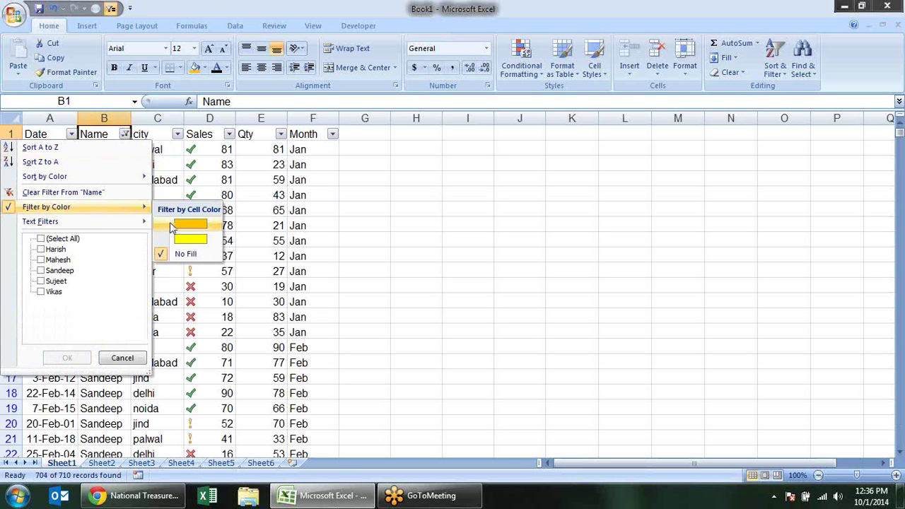
{"action": "left_click", "coordinate": [70, 239]}
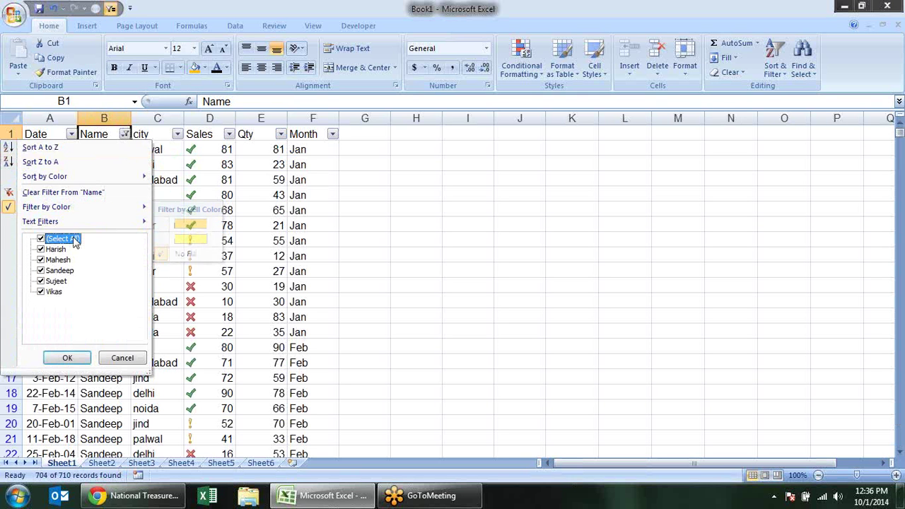
{"action": "left_click", "coordinate": [77, 357]}
{"action": "left_click", "coordinate": [355, 209]}
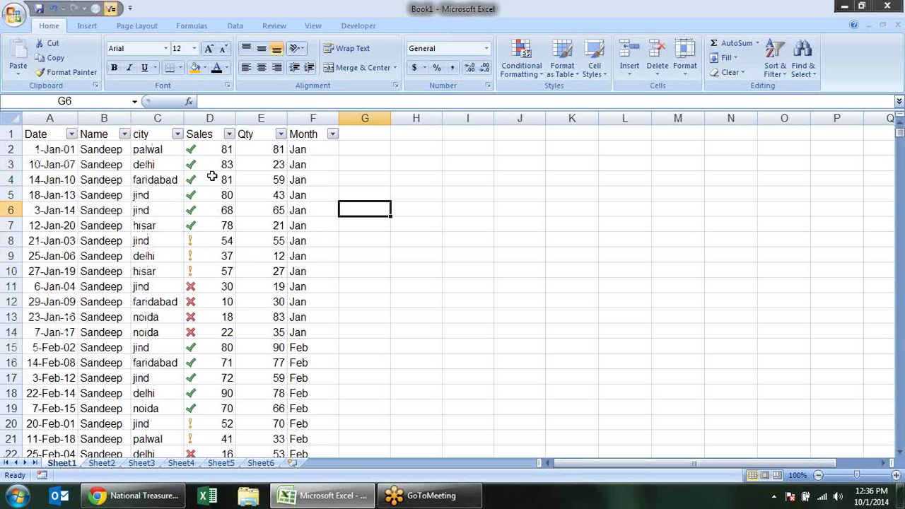
{"action": "left_click", "coordinate": [110, 136]}
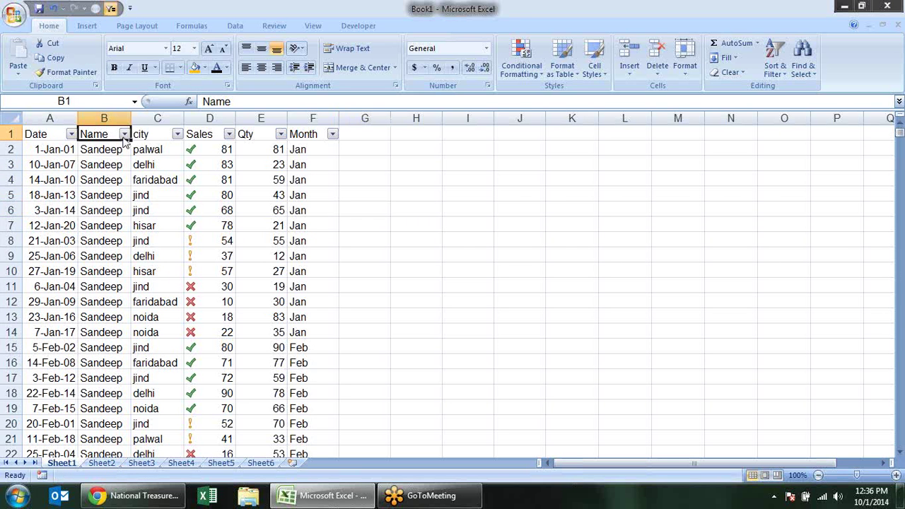
{"action": "left_click", "coordinate": [125, 135]}
{"action": "mouse_move", "coordinate": [40, 221]}
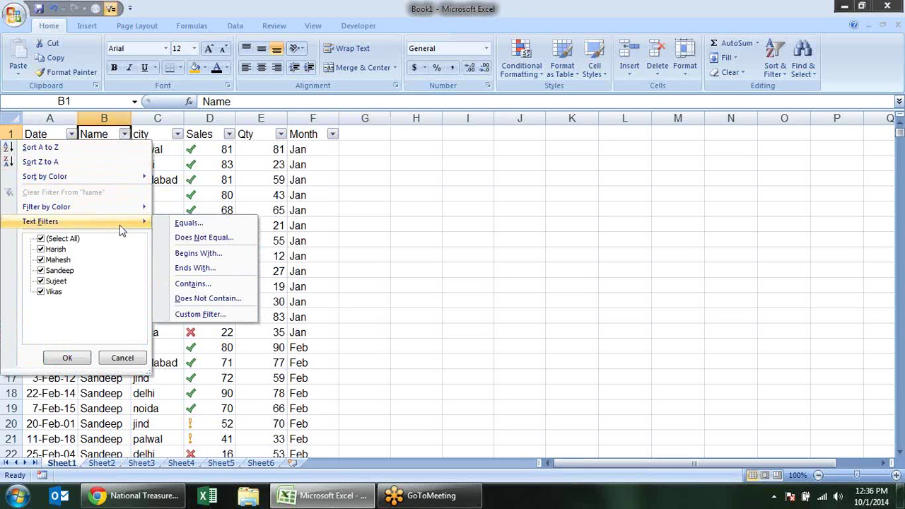
Apply a custom Name equals Sujeet filter, showing 142 of 710 records
{"action": "left_click", "coordinate": [203, 225]}
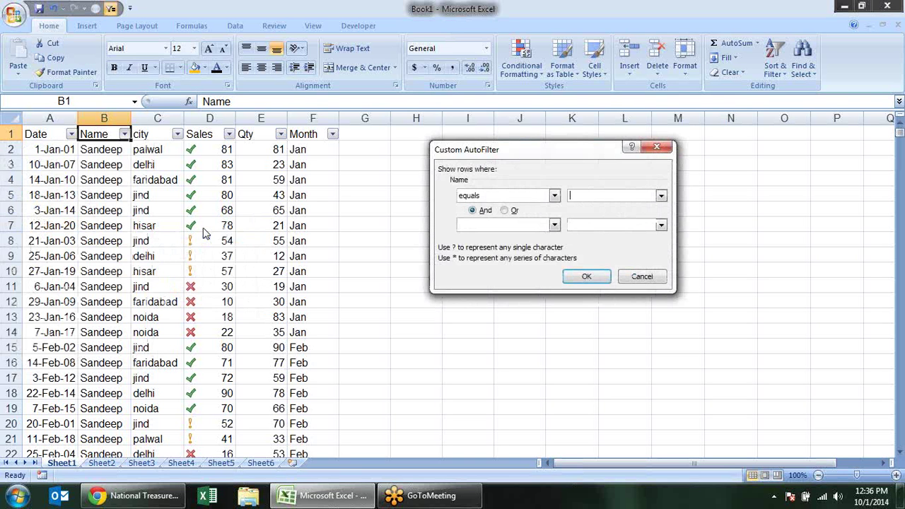
{"action": "type", "text": "sand"}
{"action": "left_click", "coordinate": [662, 196]}
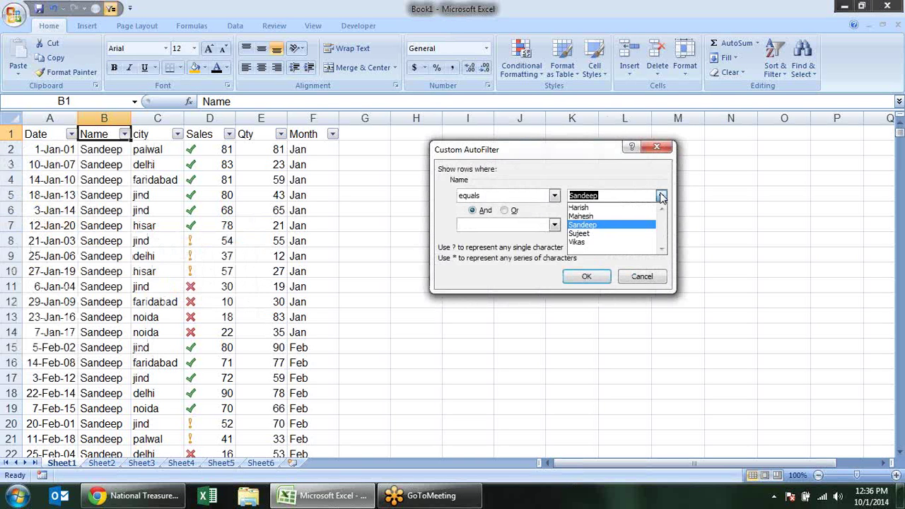
{"action": "left_click", "coordinate": [606, 235]}
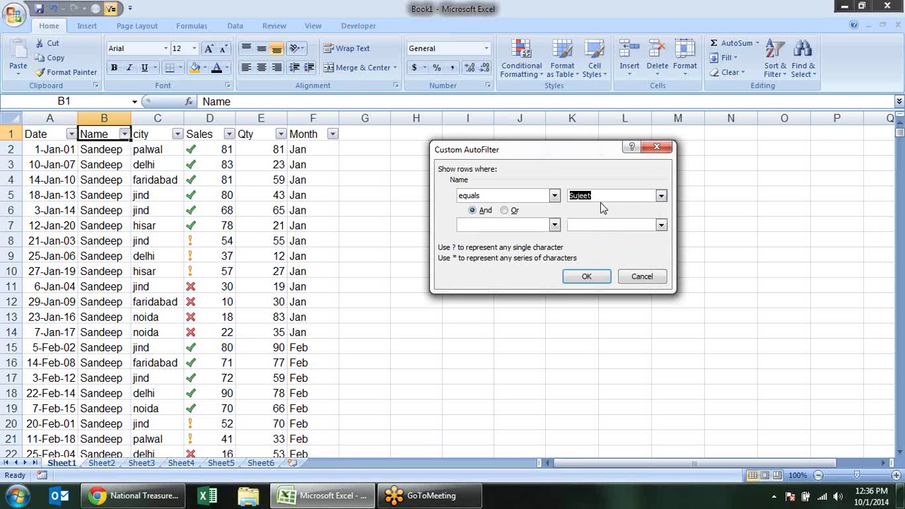
{"action": "left_click", "coordinate": [587, 276]}
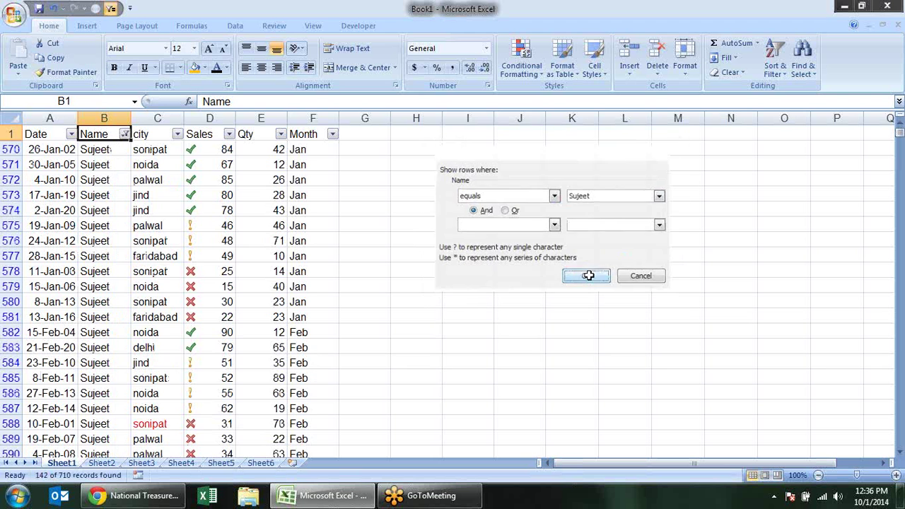
{"action": "scroll", "coordinate": [134, 205], "scroll_direction": "down", "scroll_amount": 5}
{"action": "scroll", "coordinate": [128, 248], "scroll_direction": "down", "scroll_amount": 2}
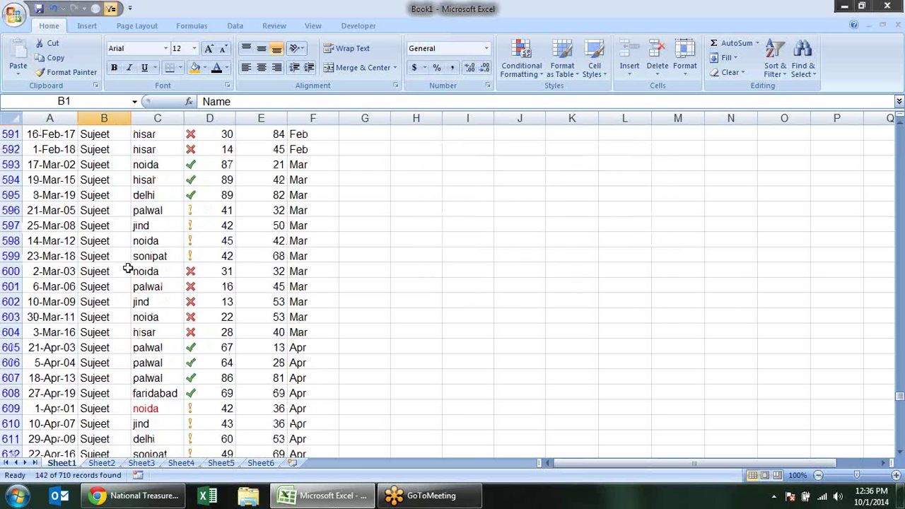
{"action": "scroll", "coordinate": [128, 269], "scroll_direction": "up", "scroll_amount": 7}
Set the Name filter to equals Sujeet Or equals Sandeep
{"action": "left_click", "coordinate": [125, 134]}
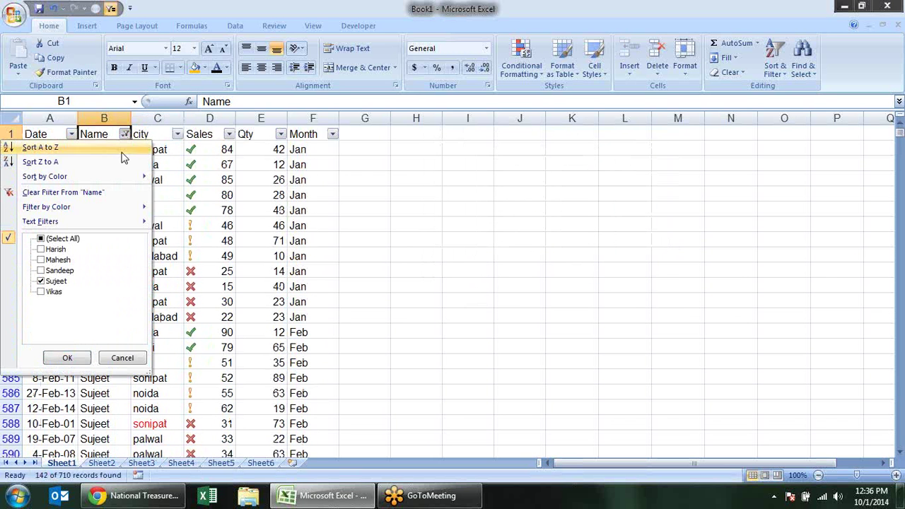
{"action": "mouse_move", "coordinate": [83, 222]}
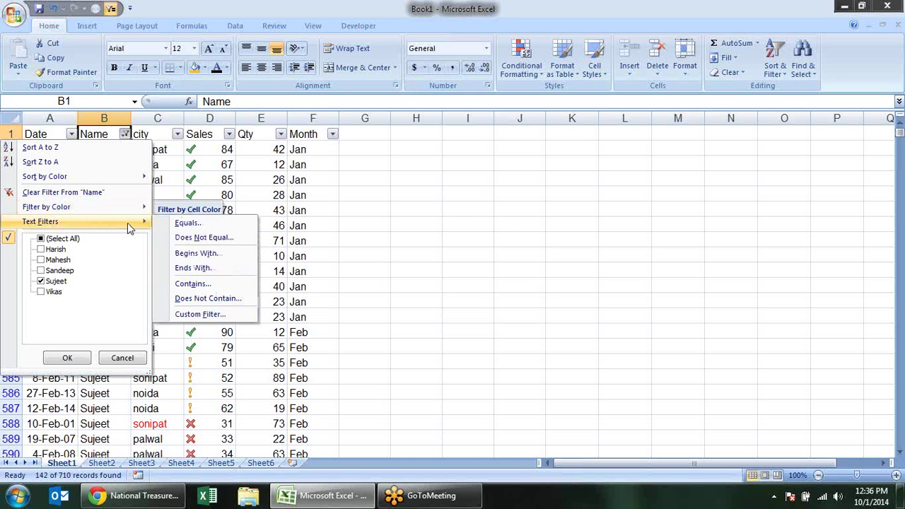
{"action": "left_click", "coordinate": [188, 223]}
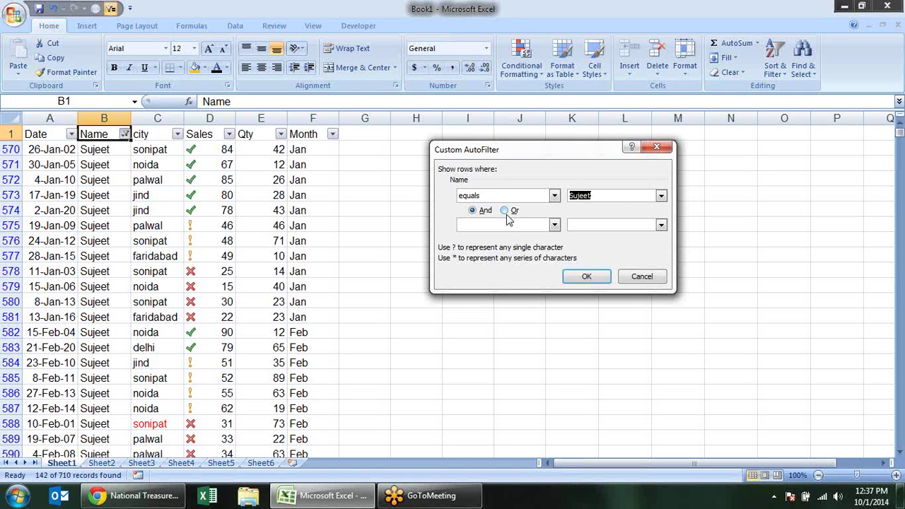
{"action": "left_click", "coordinate": [505, 210]}
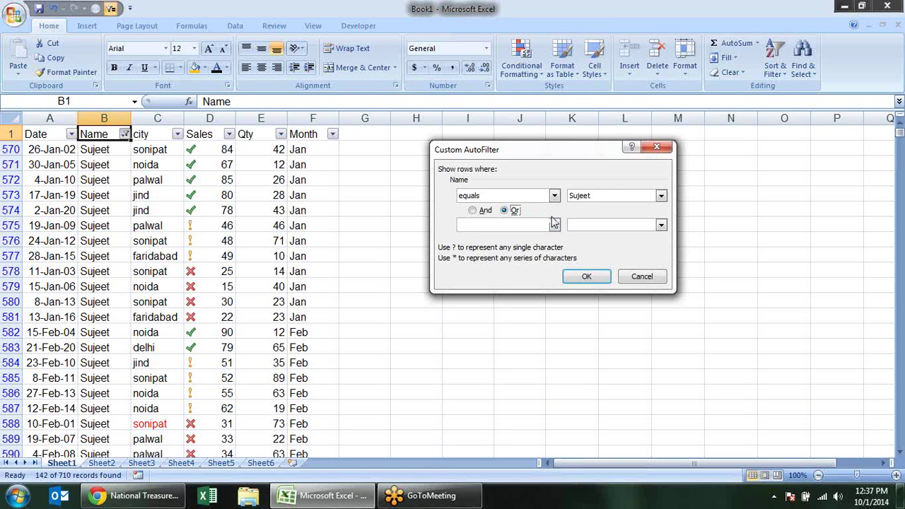
{"action": "left_click", "coordinate": [554, 225]}
{"action": "left_click", "coordinate": [516, 246]}
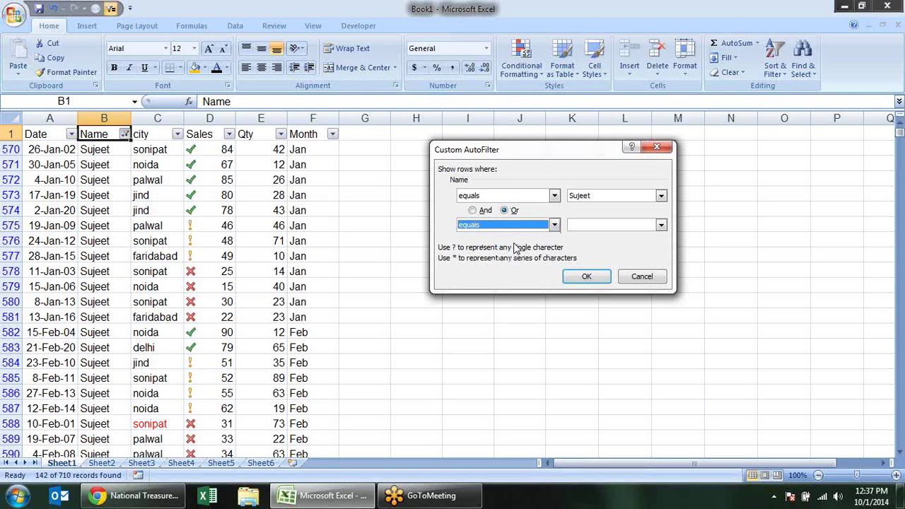
{"action": "left_click", "coordinate": [661, 225]}
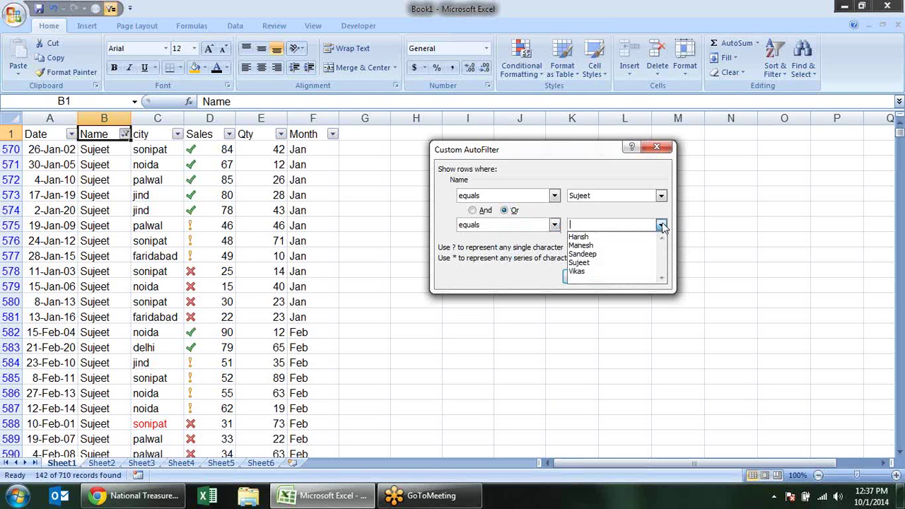
{"action": "left_click", "coordinate": [625, 254]}
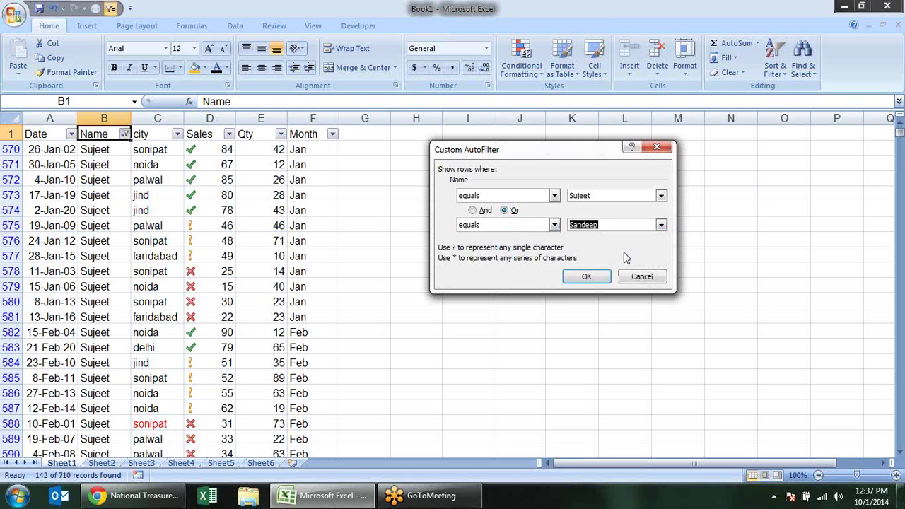
{"action": "left_click", "coordinate": [585, 275]}
{"action": "left_click", "coordinate": [626, 225]}
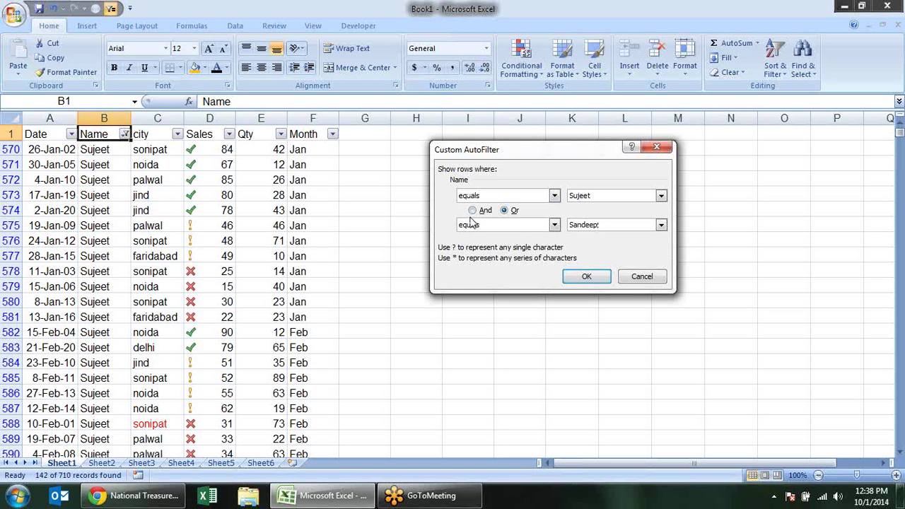
{"action": "left_click", "coordinate": [577, 275]}
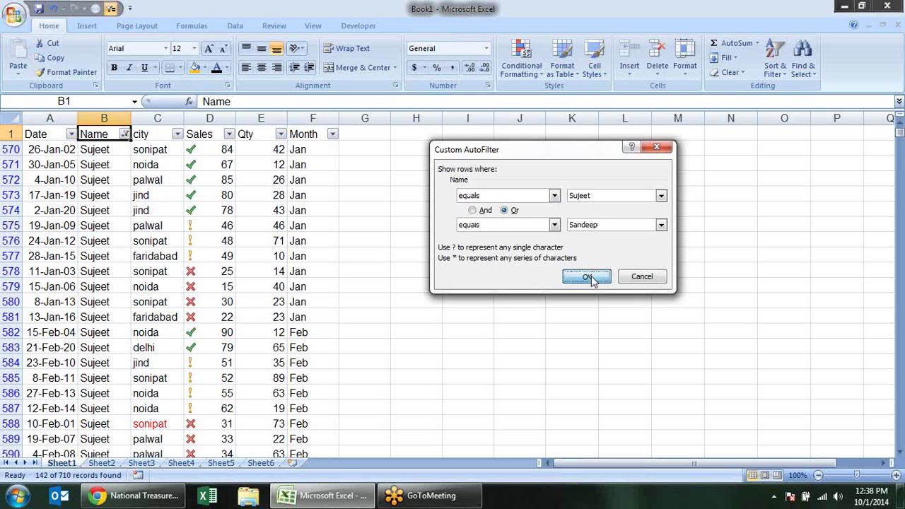
Scroll through the 282 filtered Sujeet and Sandeep records
{"action": "scroll", "coordinate": [191, 248], "scroll_direction": "down", "scroll_amount": 7}
{"action": "scroll", "coordinate": [169, 255], "scroll_direction": "down", "scroll_amount": 6}
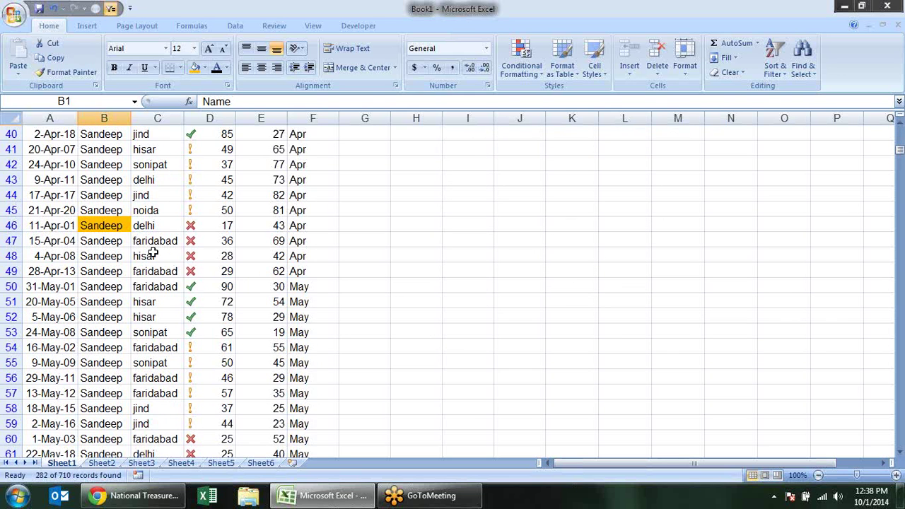
{"action": "scroll", "coordinate": [148, 254], "scroll_direction": "down", "scroll_amount": 6}
{"action": "scroll", "coordinate": [145, 254], "scroll_direction": "down", "scroll_amount": 6}
{"action": "scroll", "coordinate": [150, 275], "scroll_direction": "down", "scroll_amount": 10}
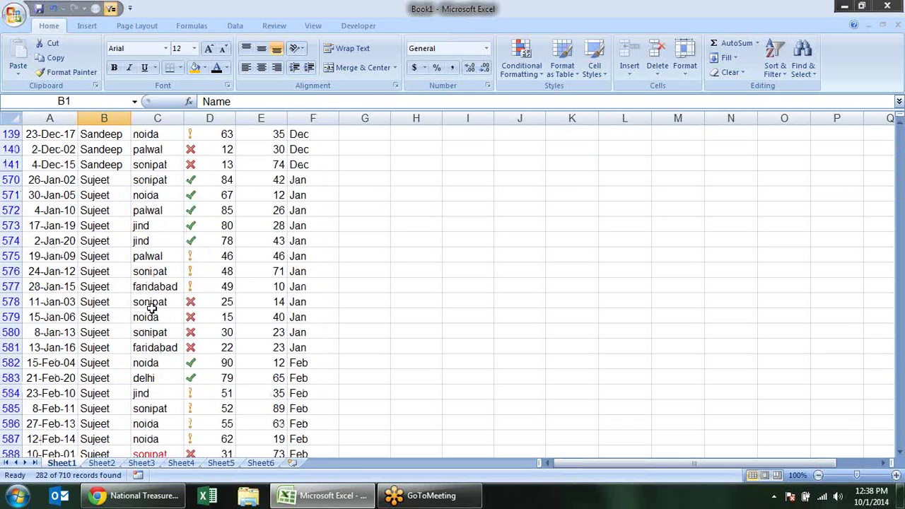
{"action": "scroll", "coordinate": [150, 275], "scroll_direction": "down", "scroll_amount": 3}
{"action": "left_click", "coordinate": [118, 286]}
{"action": "scroll", "coordinate": [186, 275], "scroll_direction": "up", "scroll_amount": 20}
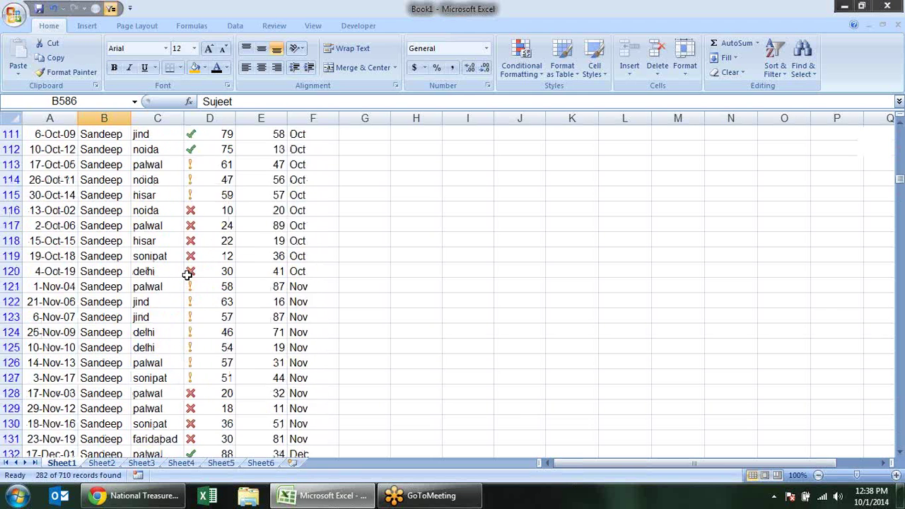
{"action": "scroll", "coordinate": [187, 275], "scroll_direction": "up", "scroll_amount": 15}
{"action": "scroll", "coordinate": [187, 275], "scroll_direction": "up", "scroll_amount": 12}
{"action": "scroll", "coordinate": [187, 275], "scroll_direction": "up", "scroll_amount": 8}
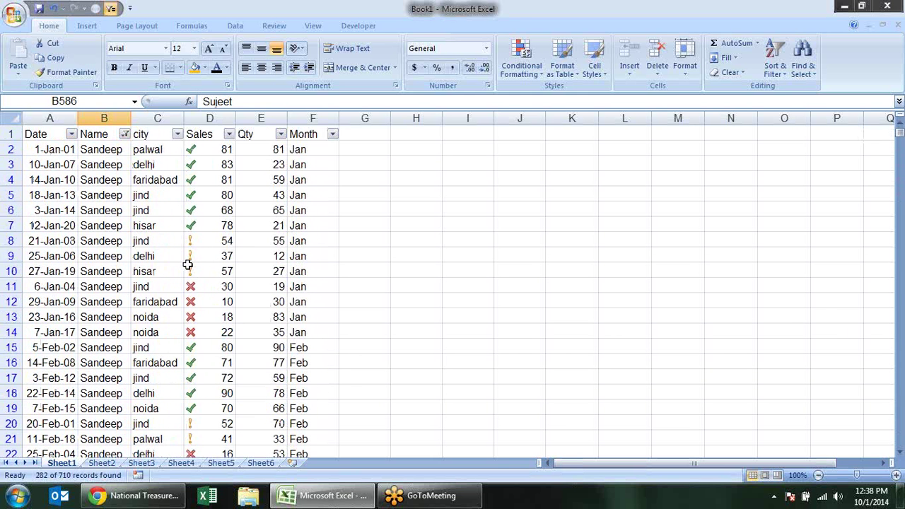
Filter Name with Does Not Equal Harish, leaving 567 of 710 records
{"action": "left_click", "coordinate": [125, 134]}
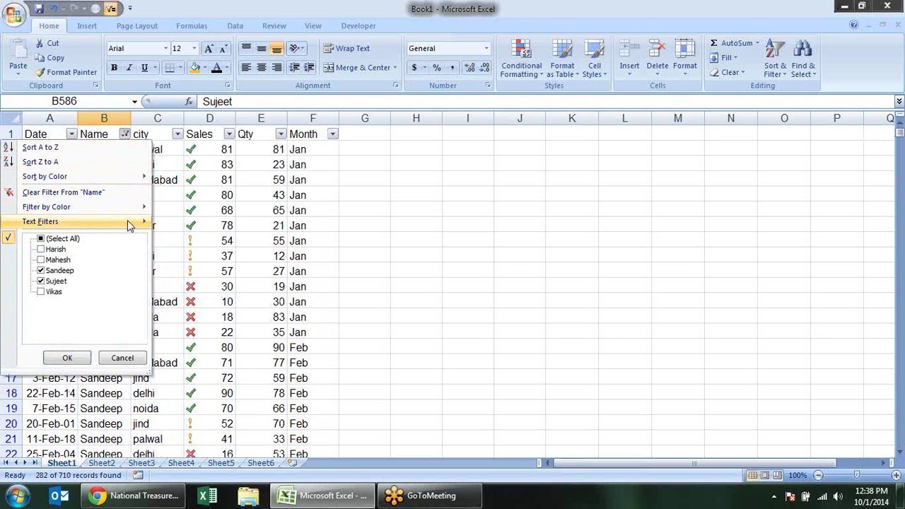
{"action": "mouse_move", "coordinate": [40, 221]}
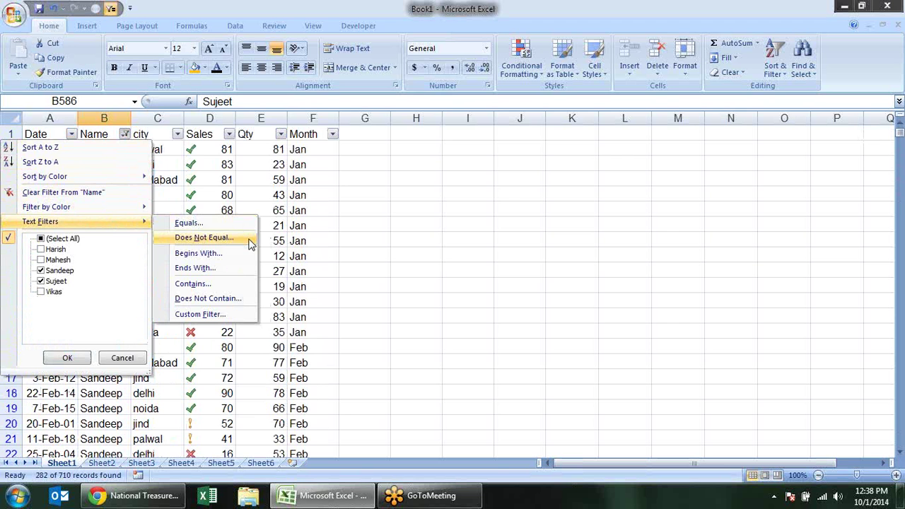
{"action": "left_click", "coordinate": [250, 244]}
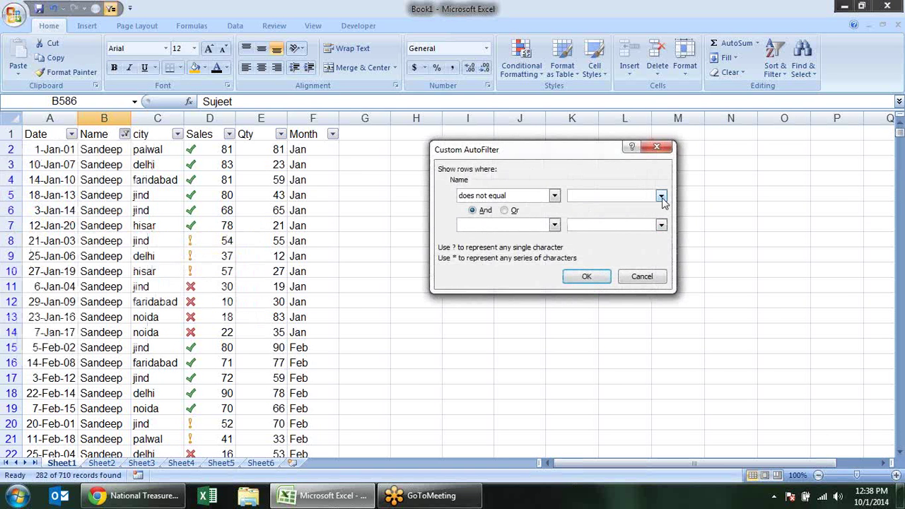
{"action": "left_click", "coordinate": [661, 197]}
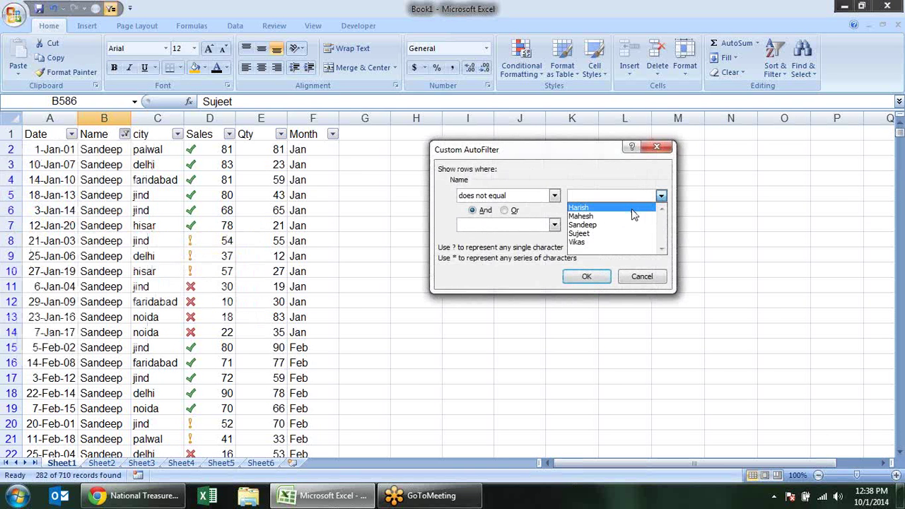
{"action": "left_click", "coordinate": [633, 209]}
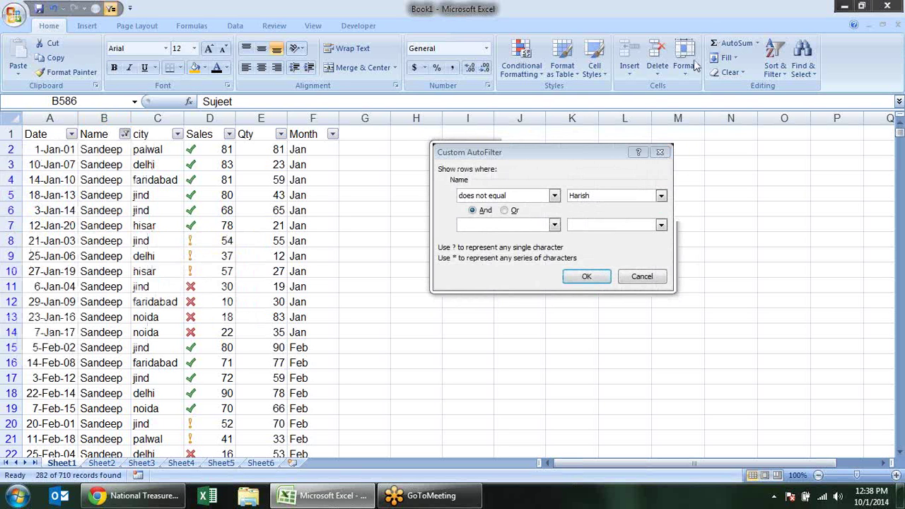
{"action": "left_click", "coordinate": [586, 276]}
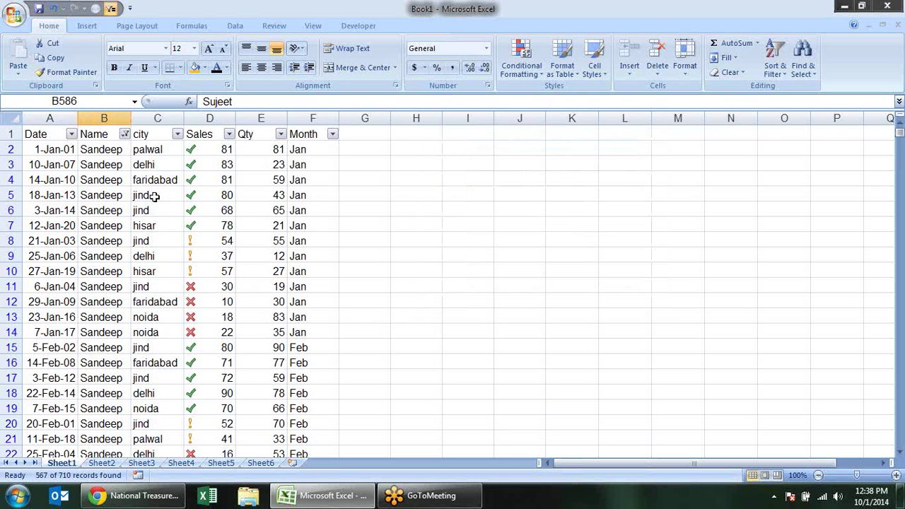
{"action": "left_click", "coordinate": [125, 134]}
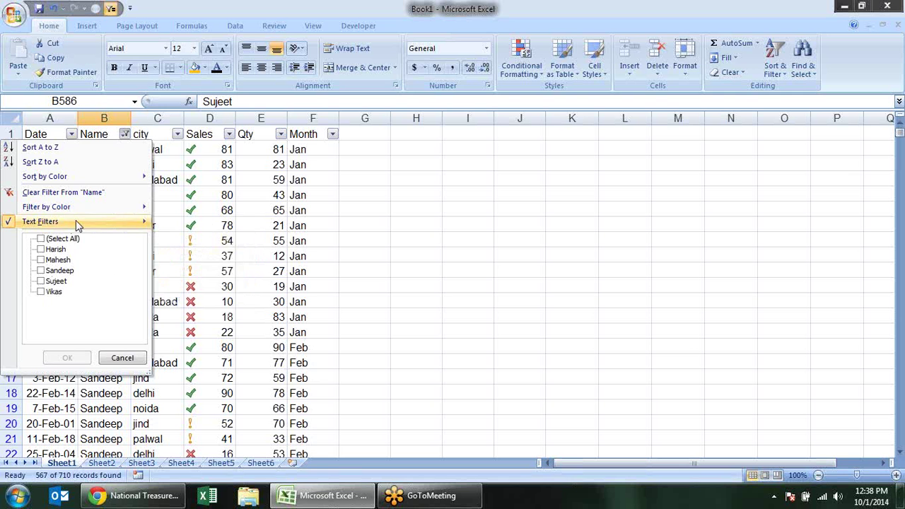
{"action": "mouse_move", "coordinate": [78, 221]}
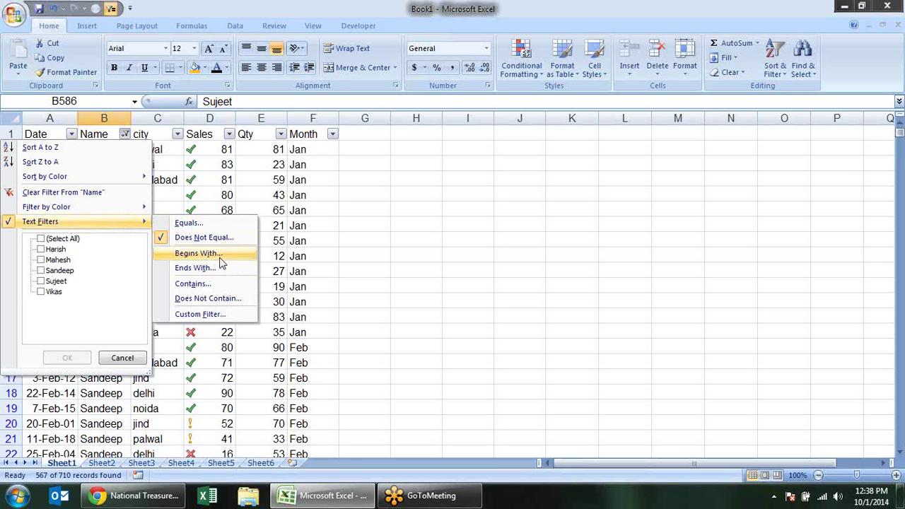
Filter Name to entries beginning with s (282 of 710 records) and scroll through the results
{"action": "left_click", "coordinate": [199, 253]}
{"action": "type", "text": "s"}
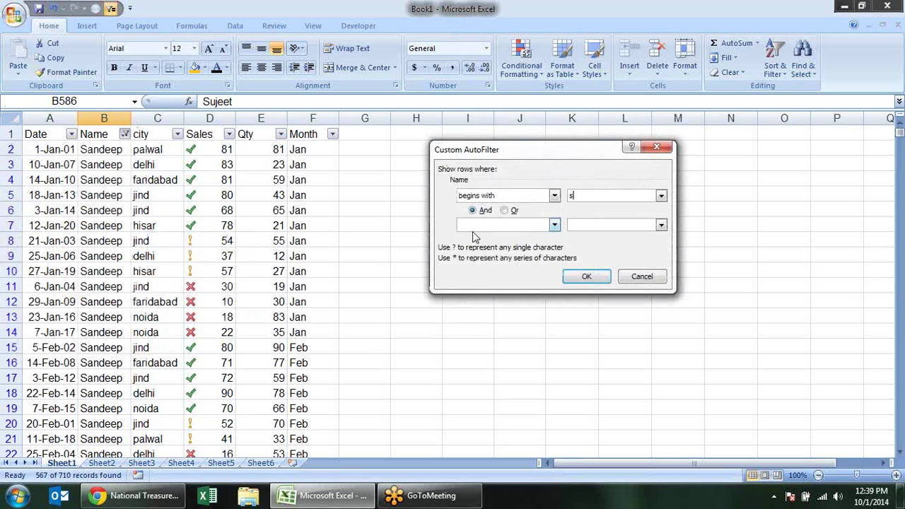
{"action": "left_click", "coordinate": [597, 277]}
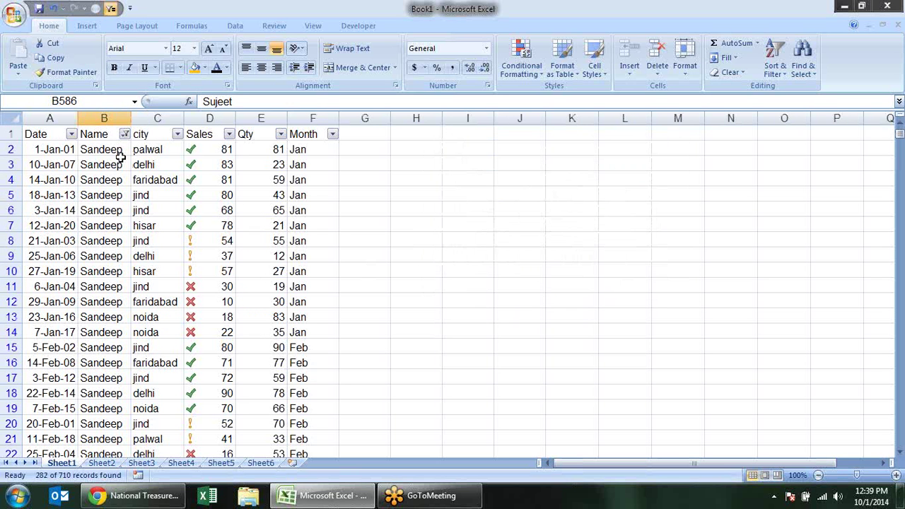
{"action": "scroll", "coordinate": [118, 162], "scroll_direction": "down", "scroll_amount": 9}
{"action": "scroll", "coordinate": [113, 177], "scroll_direction": "down", "scroll_amount": 12}
{"action": "scroll", "coordinate": [113, 184], "scroll_direction": "down", "scroll_amount": 8}
{"action": "scroll", "coordinate": [114, 191], "scroll_direction": "down", "scroll_amount": 8}
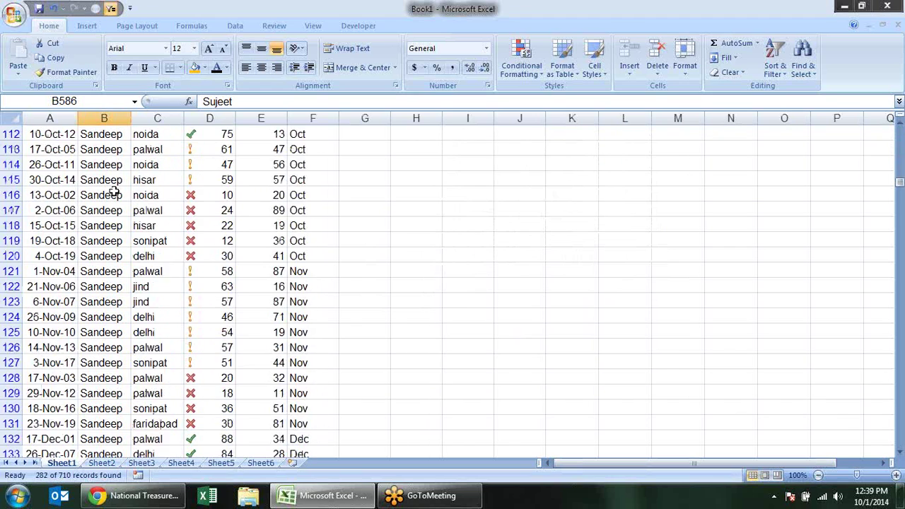
{"action": "scroll", "coordinate": [113, 191], "scroll_direction": "down", "scroll_amount": 8}
{"action": "scroll", "coordinate": [115, 202], "scroll_direction": "down", "scroll_amount": 9}
{"action": "scroll", "coordinate": [116, 202], "scroll_direction": "down", "scroll_amount": 11}
{"action": "scroll", "coordinate": [115, 204], "scroll_direction": "down", "scroll_amount": 12}
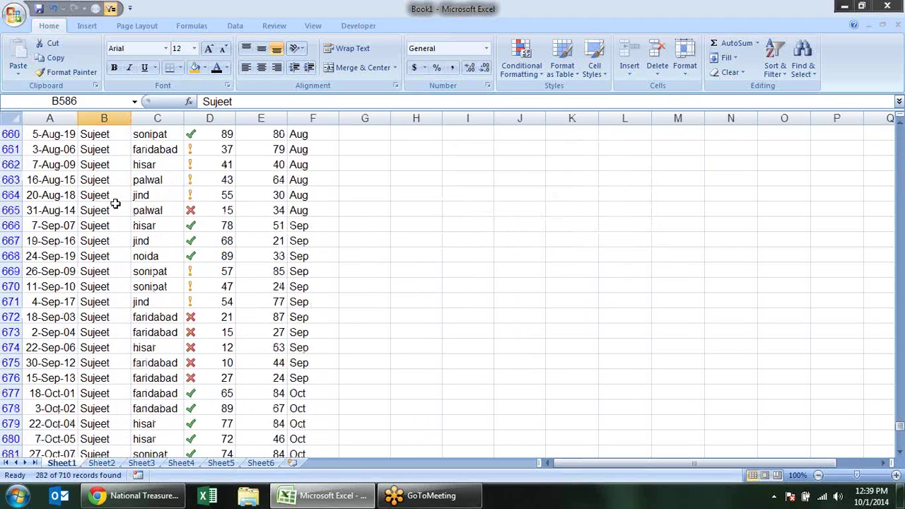
{"action": "scroll", "coordinate": [116, 203], "scroll_direction": "down", "scroll_amount": 10}
{"action": "scroll", "coordinate": [116, 204], "scroll_direction": "down", "scroll_amount": 6}
{"action": "scroll", "coordinate": [116, 203], "scroll_direction": "up", "scroll_amount": 8}
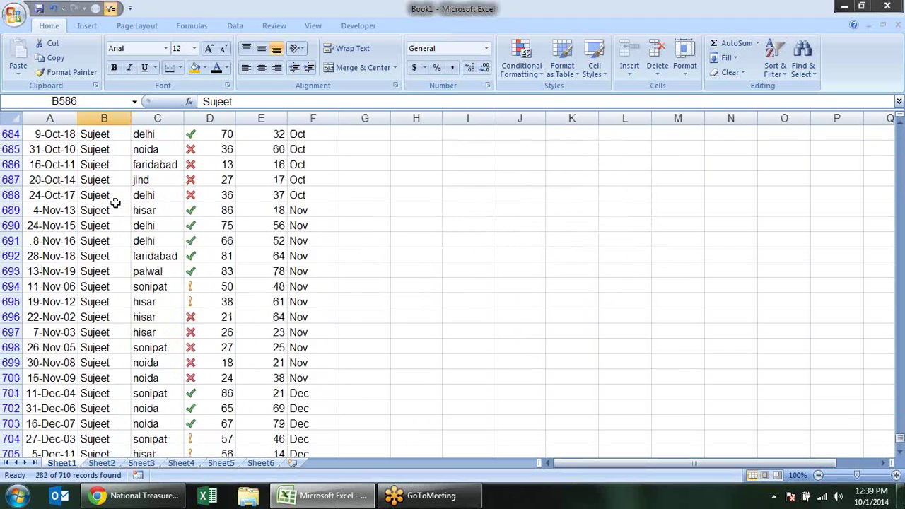
{"action": "scroll", "coordinate": [115, 203], "scroll_direction": "up", "scroll_amount": 17}
{"action": "scroll", "coordinate": [116, 203], "scroll_direction": "up", "scroll_amount": 11}
{"action": "scroll", "coordinate": [115, 203], "scroll_direction": "up", "scroll_amount": 9}
{"action": "scroll", "coordinate": [115, 203], "scroll_direction": "up", "scroll_amount": 12}
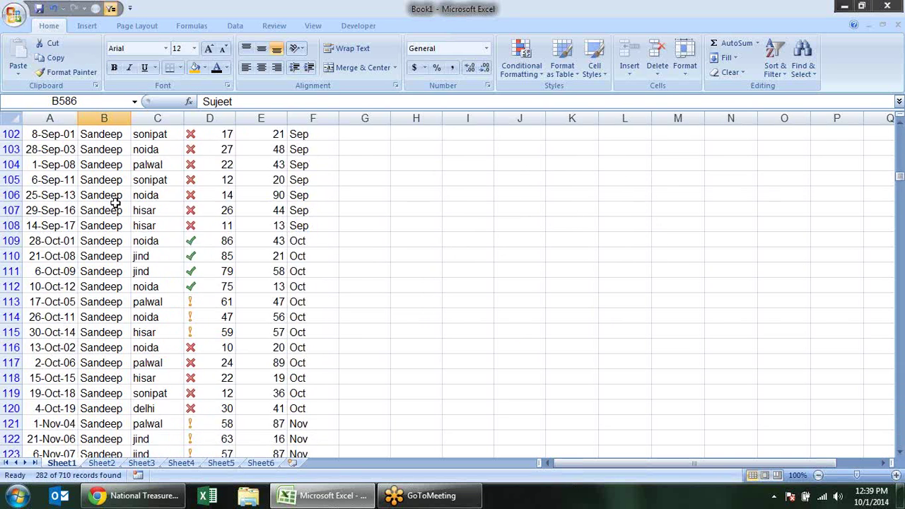
{"action": "scroll", "coordinate": [116, 203], "scroll_direction": "up", "scroll_amount": 12}
{"action": "scroll", "coordinate": [115, 203], "scroll_direction": "up", "scroll_amount": 9}
{"action": "scroll", "coordinate": [115, 203], "scroll_direction": "up", "scroll_amount": 12}
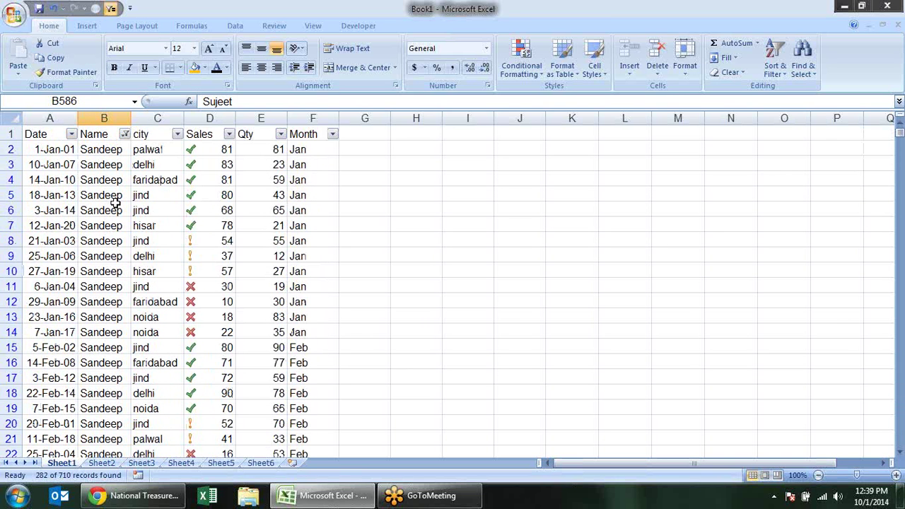
{"action": "left_click", "coordinate": [124, 133]}
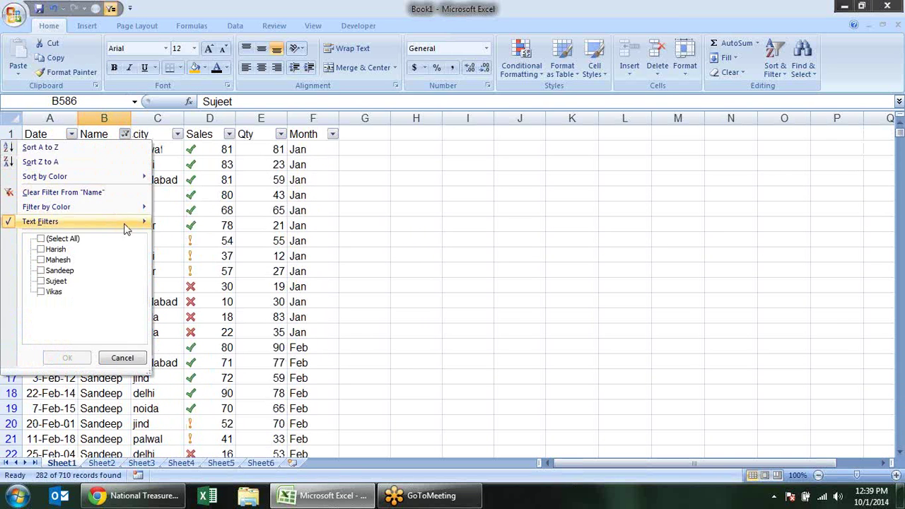
{"action": "mouse_move", "coordinate": [81, 221]}
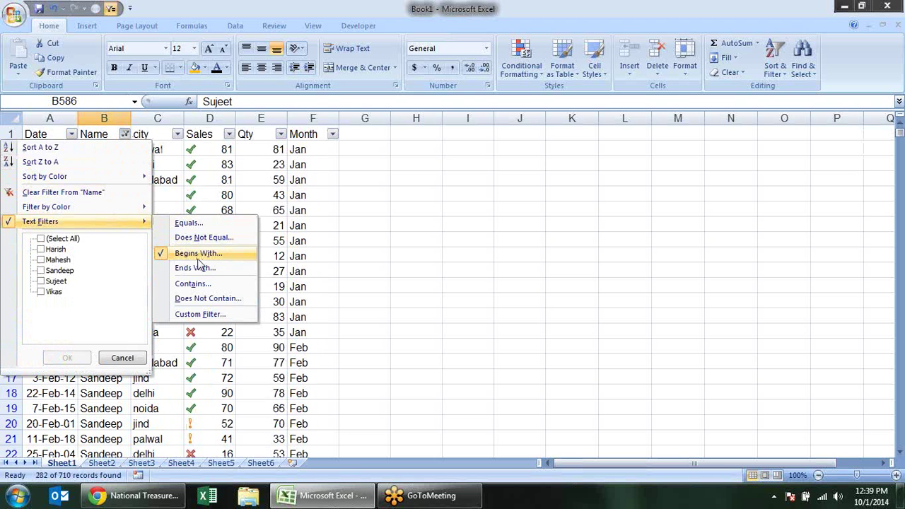
{"action": "left_click", "coordinate": [198, 256]}
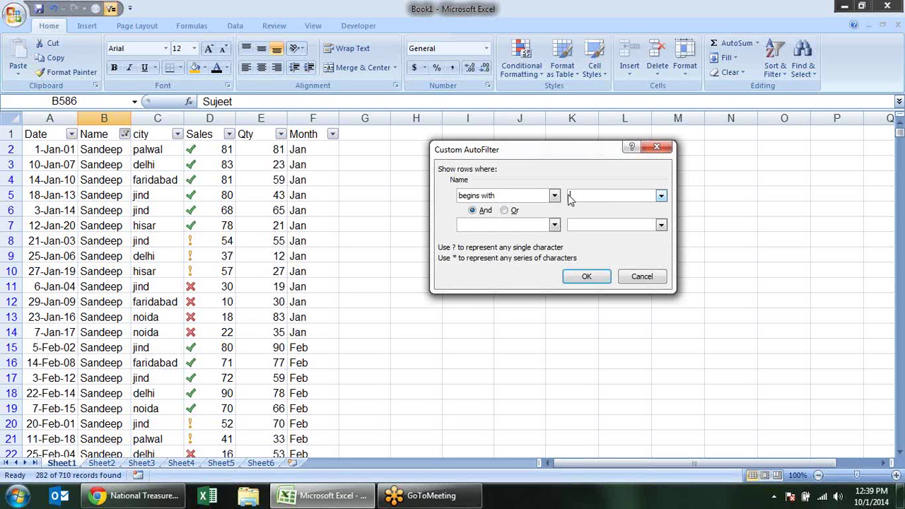
{"action": "left_click", "coordinate": [556, 198]}
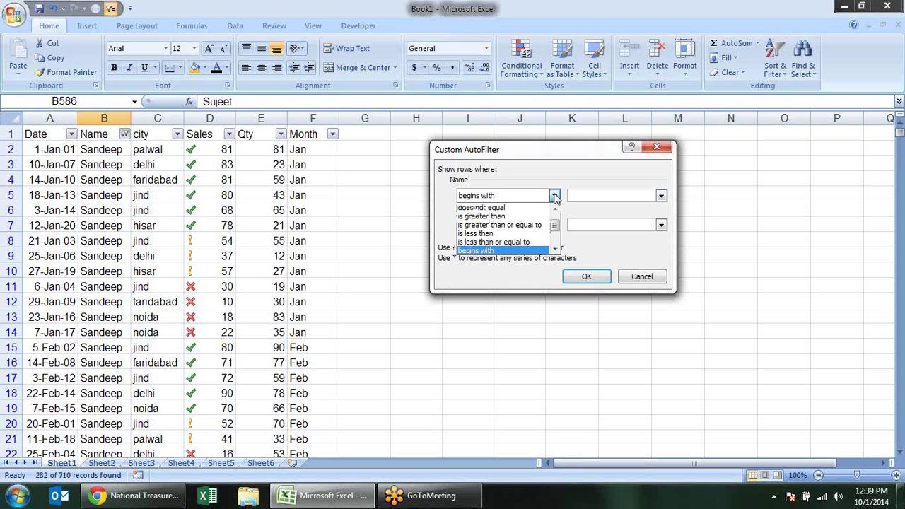
{"action": "key", "text": "Escape"}
{"action": "key", "text": "Escape"}
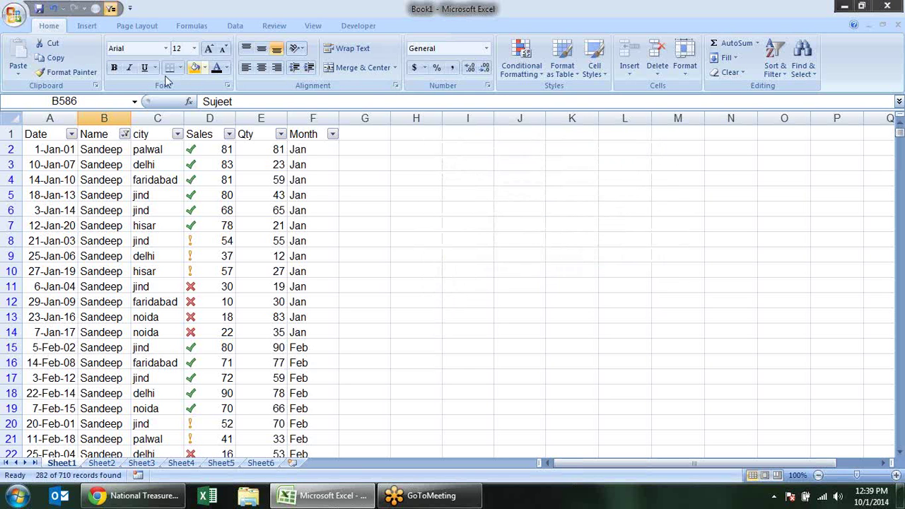
Apply a Name ends-with h filter, showing 285 of 710 records
{"action": "left_click", "coordinate": [124, 135]}
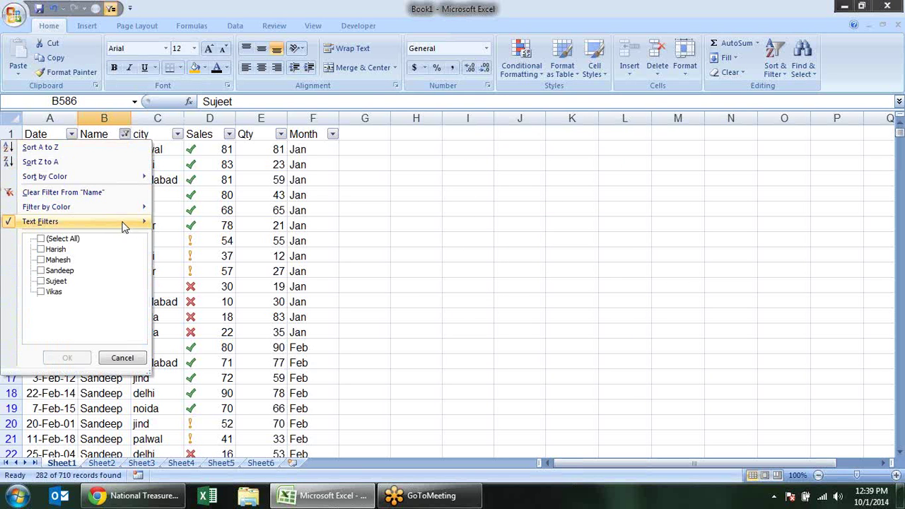
{"action": "mouse_move", "coordinate": [70, 221]}
{"action": "left_click", "coordinate": [225, 269]}
{"action": "type", "text": "h"}
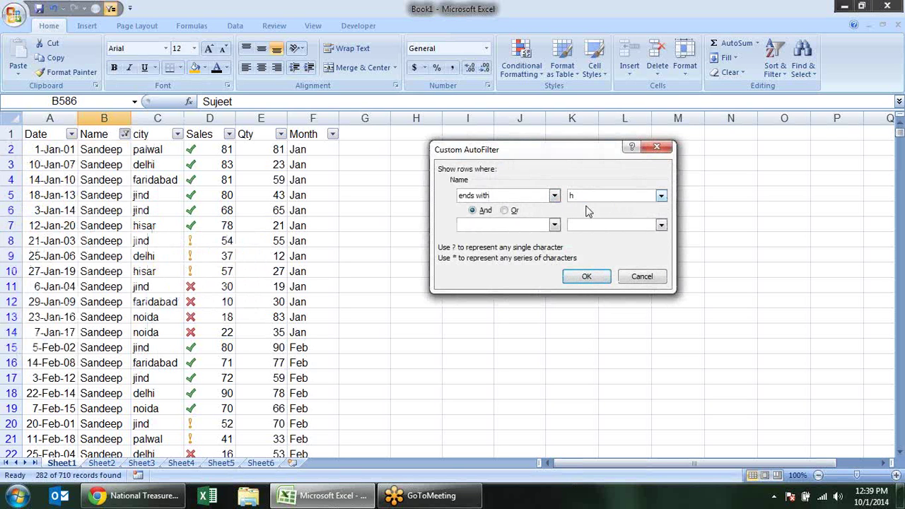
{"action": "left_click", "coordinate": [587, 277]}
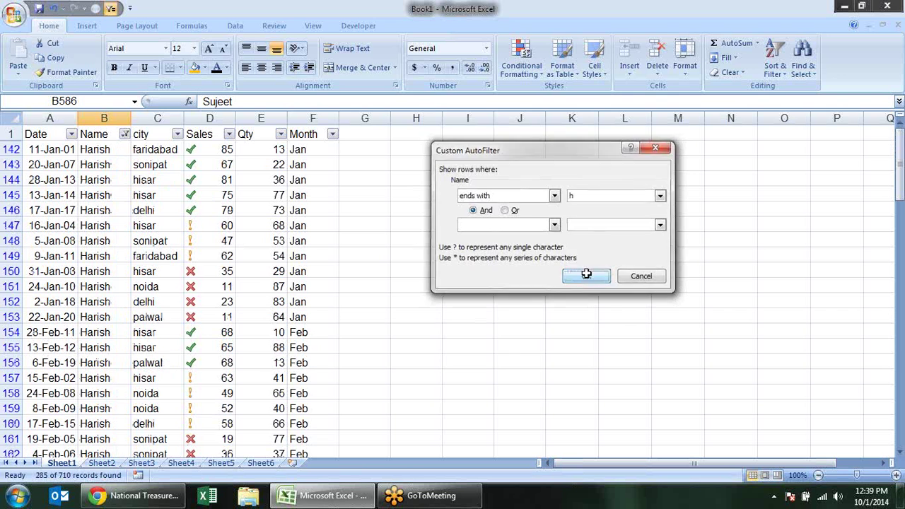
{"action": "left_click", "coordinate": [124, 149]}
{"action": "left_click", "coordinate": [106, 179]}
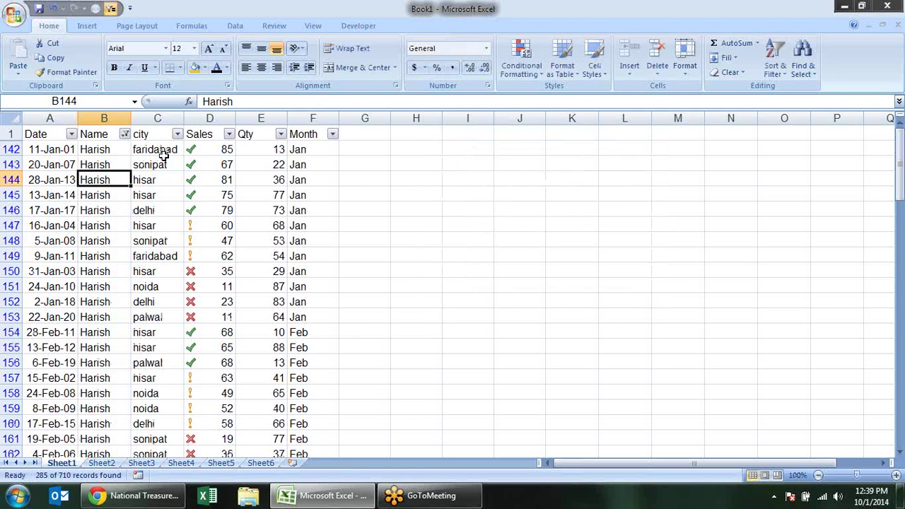
Scroll through the Harish and Mahesh rows and return to the top of the table
{"action": "scroll", "coordinate": [159, 155], "scroll_direction": "down", "scroll_amount": 6}
{"action": "scroll", "coordinate": [135, 170], "scroll_direction": "down", "scroll_amount": 9}
{"action": "scroll", "coordinate": [150, 189], "scroll_direction": "down", "scroll_amount": 13}
{"action": "scroll", "coordinate": [145, 226], "scroll_direction": "down", "scroll_amount": 8}
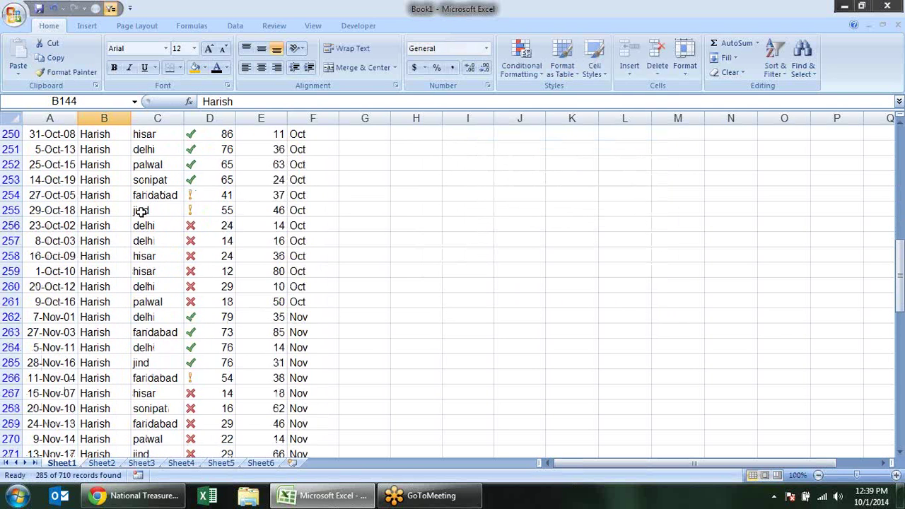
{"action": "scroll", "coordinate": [123, 241], "scroll_direction": "down", "scroll_amount": 8}
{"action": "scroll", "coordinate": [120, 220], "scroll_direction": "down", "scroll_amount": 2}
{"action": "scroll", "coordinate": [117, 301], "scroll_direction": "down", "scroll_amount": 6}
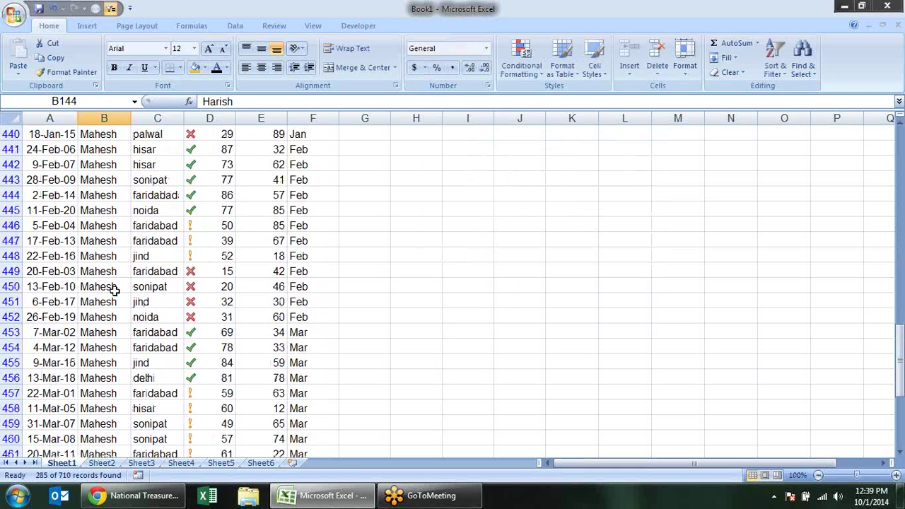
{"action": "scroll", "coordinate": [116, 290], "scroll_direction": "down", "scroll_amount": 9}
{"action": "scroll", "coordinate": [117, 287], "scroll_direction": "down", "scroll_amount": 13}
{"action": "scroll", "coordinate": [116, 284], "scroll_direction": "down", "scroll_amount": 3}
{"action": "scroll", "coordinate": [117, 285], "scroll_direction": "down", "scroll_amount": 10}
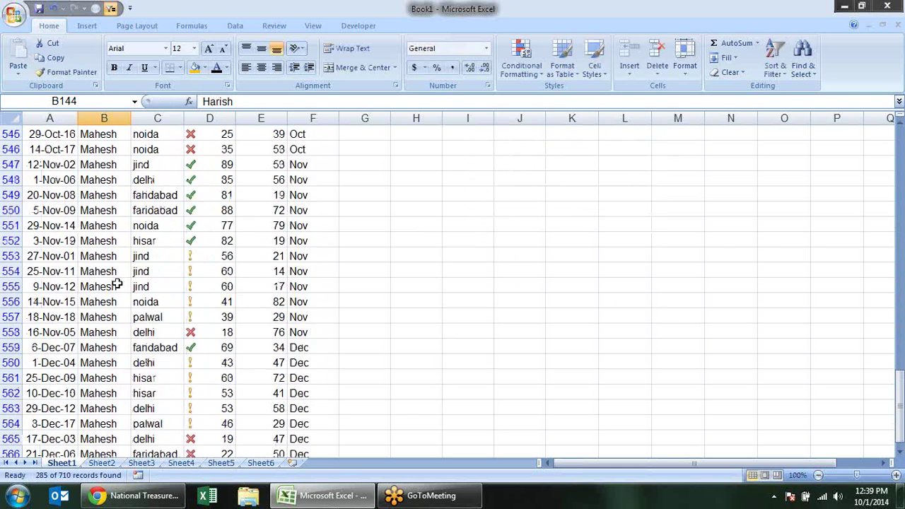
{"action": "scroll", "coordinate": [116, 283], "scroll_direction": "down", "scroll_amount": 6}
{"action": "scroll", "coordinate": [120, 272], "scroll_direction": "up", "scroll_amount": 7}
{"action": "left_click", "coordinate": [112, 253]}
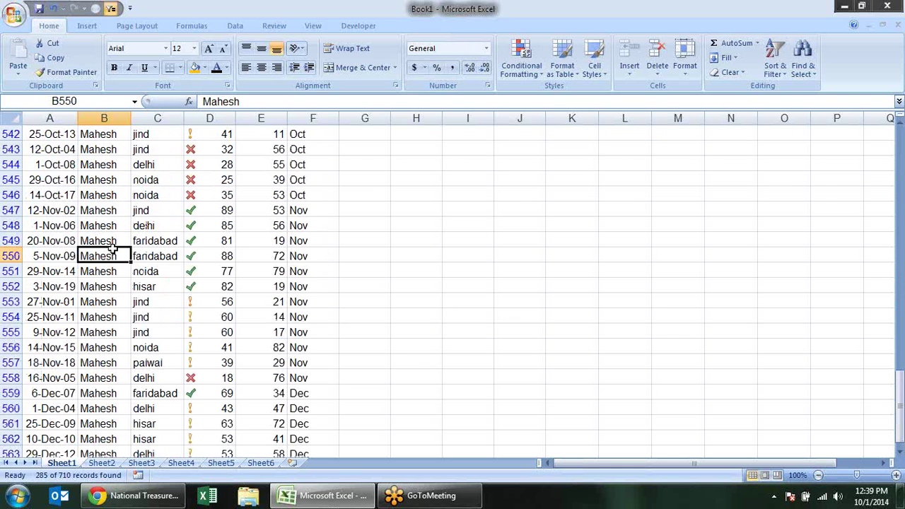
{"action": "key", "text": "ctrl+Up"}
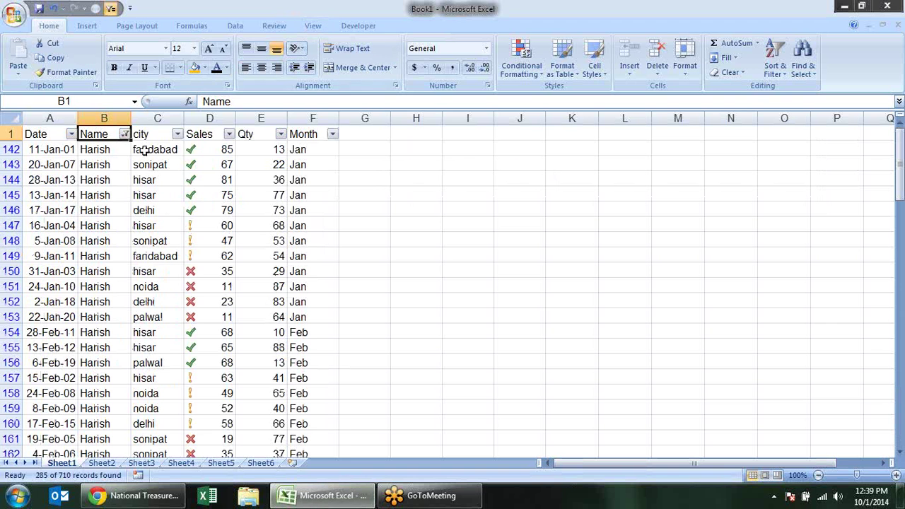
{"action": "left_click", "coordinate": [125, 135]}
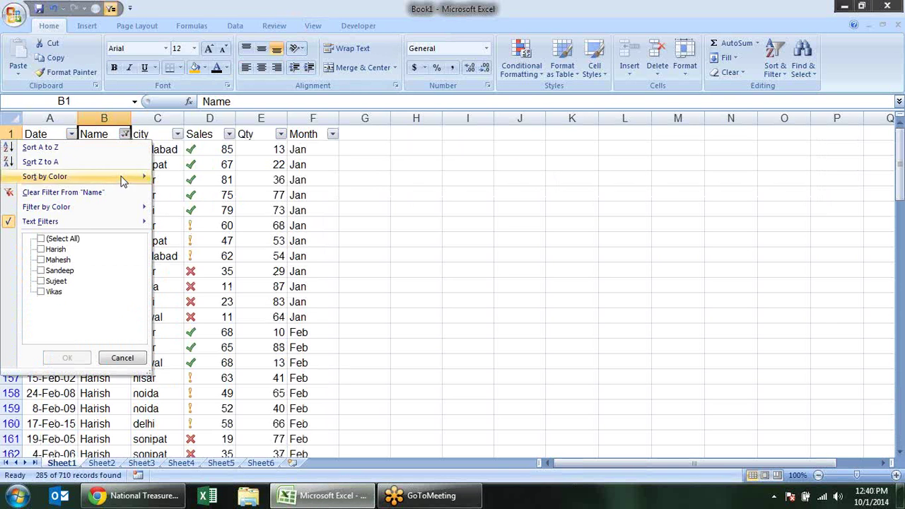
{"action": "mouse_move", "coordinate": [40, 222]}
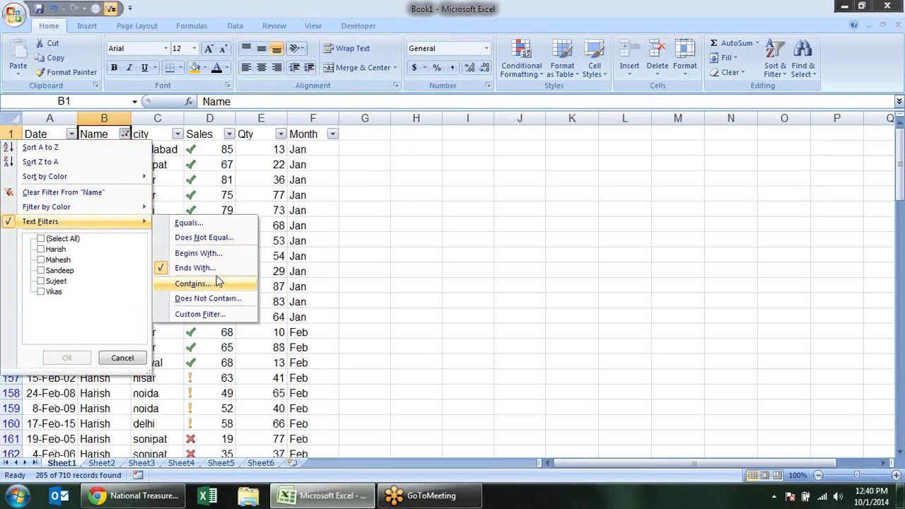
Apply a Name Contains filter leaving Sandeep and Sujeet rows (282 of 710) and review them
{"action": "left_click", "coordinate": [221, 284]}
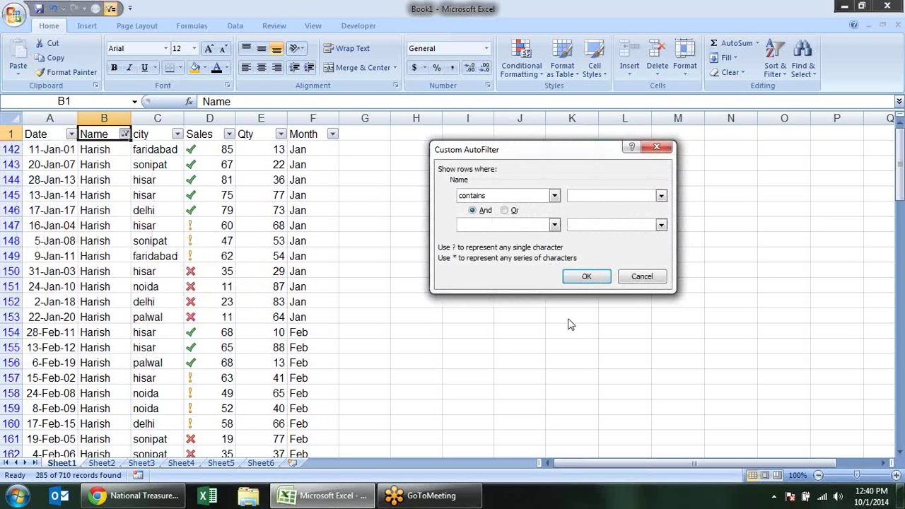
{"action": "type", "text": "ee"}
{"action": "key", "text": "Return"}
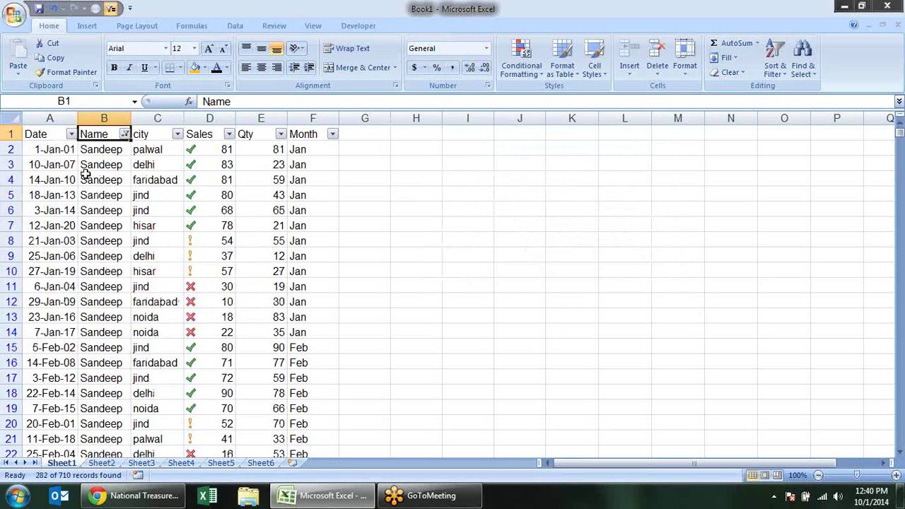
{"action": "scroll", "coordinate": [88, 183], "scroll_direction": "down", "scroll_amount": 6}
{"action": "scroll", "coordinate": [91, 188], "scroll_direction": "down", "scroll_amount": 9}
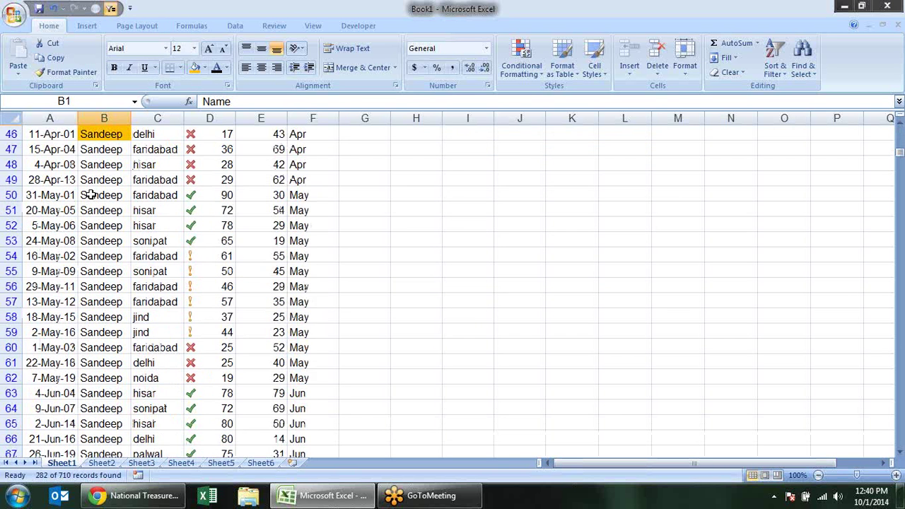
{"action": "scroll", "coordinate": [92, 189], "scroll_direction": "down", "scroll_amount": 11}
{"action": "scroll", "coordinate": [92, 189], "scroll_direction": "down", "scroll_amount": 15}
{"action": "scroll", "coordinate": [94, 191], "scroll_direction": "down", "scroll_amount": 20}
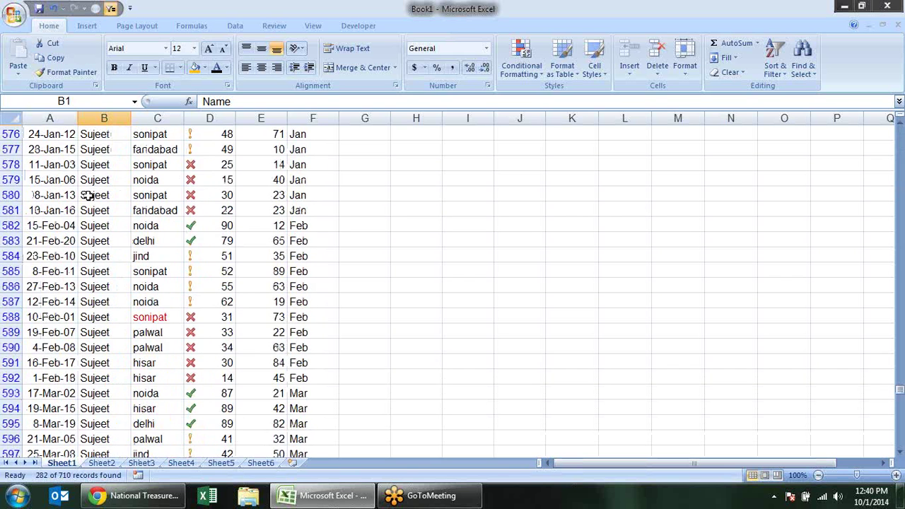
{"action": "scroll", "coordinate": [94, 212], "scroll_direction": "down", "scroll_amount": 8}
{"action": "scroll", "coordinate": [94, 230], "scroll_direction": "down", "scroll_amount": 8}
{"action": "scroll", "coordinate": [93, 234], "scroll_direction": "down", "scroll_amount": 10}
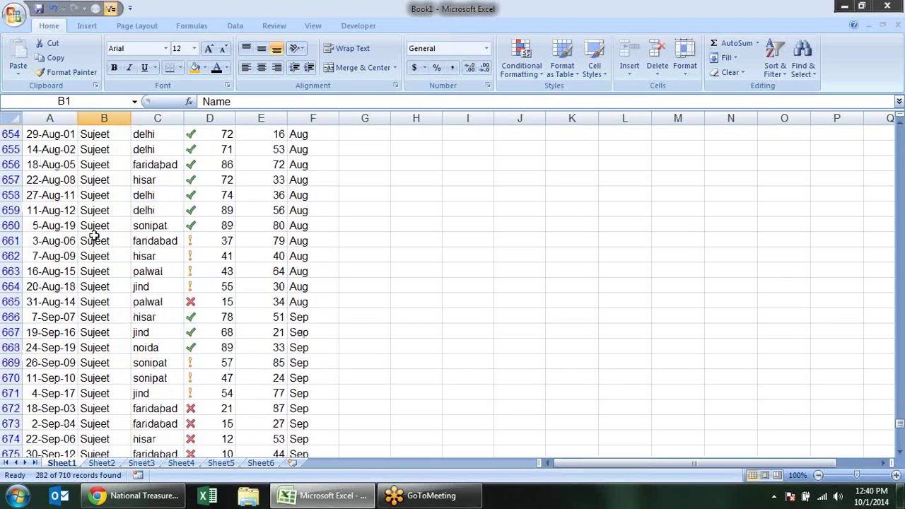
{"action": "scroll", "coordinate": [94, 236], "scroll_direction": "down", "scroll_amount": 16}
{"action": "left_click", "coordinate": [126, 208]}
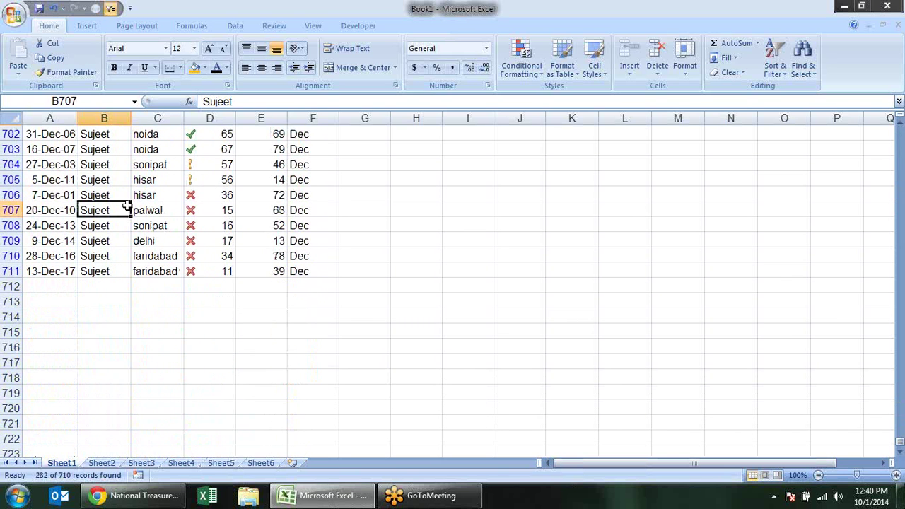
{"action": "key", "text": "ctrl+Up"}
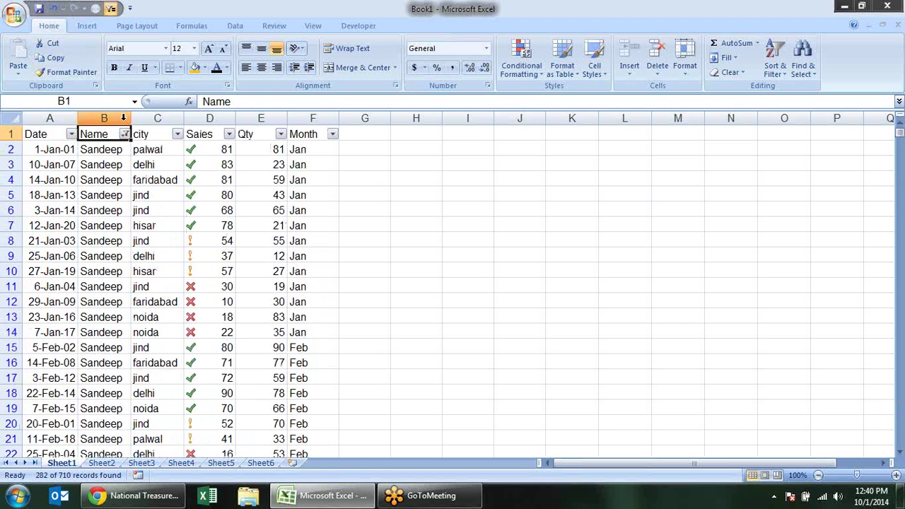
{"action": "left_click", "coordinate": [124, 134]}
{"action": "mouse_move", "coordinate": [40, 221]}
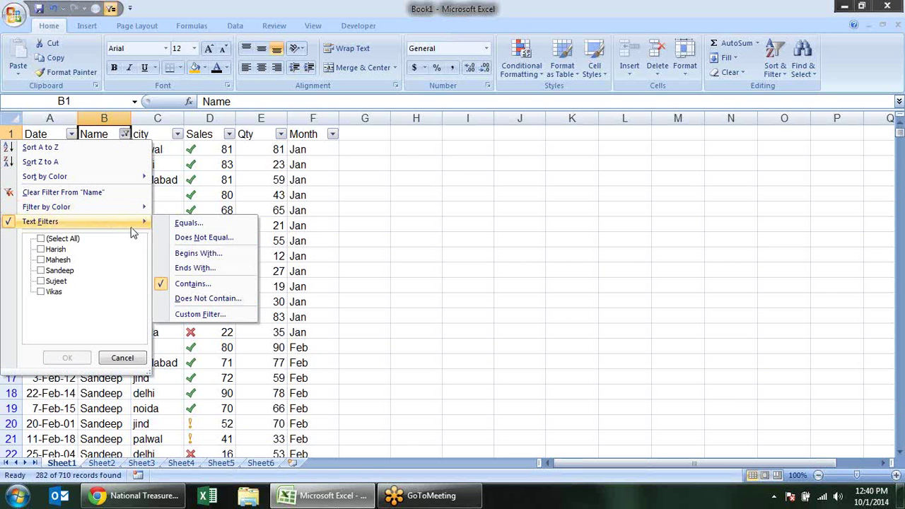
Filter Name to exclude entries containing 'ee', leaving 428 of 710 records
{"action": "left_click", "coordinate": [212, 297]}
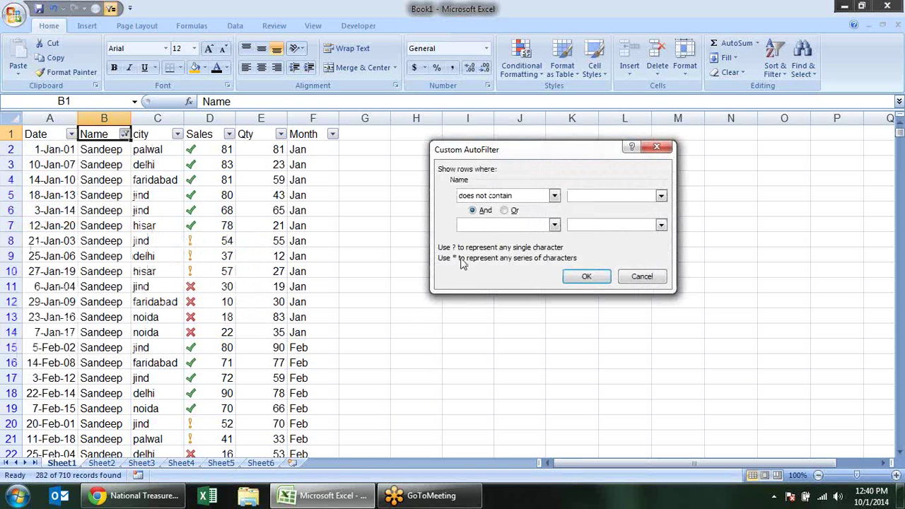
{"action": "type", "text": "ee"}
{"action": "left_click", "coordinate": [577, 275]}
{"action": "left_click", "coordinate": [133, 180]}
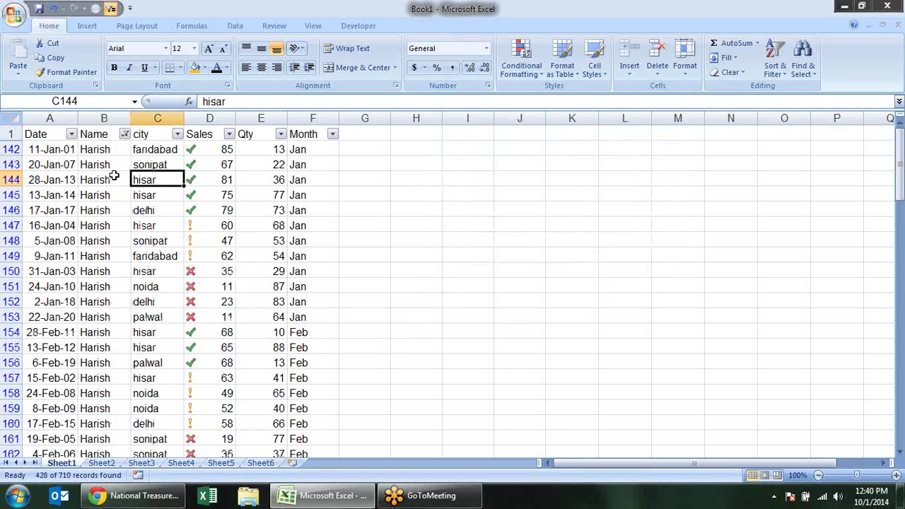
{"action": "left_click", "coordinate": [113, 176]}
Scroll through the remaining Harish and Vikas rows and return to the top of the table
{"action": "scroll", "coordinate": [143, 203], "scroll_direction": "down", "scroll_amount": 2}
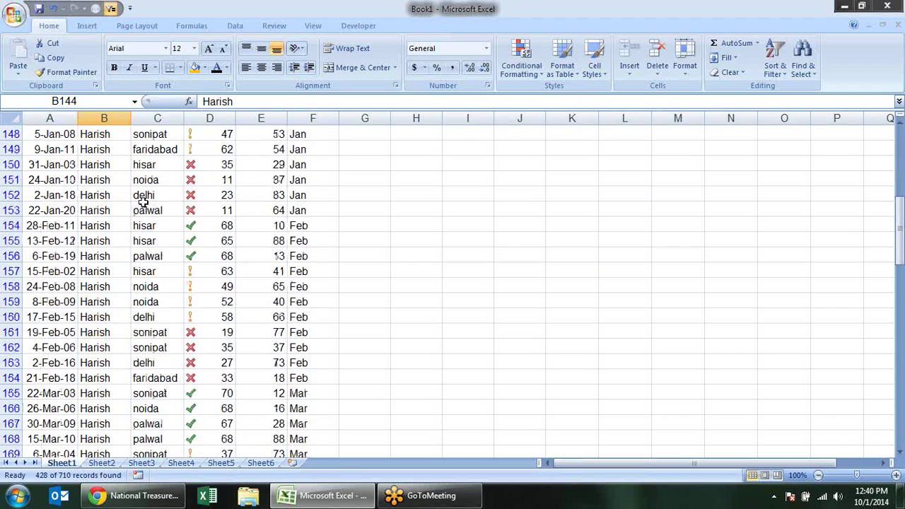
{"action": "scroll", "coordinate": [143, 203], "scroll_direction": "down", "scroll_amount": 12}
{"action": "scroll", "coordinate": [128, 189], "scroll_direction": "down", "scroll_amount": 7}
{"action": "scroll", "coordinate": [128, 188], "scroll_direction": "down", "scroll_amount": 7}
{"action": "scroll", "coordinate": [129, 184], "scroll_direction": "down", "scroll_amount": 6}
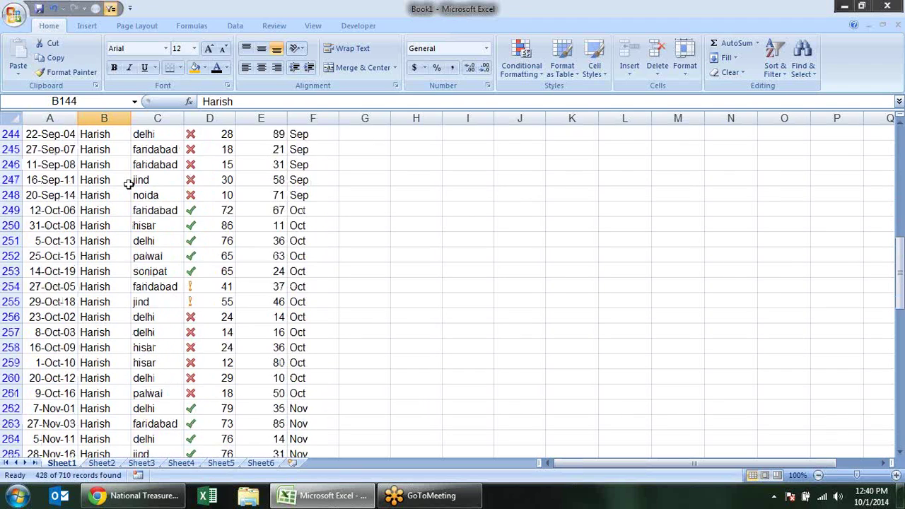
{"action": "scroll", "coordinate": [128, 184], "scroll_direction": "down", "scroll_amount": 8}
{"action": "scroll", "coordinate": [129, 184], "scroll_direction": "up", "scroll_amount": 7}
{"action": "scroll", "coordinate": [129, 184], "scroll_direction": "down", "scroll_amount": 8}
{"action": "scroll", "coordinate": [128, 184], "scroll_direction": "down", "scroll_amount": 5}
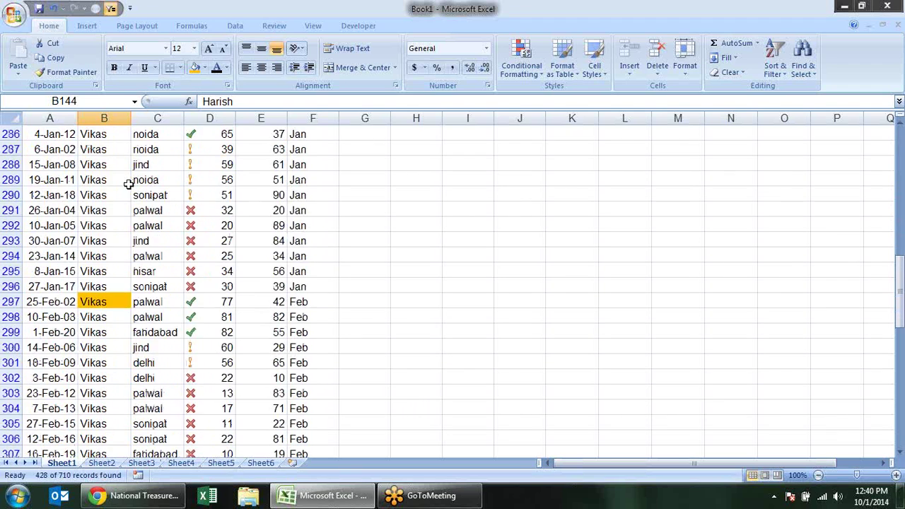
{"action": "scroll", "coordinate": [129, 183], "scroll_direction": "down", "scroll_amount": 7}
{"action": "scroll", "coordinate": [129, 184], "scroll_direction": "up", "scroll_amount": 3}
{"action": "scroll", "coordinate": [129, 183], "scroll_direction": "up", "scroll_amount": 6}
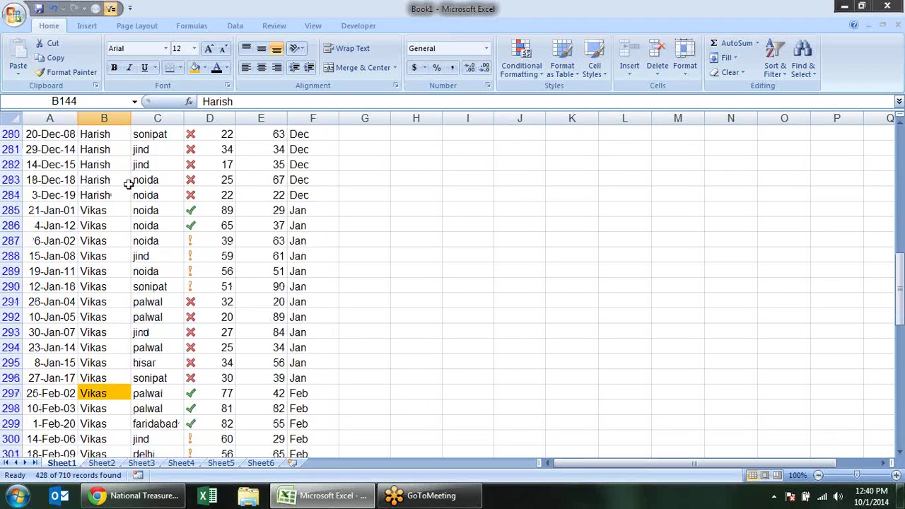
{"action": "scroll", "coordinate": [129, 184], "scroll_direction": "up", "scroll_amount": 4}
{"action": "left_click", "coordinate": [111, 182]}
{"action": "key", "text": "ctrl+Up"}
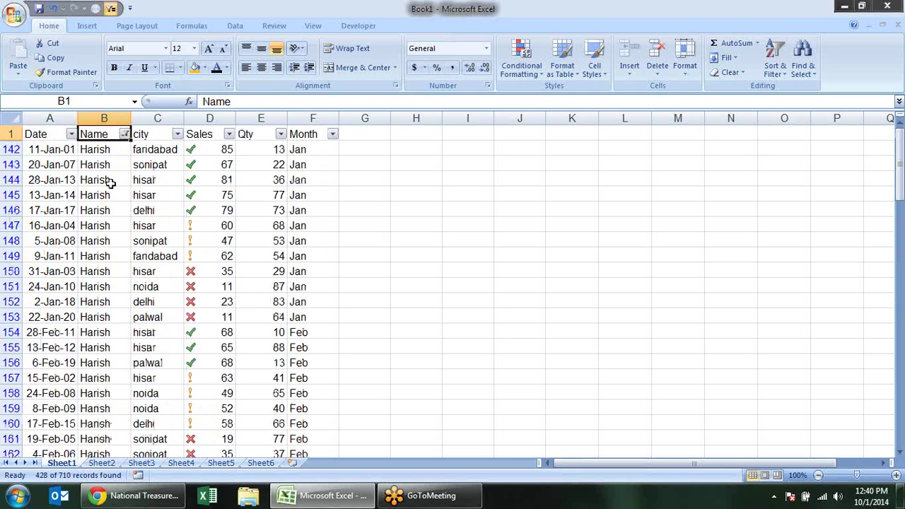
{"action": "left_click", "coordinate": [125, 135]}
{"action": "mouse_move", "coordinate": [41, 221]}
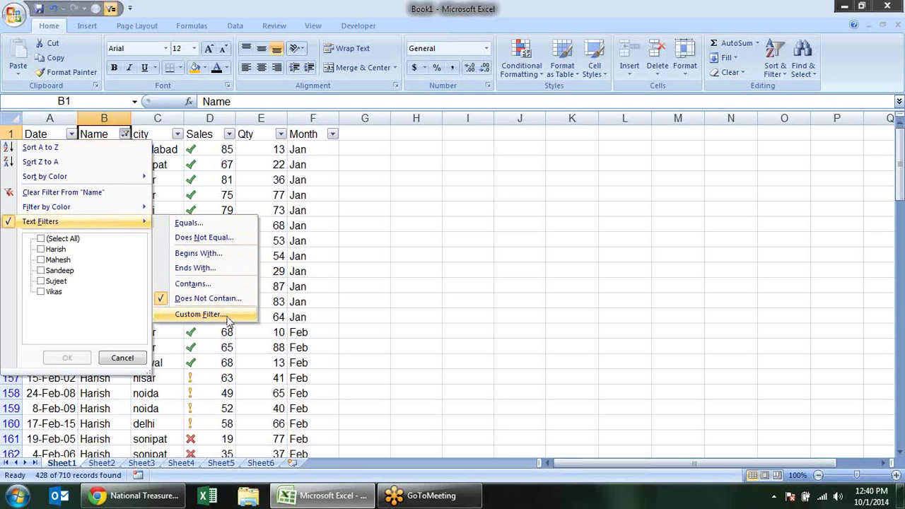
{"action": "left_click", "coordinate": [200, 315]}
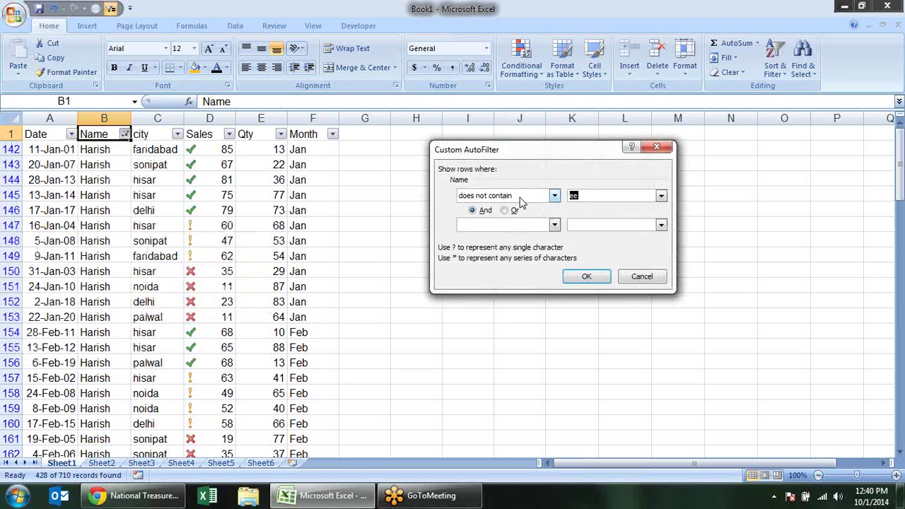
{"action": "left_click", "coordinate": [554, 195]}
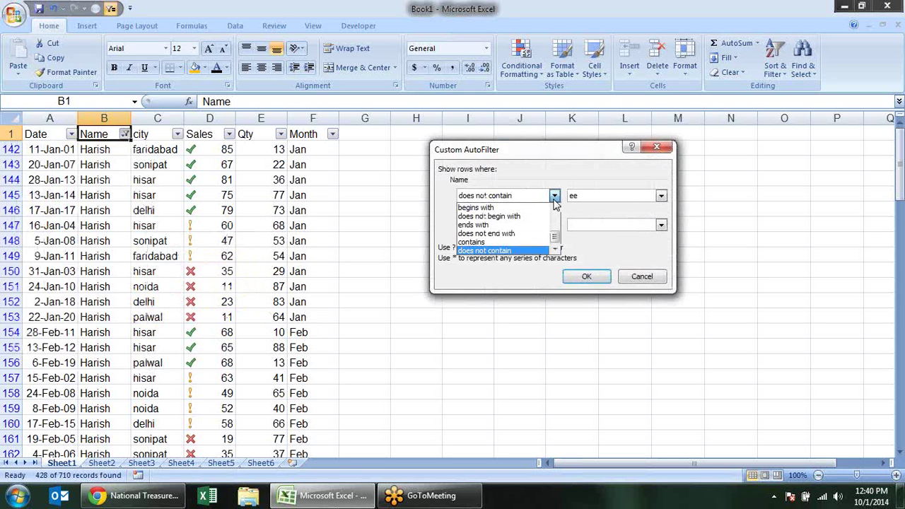
{"action": "left_click_drag", "start_coordinate": [556, 249], "coordinate": [555, 223]}
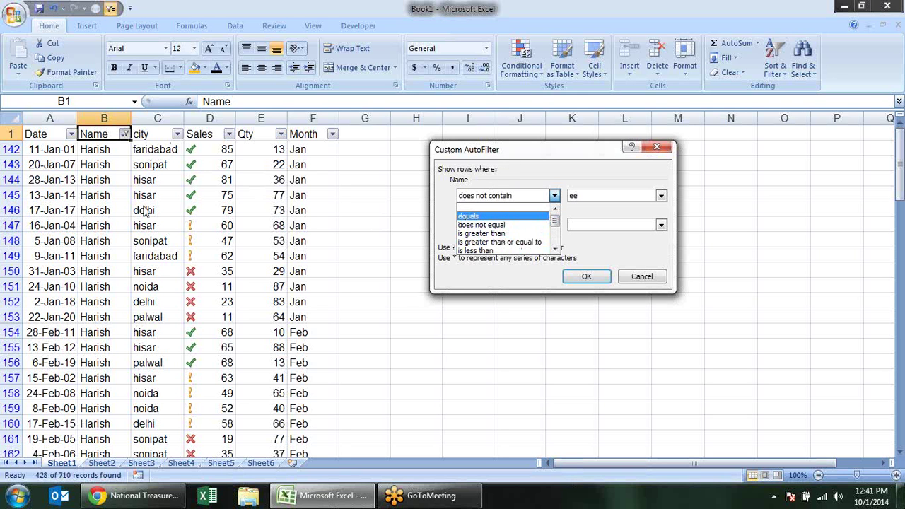
{"action": "left_click_drag", "start_coordinate": [556, 223], "coordinate": [556, 248]}
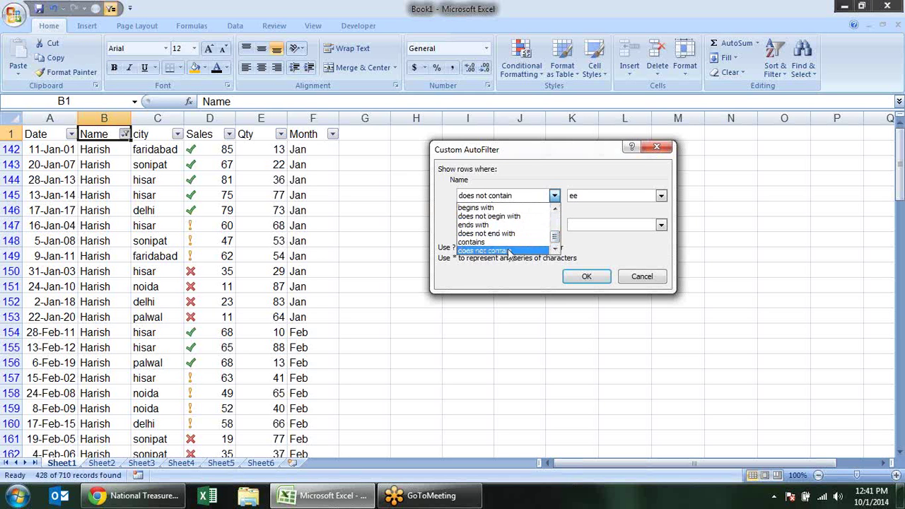
{"action": "left_click", "coordinate": [513, 217]}
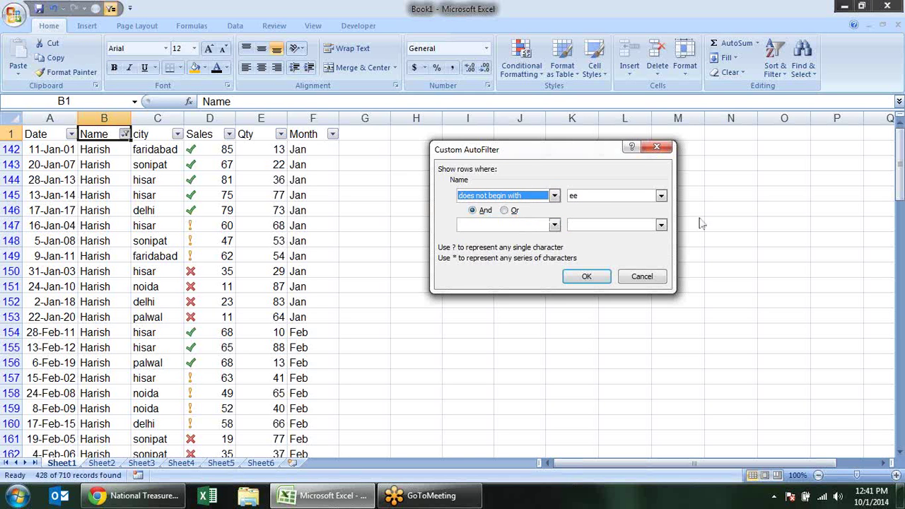
{"action": "left_click", "coordinate": [642, 276]}
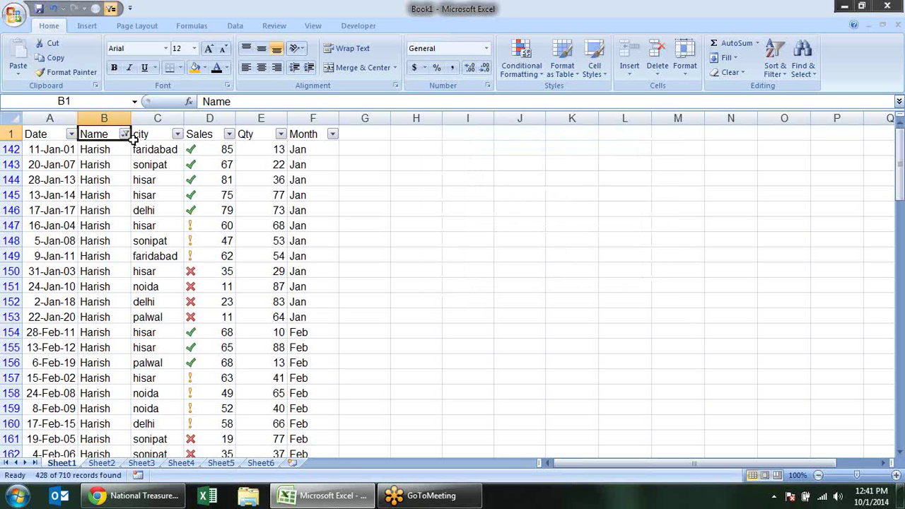
{"action": "key", "text": "ctrl+z"}
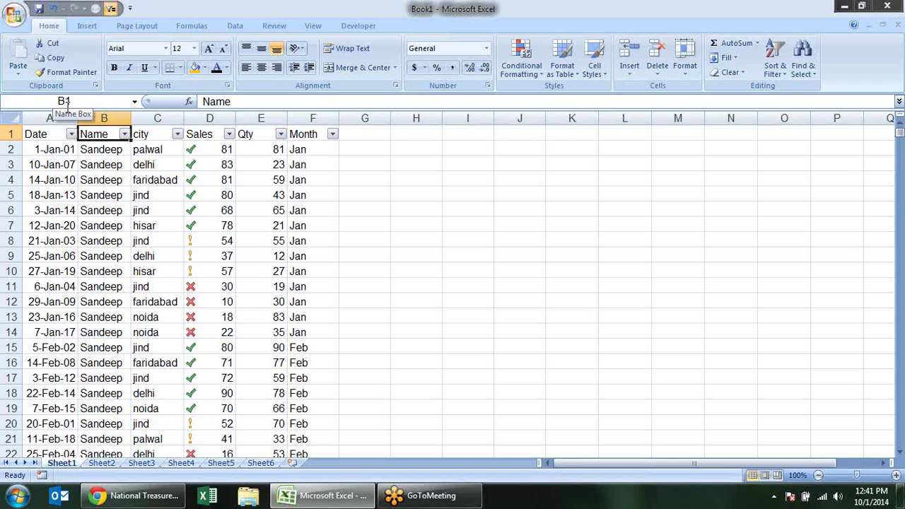
{"action": "left_click", "coordinate": [63, 101]}
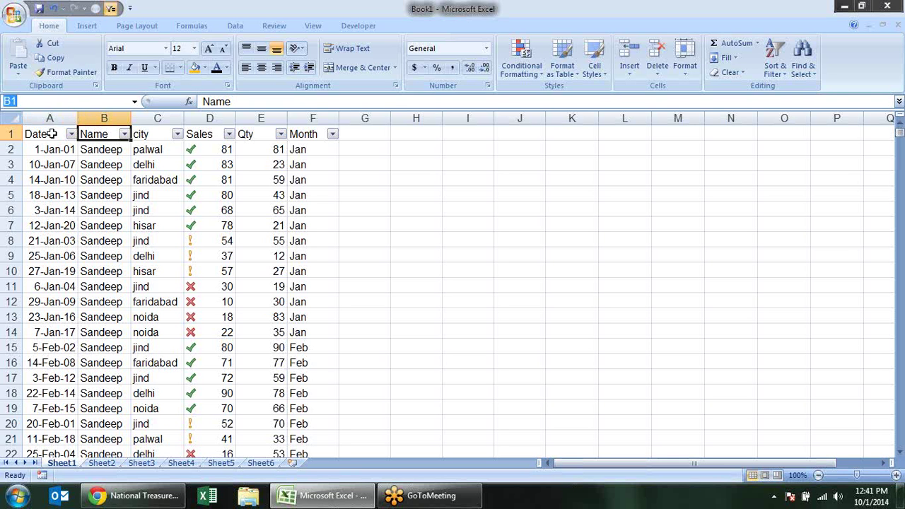
{"action": "left_click", "coordinate": [51, 134]}
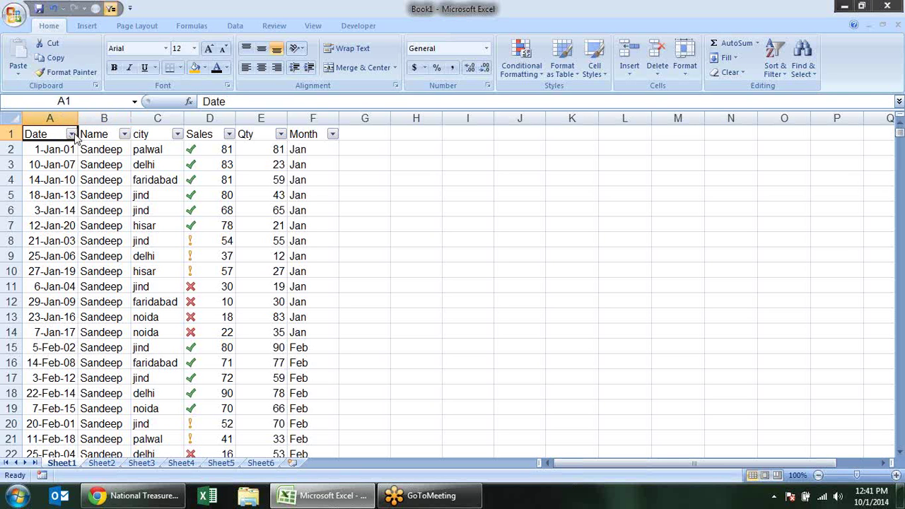
{"action": "left_click", "coordinate": [73, 135]}
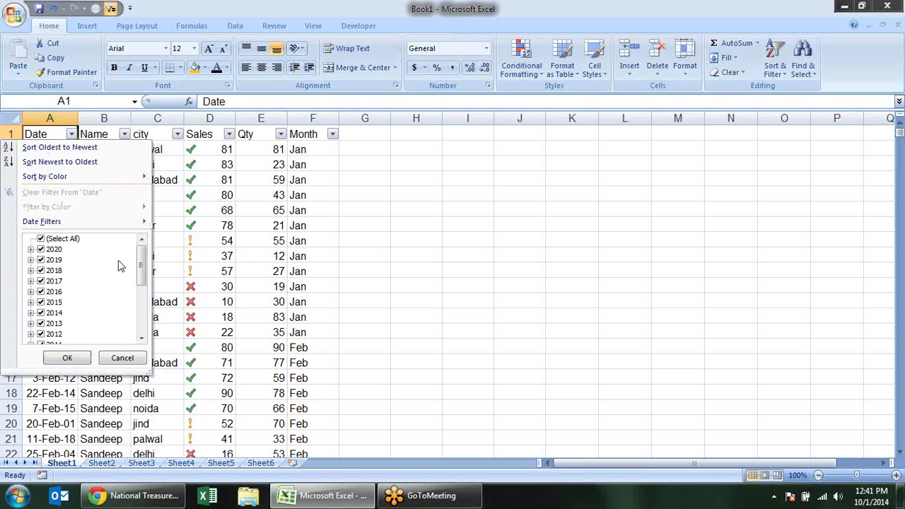
{"action": "mouse_move", "coordinate": [142, 254]}
{"action": "left_mouse_down"}
{"action": "mouse_move", "coordinate": [141, 313]}
{"action": "mouse_move", "coordinate": [141, 262]}
{"action": "left_mouse_up"}
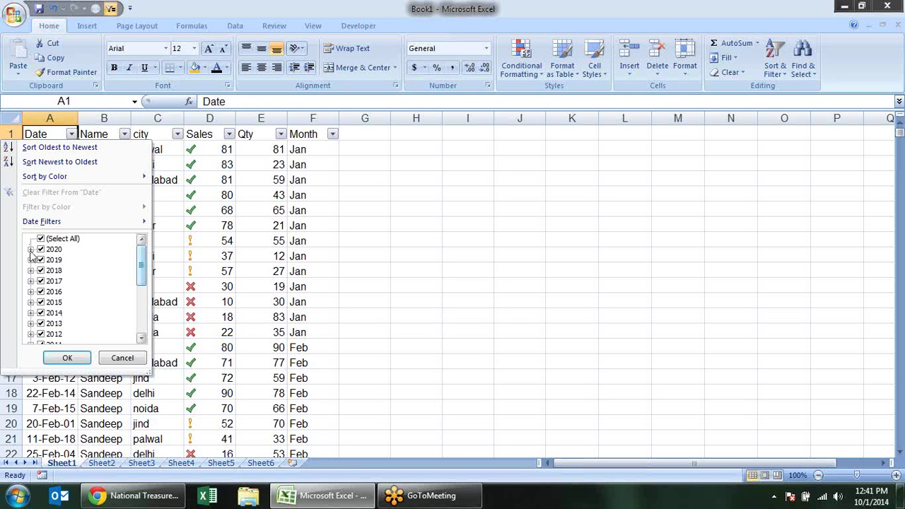
{"action": "left_click", "coordinate": [31, 249]}
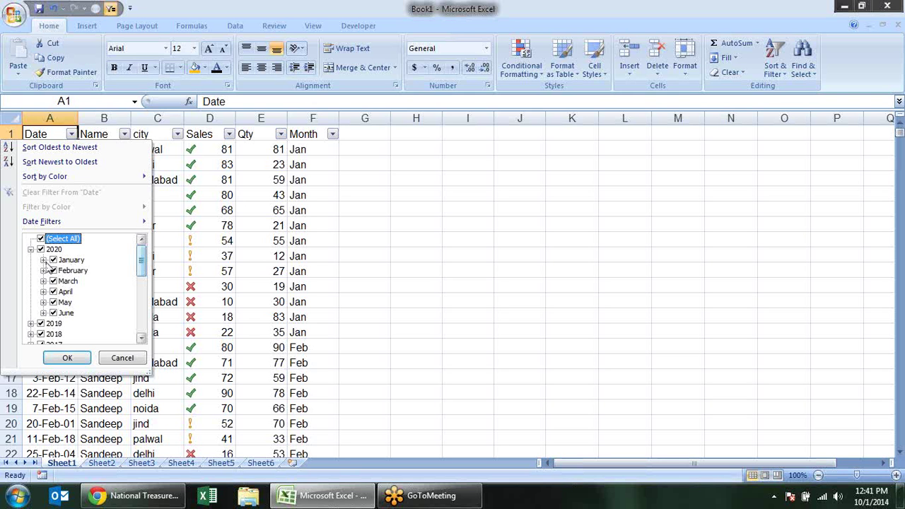
{"action": "left_click", "coordinate": [43, 260]}
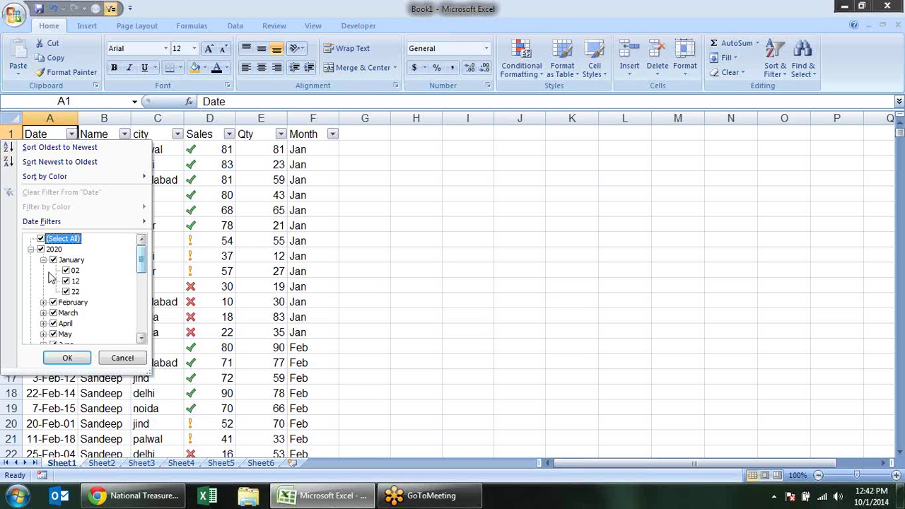
{"action": "left_click", "coordinate": [31, 249]}
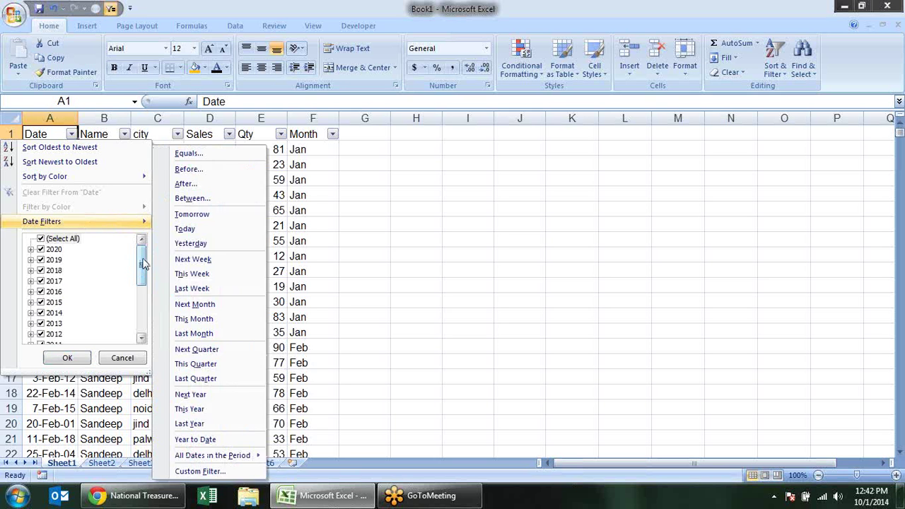
{"action": "left_click", "coordinate": [41, 239]}
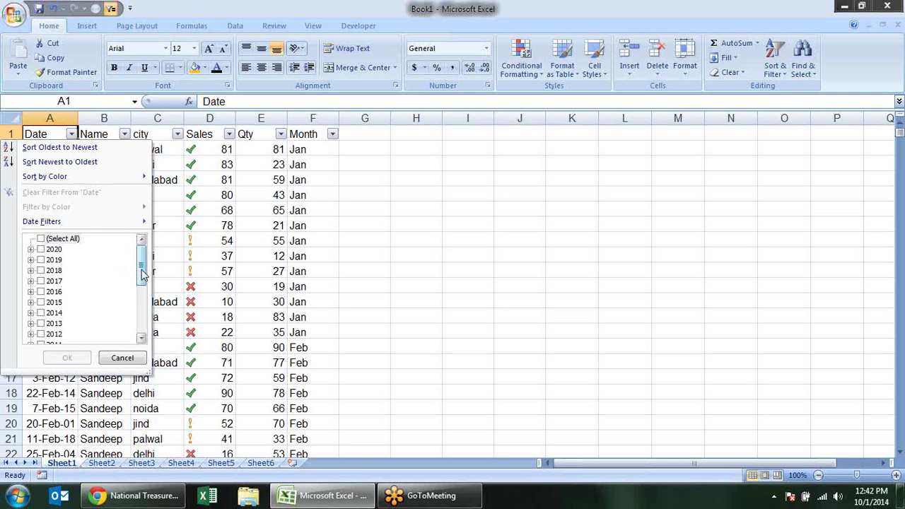
{"action": "scroll", "coordinate": [106, 282], "scroll_direction": "down", "scroll_amount": 1}
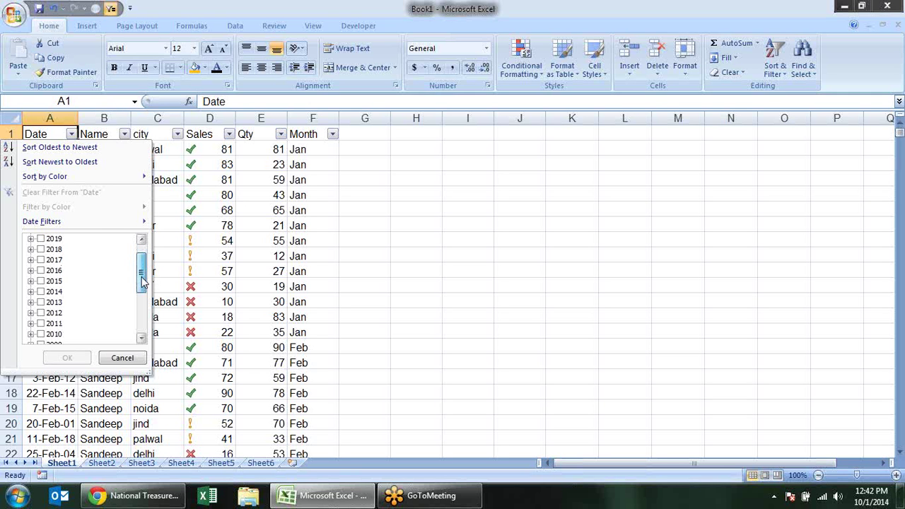
{"action": "left_click", "coordinate": [31, 302]}
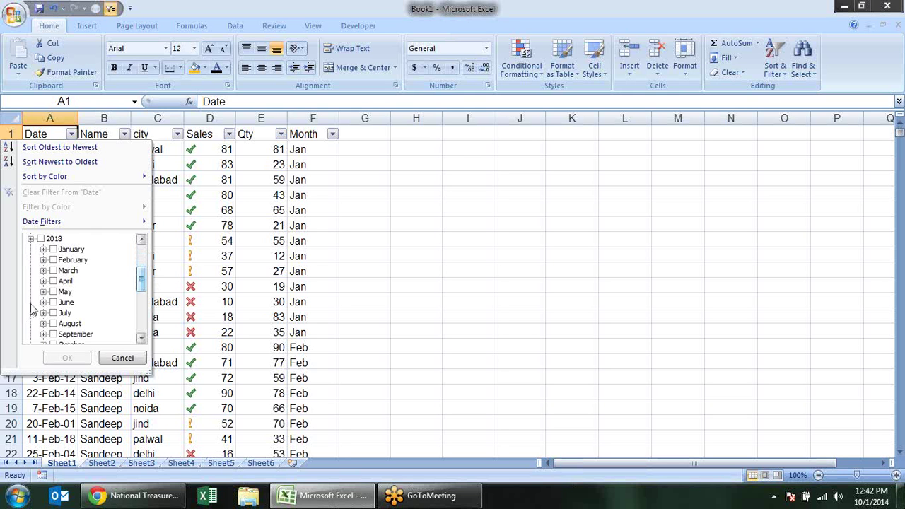
{"action": "left_click", "coordinate": [41, 240]}
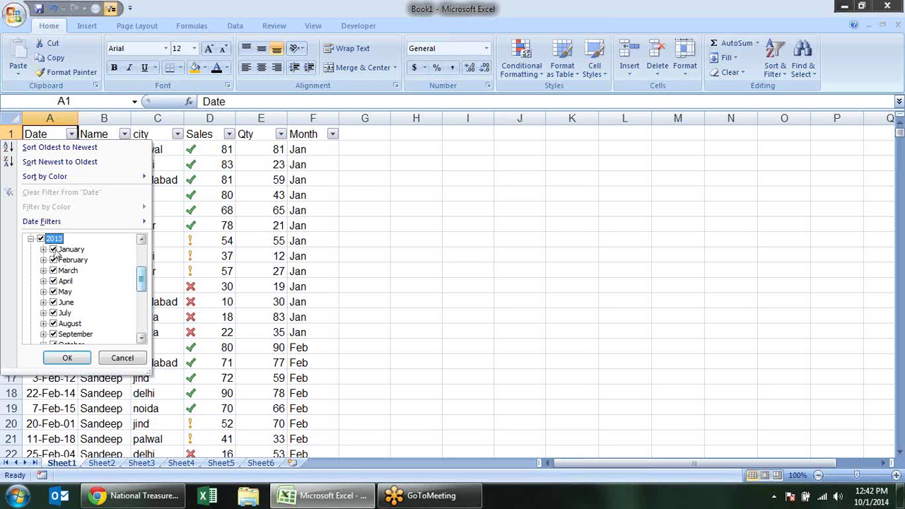
{"action": "left_click", "coordinate": [54, 250]}
{"action": "left_click", "coordinate": [56, 261]}
{"action": "left_click", "coordinate": [54, 271]}
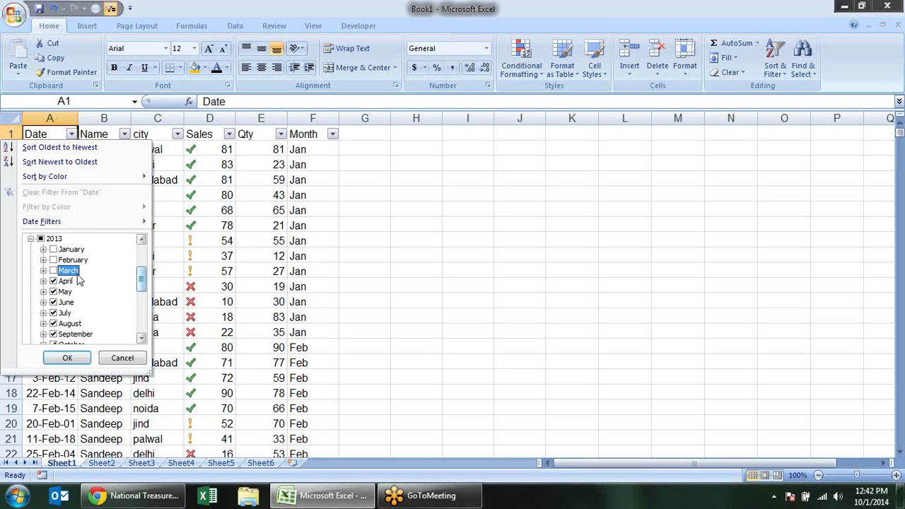
{"action": "left_click", "coordinate": [141, 241]}
{"action": "left_click", "coordinate": [141, 241]}
{"action": "left_click", "coordinate": [141, 240]}
{"action": "left_click", "coordinate": [141, 240]}
{"action": "left_click", "coordinate": [141, 241]}
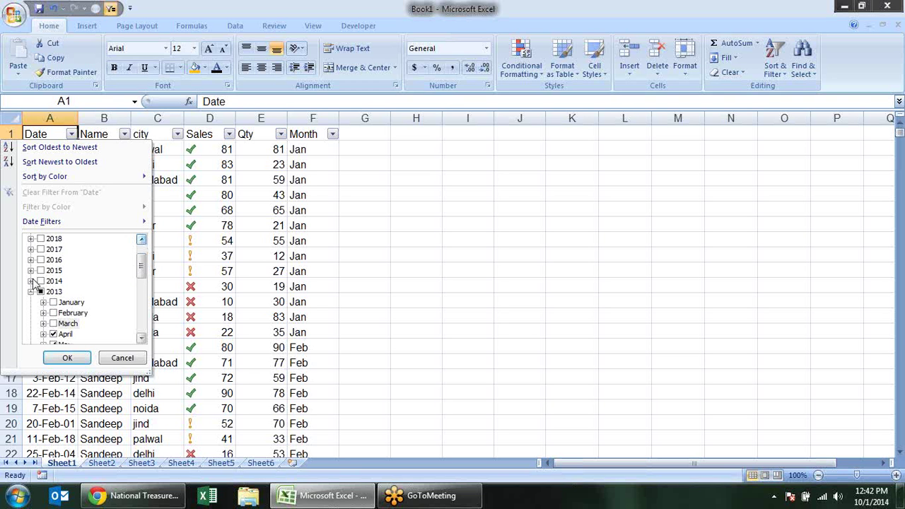
{"action": "left_click", "coordinate": [31, 282]}
{"action": "left_click", "coordinate": [63, 250]}
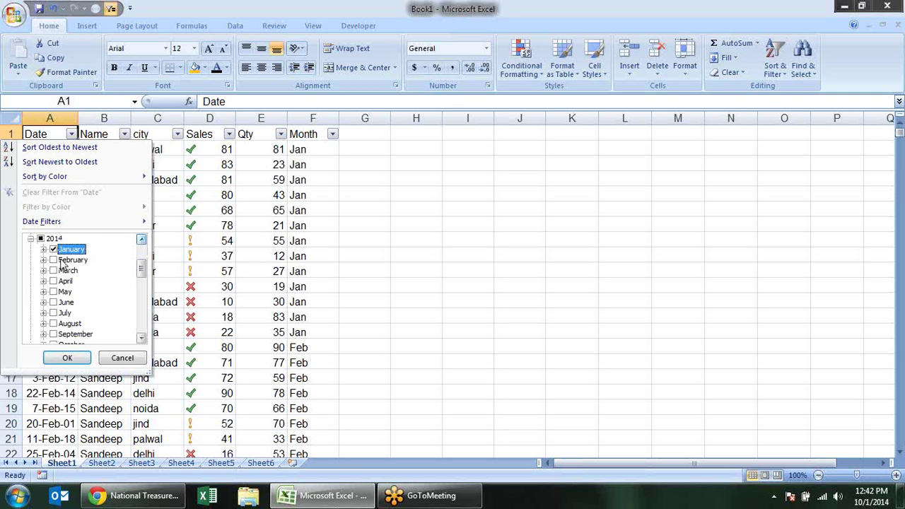
{"action": "left_click", "coordinate": [63, 261]}
{"action": "left_click", "coordinate": [64, 271]}
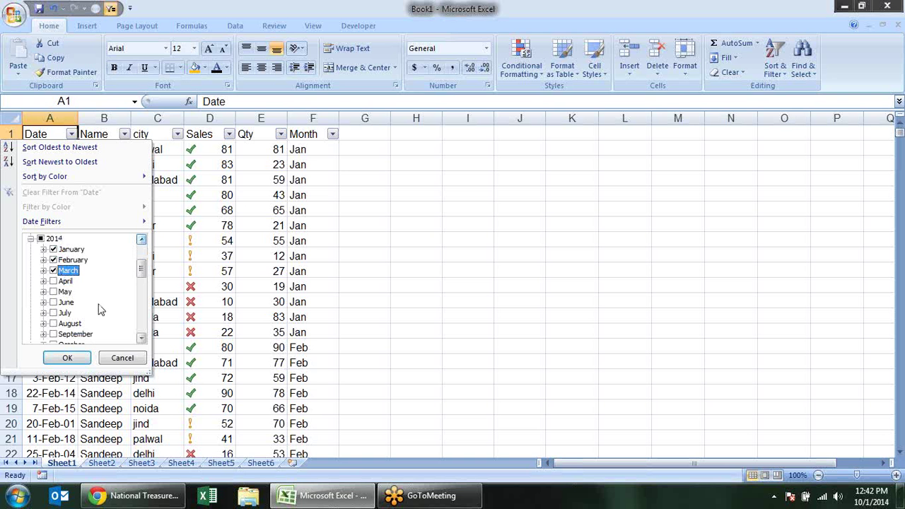
{"action": "left_click", "coordinate": [70, 360]}
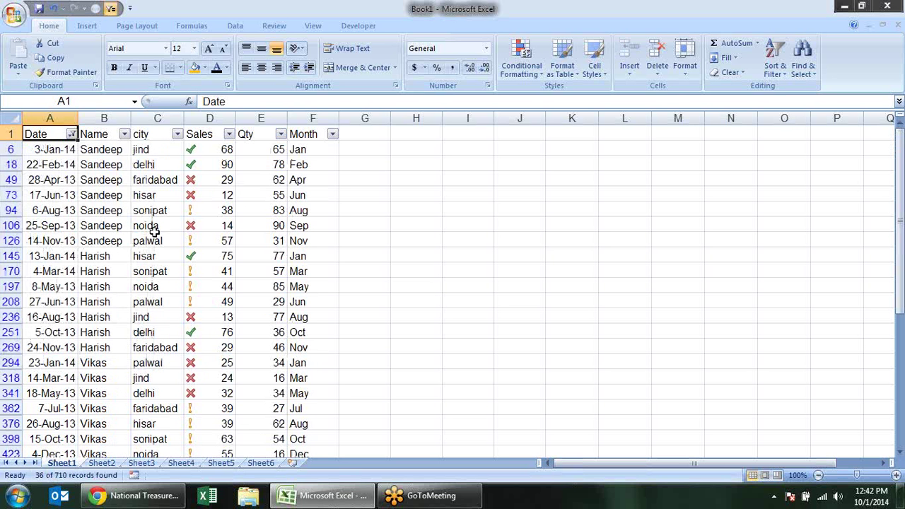
{"action": "left_click", "coordinate": [55, 164]}
{"action": "scroll", "coordinate": [65, 174], "scroll_direction": "down", "scroll_amount": 2}
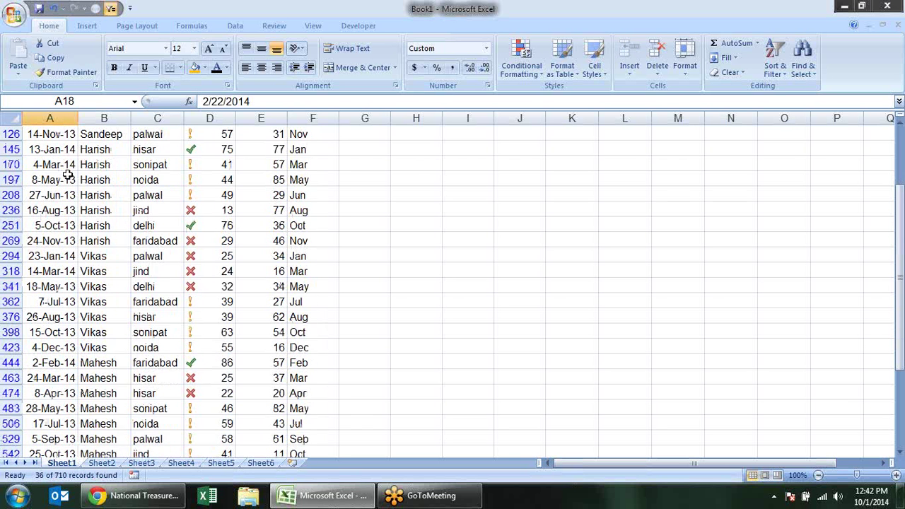
{"action": "scroll", "coordinate": [67, 176], "scroll_direction": "down", "scroll_amount": 3}
{"action": "scroll", "coordinate": [67, 176], "scroll_direction": "down", "scroll_amount": 2}
{"action": "scroll", "coordinate": [65, 177], "scroll_direction": "up", "scroll_amount": 3}
{"action": "scroll", "coordinate": [42, 180], "scroll_direction": "up", "scroll_amount": 1}
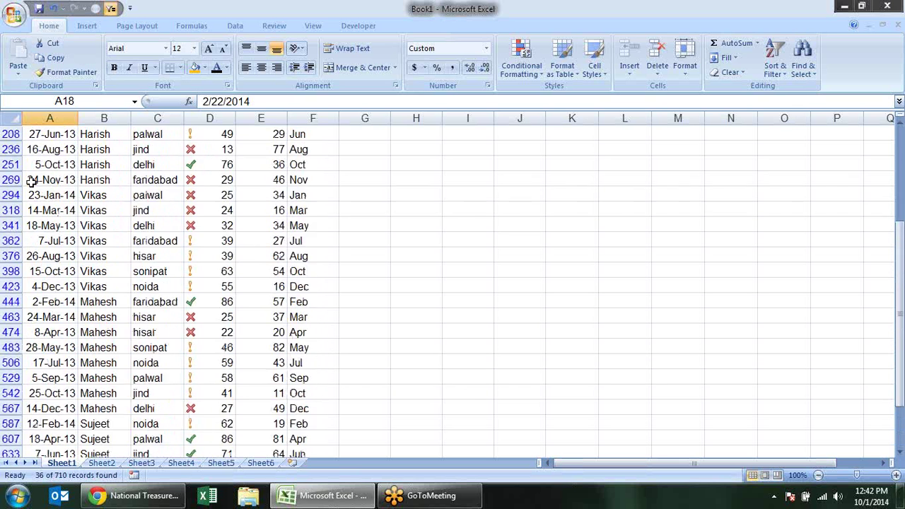
{"action": "scroll", "coordinate": [32, 180], "scroll_direction": "up", "scroll_amount": 2}
{"action": "scroll", "coordinate": [33, 179], "scroll_direction": "up", "scroll_amount": 2}
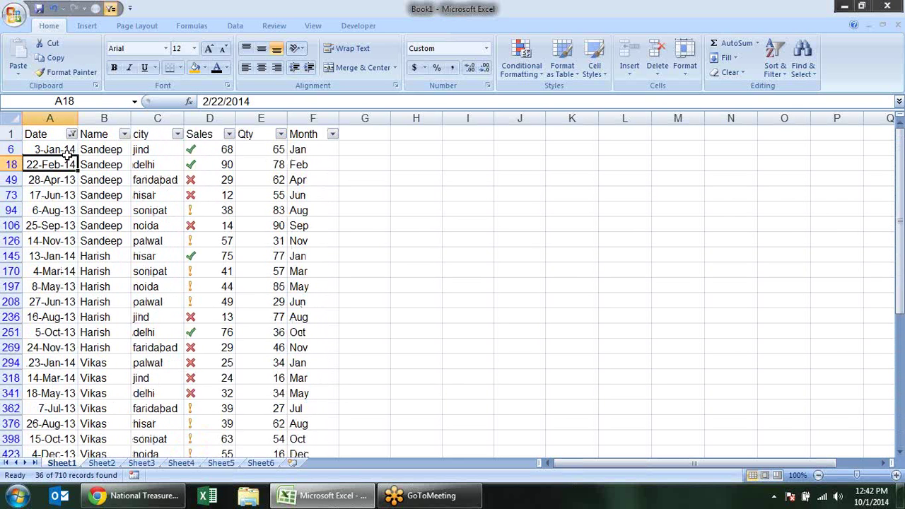
{"action": "left_click", "coordinate": [72, 134]}
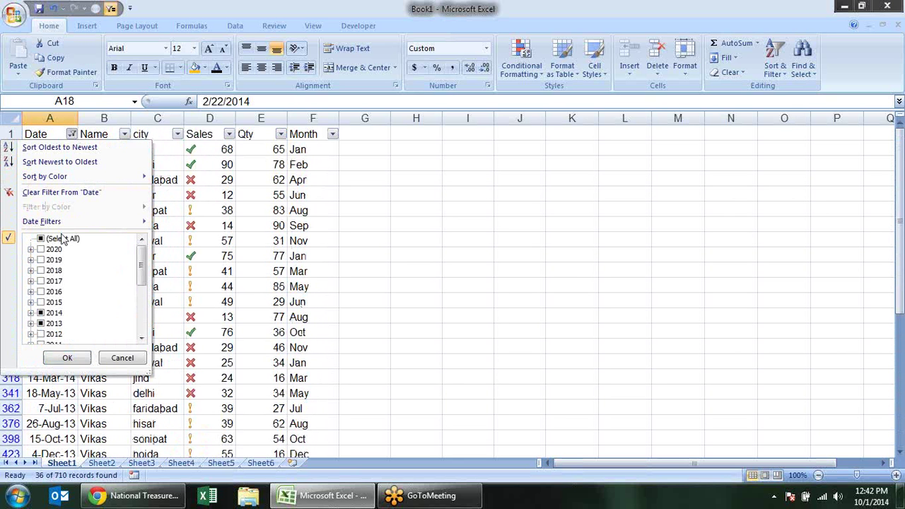
{"action": "left_click", "coordinate": [61, 239]}
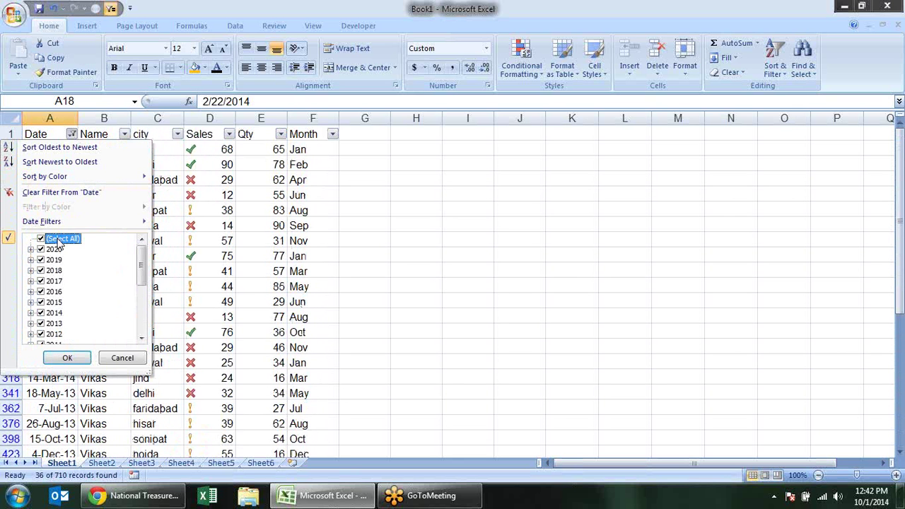
{"action": "left_click", "coordinate": [67, 358]}
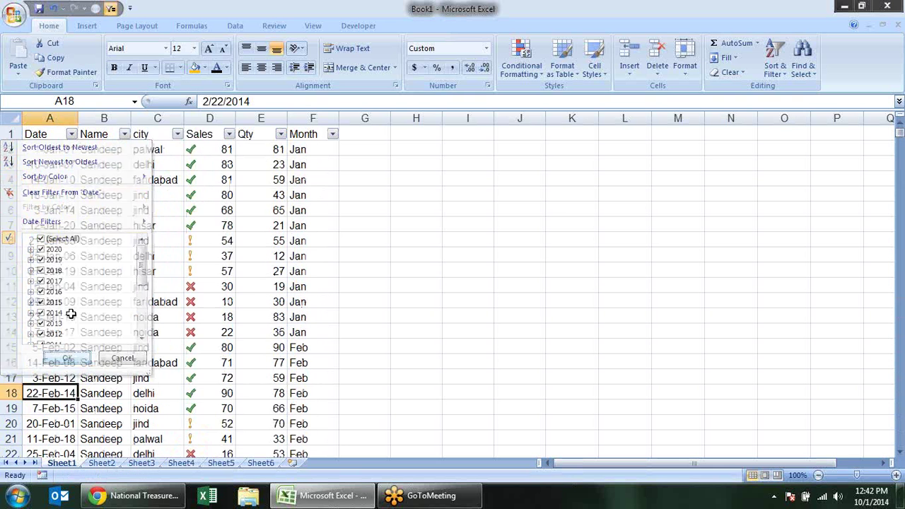
{"action": "left_click", "coordinate": [72, 134]}
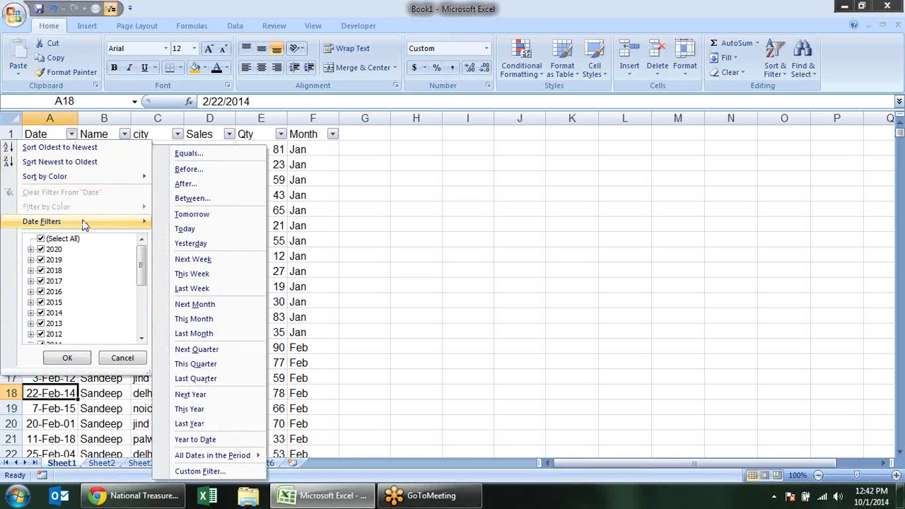
{"action": "mouse_move", "coordinate": [85, 222]}
{"action": "left_click", "coordinate": [205, 159]}
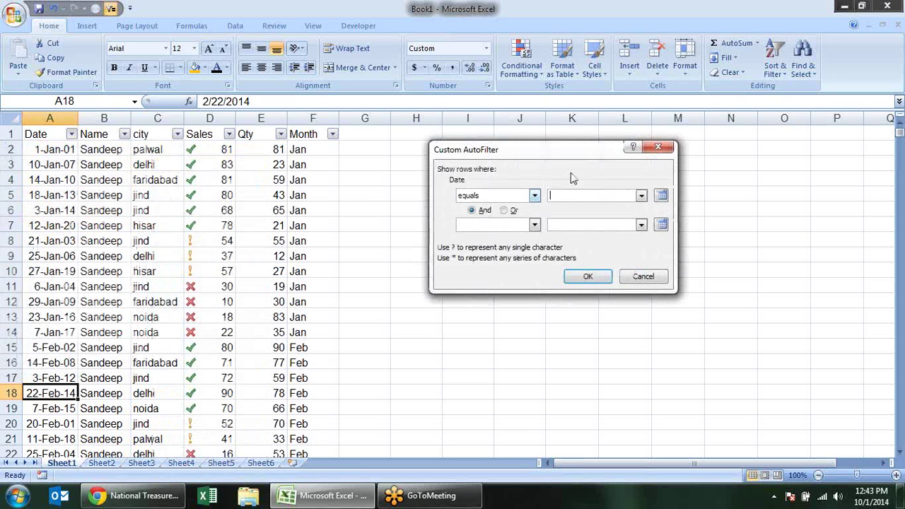
{"action": "left_click", "coordinate": [641, 195]}
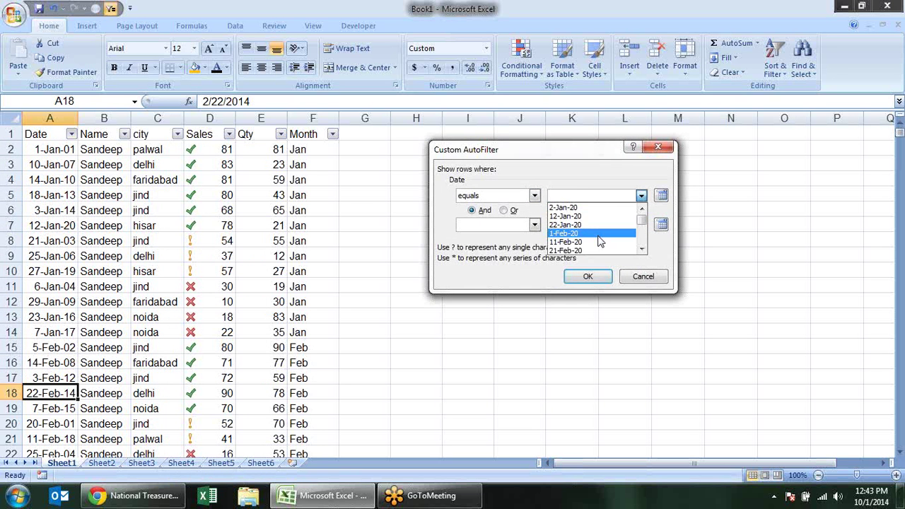
{"action": "left_click", "coordinate": [597, 233]}
{"action": "left_click", "coordinate": [586, 276]}
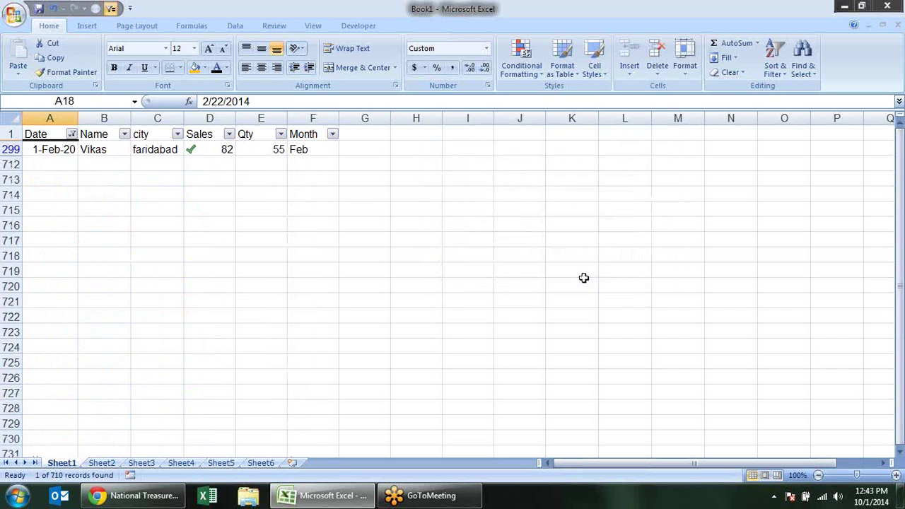
{"action": "left_click", "coordinate": [71, 134]}
{"action": "mouse_move", "coordinate": [41, 221]}
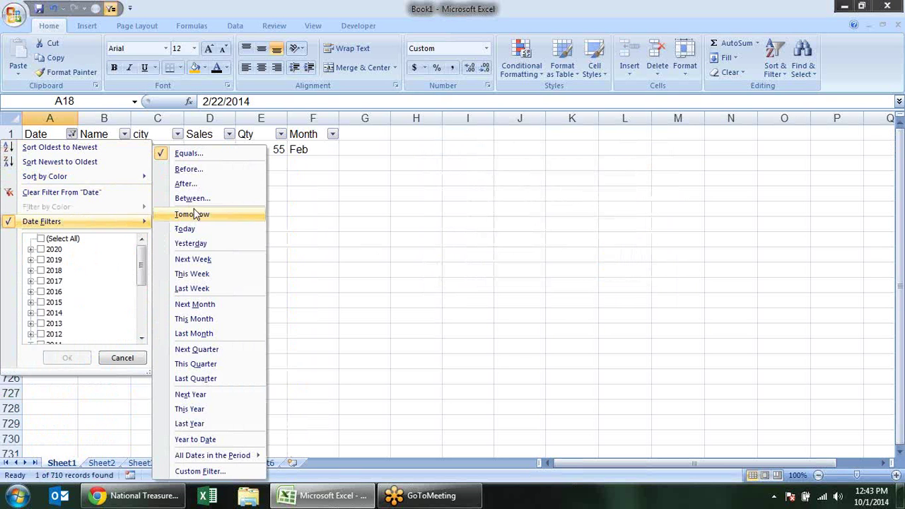
{"action": "left_click", "coordinate": [202, 171]}
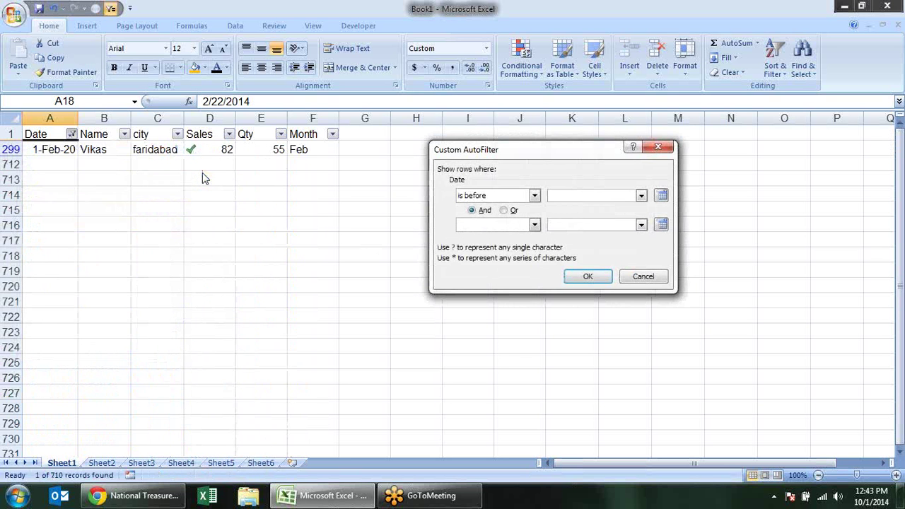
{"action": "left_click", "coordinate": [642, 197]}
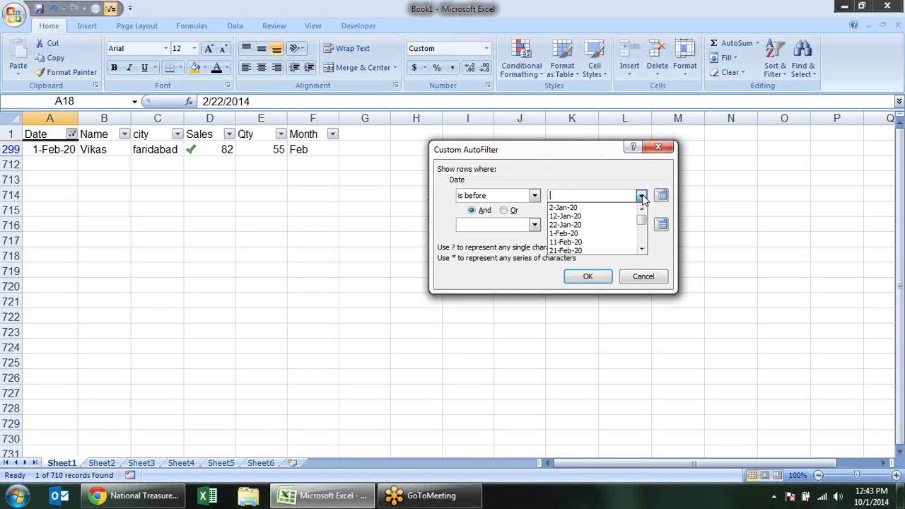
{"action": "type", "text": "1-jan-02"}
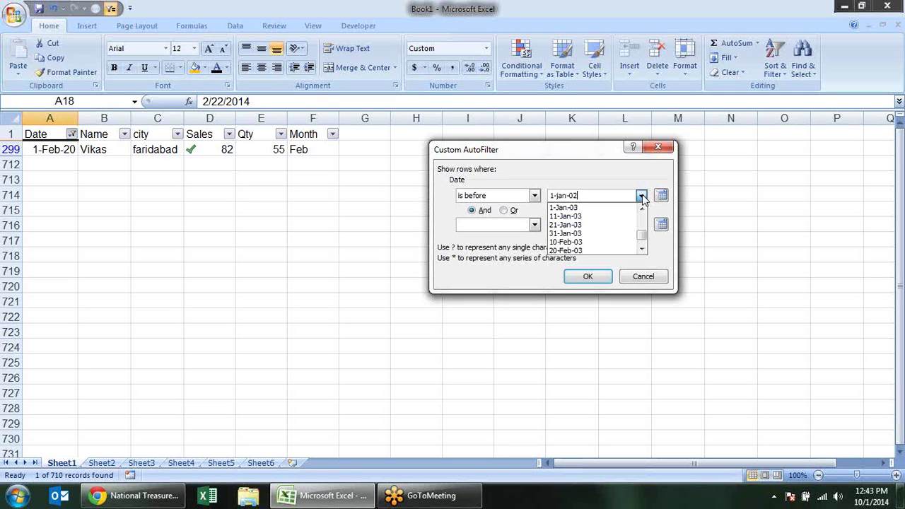
{"action": "left_click", "coordinate": [641, 196]}
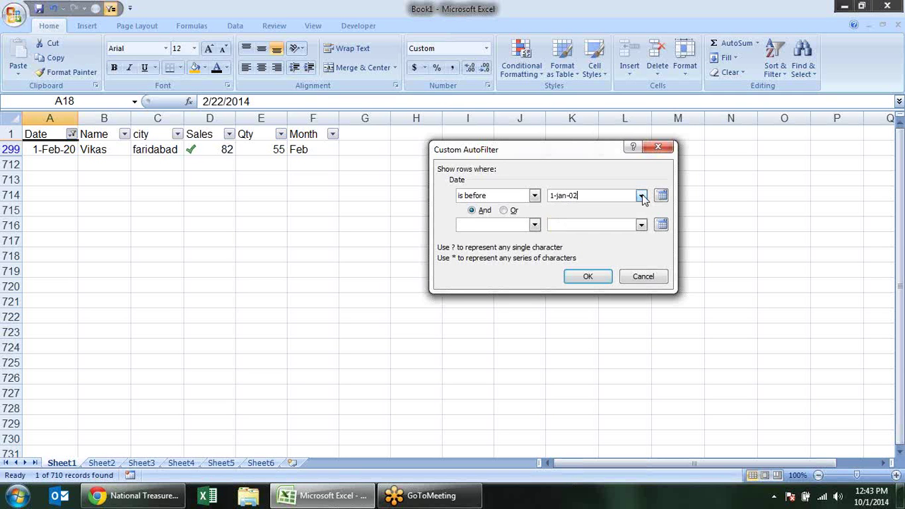
{"action": "left_click", "coordinate": [588, 277]}
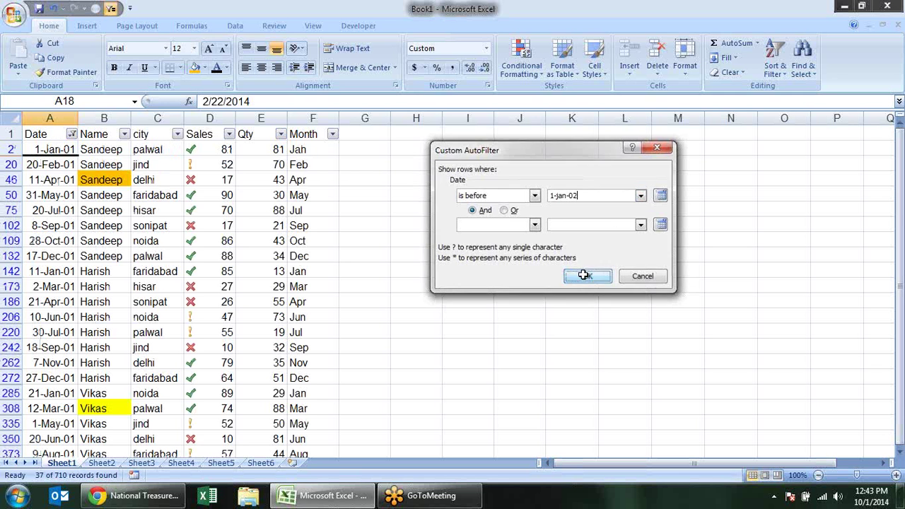
{"action": "left_click", "coordinate": [141, 210]}
{"action": "scroll", "coordinate": [125, 212], "scroll_direction": "down", "scroll_amount": 2}
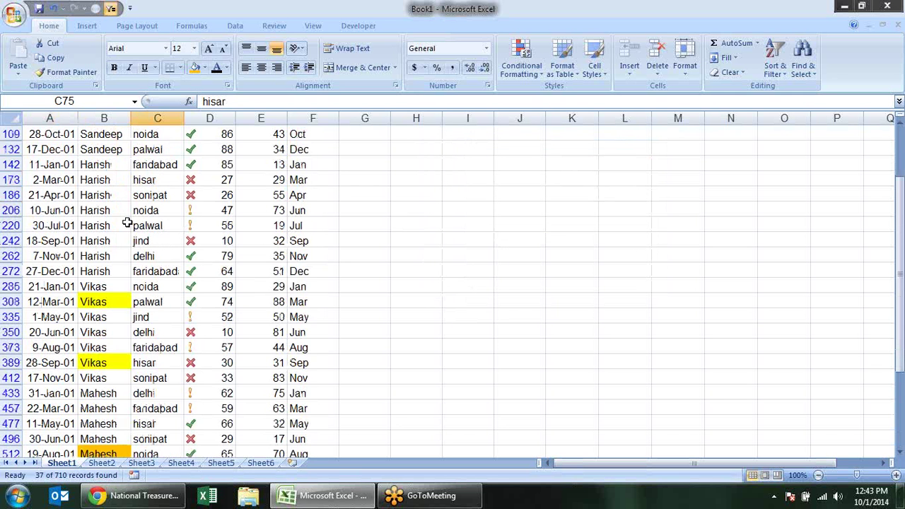
{"action": "scroll", "coordinate": [126, 225], "scroll_direction": "down", "scroll_amount": 3}
{"action": "scroll", "coordinate": [126, 225], "scroll_direction": "down", "scroll_amount": 2}
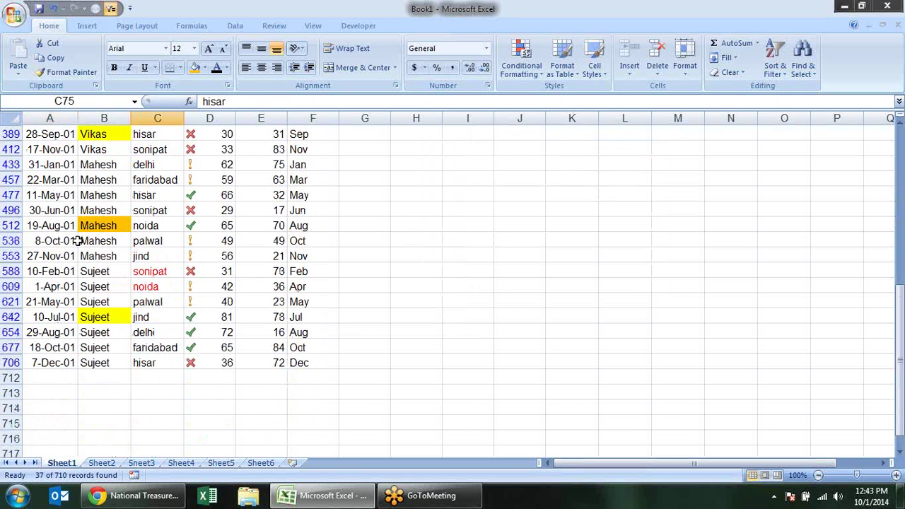
{"action": "scroll", "coordinate": [80, 230], "scroll_direction": "up", "scroll_amount": 1}
{"action": "scroll", "coordinate": [79, 230], "scroll_direction": "up", "scroll_amount": 3}
{"action": "scroll", "coordinate": [78, 229], "scroll_direction": "up", "scroll_amount": 3}
{"action": "scroll", "coordinate": [78, 230], "scroll_direction": "up", "scroll_amount": 1}
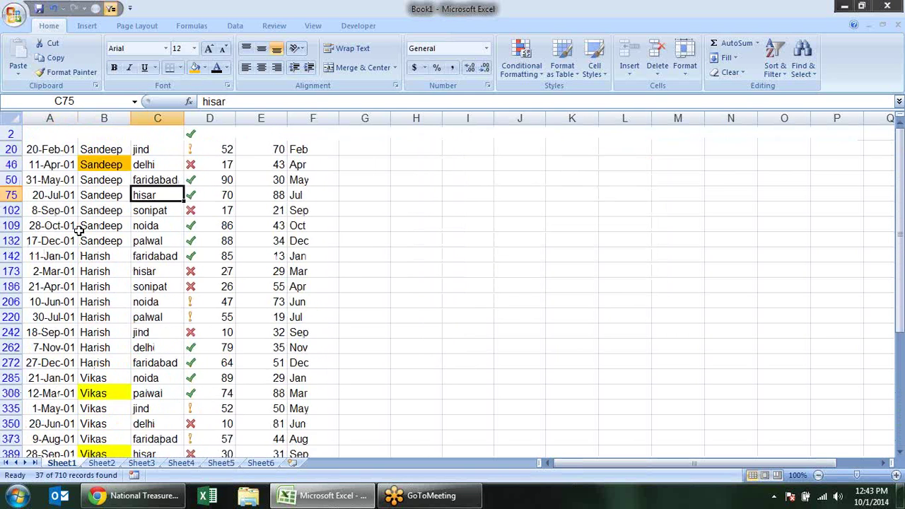
Filter the Date column to dates after 12-Jan-20 and check the full date in cell A617
{"action": "left_click", "coordinate": [72, 134]}
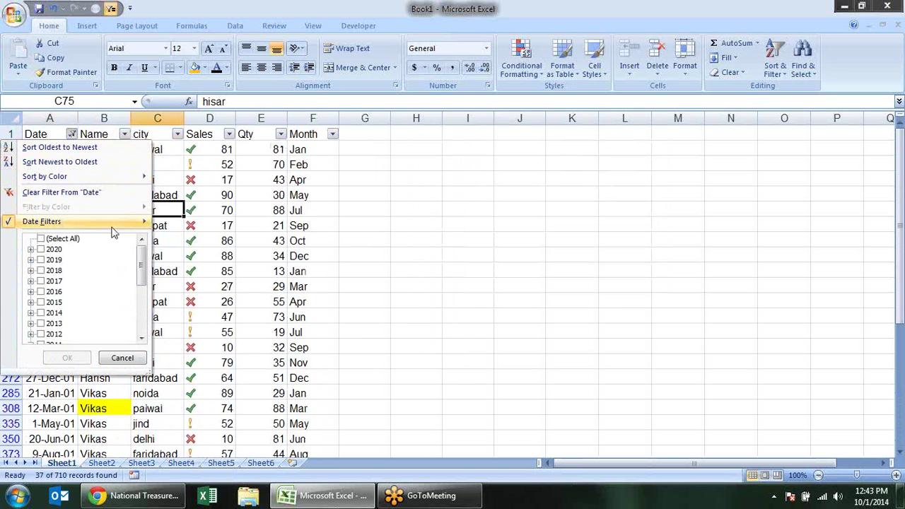
{"action": "mouse_move", "coordinate": [78, 222]}
{"action": "left_click", "coordinate": [206, 186]}
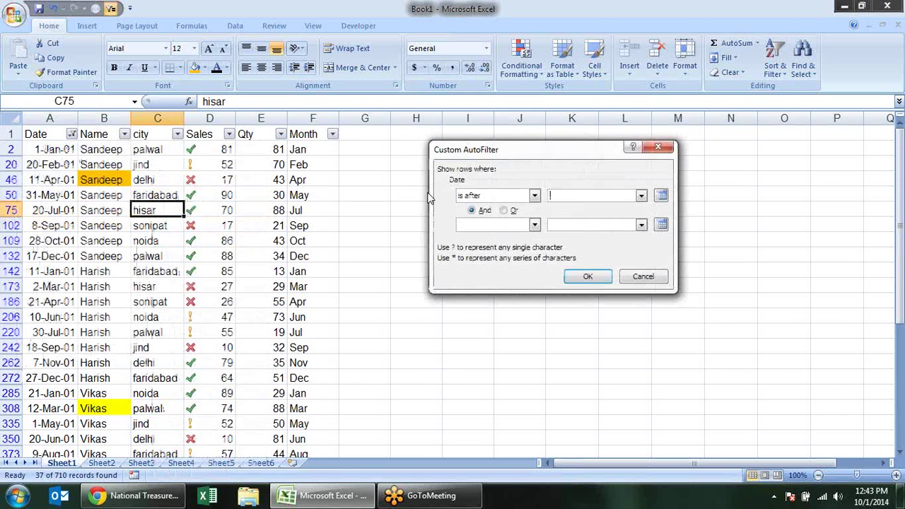
{"action": "left_click", "coordinate": [641, 198]}
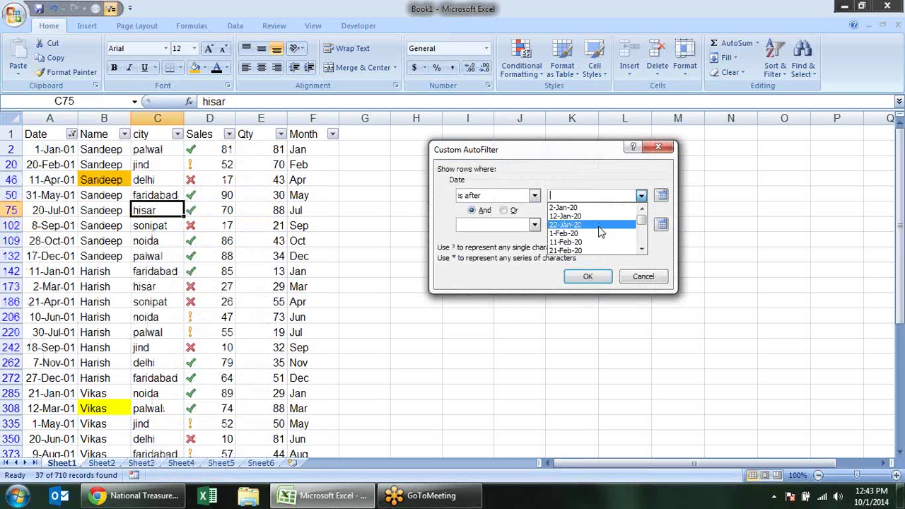
{"action": "left_click", "coordinate": [580, 216]}
{"action": "left_click", "coordinate": [589, 277]}
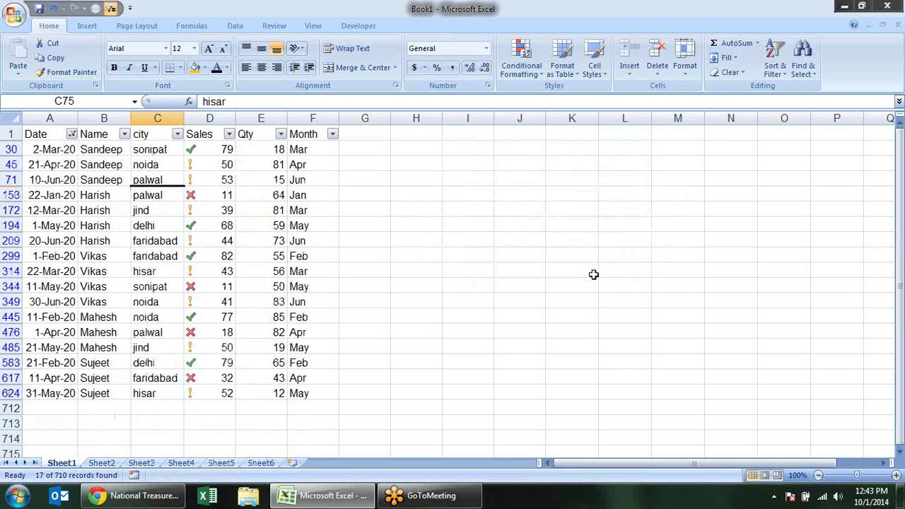
{"action": "left_click", "coordinate": [81, 256]}
{"action": "left_click", "coordinate": [53, 378]}
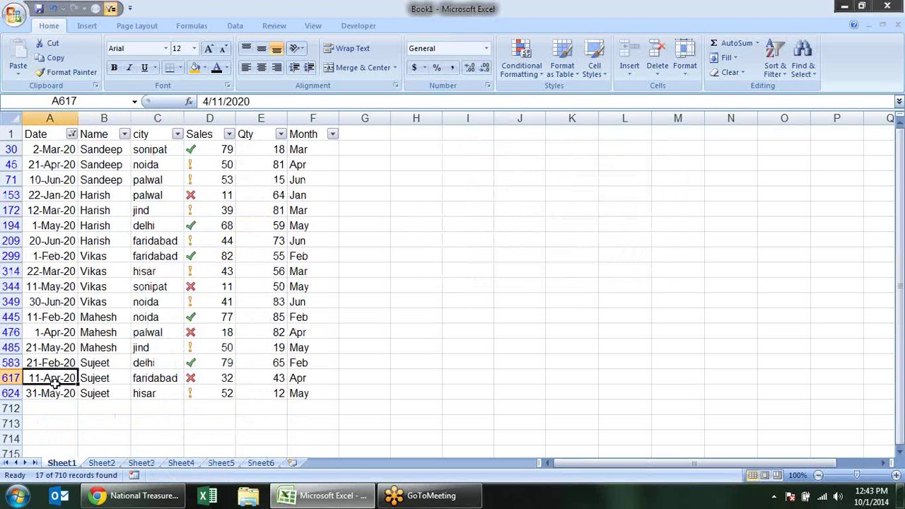
Change the Date filter to a between rule from 12-Jan-20 to 1-Feb-20
{"action": "left_click", "coordinate": [71, 134]}
{"action": "mouse_move", "coordinate": [78, 221]}
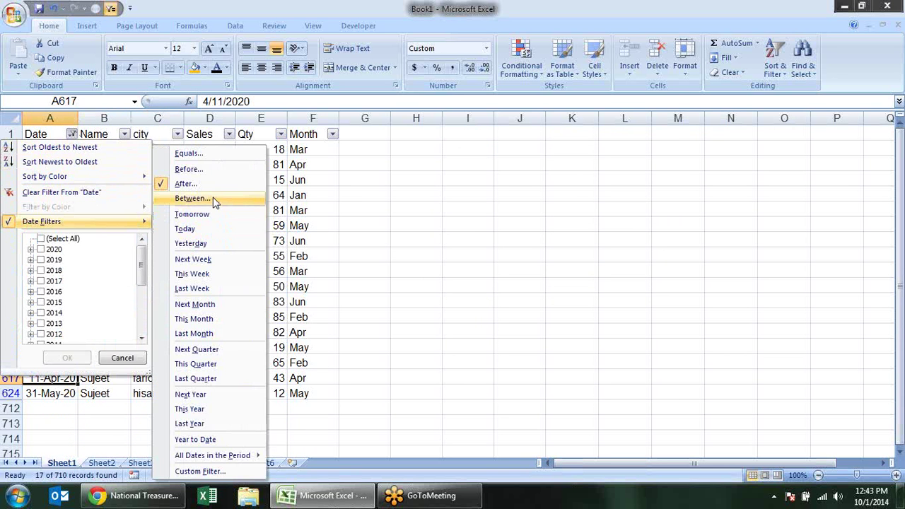
{"action": "left_click", "coordinate": [214, 201]}
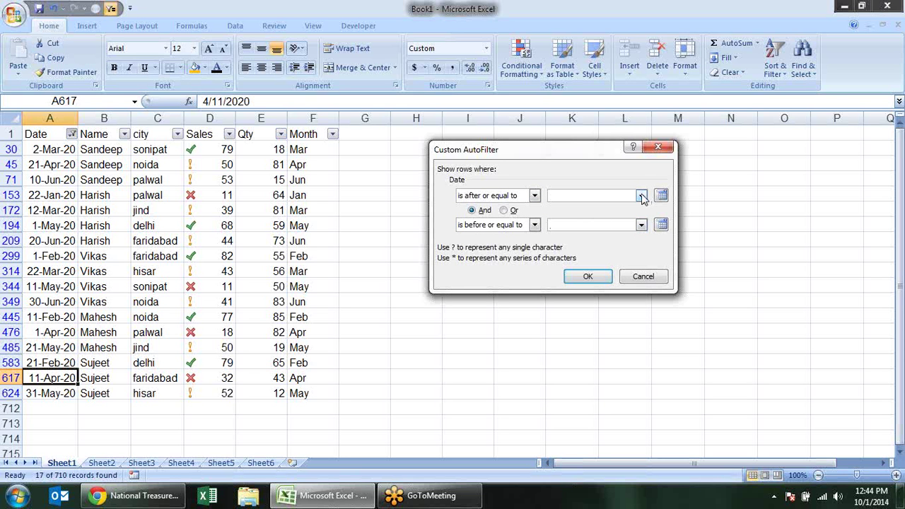
{"action": "left_click", "coordinate": [642, 195]}
{"action": "left_click", "coordinate": [622, 216]}
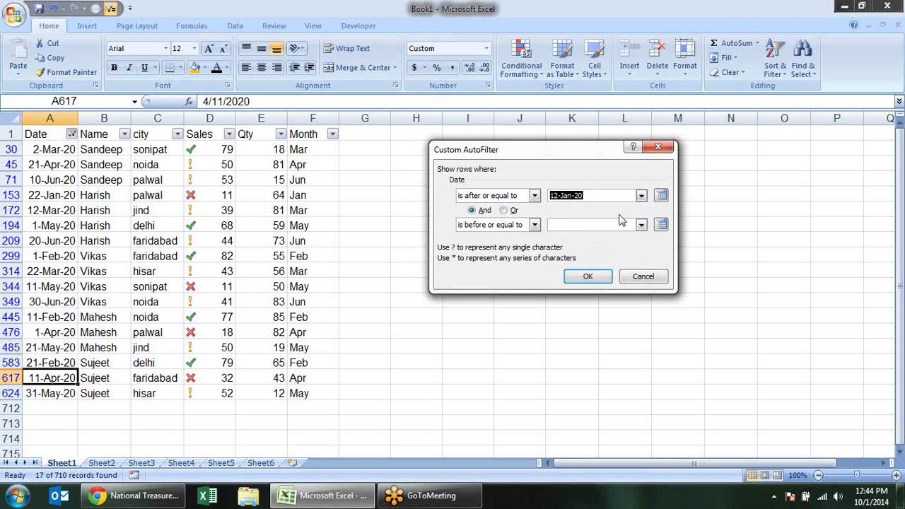
{"action": "left_click", "coordinate": [642, 225]}
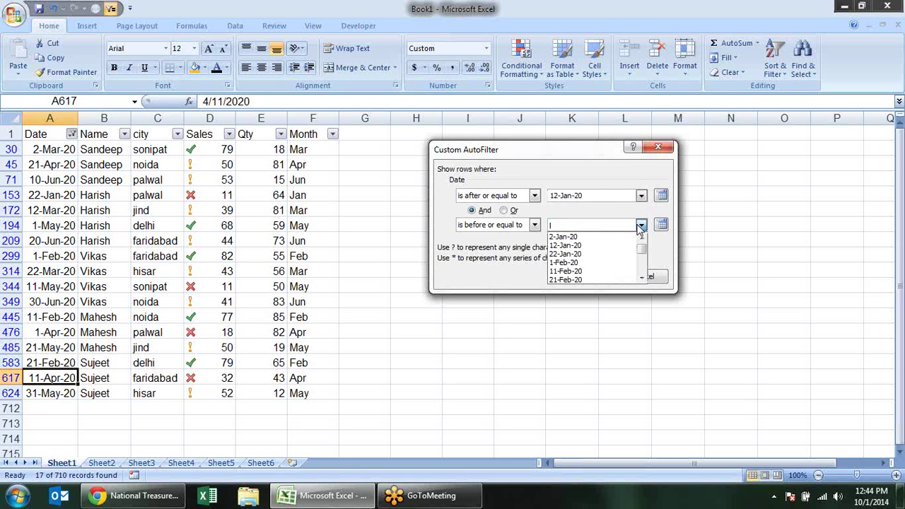
{"action": "left_click", "coordinate": [604, 263]}
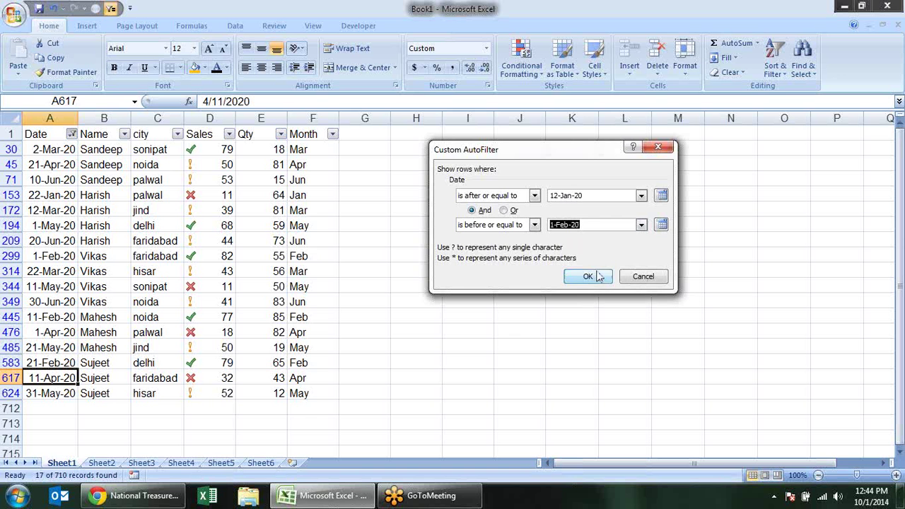
{"action": "left_click", "coordinate": [587, 277]}
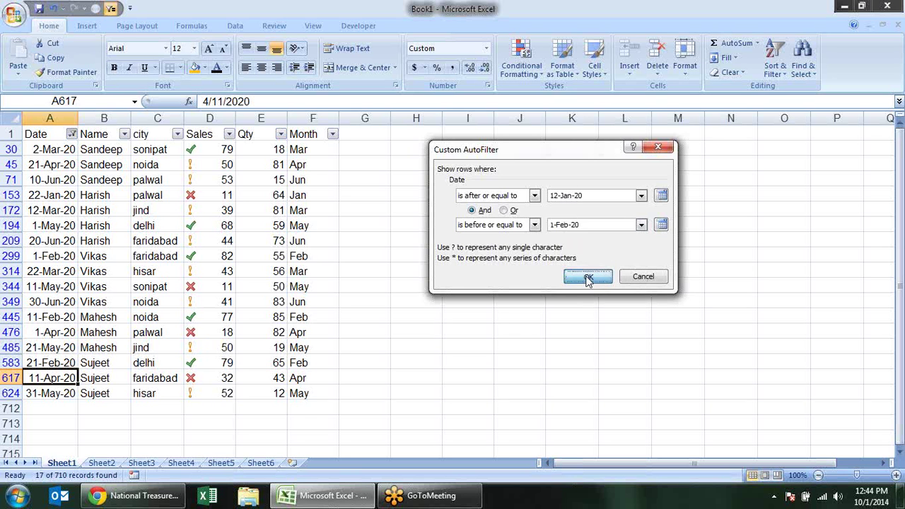
{"action": "left_click", "coordinate": [146, 225]}
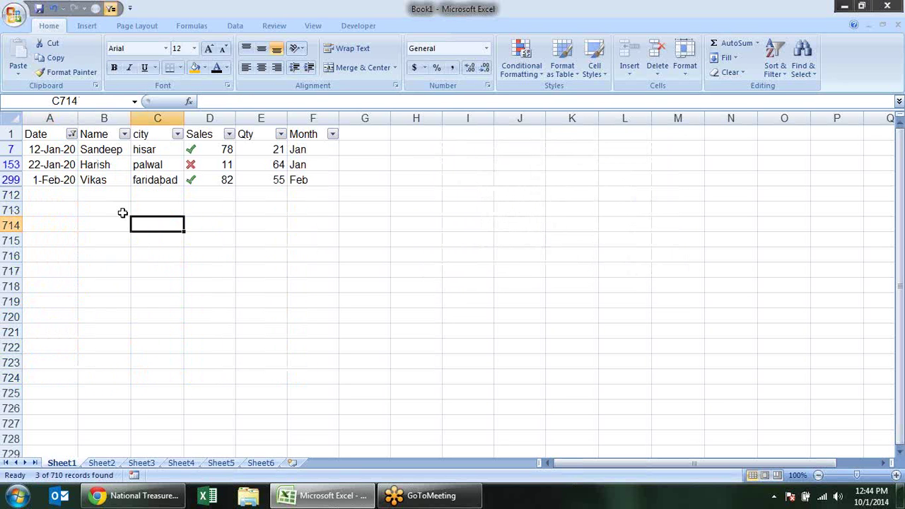
{"action": "left_click", "coordinate": [72, 134]}
{"action": "mouse_move", "coordinate": [71, 221]}
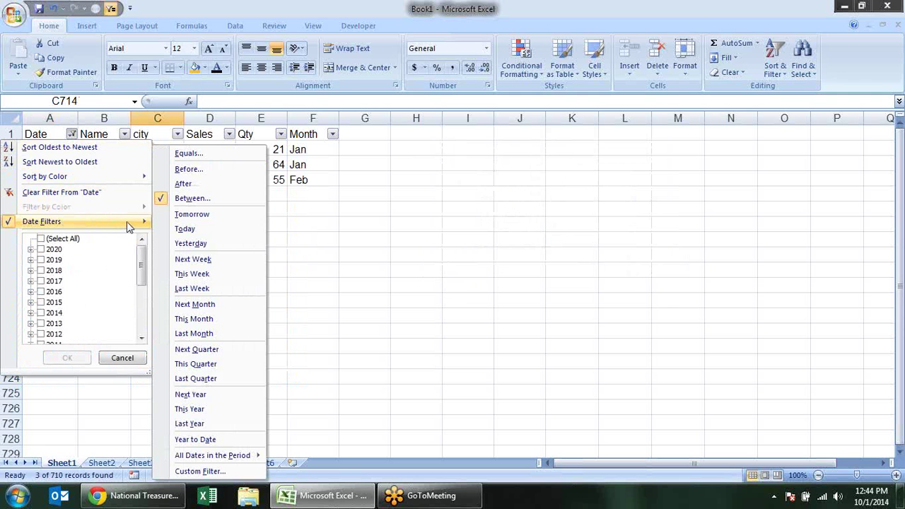
Try the Tomorrow date filter, then switch the Date column to the Yesterday filter, leaving one 30-Sep-14 record
{"action": "left_click", "coordinate": [205, 216]}
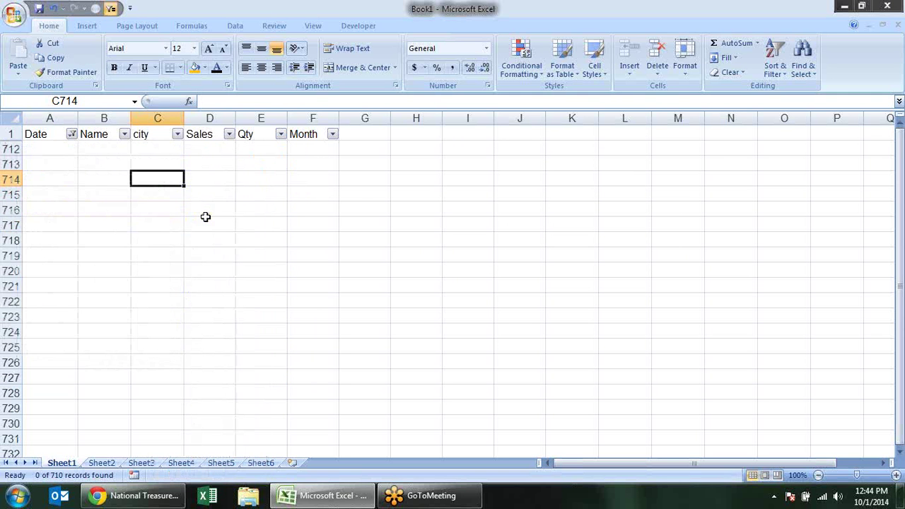
{"action": "left_click", "coordinate": [72, 134]}
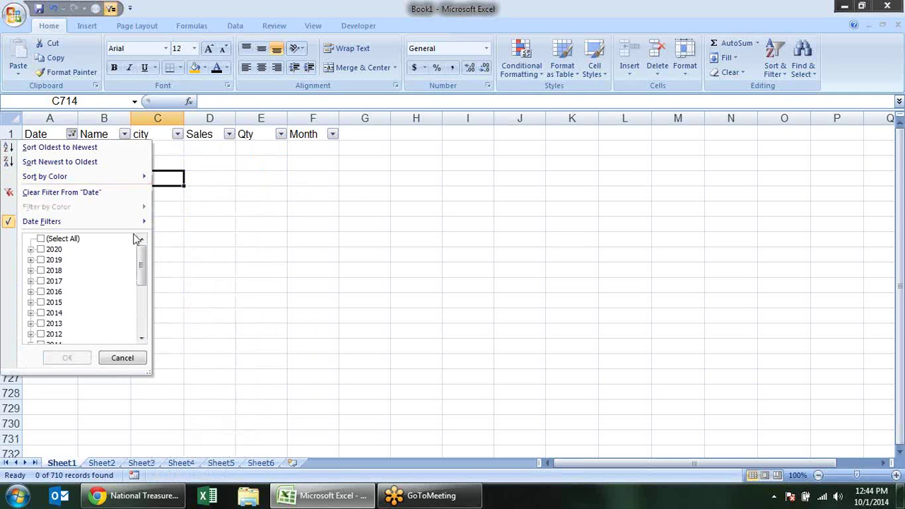
{"action": "mouse_move", "coordinate": [83, 222]}
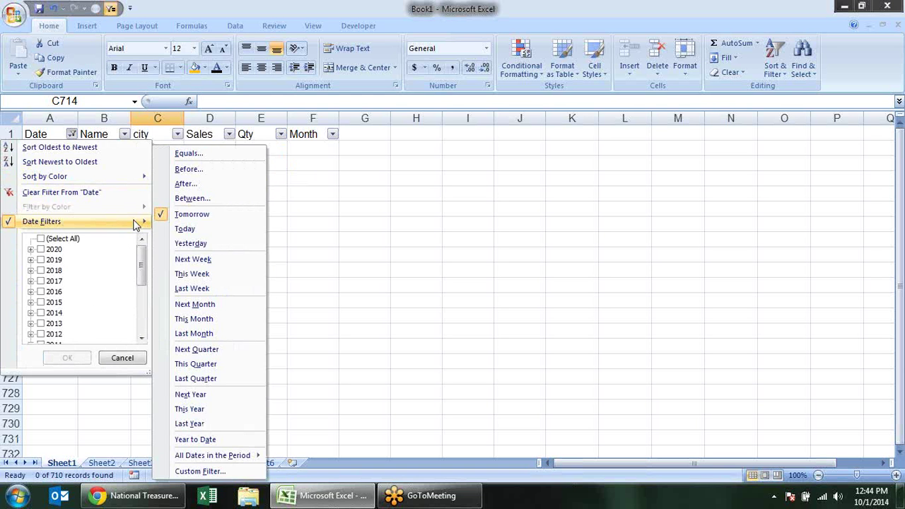
{"action": "left_click", "coordinate": [185, 228]}
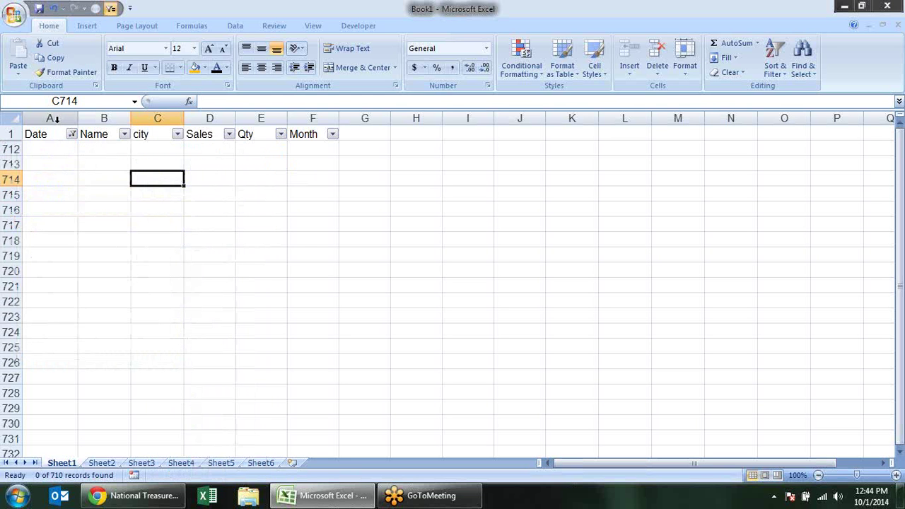
{"action": "left_click", "coordinate": [71, 134]}
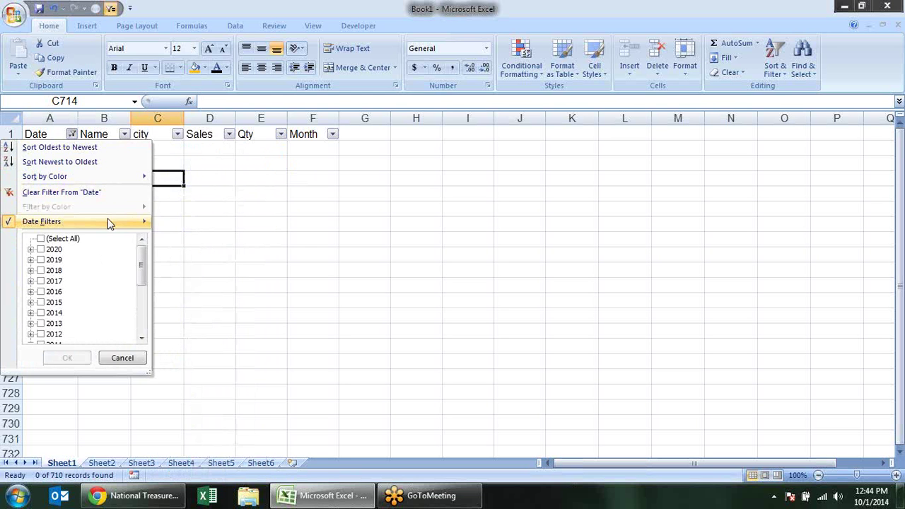
{"action": "mouse_move", "coordinate": [71, 221]}
{"action": "left_click", "coordinate": [201, 244]}
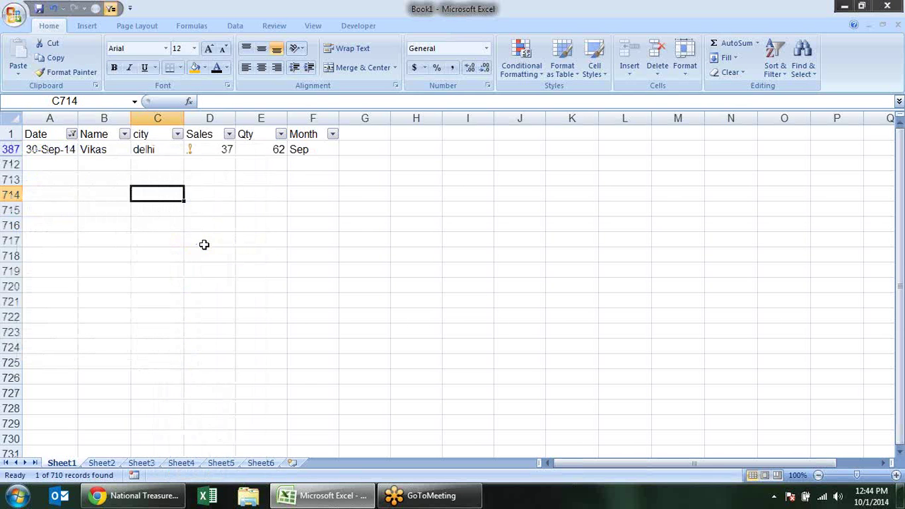
{"action": "left_click", "coordinate": [125, 151]}
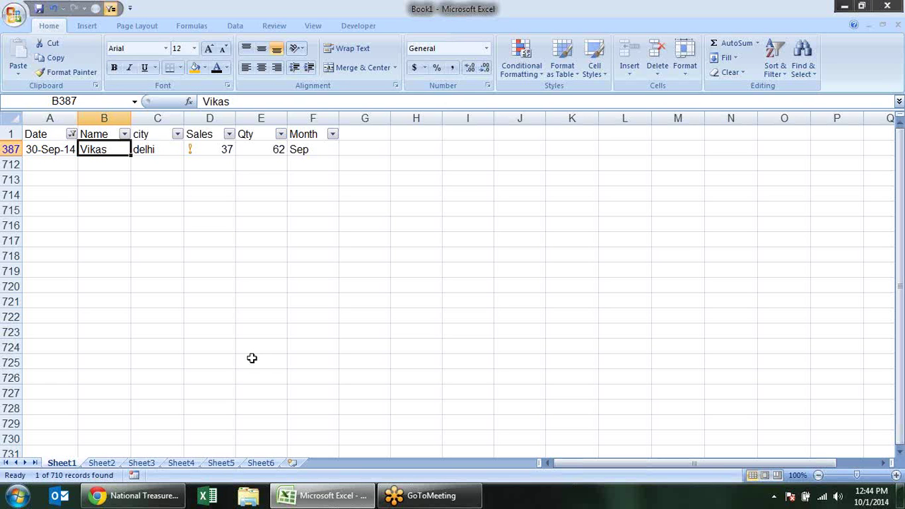
{"action": "left_click", "coordinate": [71, 134]}
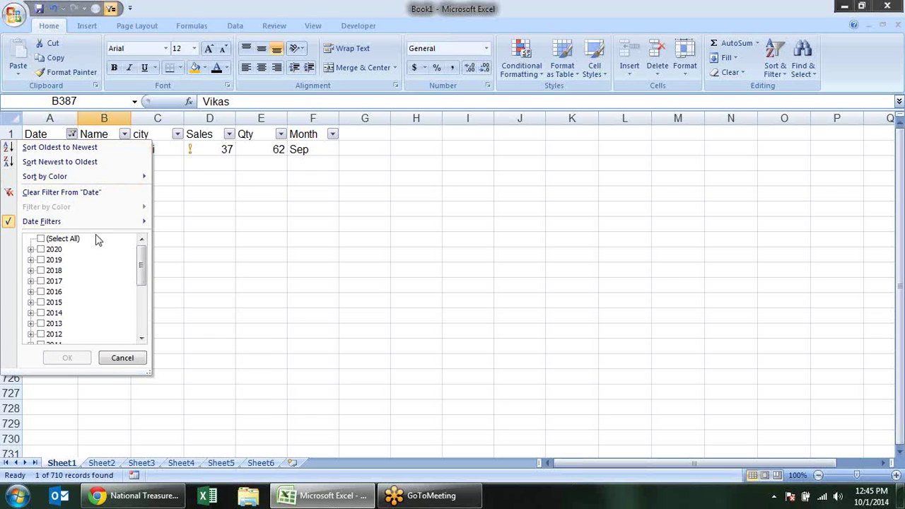
{"action": "mouse_move", "coordinate": [71, 221]}
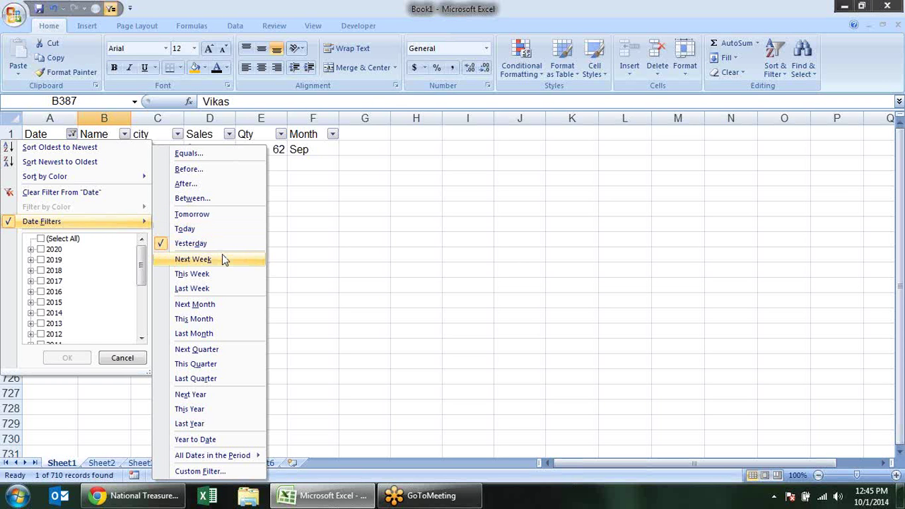
Apply the Next Week, This Week and Last Week date filters to the Date column in turn
{"action": "left_click", "coordinate": [222, 260]}
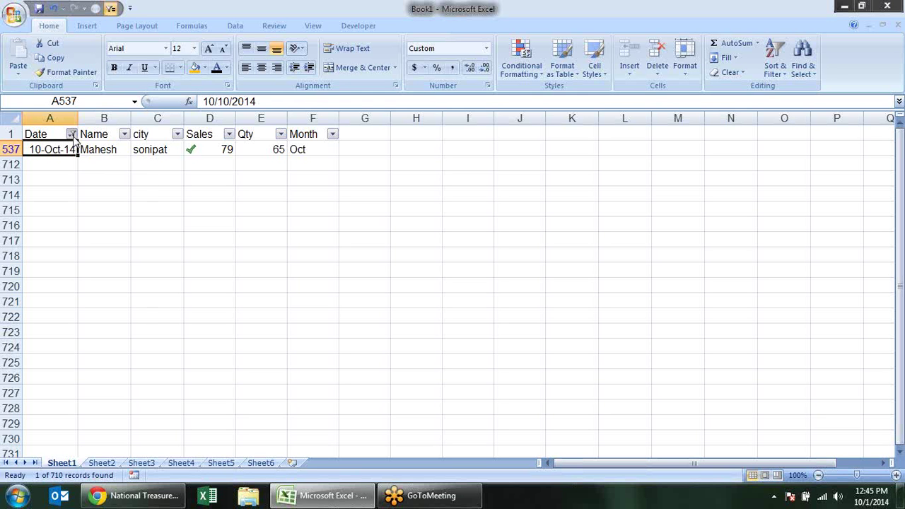
{"action": "left_click", "coordinate": [71, 135]}
{"action": "mouse_move", "coordinate": [42, 221]}
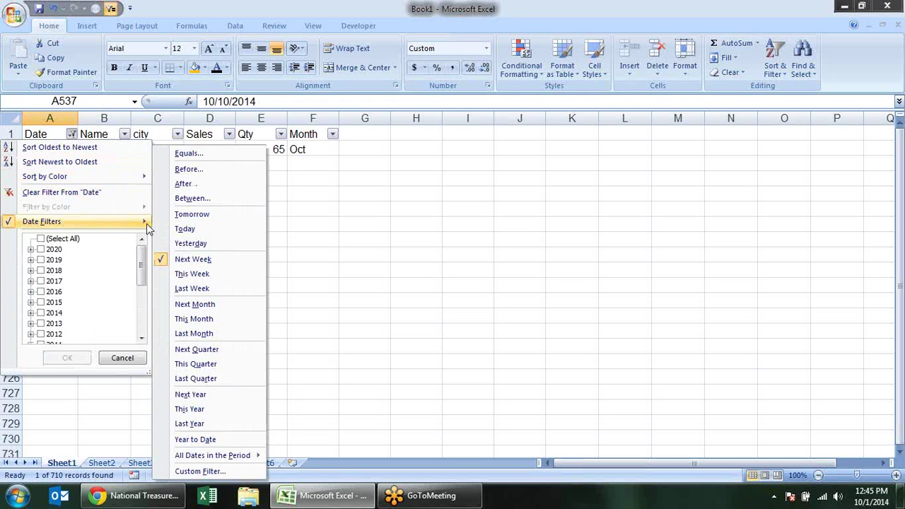
{"action": "left_click", "coordinate": [211, 274]}
{"action": "left_click", "coordinate": [90, 178]}
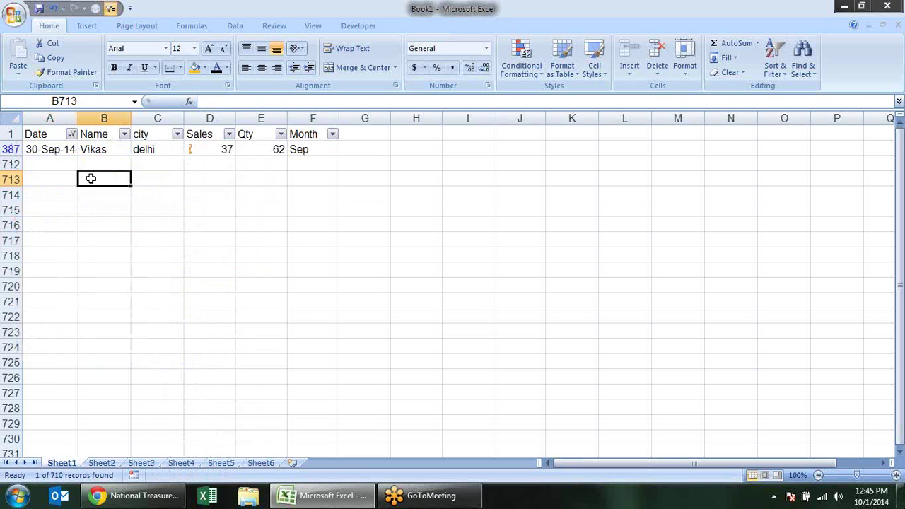
{"action": "left_click", "coordinate": [63, 149]}
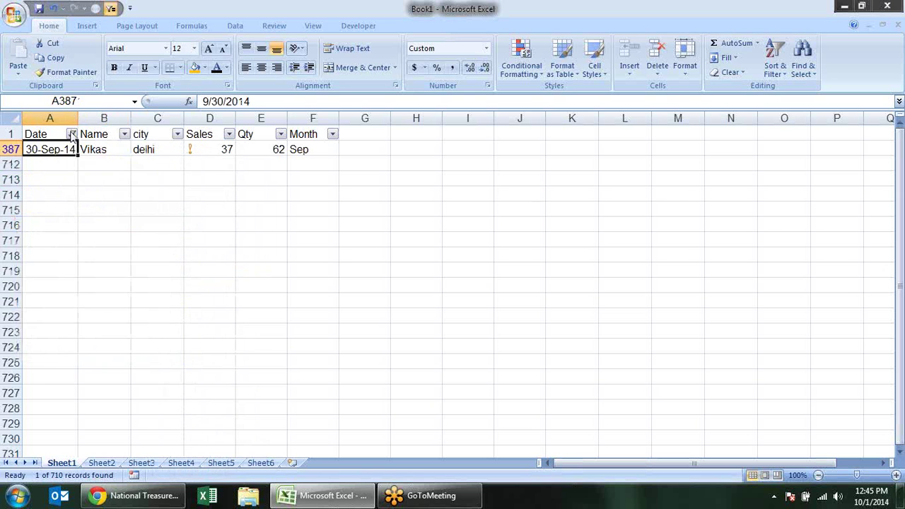
{"action": "left_click", "coordinate": [72, 134]}
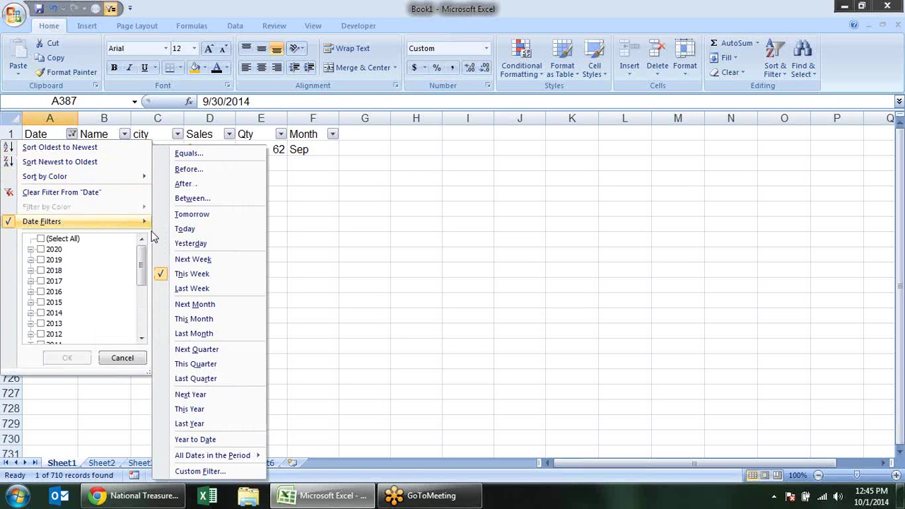
{"action": "left_click", "coordinate": [203, 293]}
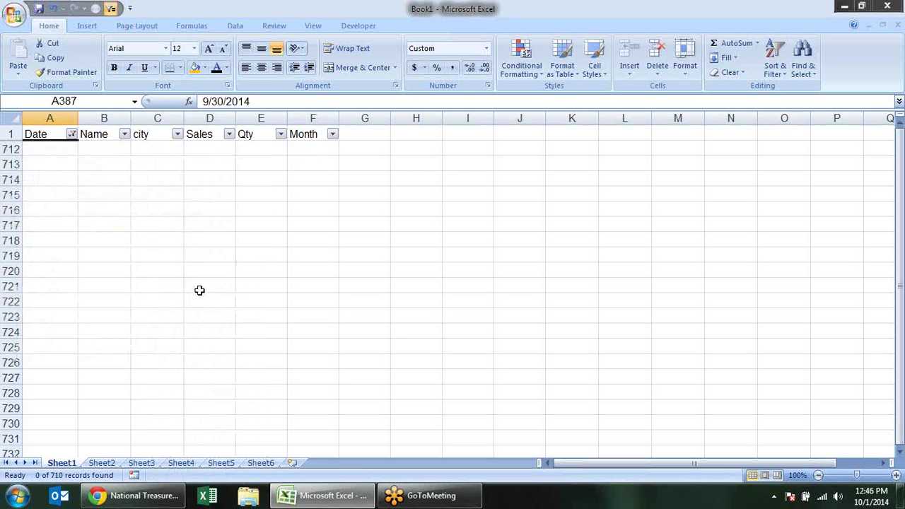
{"action": "left_click", "coordinate": [95, 181]}
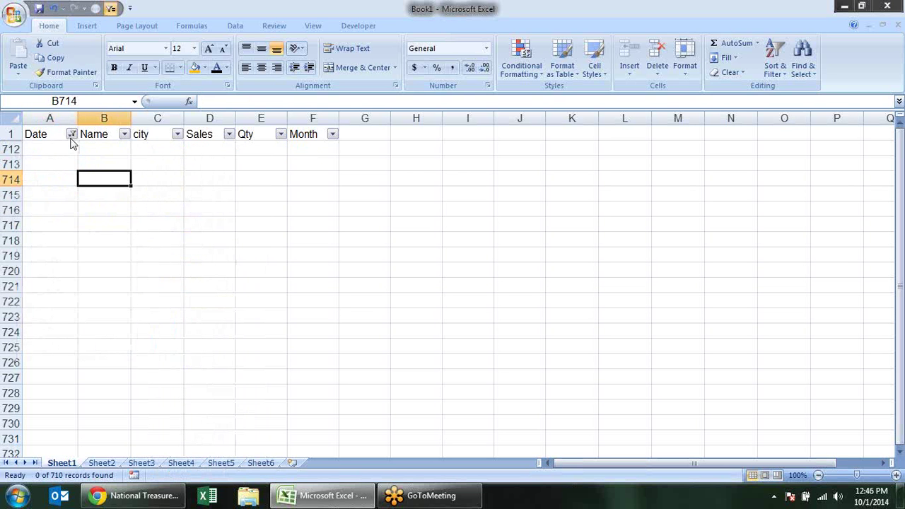
{"action": "left_click", "coordinate": [72, 136]}
{"action": "mouse_move", "coordinate": [41, 221]}
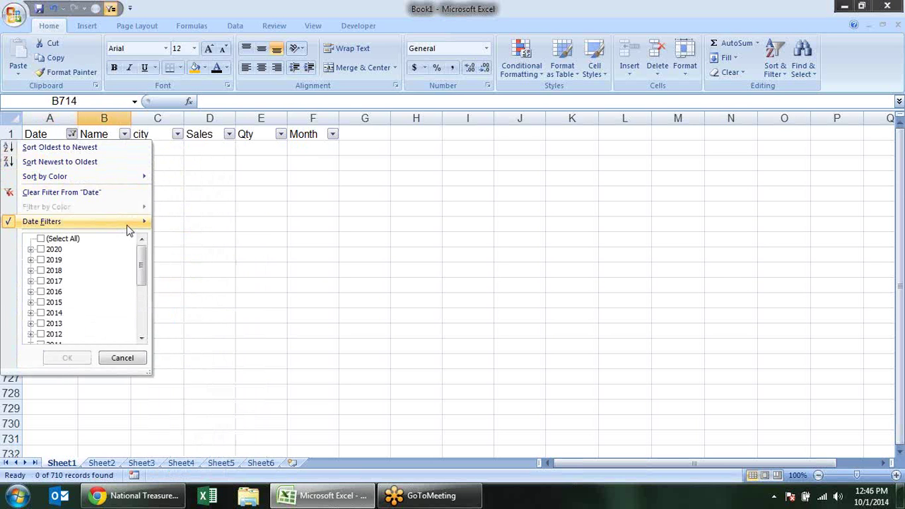
Apply the Next Month, This Month, then Next Quarter date filters, showing 9 records from January–March 2015
{"action": "left_click", "coordinate": [228, 305]}
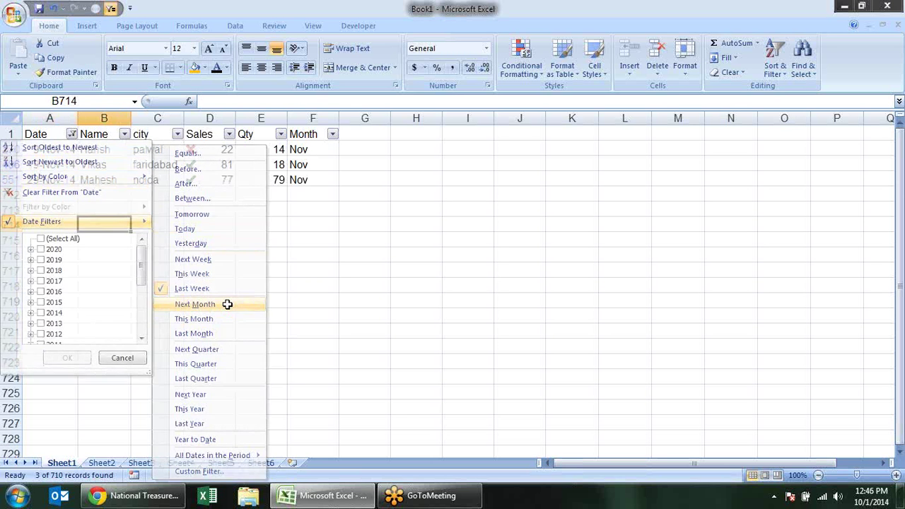
{"action": "left_click", "coordinate": [73, 150]}
{"action": "left_click", "coordinate": [81, 164]}
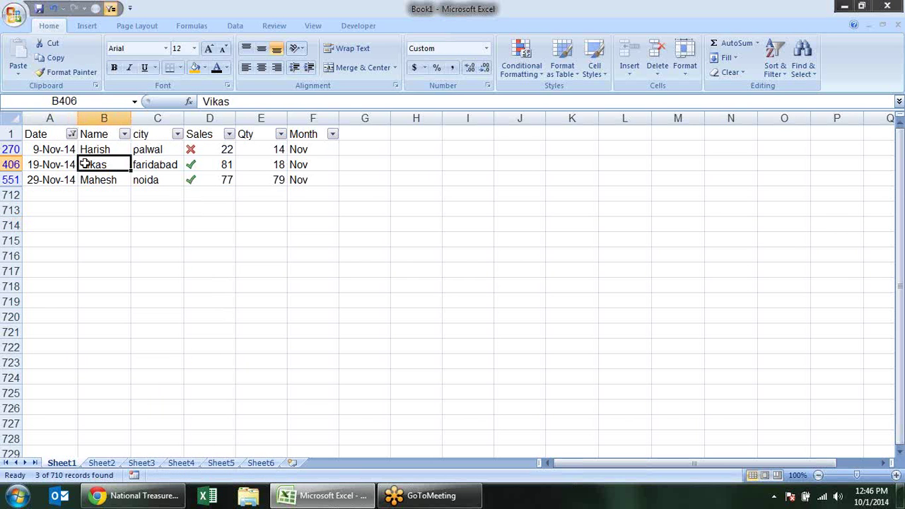
{"action": "left_click", "coordinate": [72, 134]}
{"action": "mouse_move", "coordinate": [42, 222]}
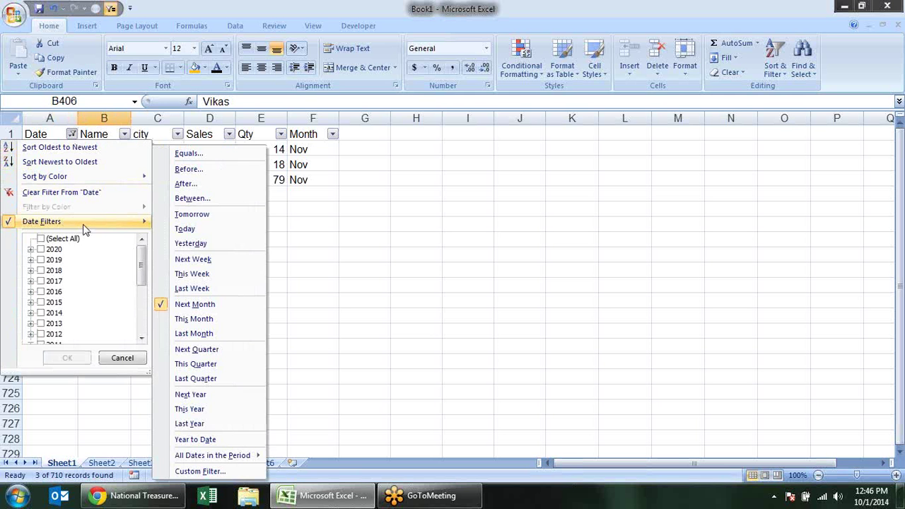
{"action": "left_click", "coordinate": [202, 319]}
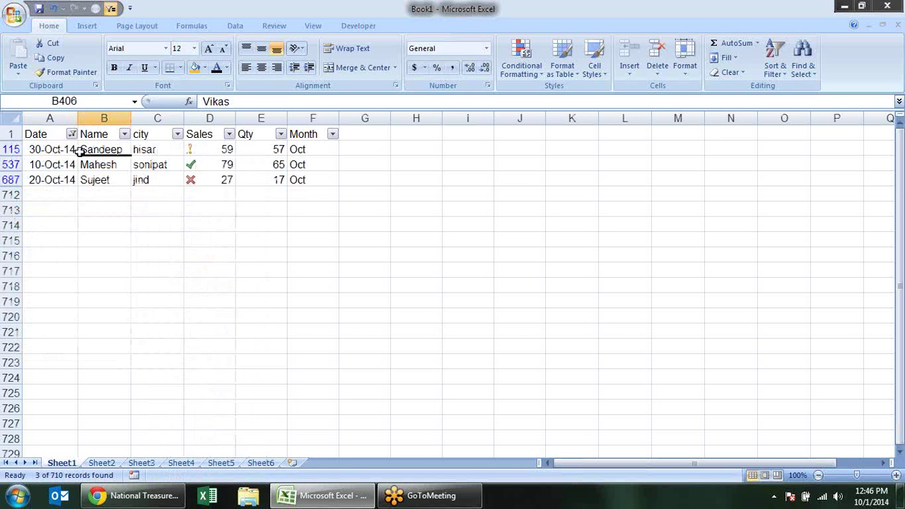
{"action": "left_click", "coordinate": [72, 135]}
{"action": "mouse_move", "coordinate": [41, 222]}
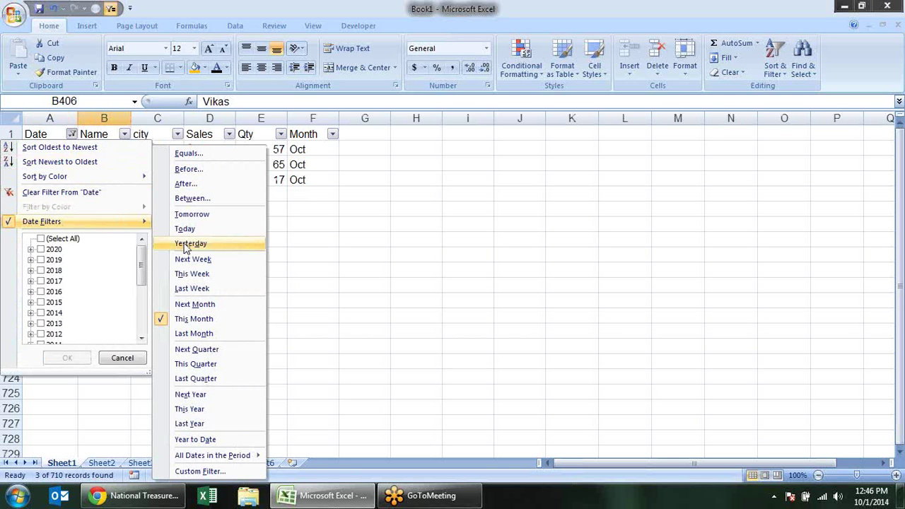
{"action": "left_click", "coordinate": [211, 355]}
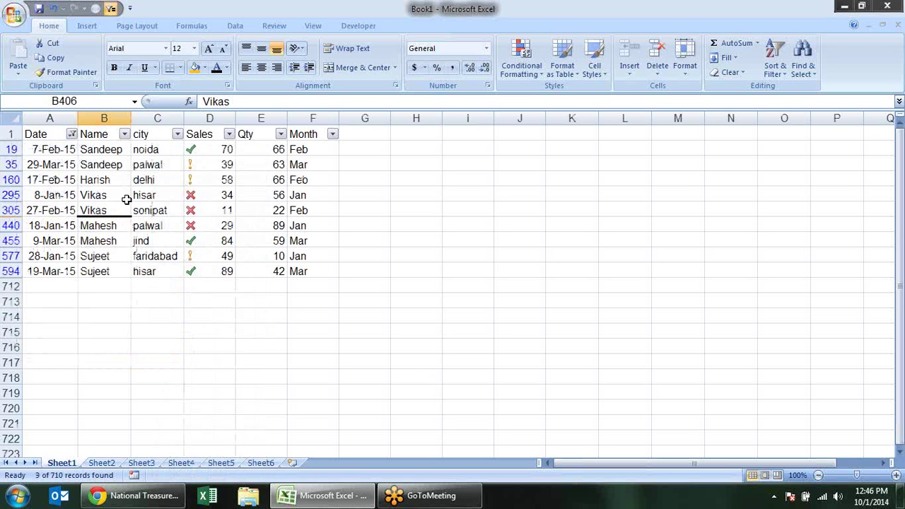
{"action": "left_click", "coordinate": [113, 165]}
{"action": "left_click", "coordinate": [72, 134]}
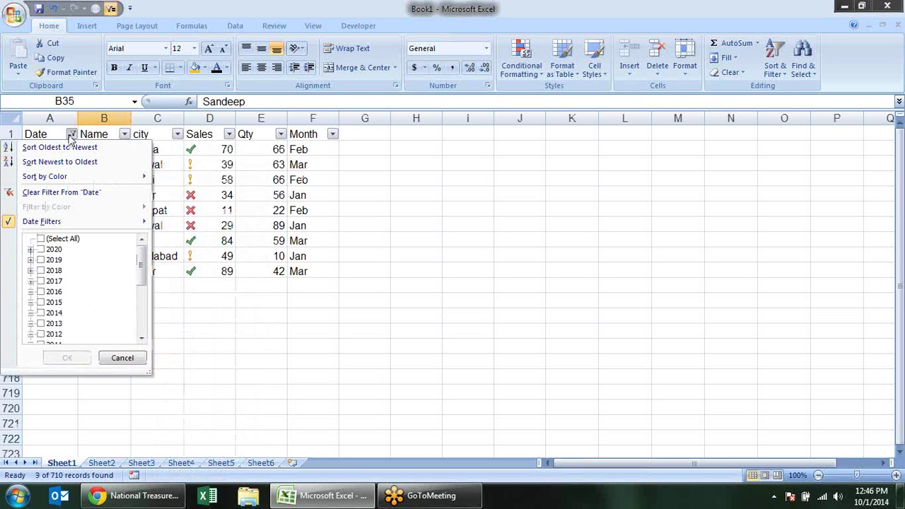
{"action": "left_click", "coordinate": [320, 317]}
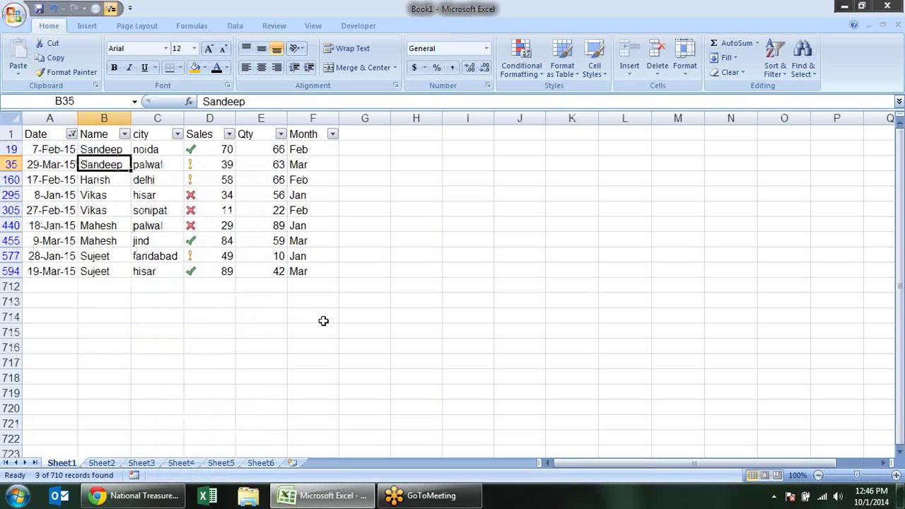
{"action": "left_click", "coordinate": [71, 135]}
{"action": "mouse_move", "coordinate": [41, 222]}
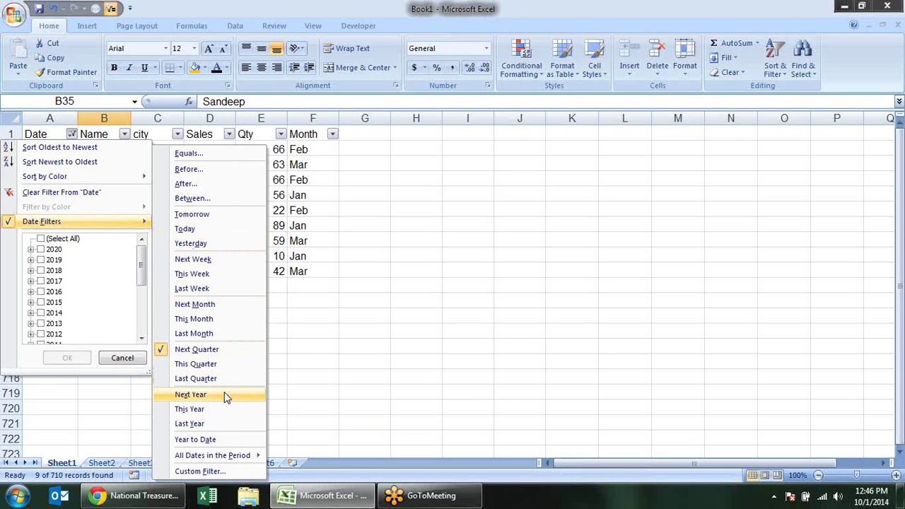
Apply the Year to Date filter and look through the 27 records dated January–September 2014
{"action": "left_click", "coordinate": [228, 443]}
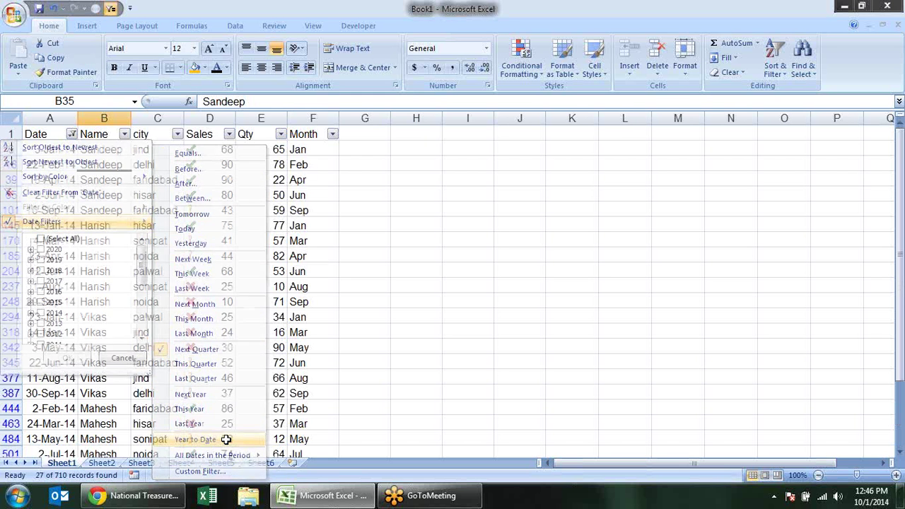
{"action": "left_click", "coordinate": [400, 244]}
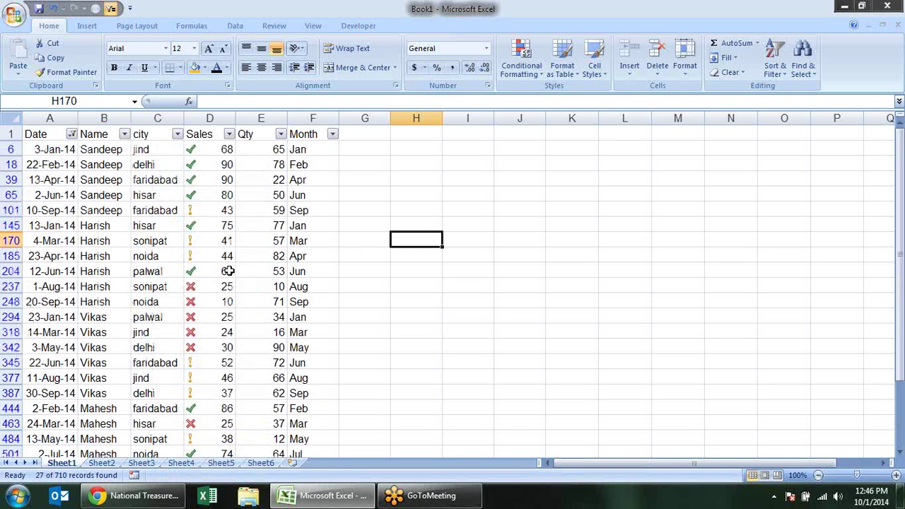
{"action": "scroll", "coordinate": [251, 283], "scroll_direction": "down", "scroll_amount": 2}
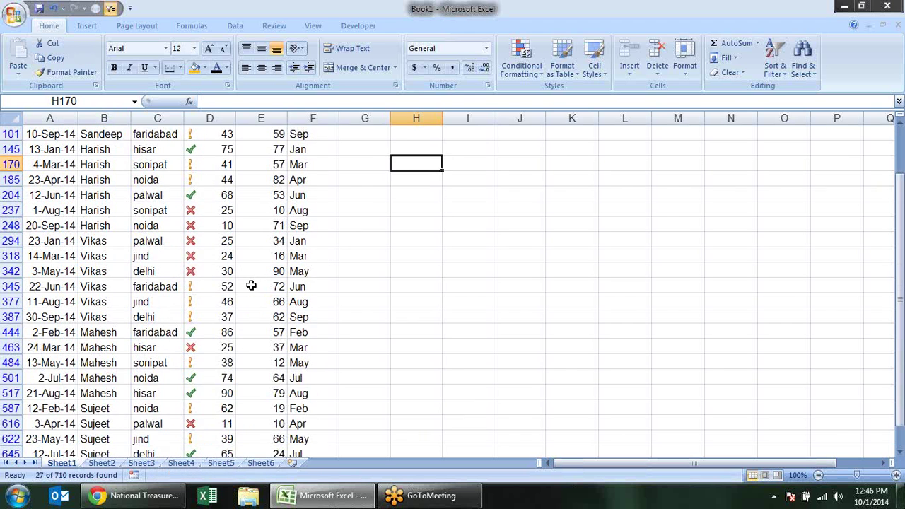
{"action": "scroll", "coordinate": [254, 290], "scroll_direction": "down", "scroll_amount": 3}
{"action": "scroll", "coordinate": [254, 294], "scroll_direction": "up", "scroll_amount": 1}
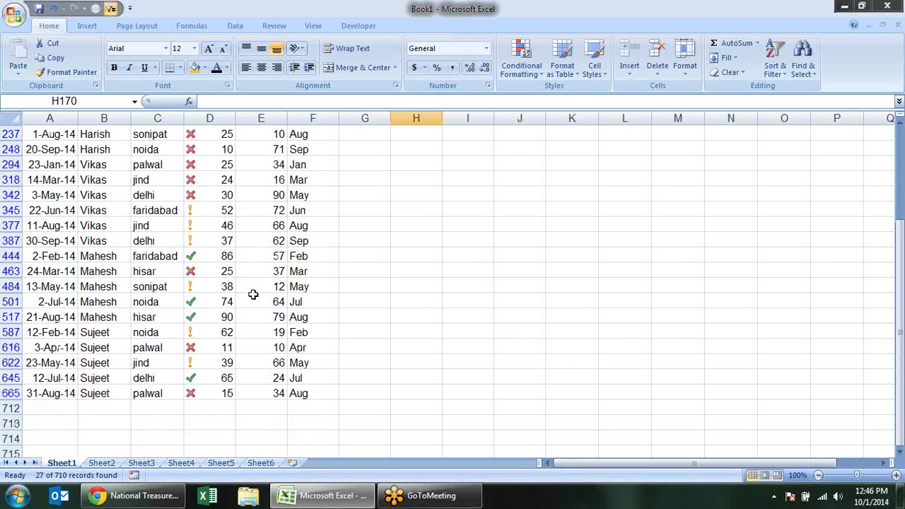
{"action": "scroll", "coordinate": [247, 296], "scroll_direction": "up", "scroll_amount": 1}
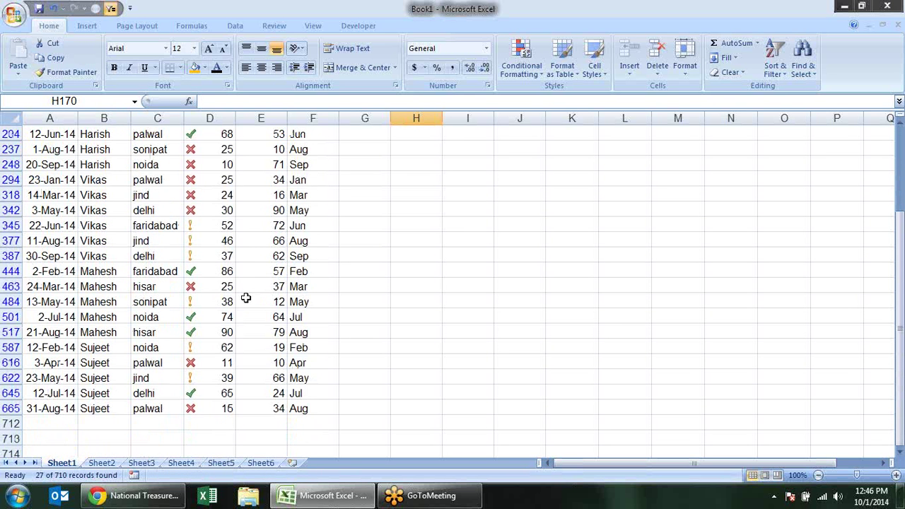
{"action": "left_click", "coordinate": [65, 257]}
{"action": "scroll", "coordinate": [131, 259], "scroll_direction": "up", "scroll_amount": 1}
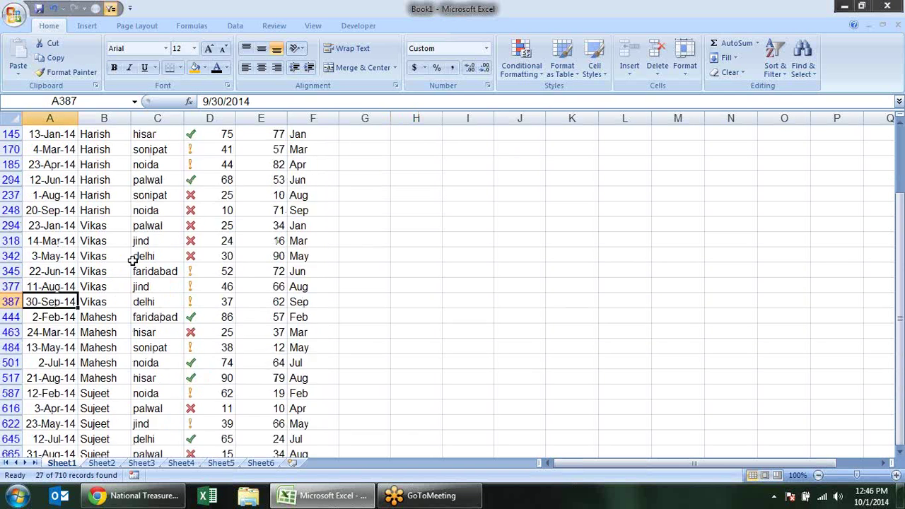
{"action": "scroll", "coordinate": [133, 260], "scroll_direction": "up", "scroll_amount": 1}
{"action": "scroll", "coordinate": [133, 260], "scroll_direction": "up", "scroll_amount": 1}
{"action": "scroll", "coordinate": [133, 260], "scroll_direction": "up", "scroll_amount": 1}
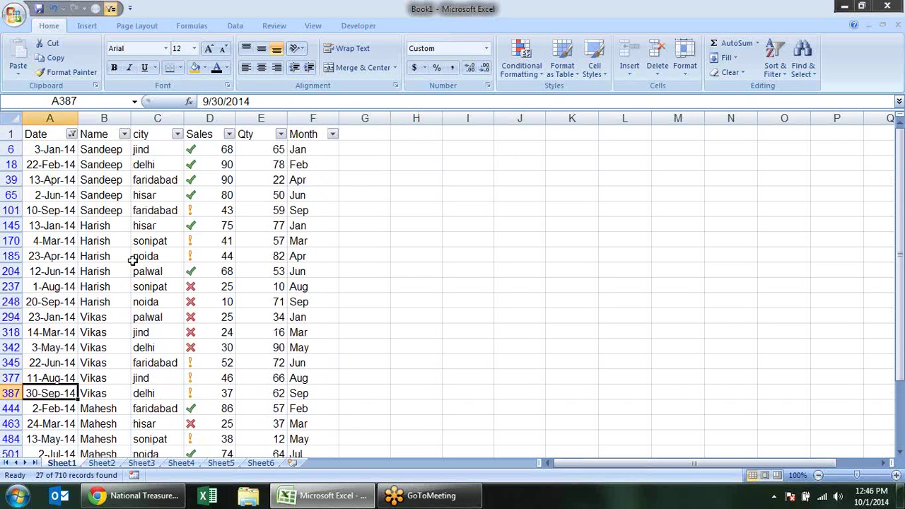
{"action": "left_click", "coordinate": [71, 133]}
{"action": "mouse_move", "coordinate": [78, 222]}
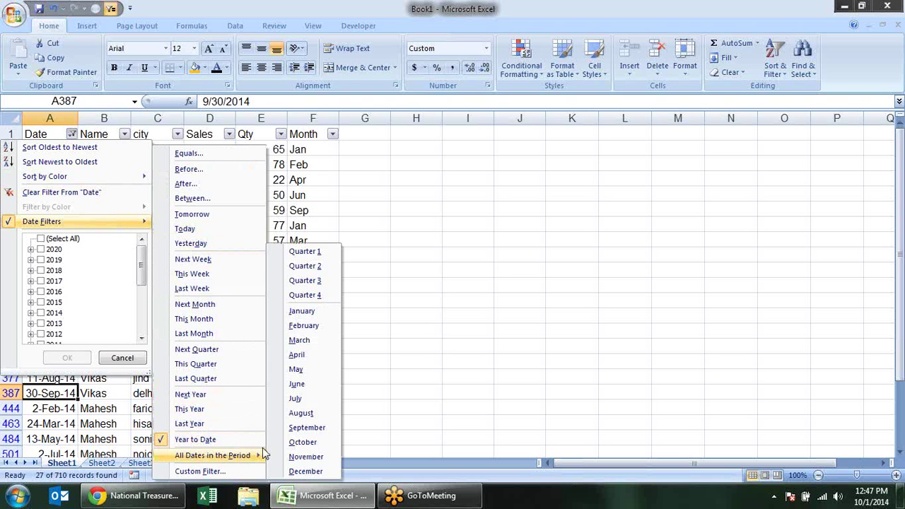
{"action": "mouse_move", "coordinate": [212, 455]}
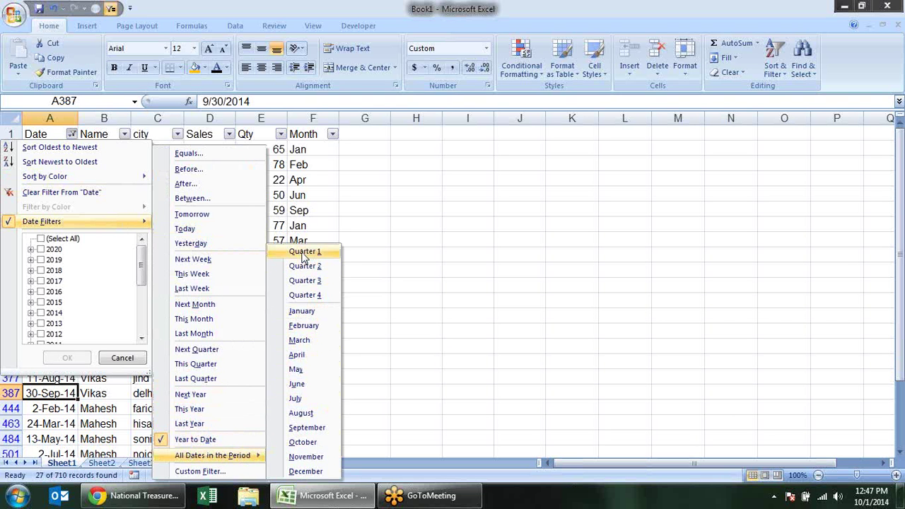
Filter the Date column to Quarter 1 of every year and inspect the Month formula in F2:F12
{"action": "left_click", "coordinate": [304, 255]}
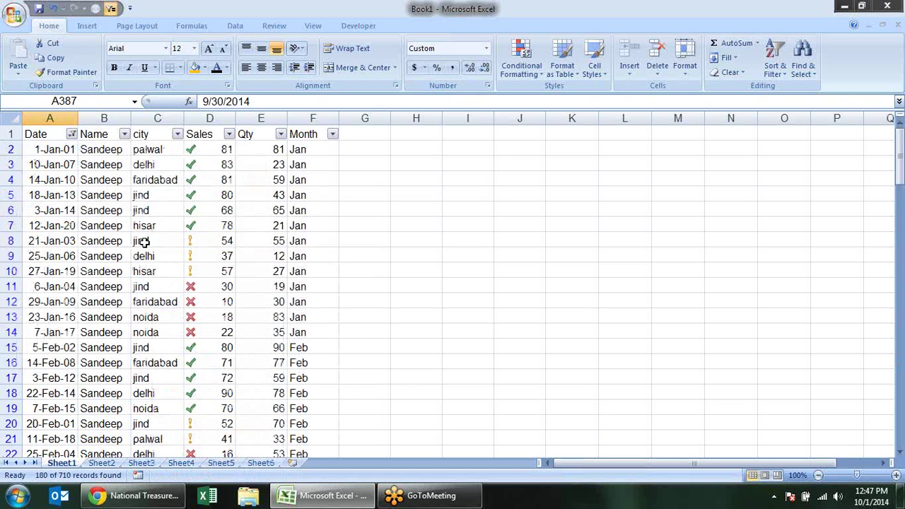
{"action": "left_click", "coordinate": [144, 242]}
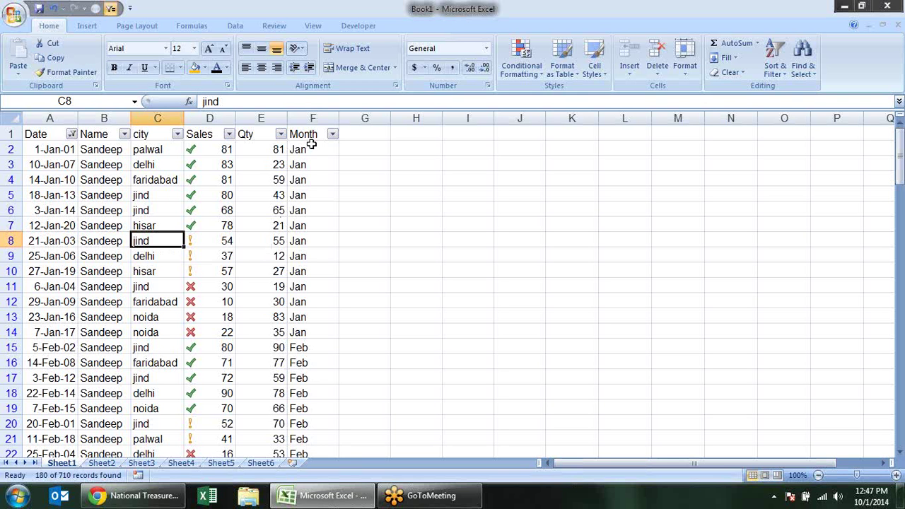
{"action": "left_click_drag", "start_coordinate": [312, 147], "coordinate": [300, 319]}
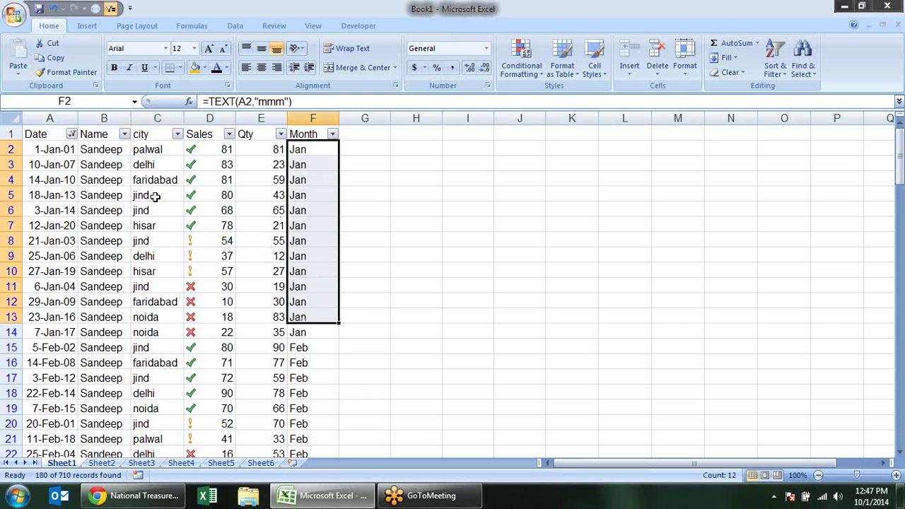
{"action": "left_click", "coordinate": [119, 196]}
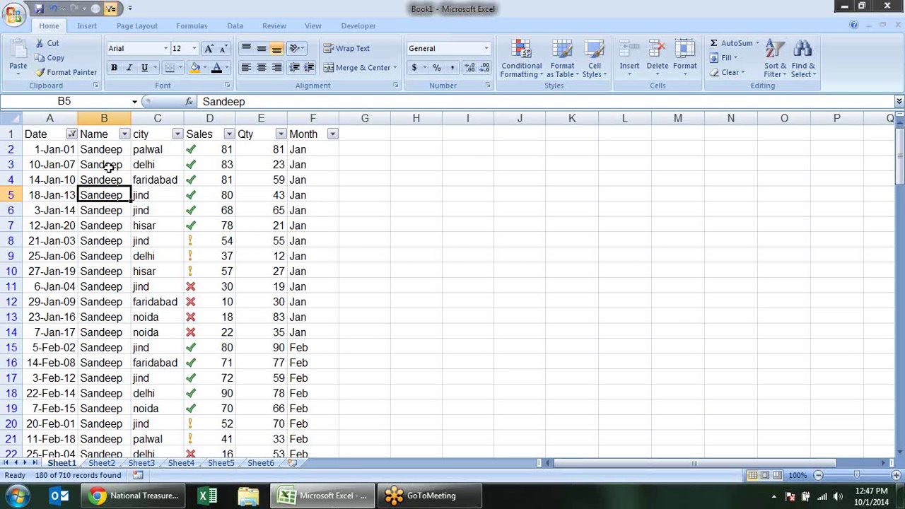
Clear the Date filter by reselecting all years, showing all 710 records again
{"action": "left_click", "coordinate": [71, 135]}
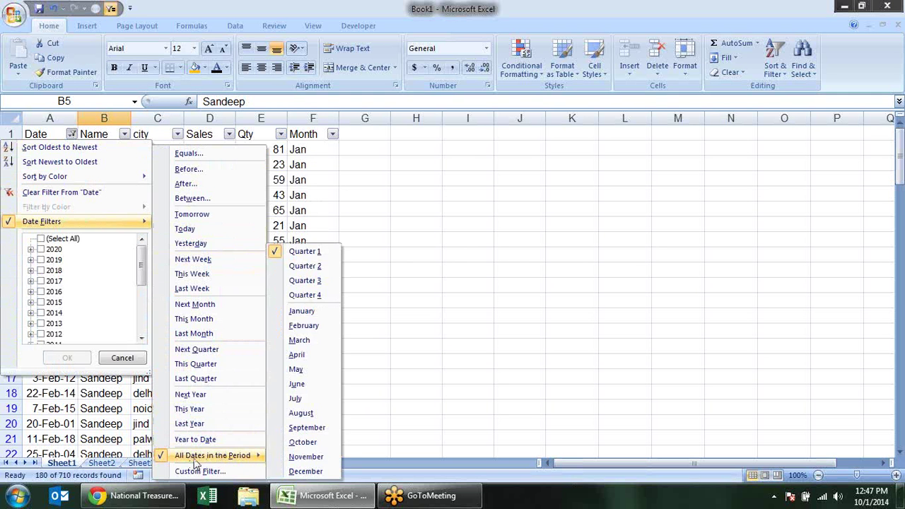
{"action": "mouse_move", "coordinate": [212, 456]}
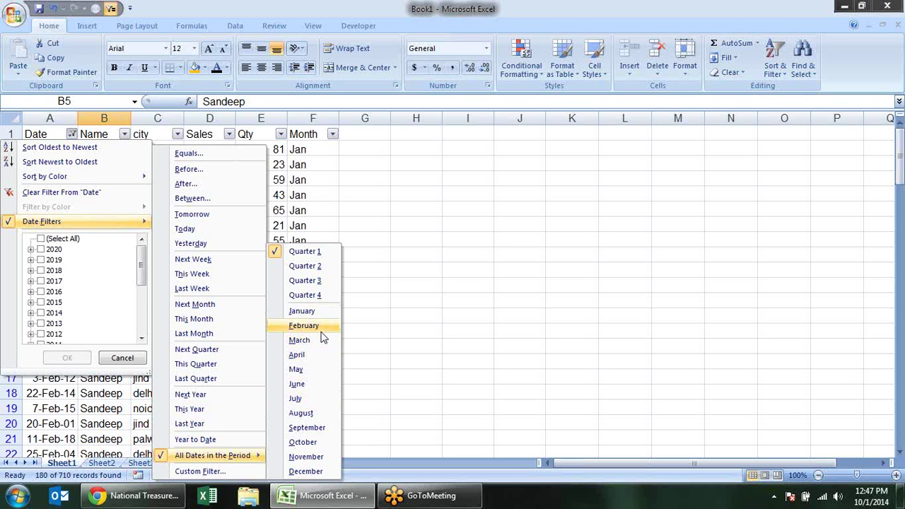
{"action": "left_click", "coordinate": [426, 246]}
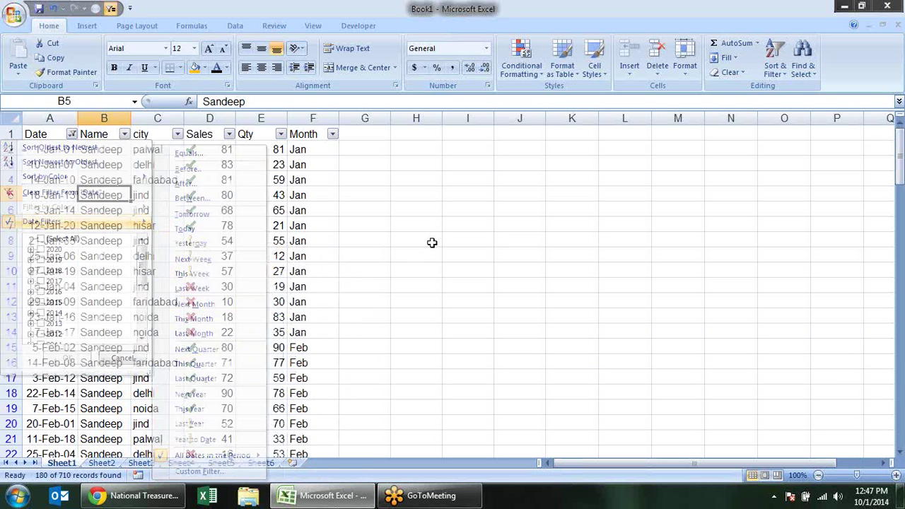
{"action": "left_click", "coordinate": [72, 134]}
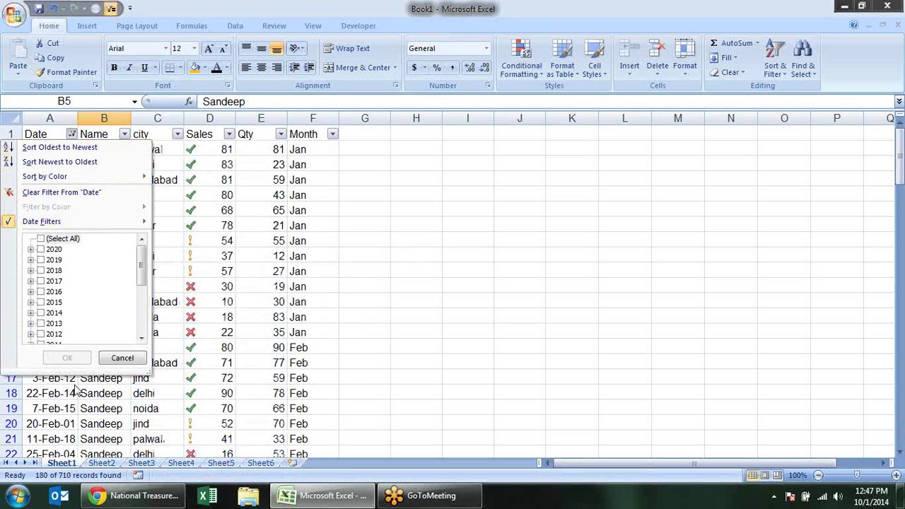
{"action": "left_click", "coordinate": [41, 239]}
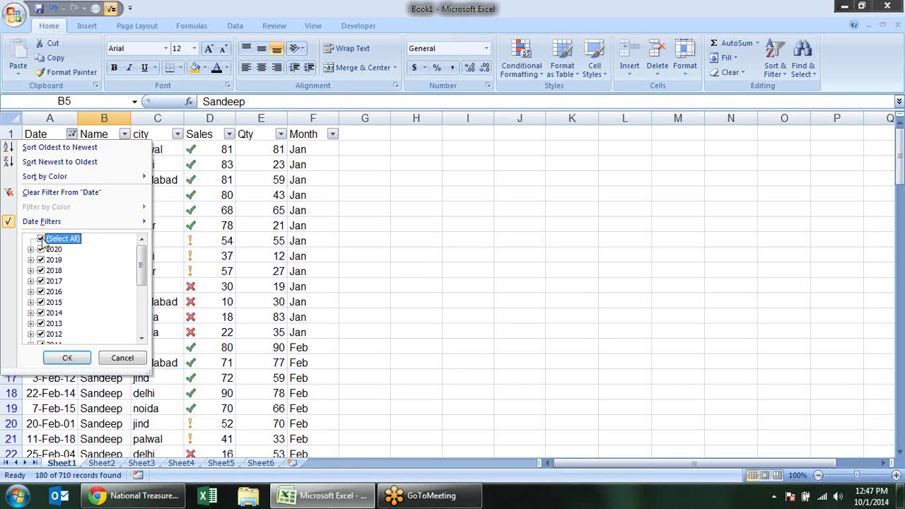
{"action": "left_click", "coordinate": [65, 356]}
{"action": "left_click", "coordinate": [444, 212]}
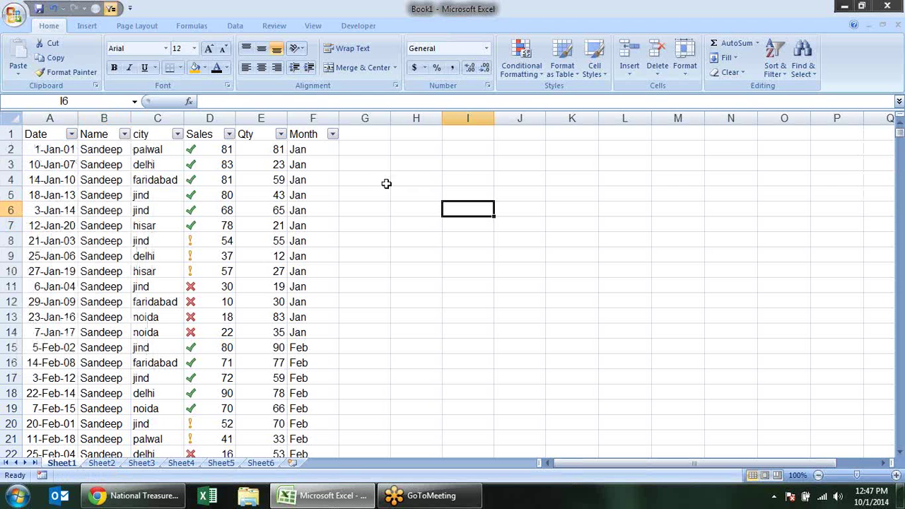
Drop a greater-than-or-equal attempt and filter Sales to values greater than 10, leaving 655 of 710 records
{"action": "left_click", "coordinate": [228, 134]}
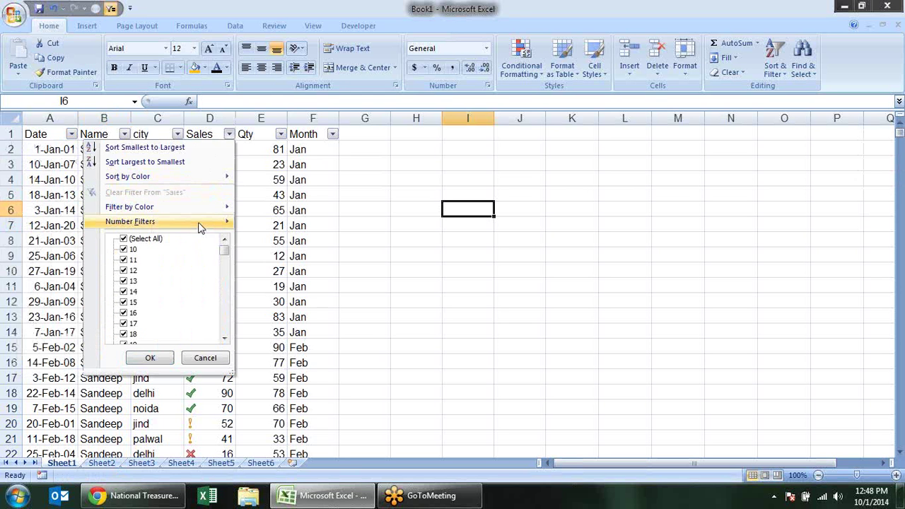
{"action": "mouse_move", "coordinate": [166, 222]}
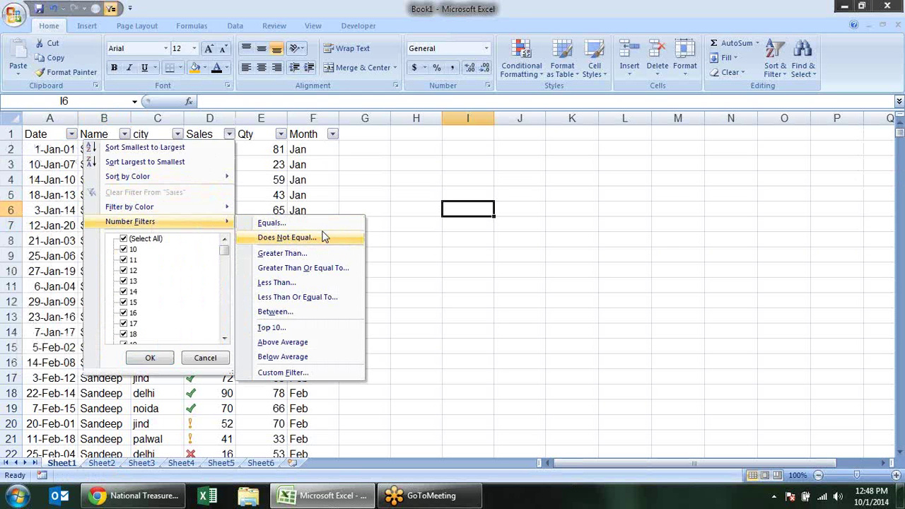
{"action": "left_click", "coordinate": [331, 268]}
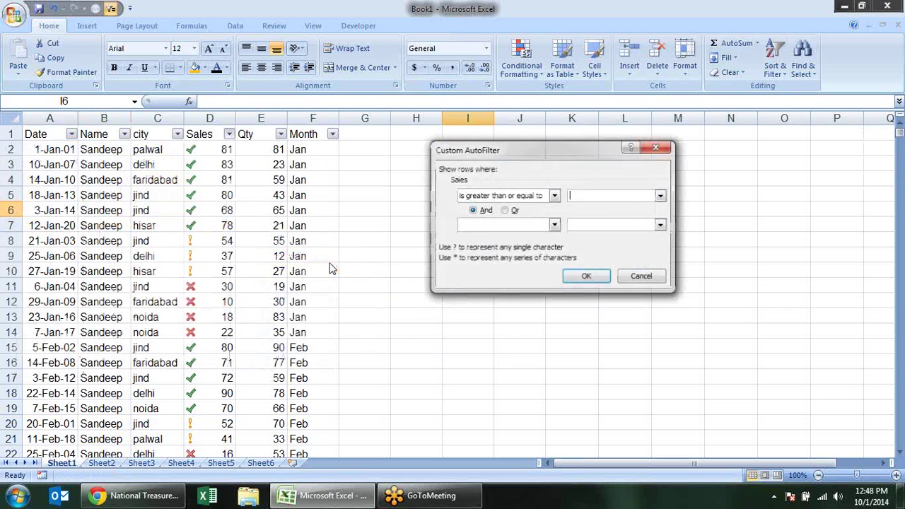
{"action": "key", "text": "Escape"}
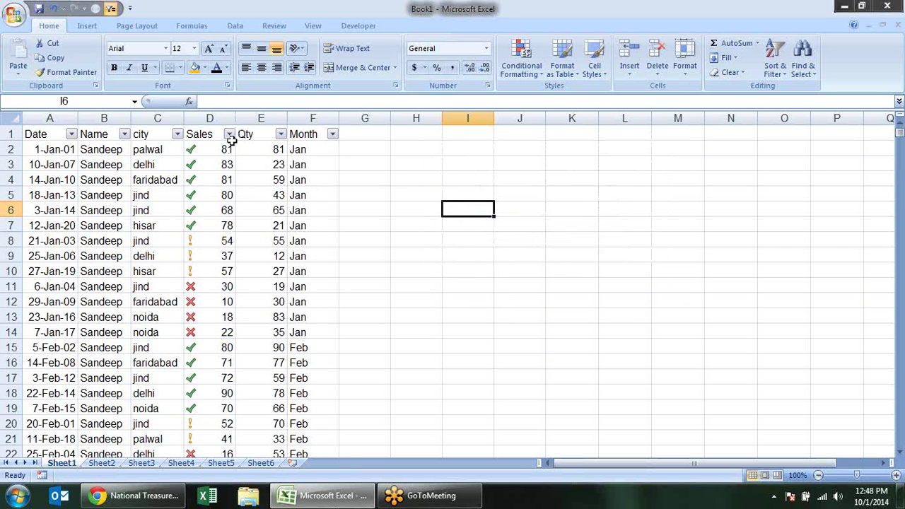
{"action": "left_click", "coordinate": [227, 147]}
{"action": "left_click", "coordinate": [229, 134]}
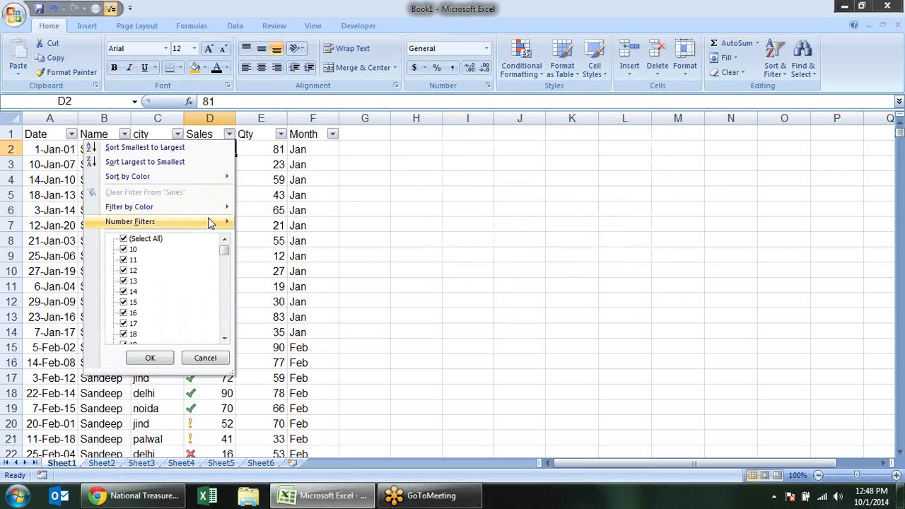
{"action": "mouse_move", "coordinate": [130, 221]}
{"action": "left_click", "coordinate": [311, 253]}
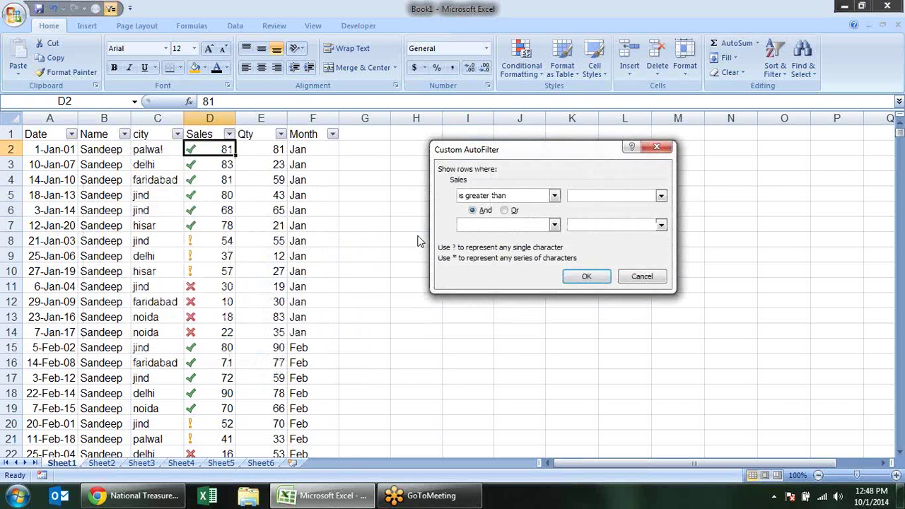
{"action": "type", "text": "10"}
{"action": "key", "text": "Return"}
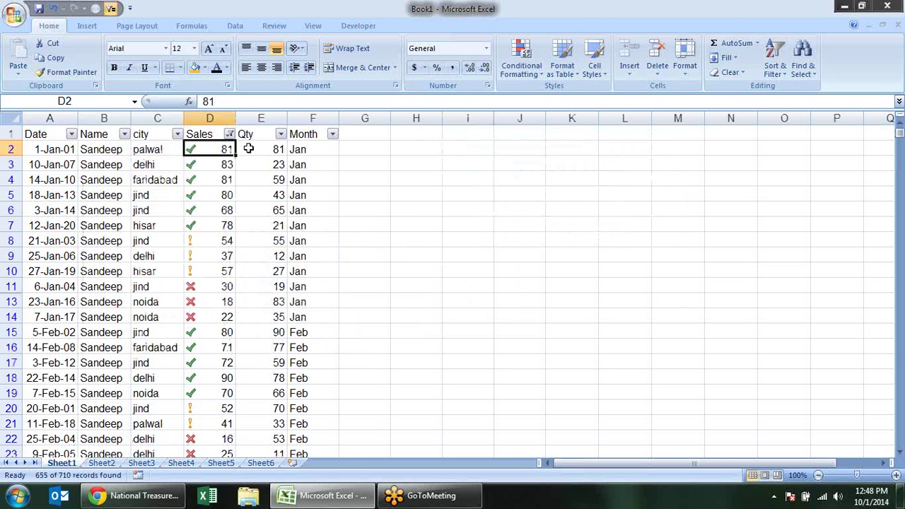
{"action": "left_click", "coordinate": [229, 135]}
{"action": "mouse_move", "coordinate": [130, 222]}
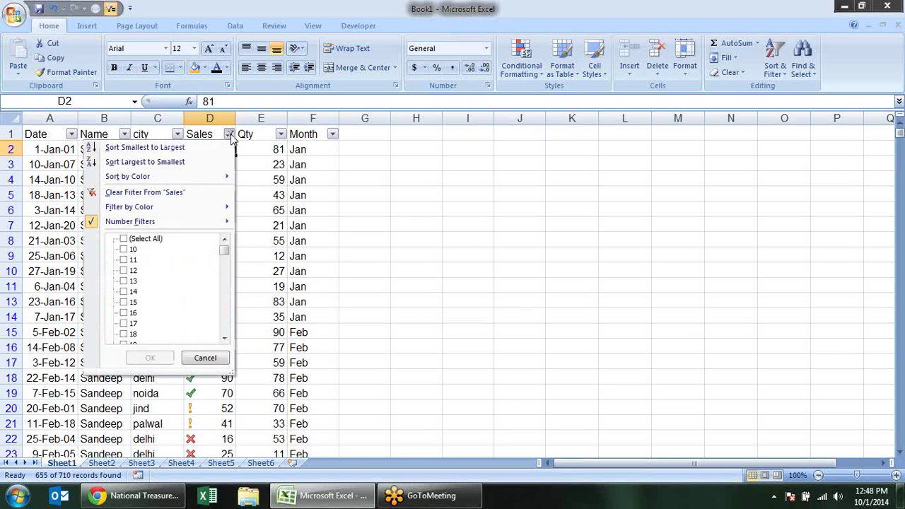
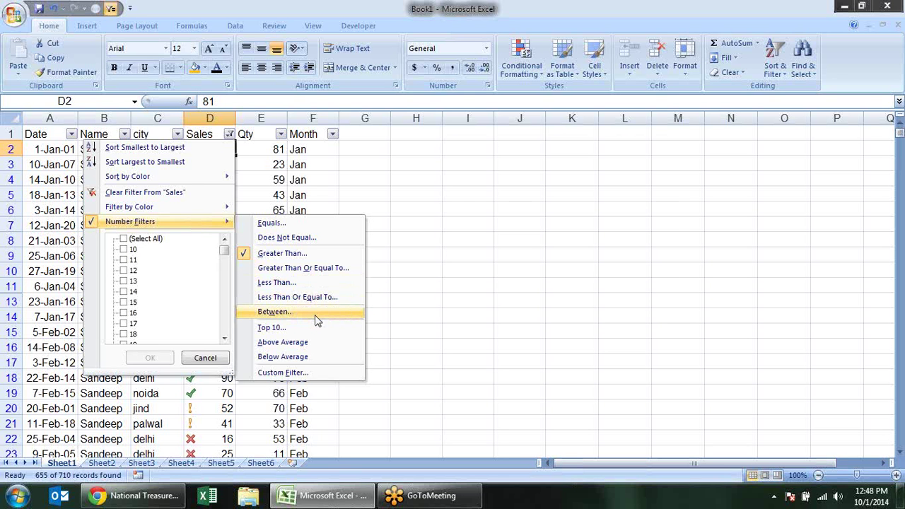
Apply a Between filter on Sales with a range of 40 to 50
{"action": "left_click", "coordinate": [313, 312]}
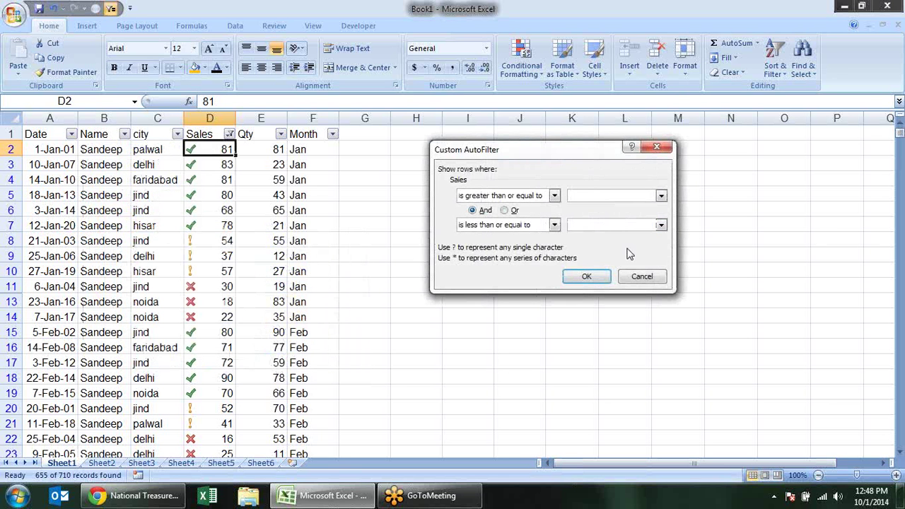
{"action": "type", "text": "40"}
{"action": "key", "text": "Tab"}
{"action": "key", "text": "Tab"}
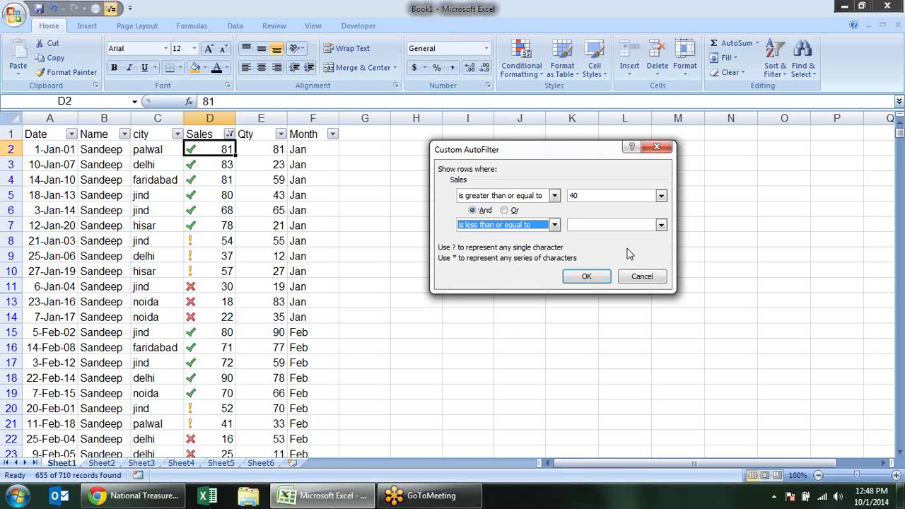
{"action": "key", "text": "Tab"}
{"action": "type", "text": "50"}
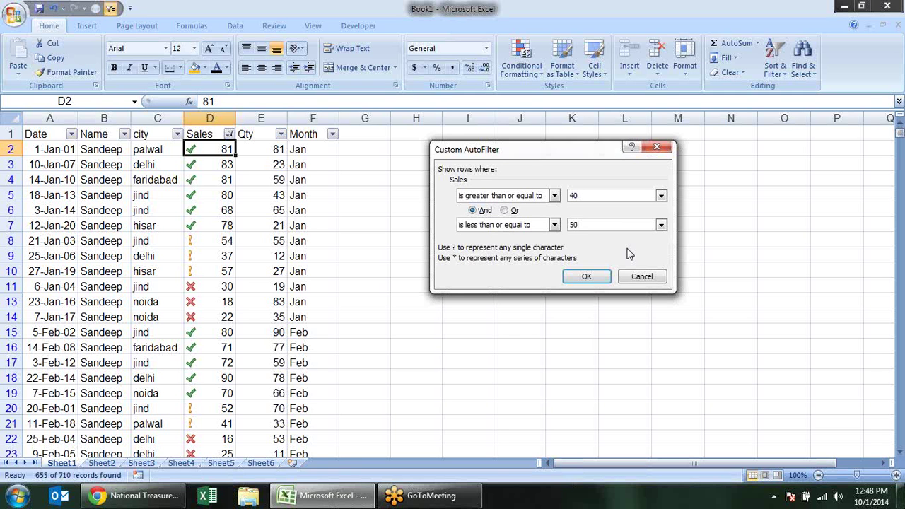
{"action": "key", "text": "Return"}
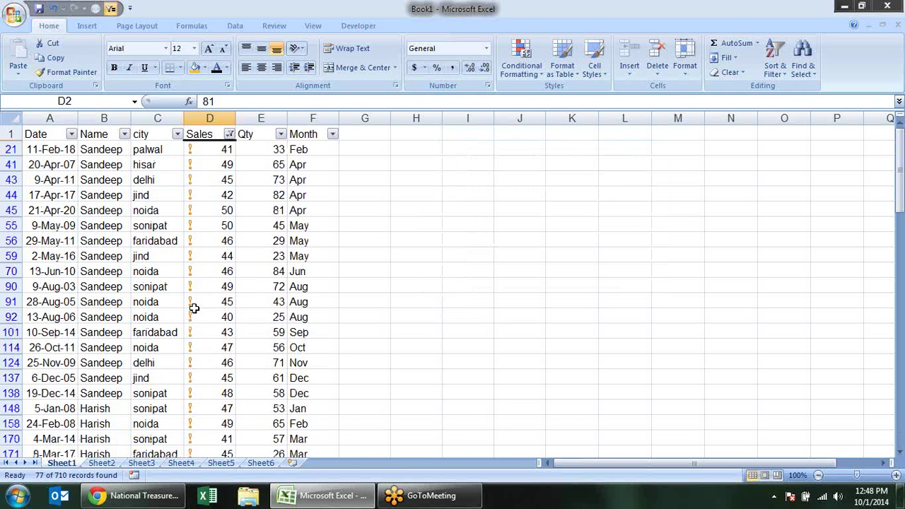
{"action": "left_click", "coordinate": [229, 135]}
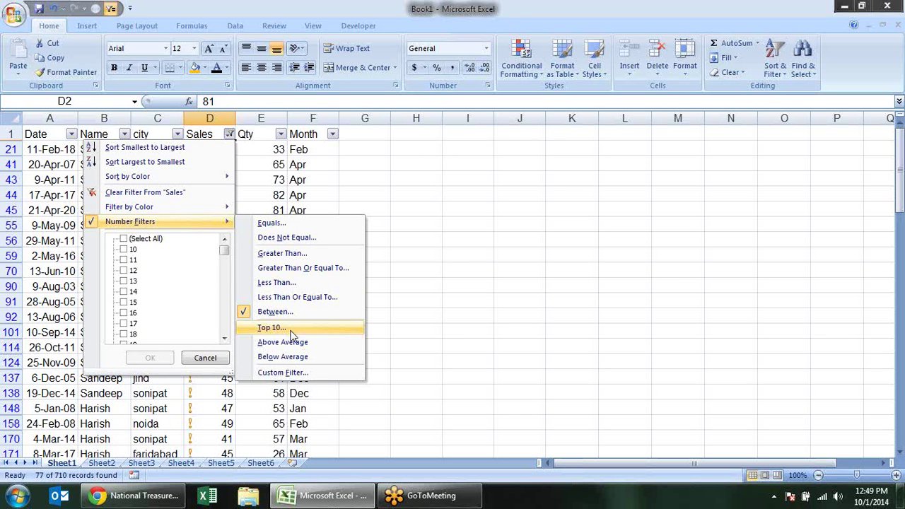
Apply a Top 10 filter on Sales set to show the top 5 items
{"action": "left_click", "coordinate": [271, 327]}
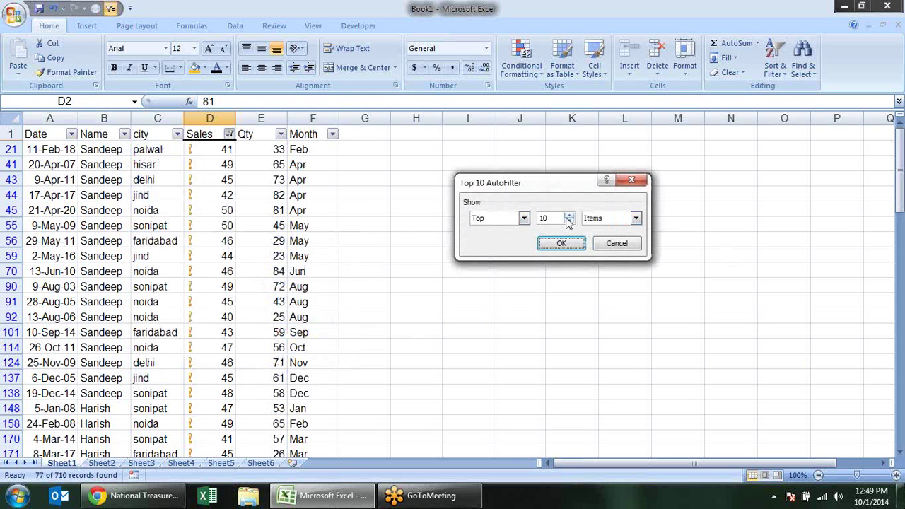
{"action": "left_click", "coordinate": [524, 219]}
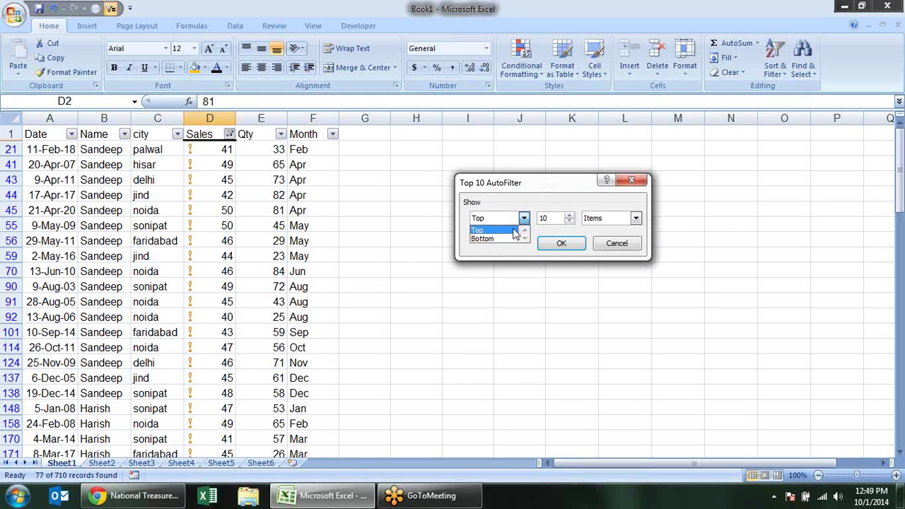
{"action": "left_click", "coordinate": [514, 230]}
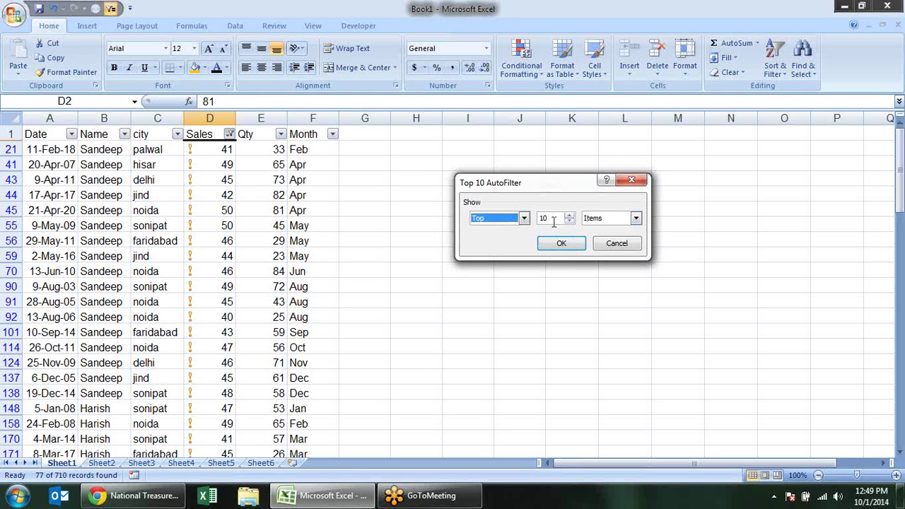
{"action": "key", "text": "Tab"}
{"action": "type", "text": "5"}
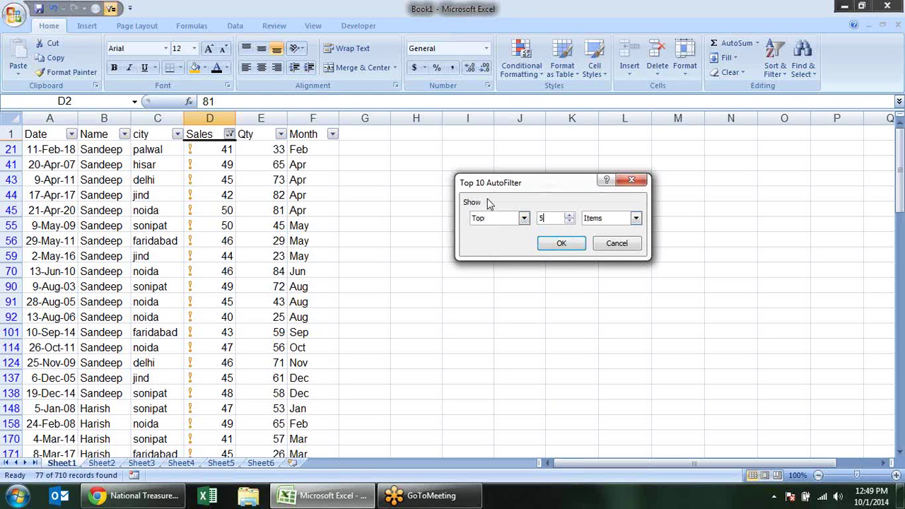
{"action": "left_click", "coordinate": [543, 245]}
Select the filtered Sales values to check their sum in the status bar
{"action": "left_click", "coordinate": [481, 221]}
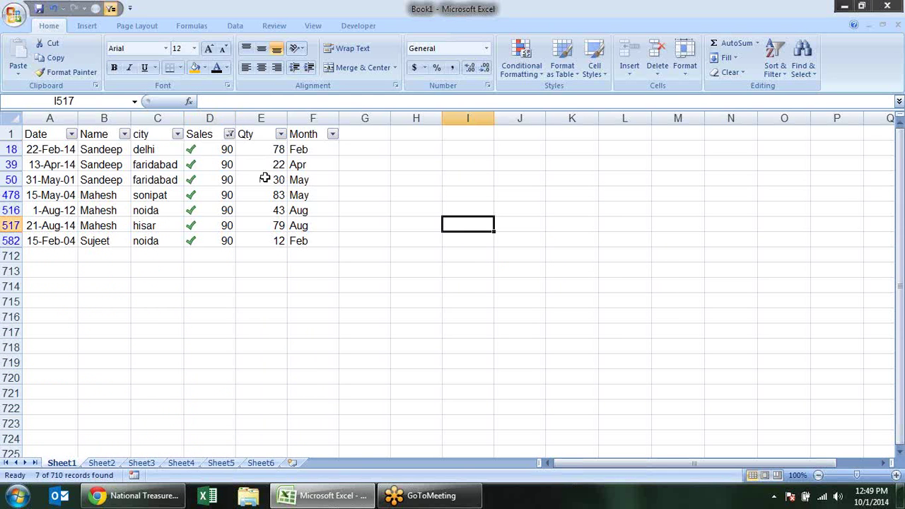
{"action": "left_click", "coordinate": [227, 165]}
{"action": "left_click", "coordinate": [227, 195]}
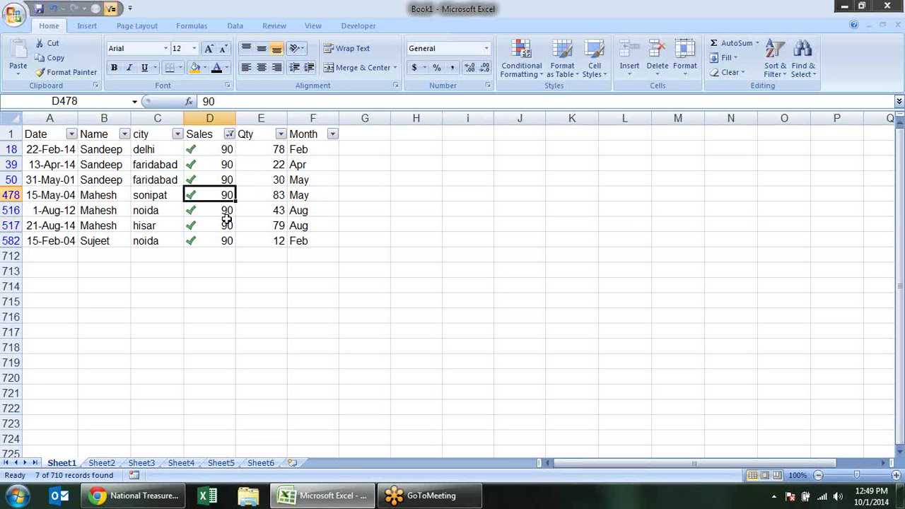
{"action": "left_click", "coordinate": [226, 226]}
{"action": "left_click", "coordinate": [227, 240]}
{"action": "left_click", "coordinate": [225, 150]}
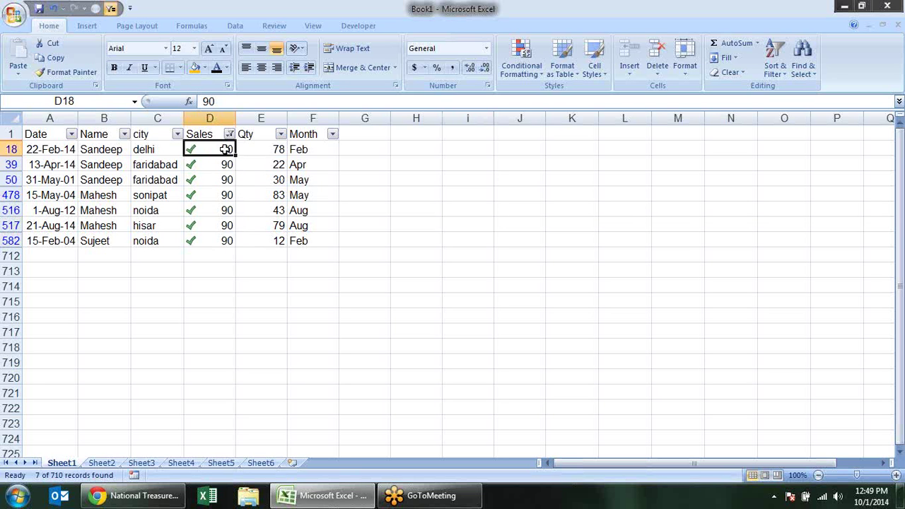
{"action": "left_click_drag", "start_coordinate": [225, 149], "coordinate": [220, 237]}
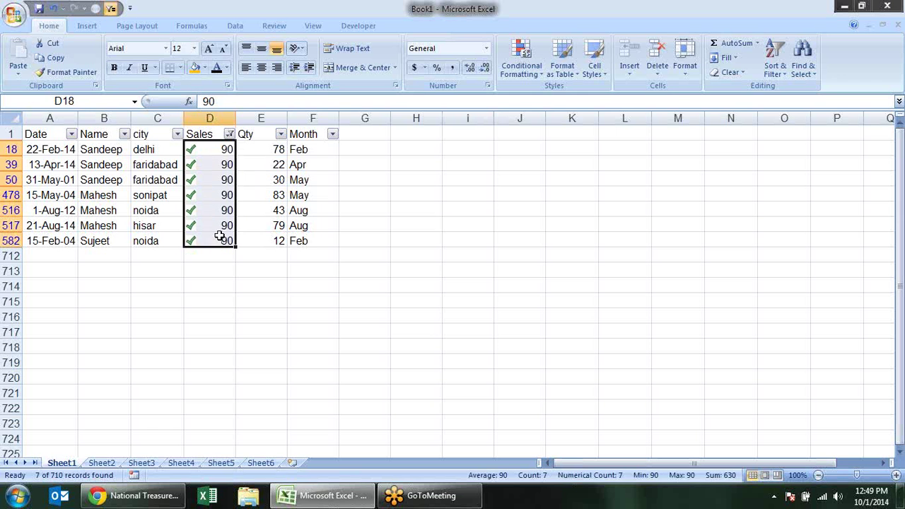
{"action": "left_click", "coordinate": [364, 195]}
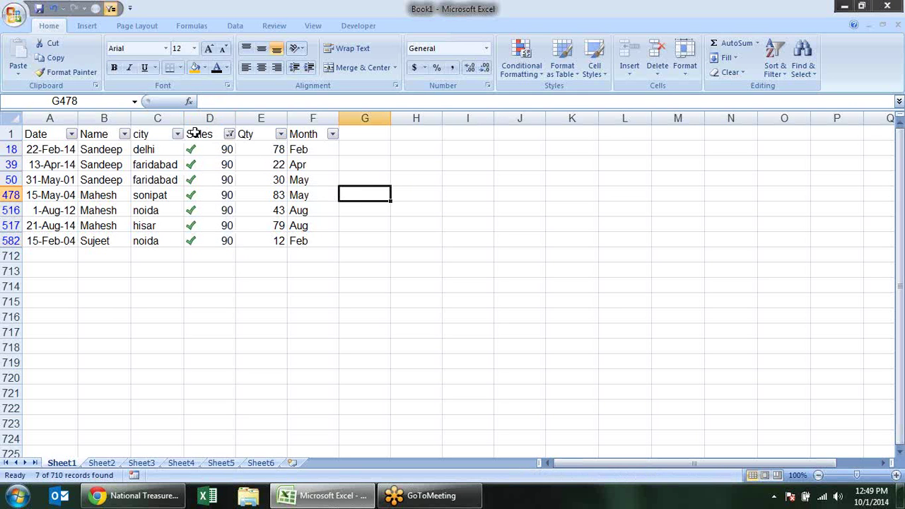
{"action": "left_click", "coordinate": [229, 135]}
{"action": "mouse_move", "coordinate": [142, 221]}
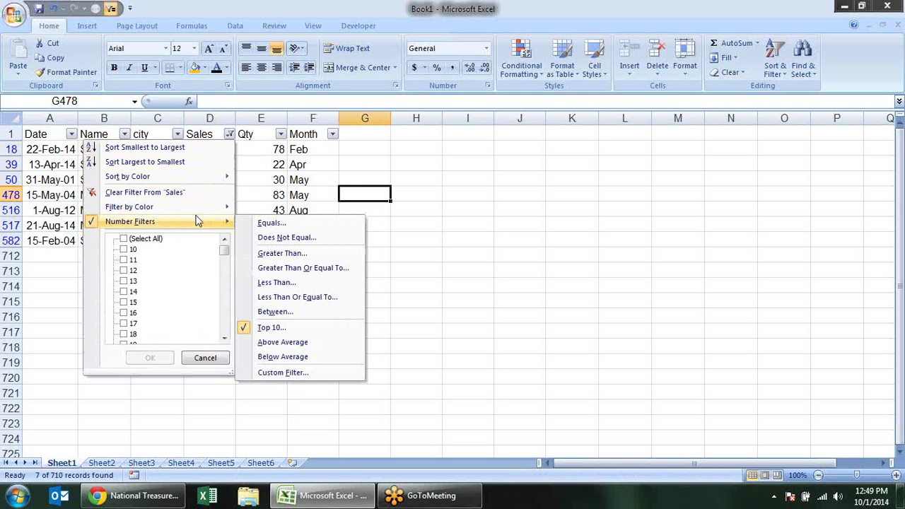
Filter Sales to above-average values, then clear it with Select All
{"action": "left_click", "coordinate": [326, 343]}
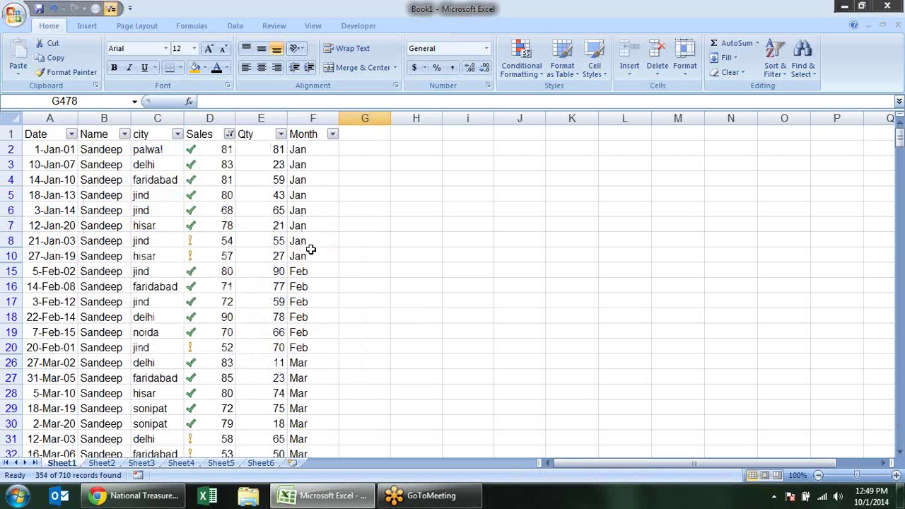
{"action": "left_click", "coordinate": [229, 135]}
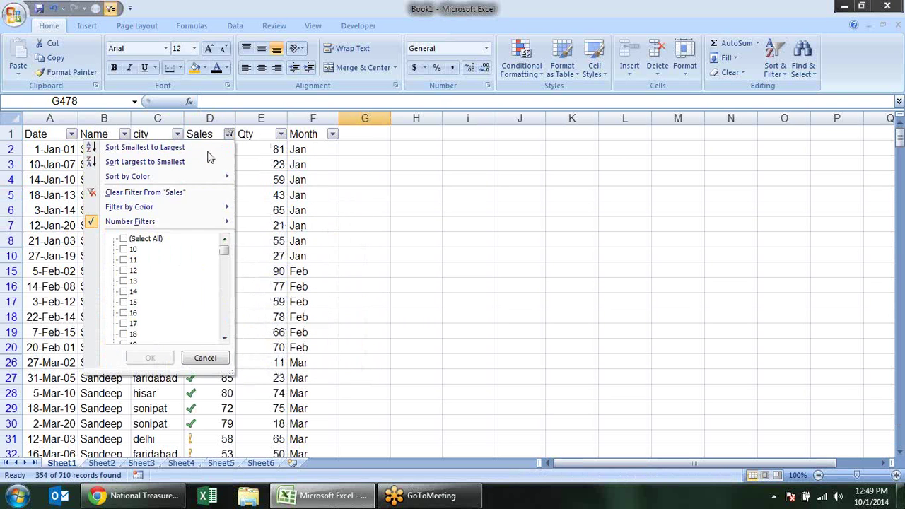
{"action": "left_click", "coordinate": [152, 240]}
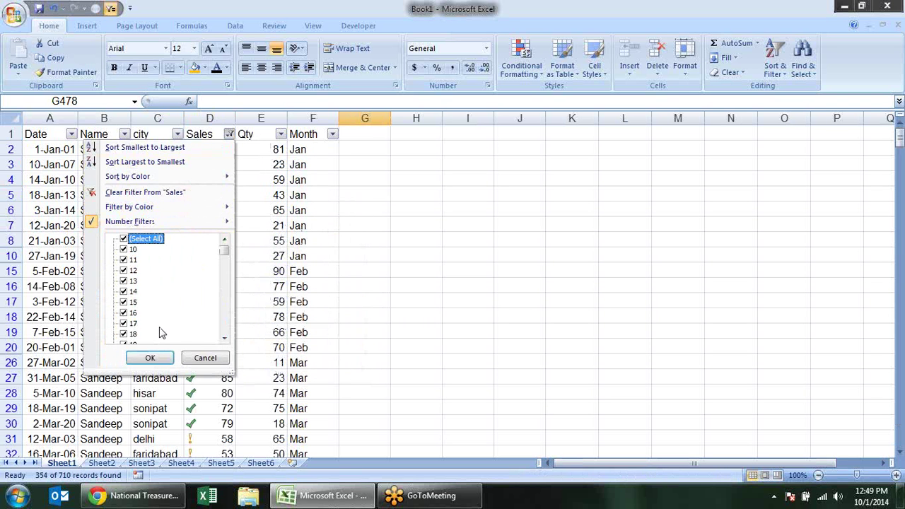
{"action": "left_click", "coordinate": [150, 358]}
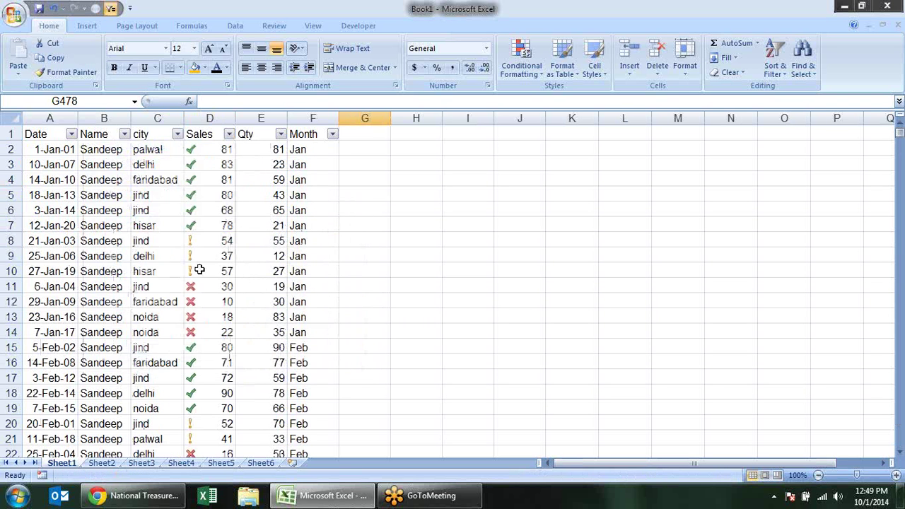
Apply a Top 10 Percent filter on the Qty column
{"action": "left_click", "coordinate": [278, 136]}
{"action": "left_click", "coordinate": [283, 135]}
{"action": "mouse_move", "coordinate": [182, 222]}
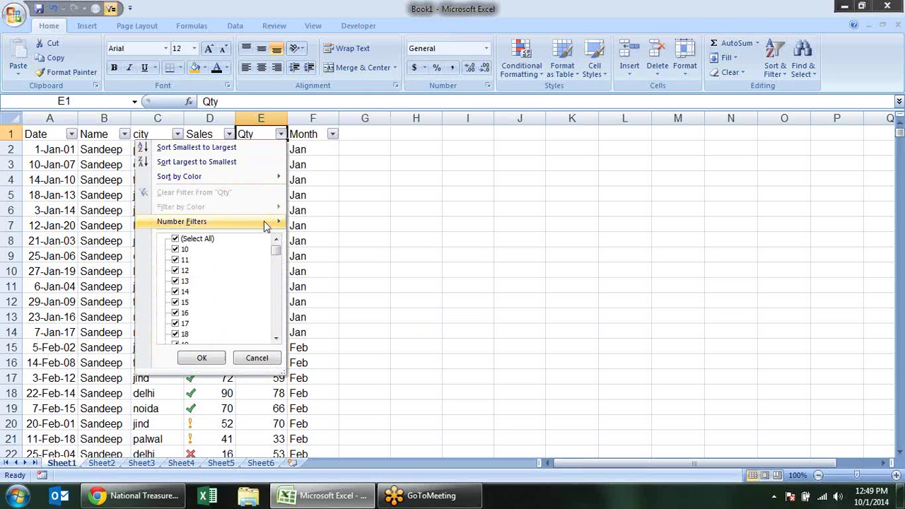
{"action": "left_click", "coordinate": [329, 328]}
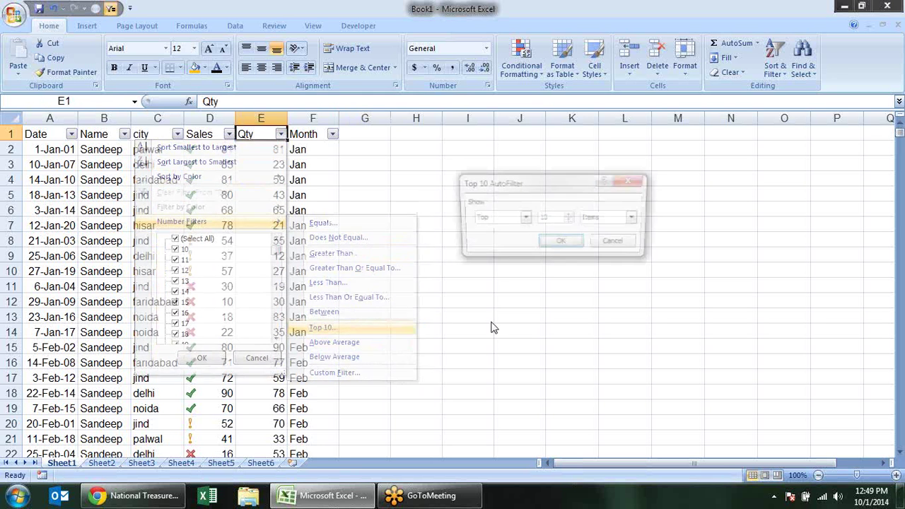
{"action": "left_click", "coordinate": [636, 218]}
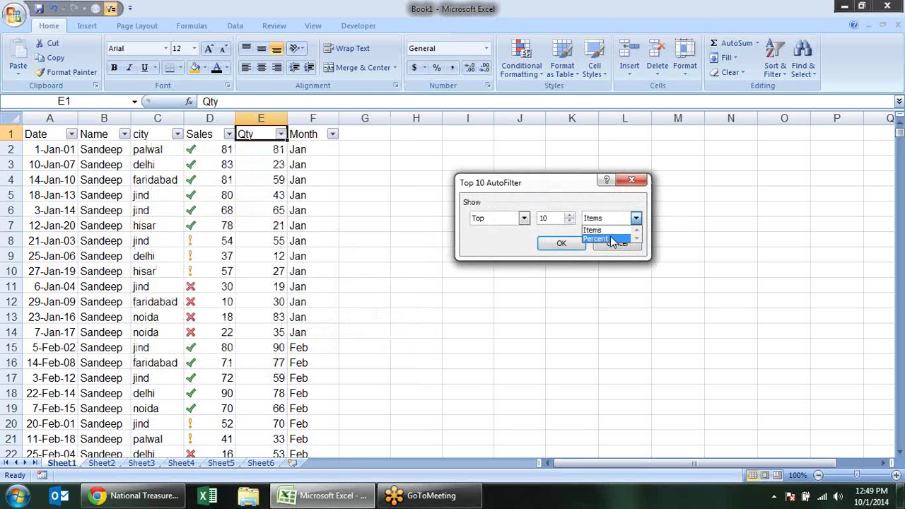
{"action": "left_click", "coordinate": [610, 240]}
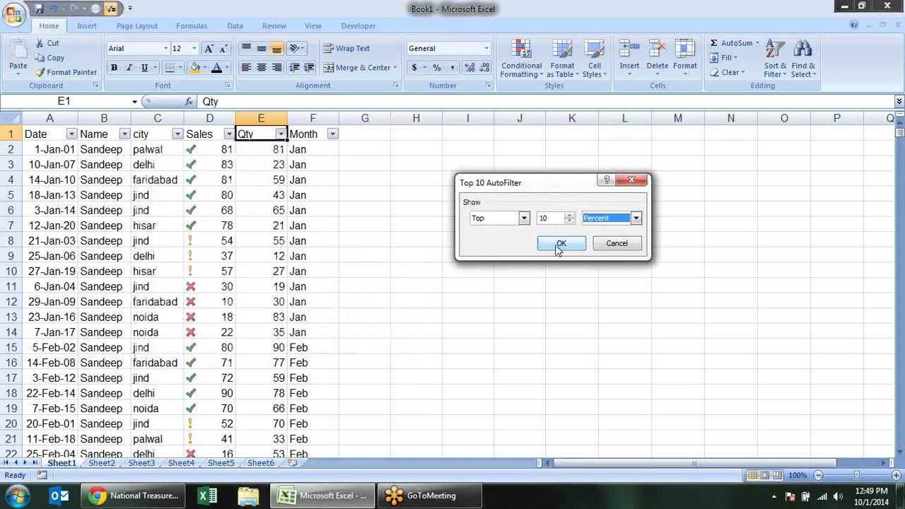
{"action": "left_click", "coordinate": [558, 245]}
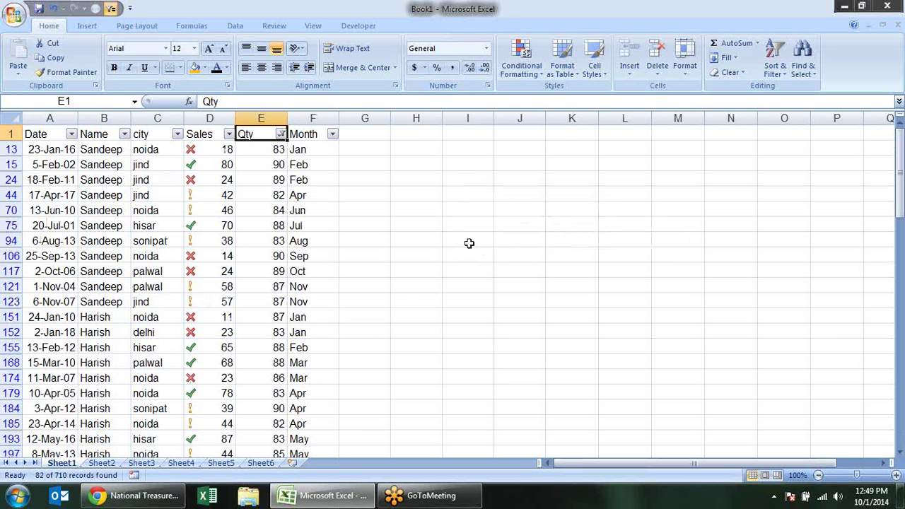
Scroll through and select the filtered Qty values to review them
{"action": "scroll", "coordinate": [453, 243], "scroll_direction": "down", "scroll_amount": 2}
{"action": "scroll", "coordinate": [452, 244], "scroll_direction": "down", "scroll_amount": 2}
{"action": "scroll", "coordinate": [452, 243], "scroll_direction": "down", "scroll_amount": 3}
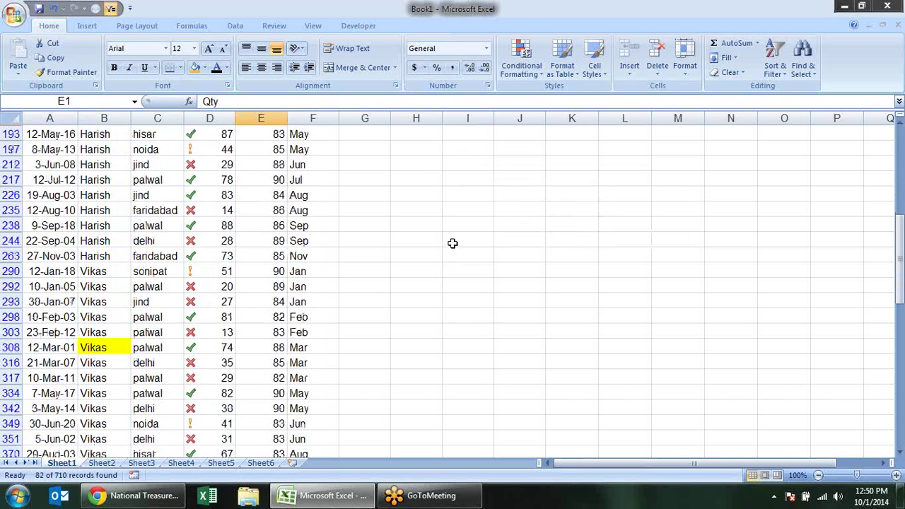
{"action": "scroll", "coordinate": [453, 243], "scroll_direction": "down", "scroll_amount": 2}
{"action": "scroll", "coordinate": [453, 243], "scroll_direction": "down", "scroll_amount": 2}
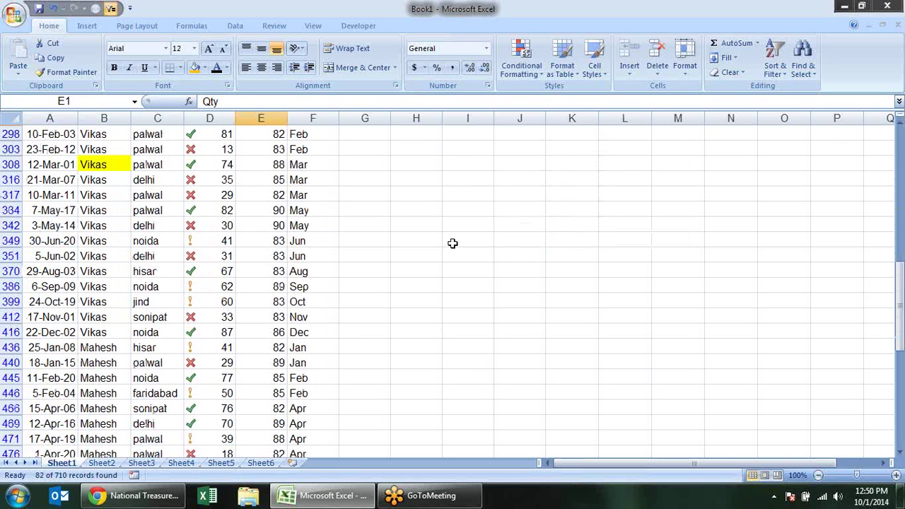
{"action": "scroll", "coordinate": [452, 244], "scroll_direction": "down", "scroll_amount": 2}
{"action": "scroll", "coordinate": [453, 243], "scroll_direction": "down", "scroll_amount": 1}
{"action": "scroll", "coordinate": [453, 243], "scroll_direction": "down", "scroll_amount": 5}
{"action": "scroll", "coordinate": [450, 244], "scroll_direction": "down", "scroll_amount": 4}
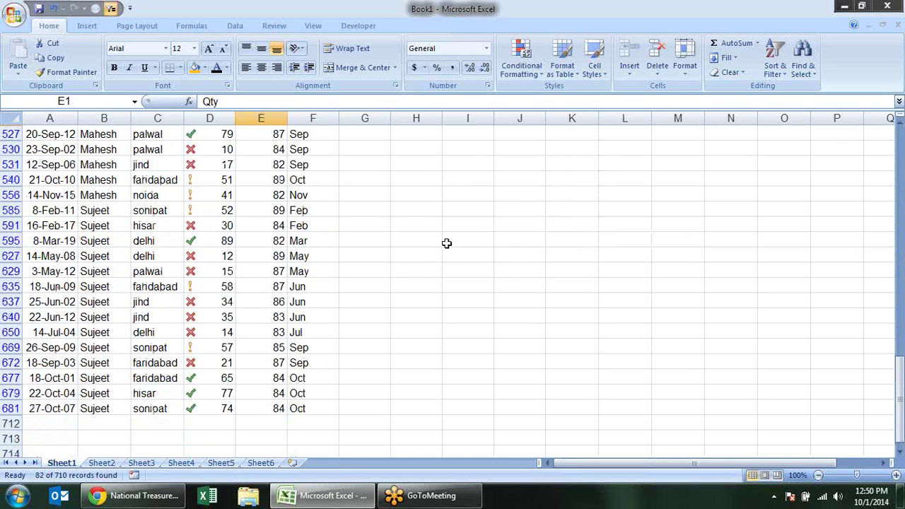
{"action": "left_click", "coordinate": [281, 259]}
{"action": "key", "text": "ctrl+Up"}
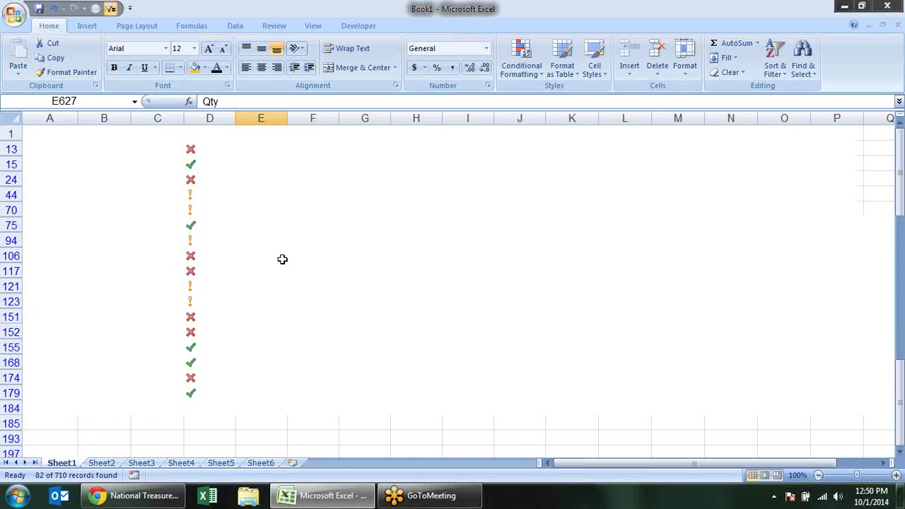
{"action": "key", "text": "Down"}
{"action": "key", "text": "ctrl+shift+Down"}
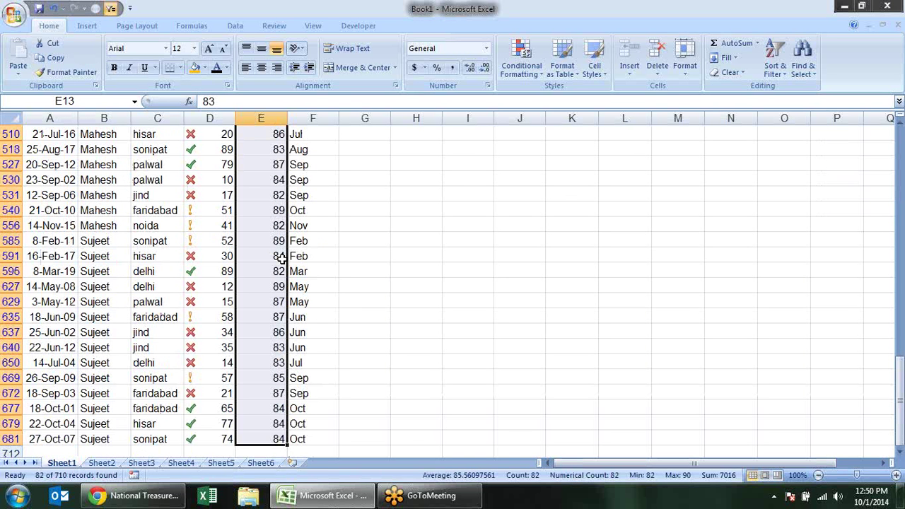
{"action": "left_click", "coordinate": [407, 220]}
{"action": "scroll", "coordinate": [407, 220], "scroll_direction": "up", "scroll_amount": 4}
{"action": "scroll", "coordinate": [407, 220], "scroll_direction": "up", "scroll_amount": 3}
{"action": "scroll", "coordinate": [407, 220], "scroll_direction": "up", "scroll_amount": 5}
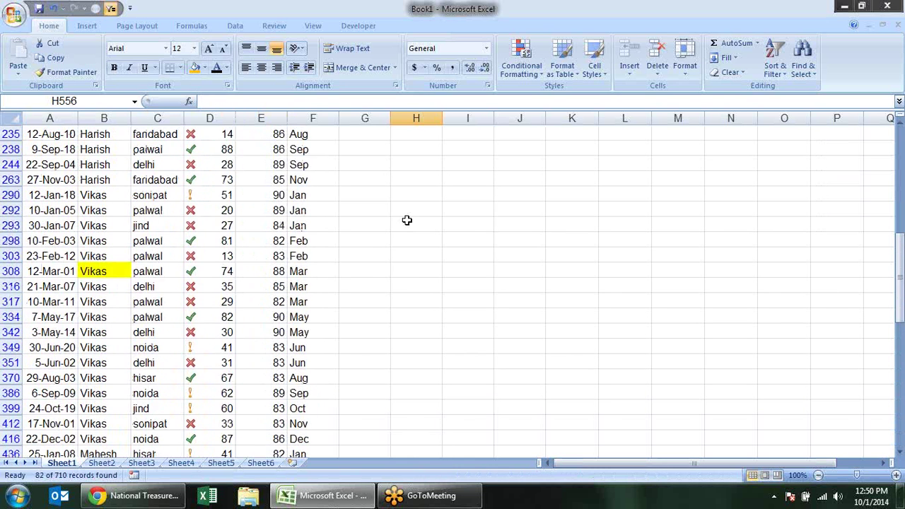
{"action": "scroll", "coordinate": [407, 220], "scroll_direction": "up", "scroll_amount": 4}
{"action": "scroll", "coordinate": [407, 220], "scroll_direction": "up", "scroll_amount": 5}
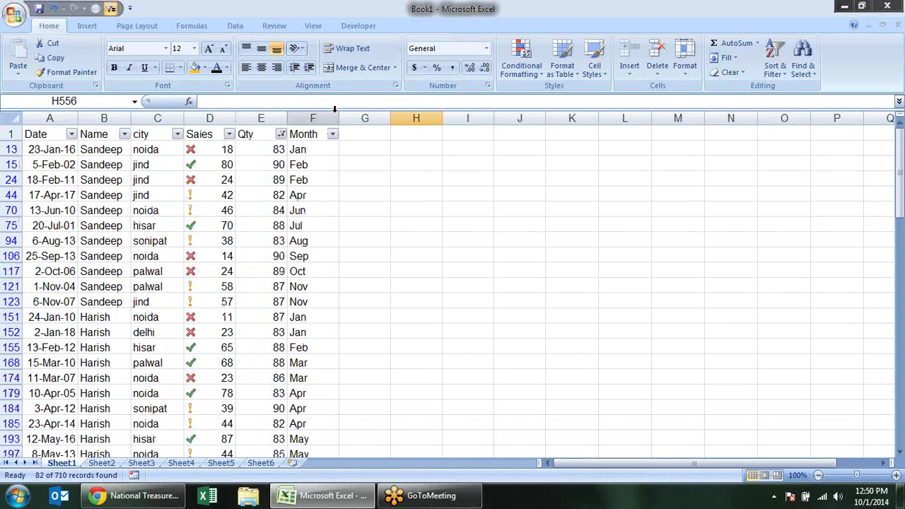
Change the Qty filter to show the bottom 10 percent of values
{"action": "left_click", "coordinate": [280, 134]}
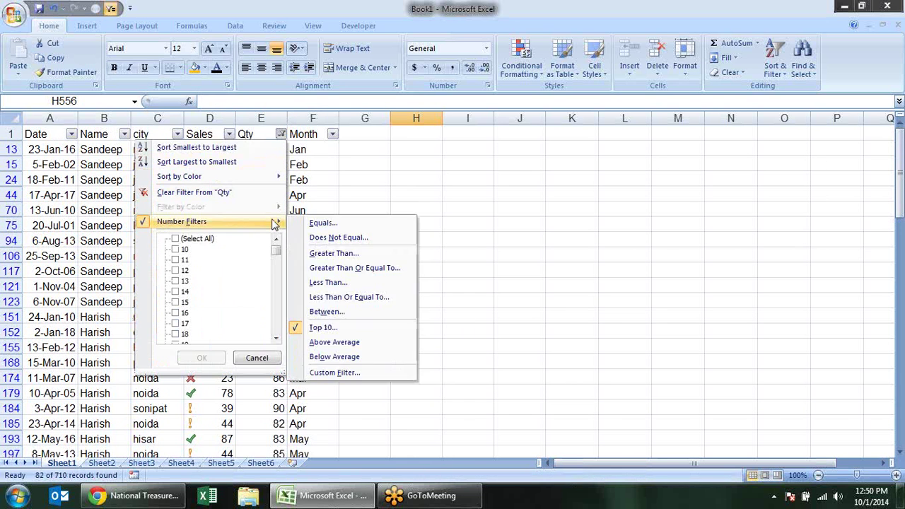
{"action": "mouse_move", "coordinate": [213, 221]}
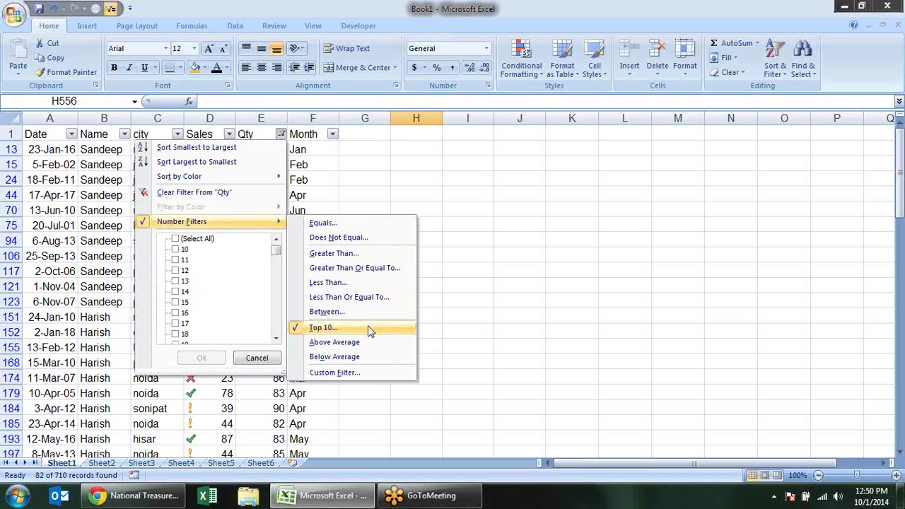
{"action": "left_click", "coordinate": [353, 327]}
{"action": "left_click", "coordinate": [526, 220]}
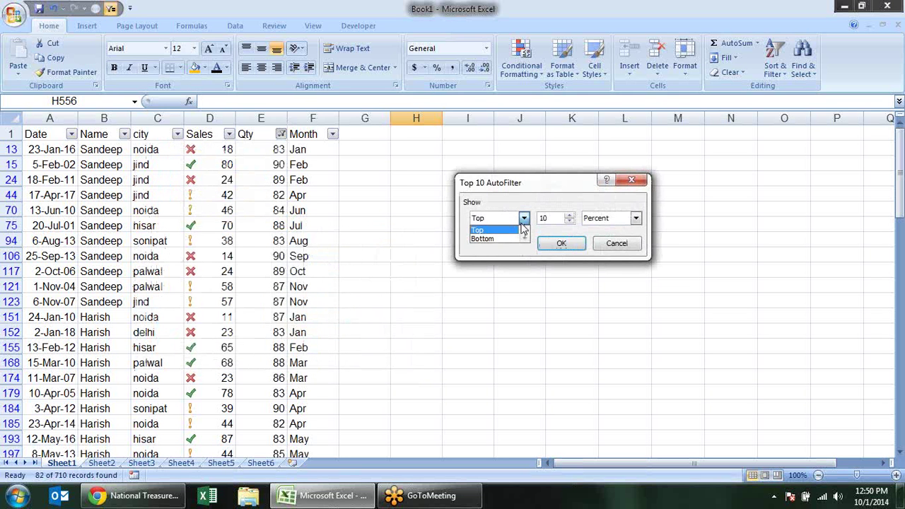
{"action": "left_click", "coordinate": [505, 242]}
{"action": "left_click", "coordinate": [636, 219]}
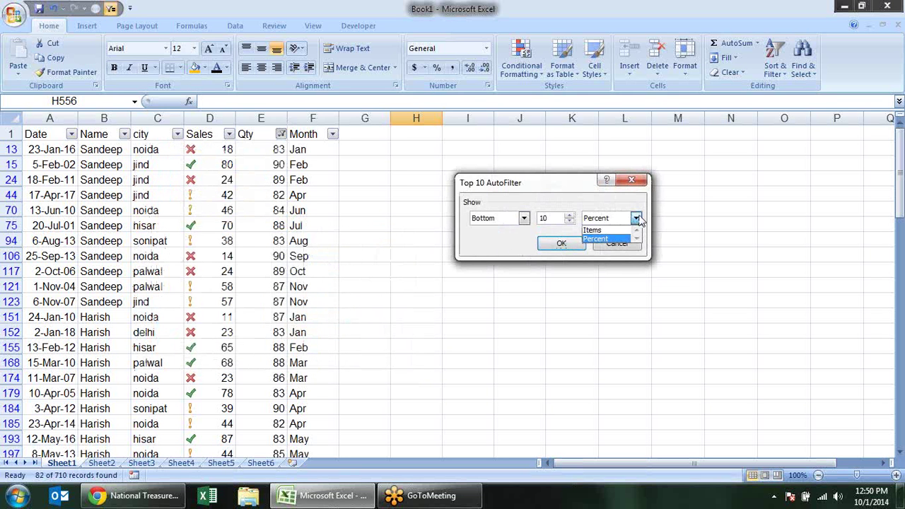
{"action": "left_click", "coordinate": [598, 239]}
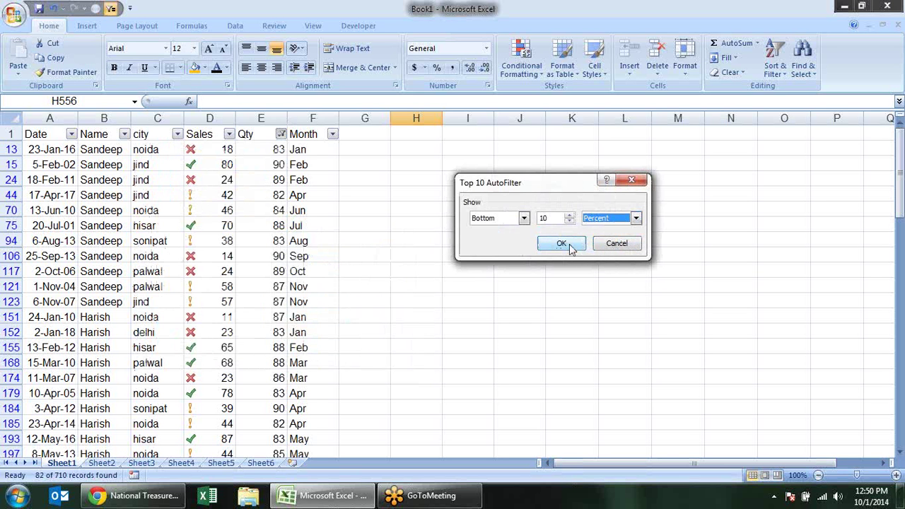
{"action": "left_click", "coordinate": [561, 243]}
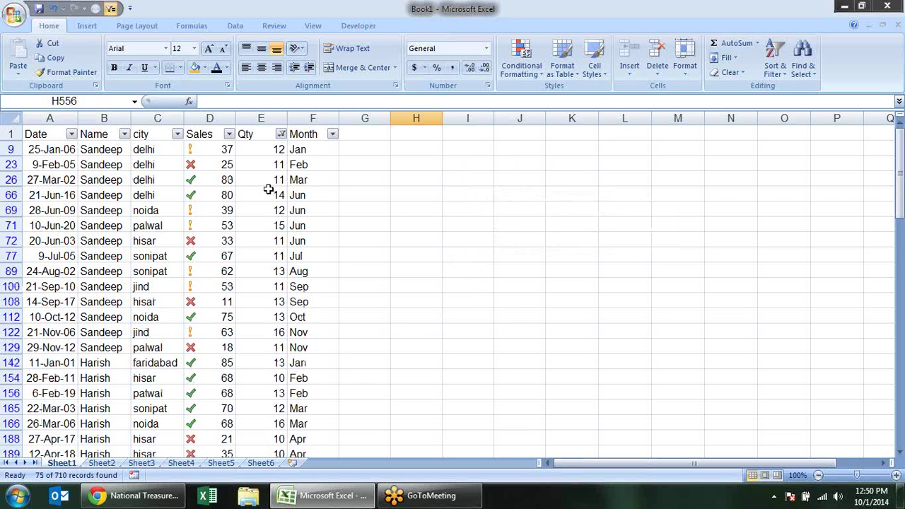
Scroll through the 75 remaining records to review the low Qty values
{"action": "scroll", "coordinate": [270, 188], "scroll_direction": "down", "scroll_amount": 2}
{"action": "scroll", "coordinate": [269, 188], "scroll_direction": "down", "scroll_amount": 2}
{"action": "scroll", "coordinate": [270, 188], "scroll_direction": "down", "scroll_amount": 3}
{"action": "scroll", "coordinate": [270, 188], "scroll_direction": "down", "scroll_amount": 3}
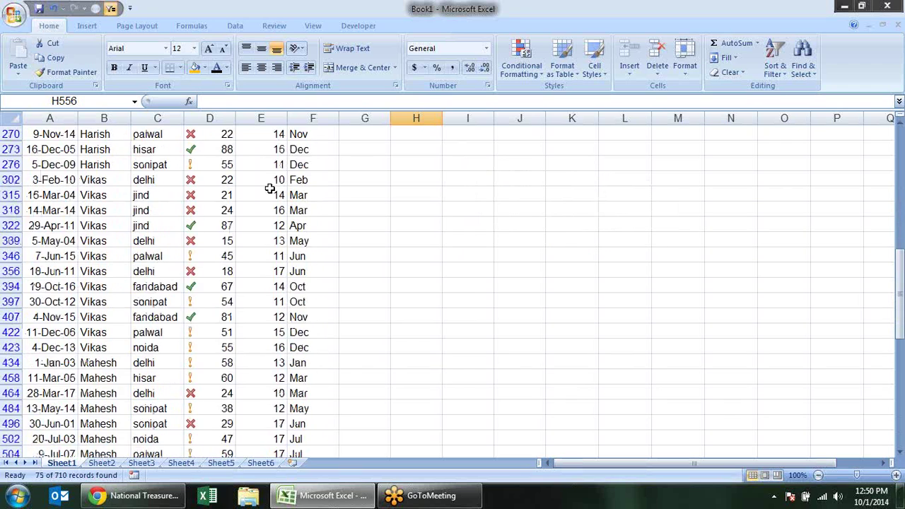
{"action": "scroll", "coordinate": [270, 188], "scroll_direction": "down", "scroll_amount": 3}
{"action": "scroll", "coordinate": [269, 188], "scroll_direction": "down", "scroll_amount": 4}
{"action": "scroll", "coordinate": [270, 189], "scroll_direction": "down", "scroll_amount": 1}
{"action": "scroll", "coordinate": [270, 188], "scroll_direction": "up", "scroll_amount": 4}
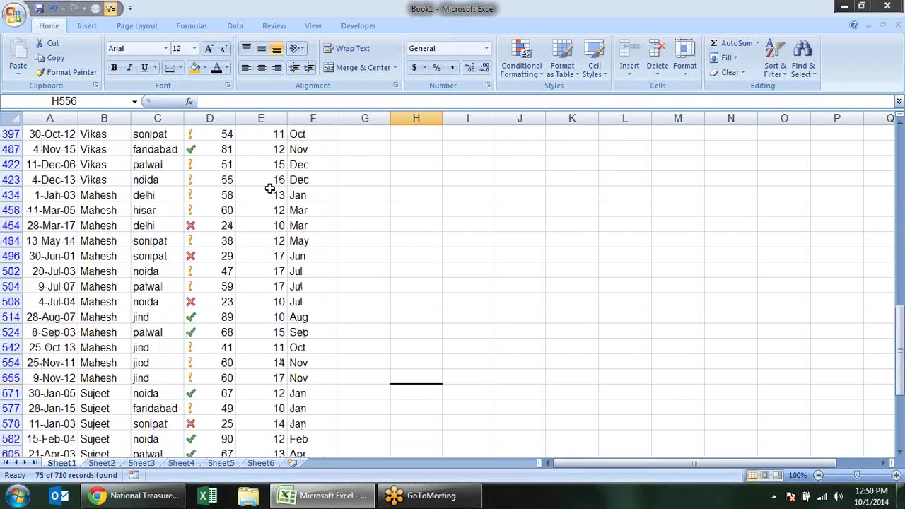
{"action": "scroll", "coordinate": [269, 188], "scroll_direction": "up", "scroll_amount": 3}
{"action": "scroll", "coordinate": [270, 188], "scroll_direction": "up", "scroll_amount": 3}
{"action": "scroll", "coordinate": [270, 188], "scroll_direction": "up", "scroll_amount": 4}
{"action": "scroll", "coordinate": [270, 188], "scroll_direction": "up", "scroll_amount": 4}
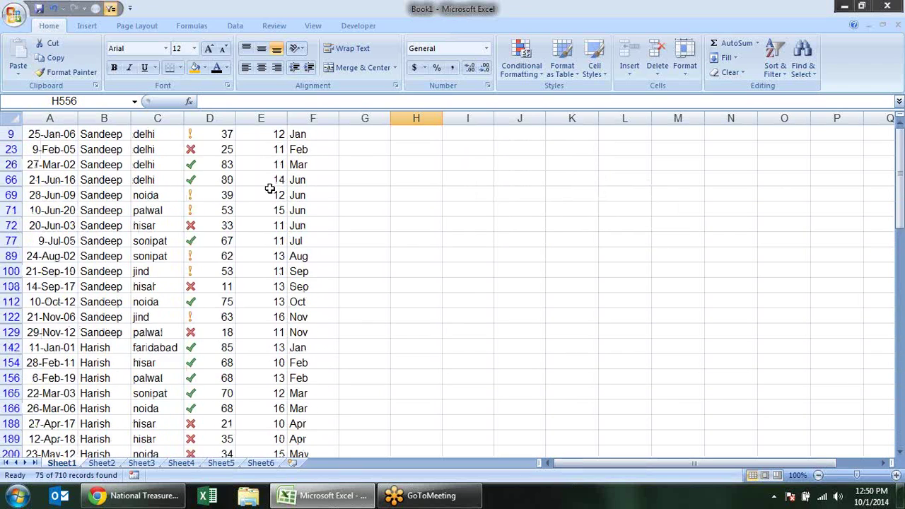
{"action": "scroll", "coordinate": [270, 188], "scroll_direction": "up", "scroll_amount": 1}
{"action": "left_click", "coordinate": [281, 133]}
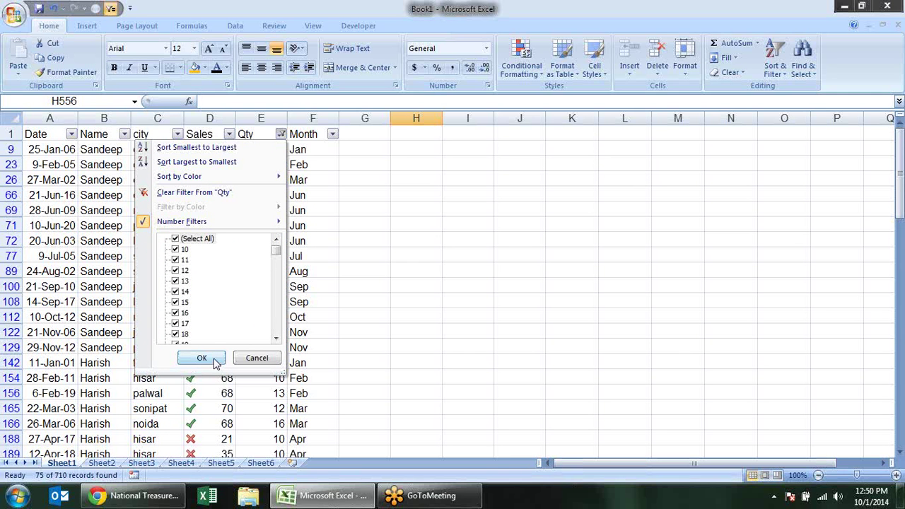
{"action": "mouse_move", "coordinate": [182, 221]}
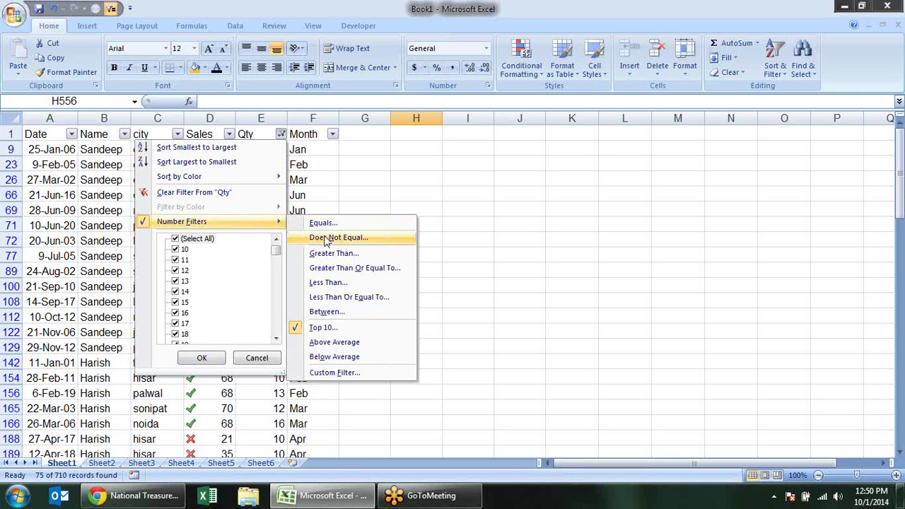
Filter Qty to above-average values and select them to check the average
{"action": "left_click", "coordinate": [360, 342]}
{"action": "left_click", "coordinate": [272, 184]}
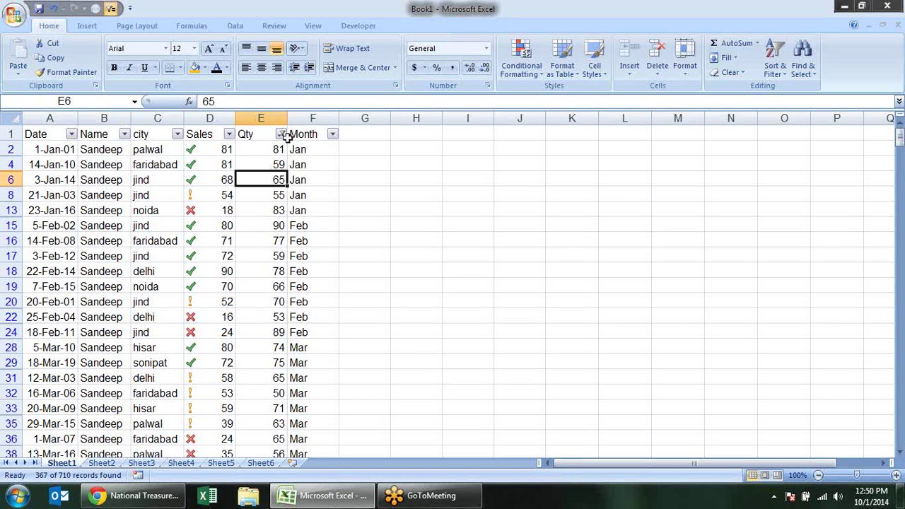
{"action": "left_click", "coordinate": [277, 148]}
{"action": "left_click_drag", "start_coordinate": [277, 148], "coordinate": [278, 408]}
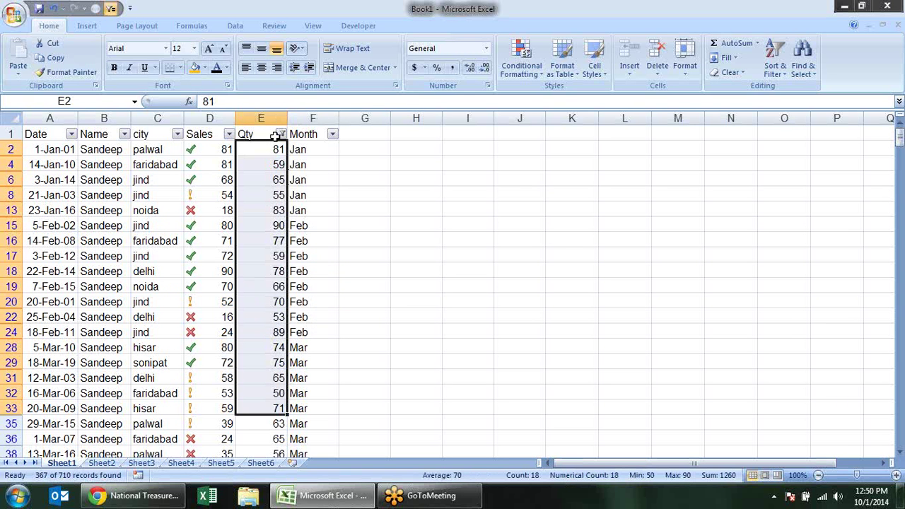
{"action": "left_click", "coordinate": [333, 178]}
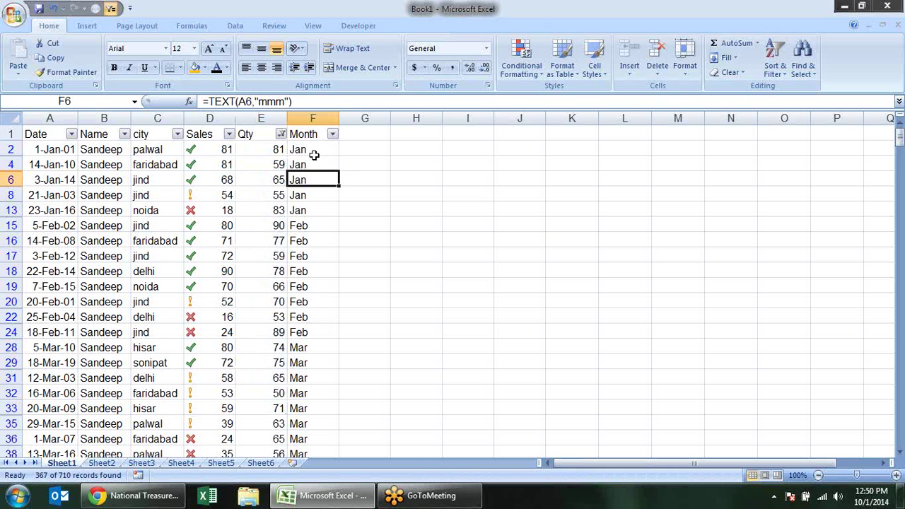
Apply a Below Average Qty filter, then clear it with Select All
{"action": "left_click", "coordinate": [281, 134]}
{"action": "mouse_move", "coordinate": [182, 221]}
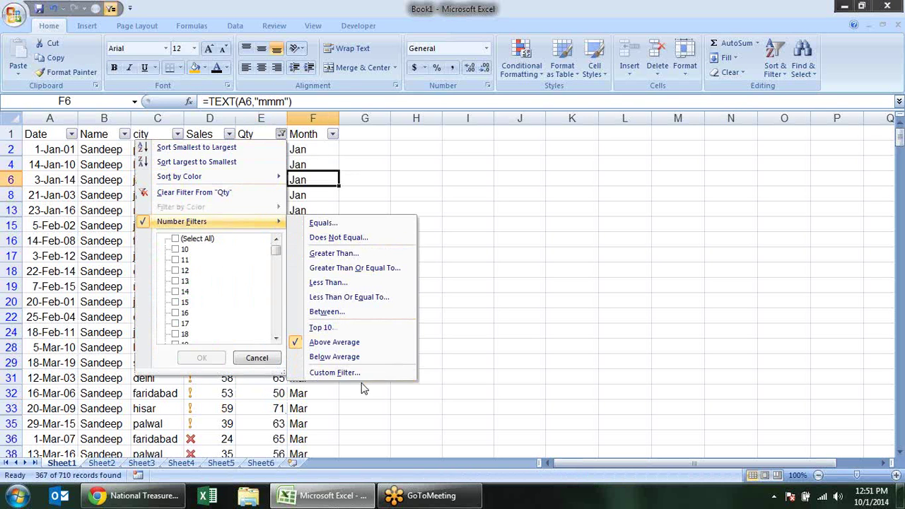
{"action": "left_click", "coordinate": [354, 357]}
{"action": "left_click", "coordinate": [276, 179]}
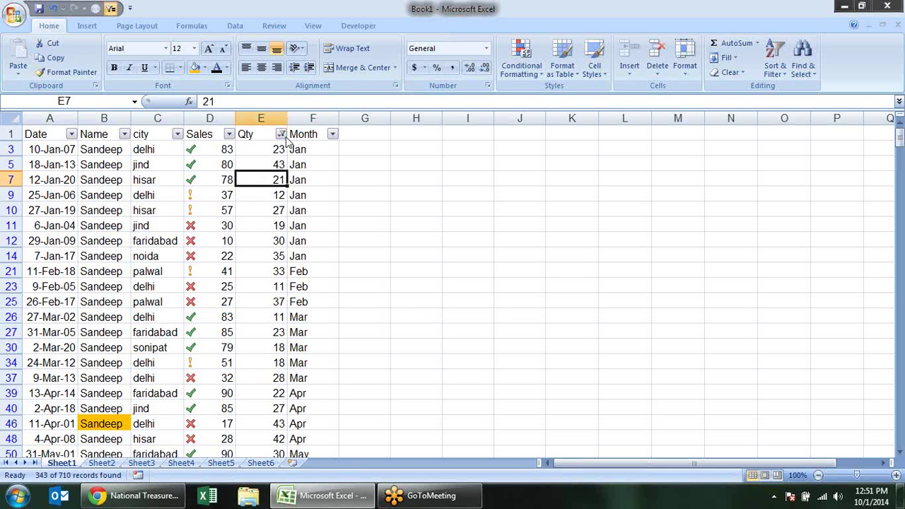
{"action": "left_click", "coordinate": [281, 135]}
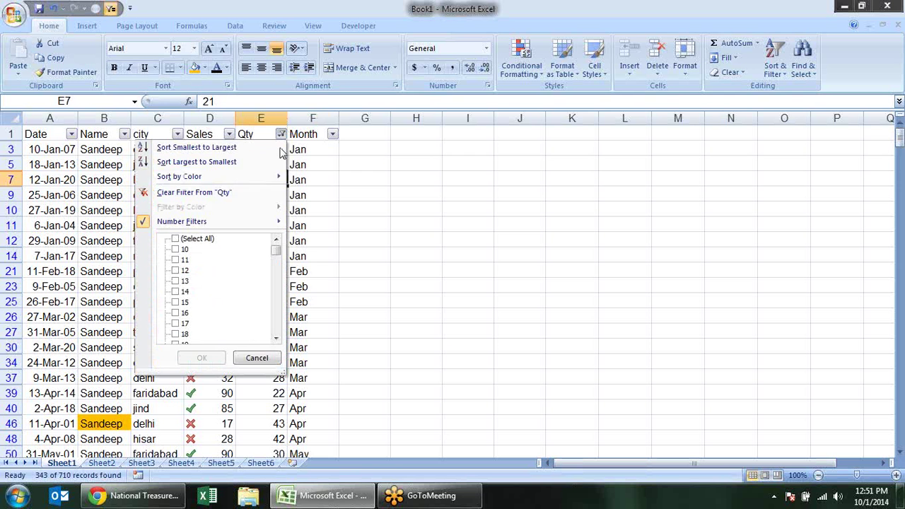
{"action": "mouse_move", "coordinate": [182, 221]}
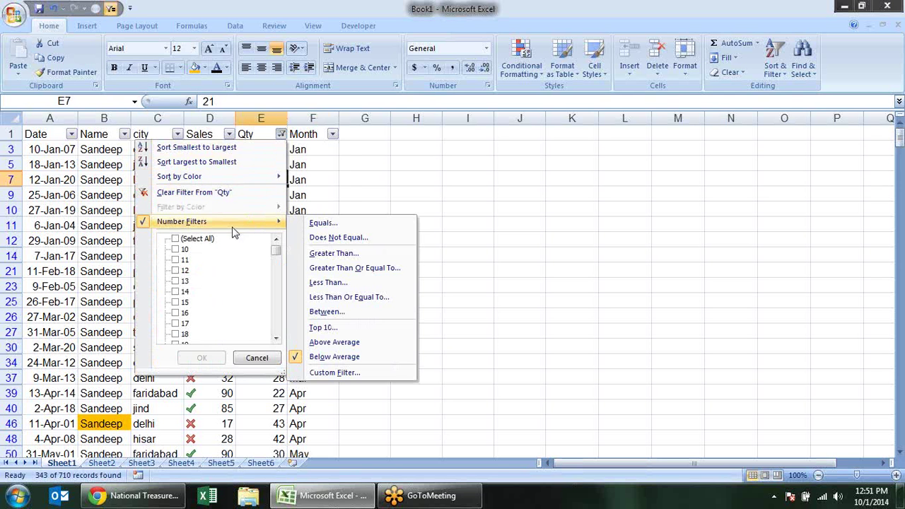
{"action": "left_click", "coordinate": [210, 240]}
{"action": "left_click", "coordinate": [202, 358]}
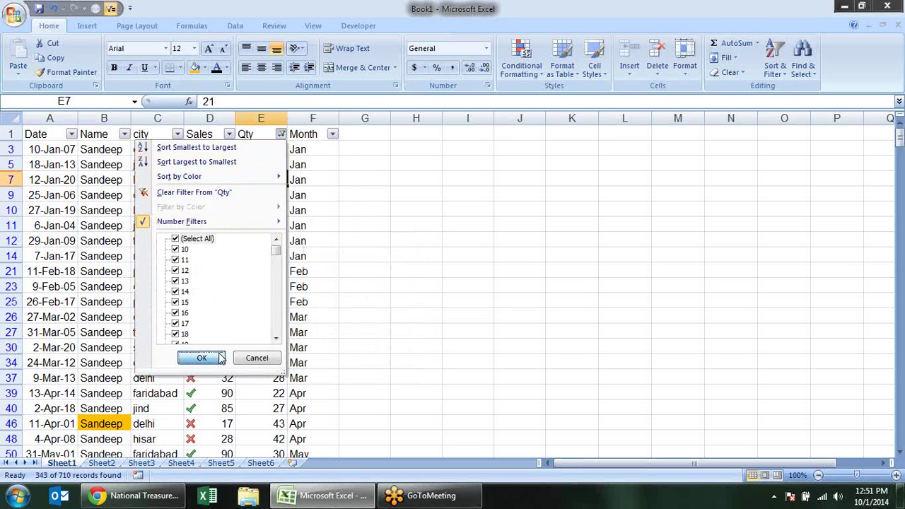
Turn AutoFilter off on the sales table with Ctrl+Shift+L
{"action": "left_click", "coordinate": [400, 242]}
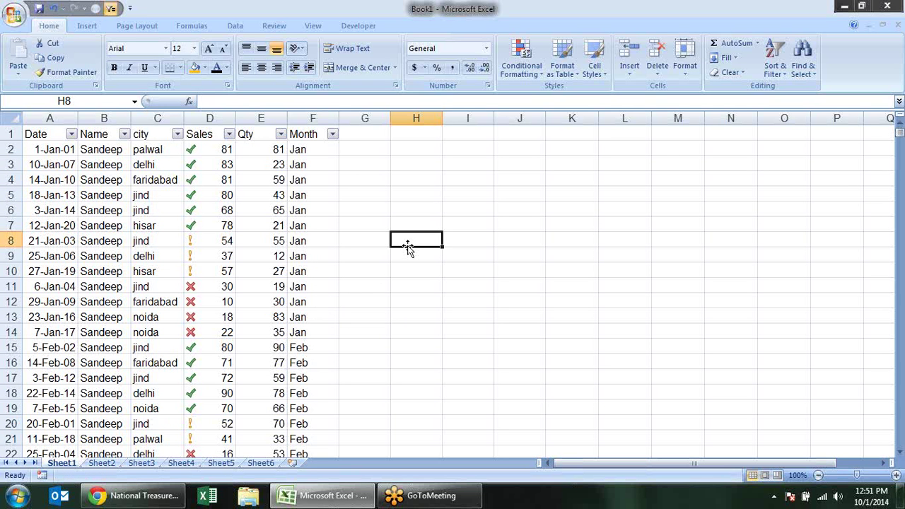
{"action": "left_click", "coordinate": [219, 191]}
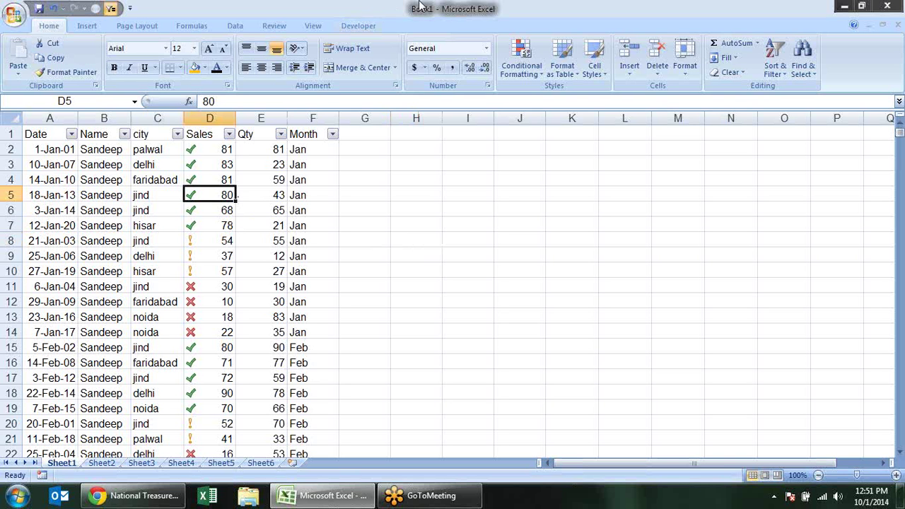
{"action": "left_click", "coordinate": [235, 27]}
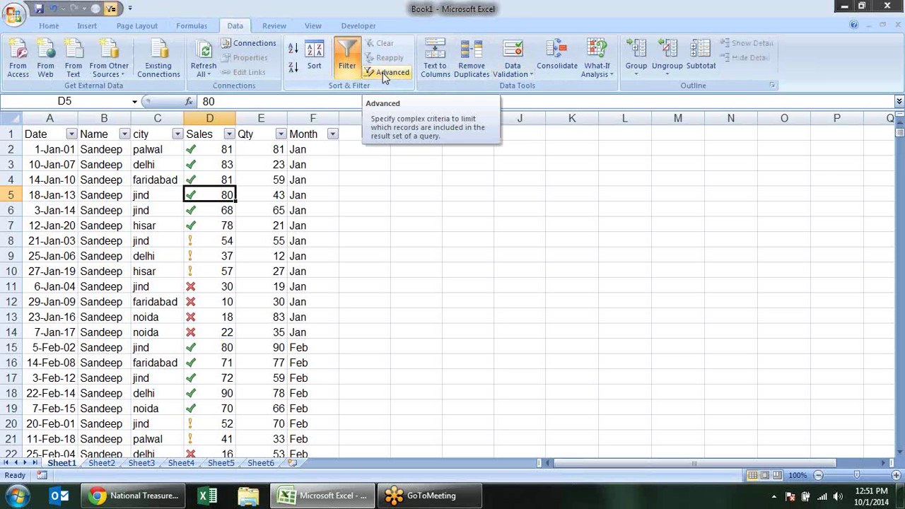
{"action": "left_click", "coordinate": [416, 243]}
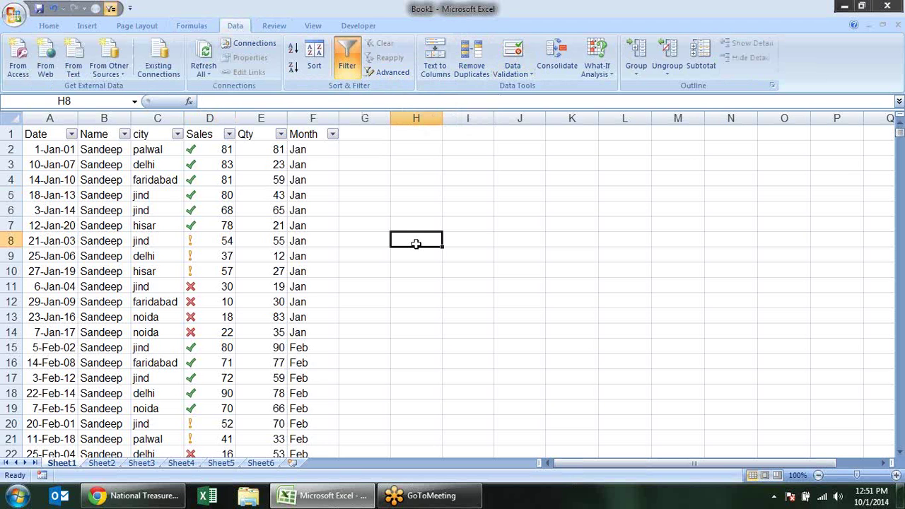
{"action": "key", "text": "ctrl+shift+l"}
Copy the Name and city headers into I1:J1
{"action": "left_click", "coordinate": [273, 160]}
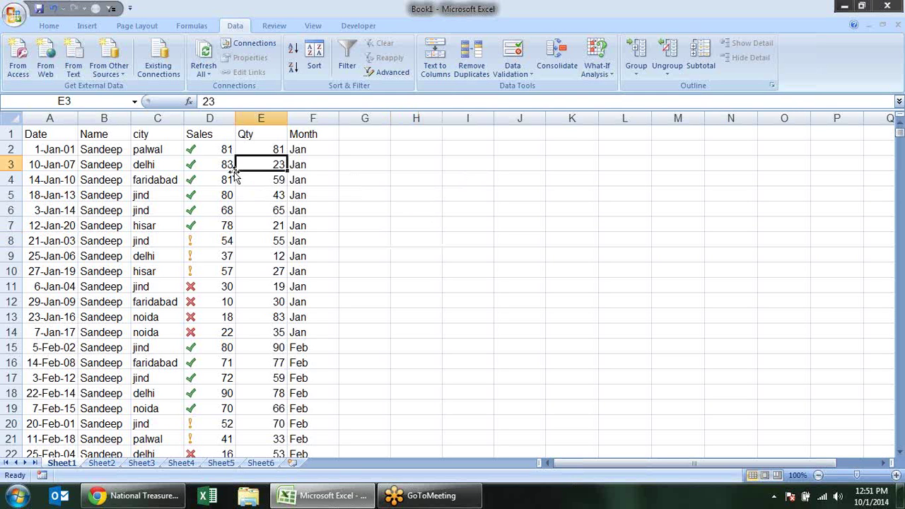
{"action": "left_click", "coordinate": [218, 139]}
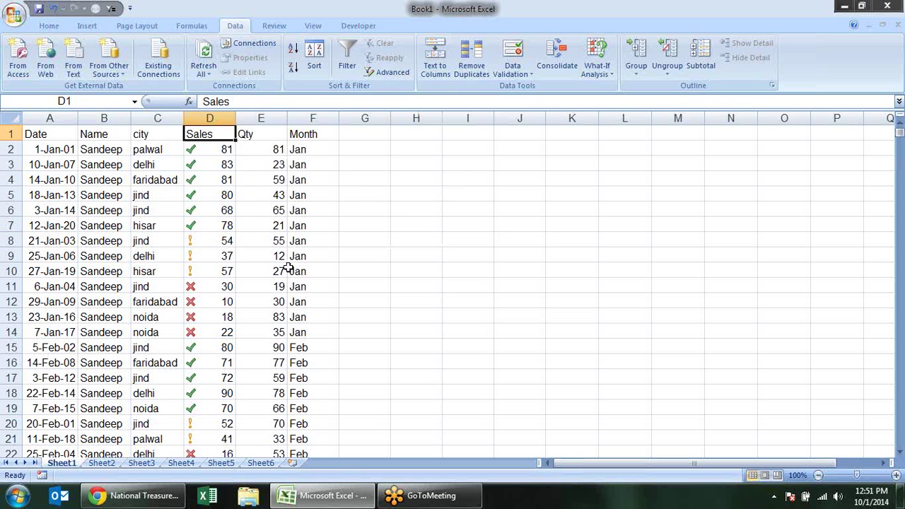
{"action": "left_click", "coordinate": [112, 133]}
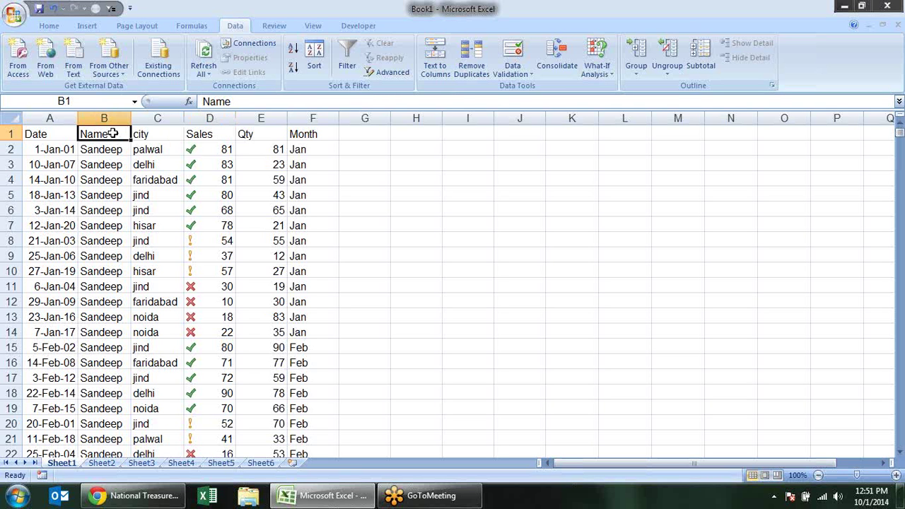
{"action": "key", "text": "shift+Right"}
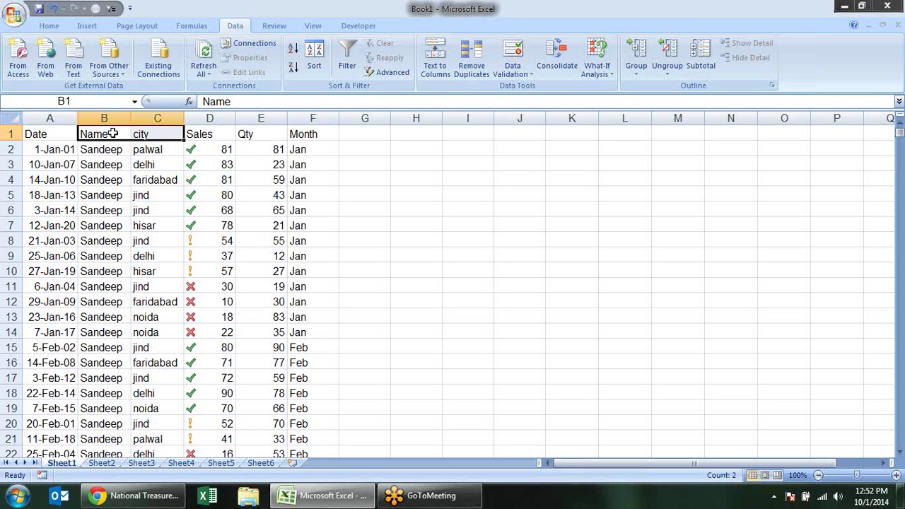
{"action": "key", "text": "ctrl+c"}
{"action": "key", "text": "Right"}
{"action": "key", "text": "Right"}
{"action": "key", "text": "Right"}
{"action": "key", "text": "Right"}
{"action": "key", "text": "Right"}
{"action": "key", "text": "Right"}
{"action": "key", "text": "Right"}
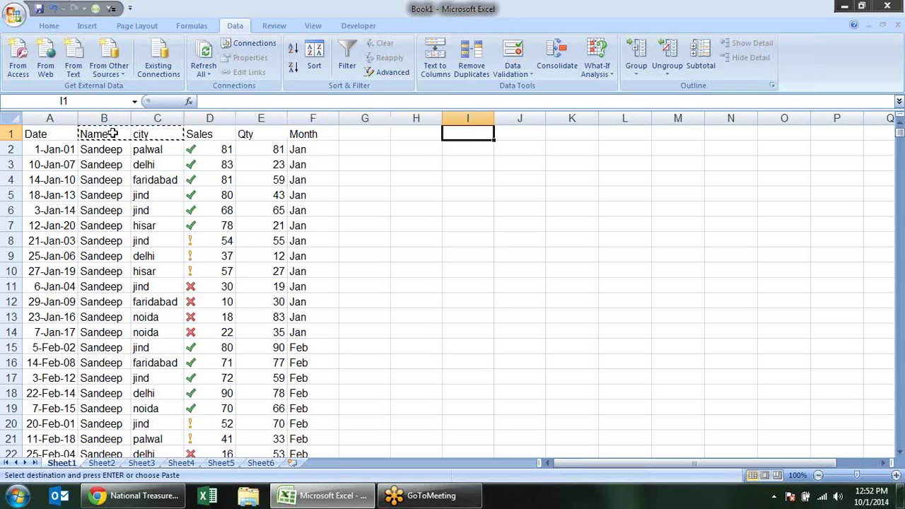
{"action": "key", "text": "Return"}
{"action": "key", "text": "Down"}
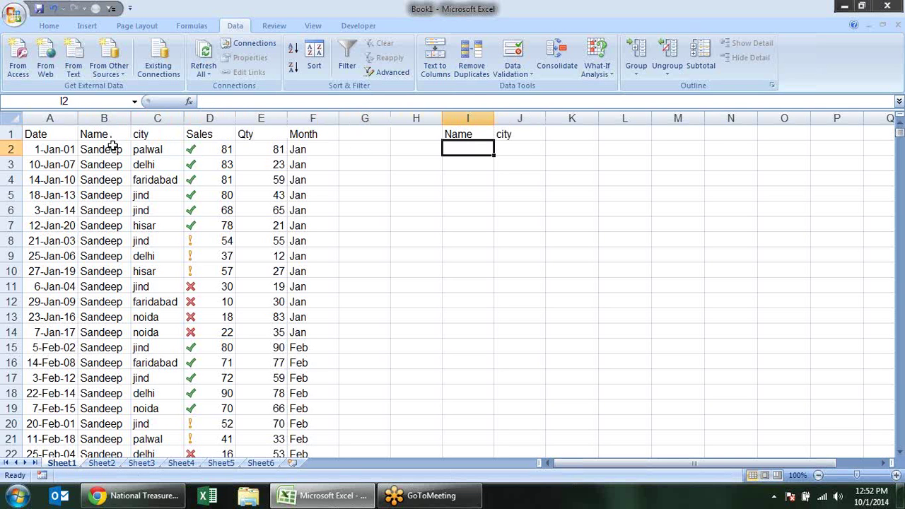
Copy the first record's name and city into I2:J2
{"action": "left_click_drag", "start_coordinate": [112, 146], "coordinate": [154, 149]}
{"action": "key", "text": "ctrl+c"}
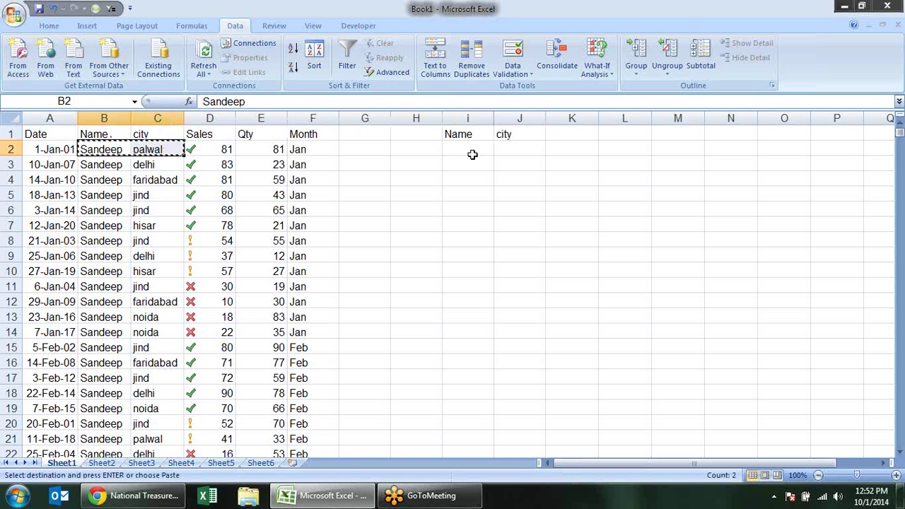
{"action": "left_click", "coordinate": [472, 154]}
{"action": "key", "text": "Return"}
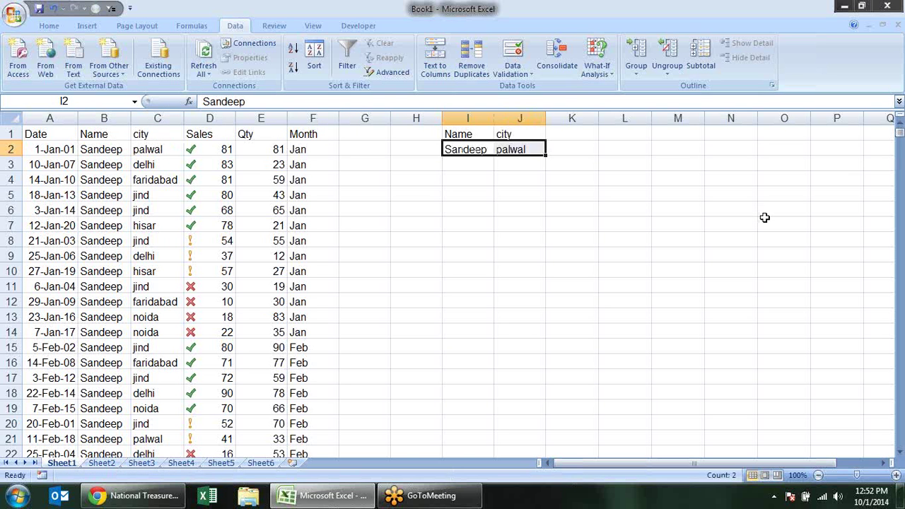
Replace the city heading in J1 with Sales
{"action": "left_click", "coordinate": [320, 209]}
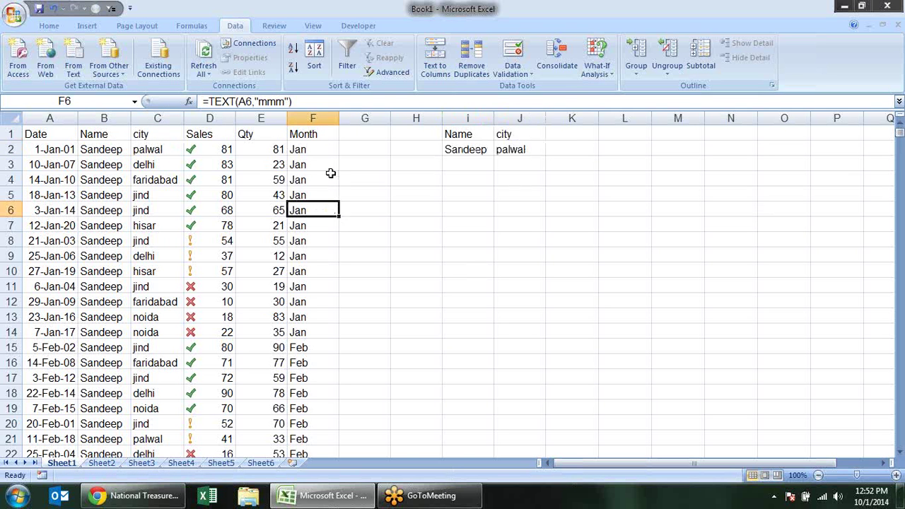
{"action": "left_click", "coordinate": [279, 163]}
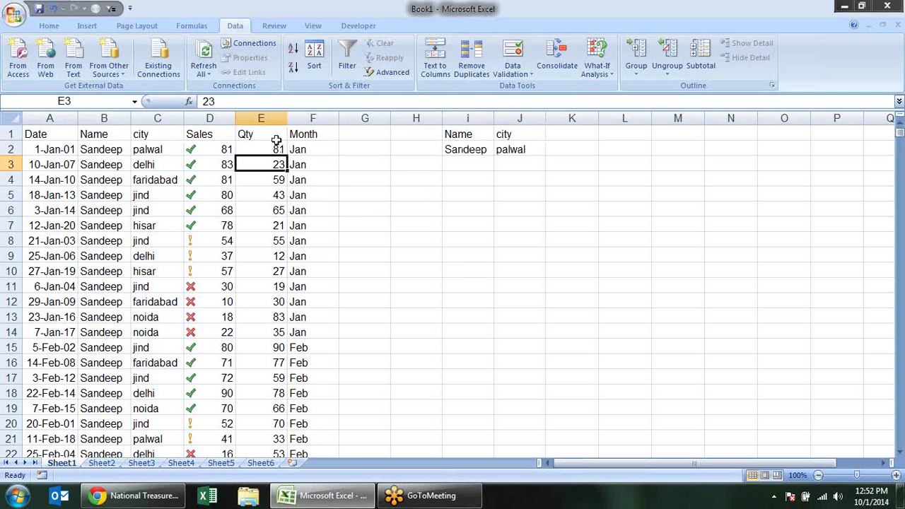
{"action": "left_click", "coordinate": [157, 164]}
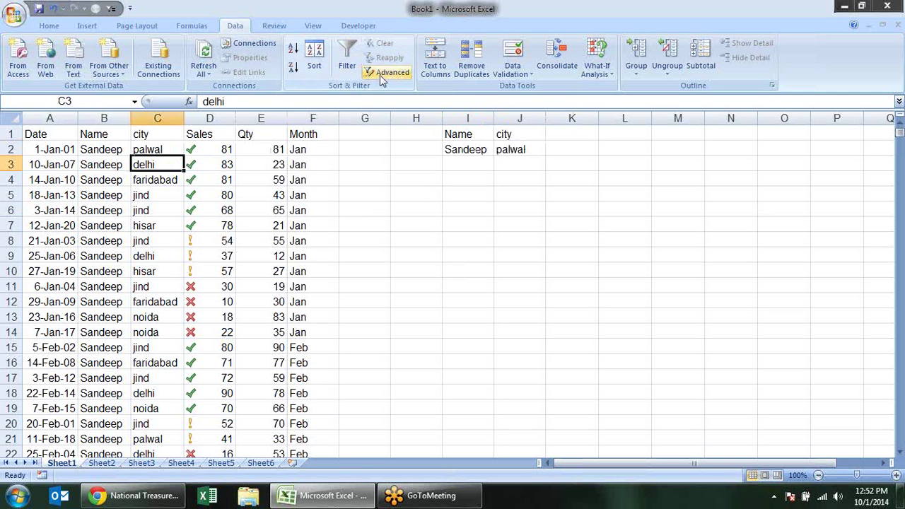
{"action": "left_click_drag", "start_coordinate": [459, 134], "coordinate": [517, 151]}
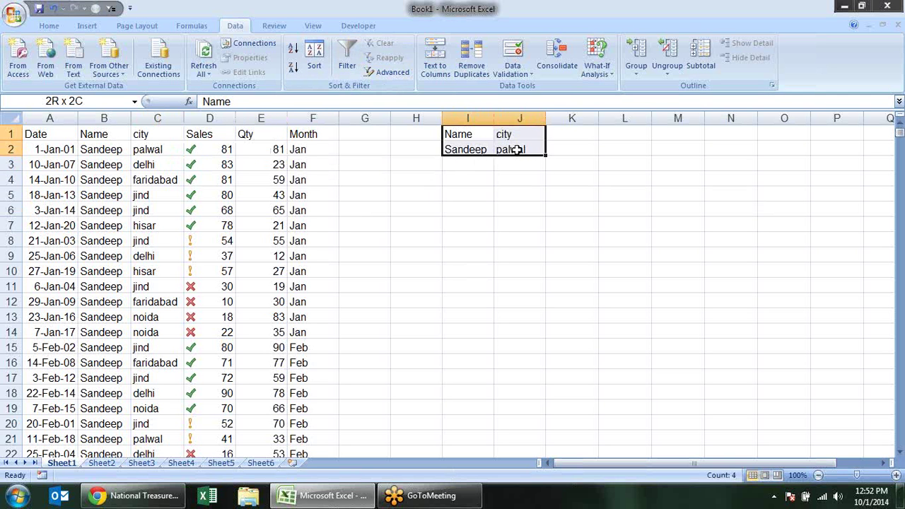
{"action": "left_click", "coordinate": [520, 134]}
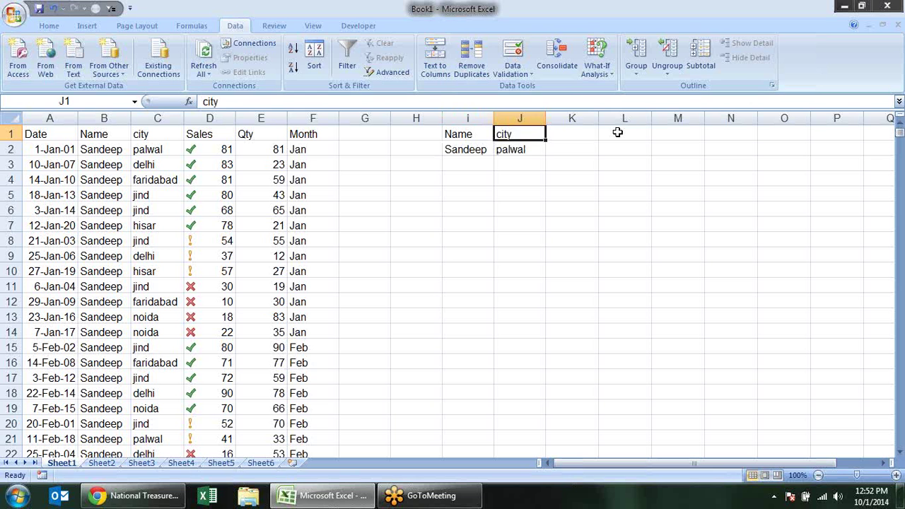
{"action": "type", "text": "S"}
{"action": "key", "text": "BackSpace"}
{"action": "key", "text": "BackSpace"}
{"action": "key", "text": "BackSpace"}
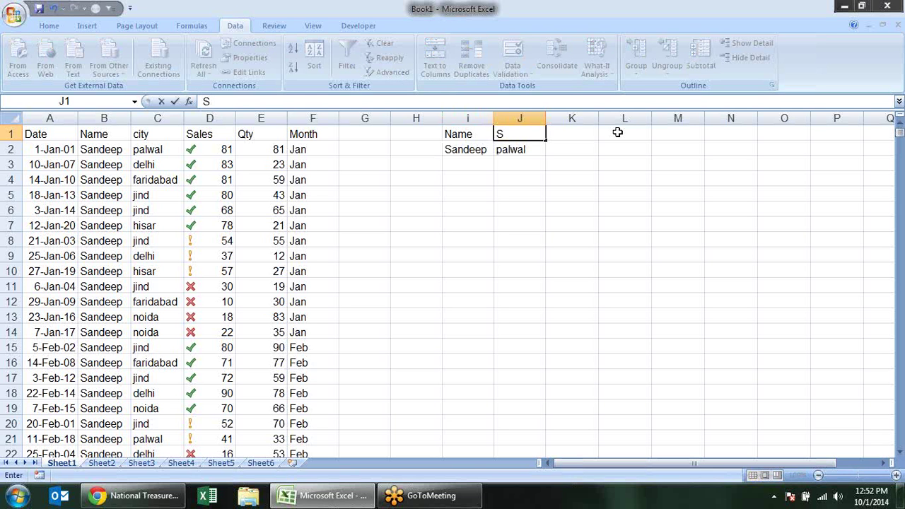
{"action": "key", "text": "Return"}
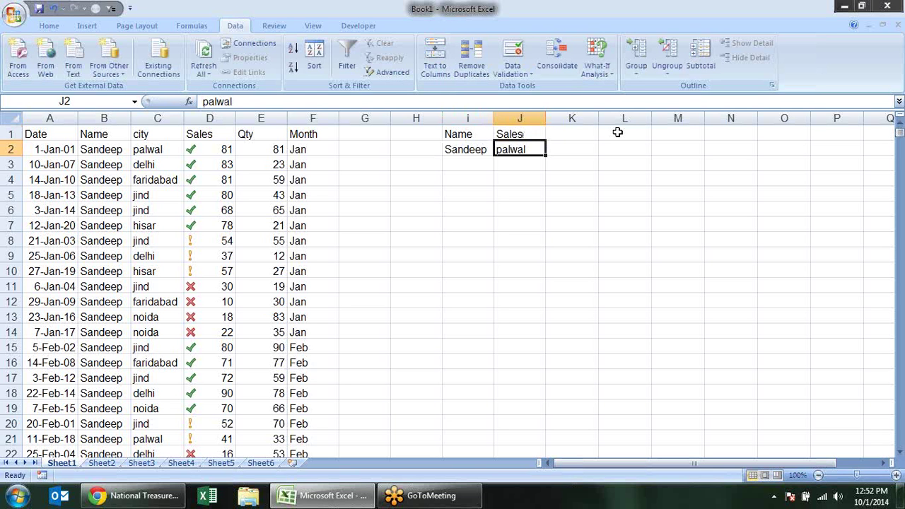
Enter the condition >50 in J2 under the Sales heading
{"action": "type", "text": ">"}
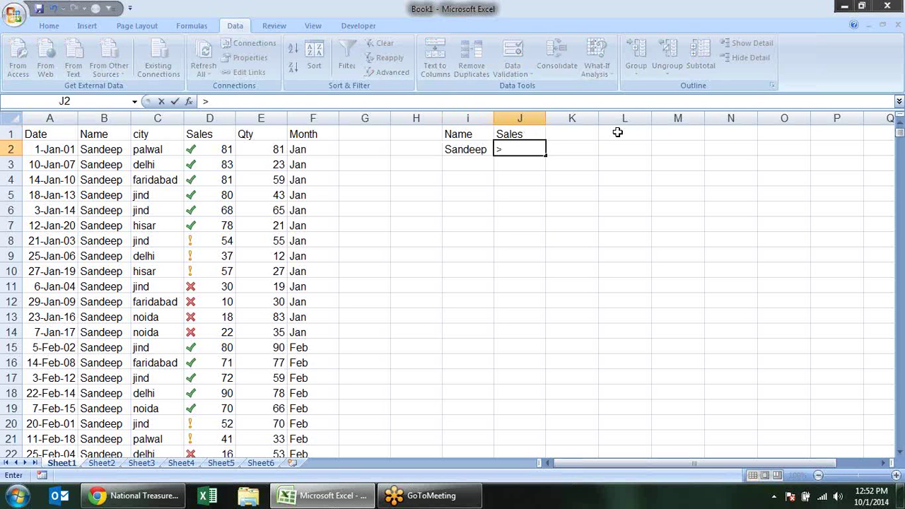
{"action": "type", "text": "50"}
{"action": "key", "text": "Return"}
{"action": "key", "text": "Up"}
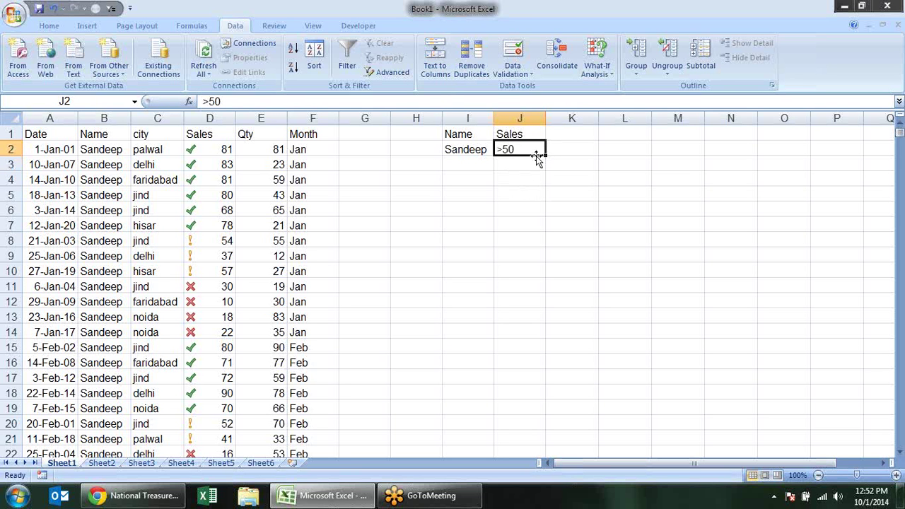
{"action": "double_click", "coordinate": [529, 150]}
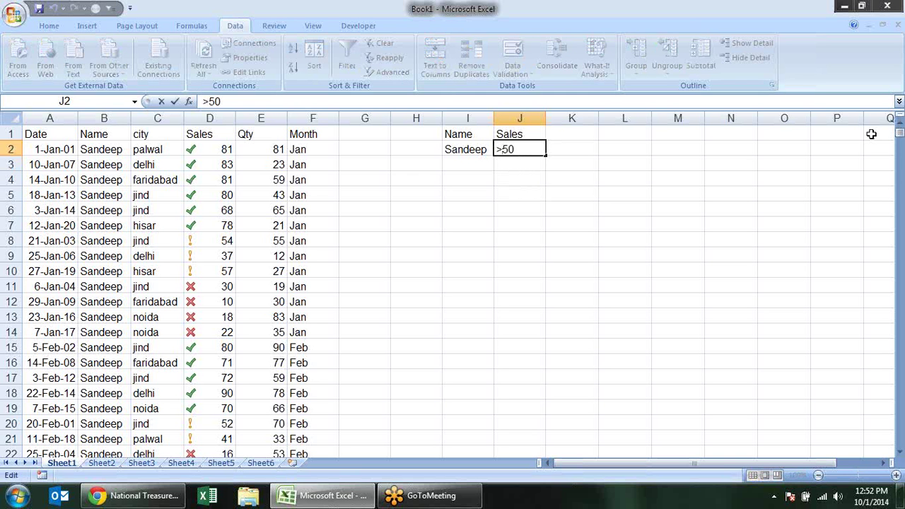
{"action": "key", "text": "Return"}
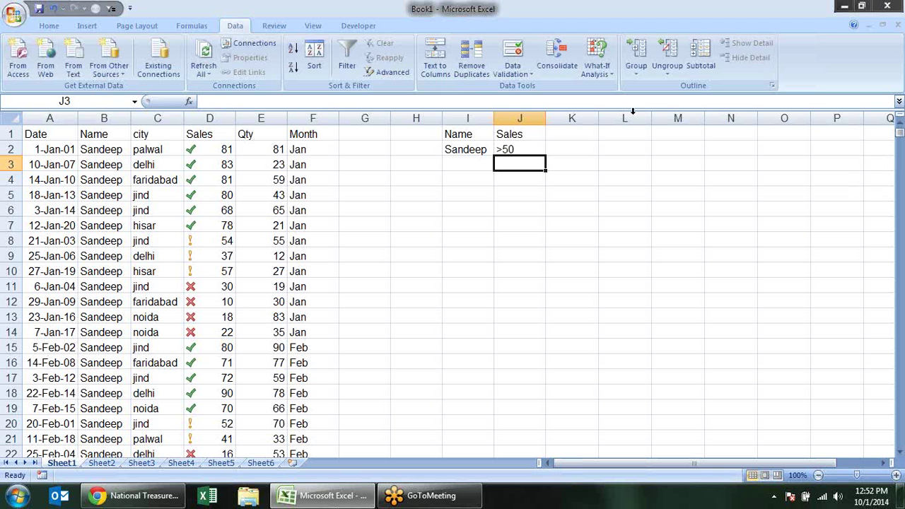
{"action": "left_click_drag", "start_coordinate": [449, 131], "coordinate": [500, 149]}
Run Advanced Filter in place with criteria range I1:J2
{"action": "left_click", "coordinate": [513, 192]}
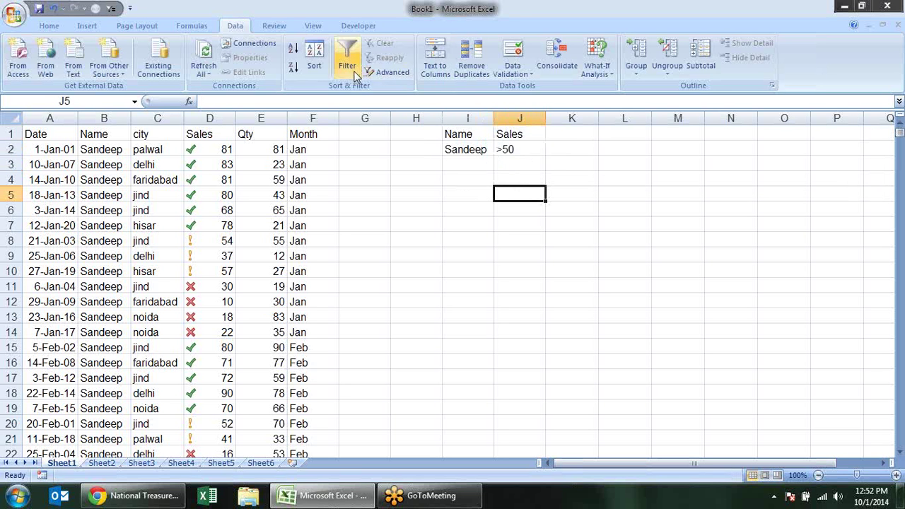
{"action": "left_click", "coordinate": [388, 71]}
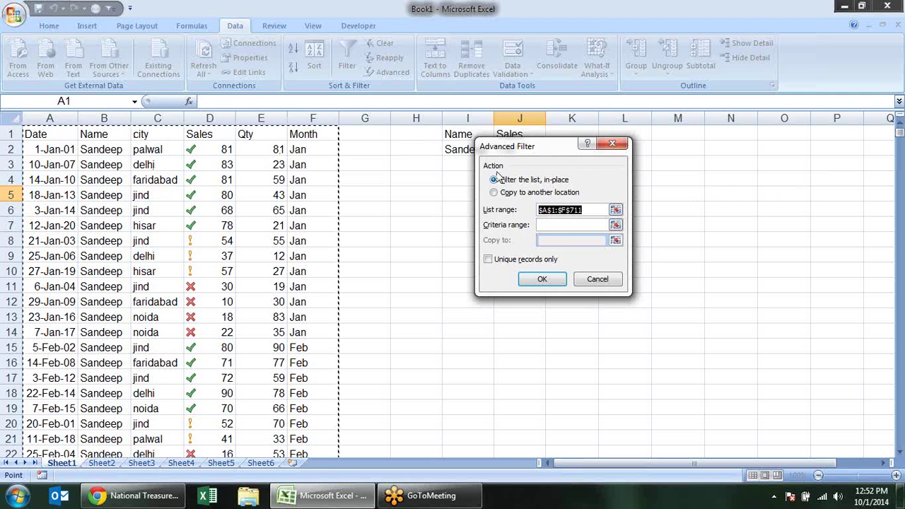
{"action": "left_click_drag", "start_coordinate": [529, 146], "coordinate": [635, 167]}
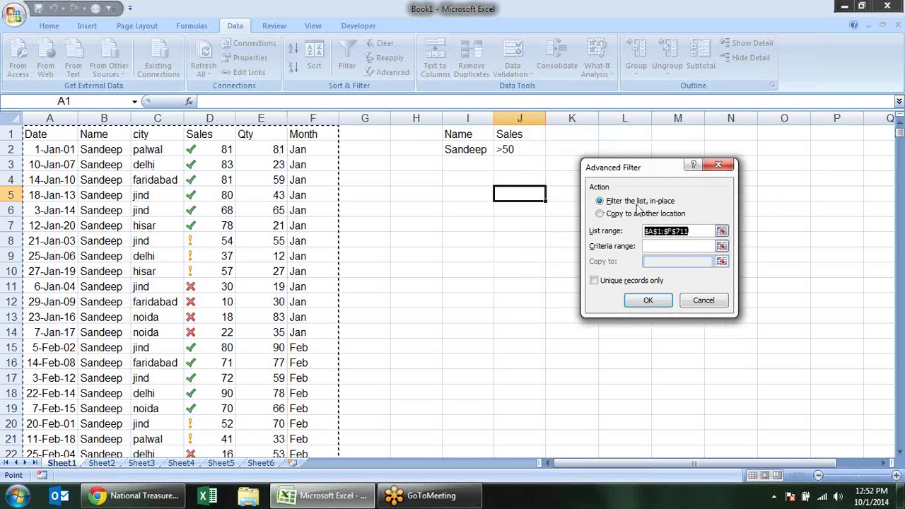
{"action": "left_click", "coordinate": [722, 247]}
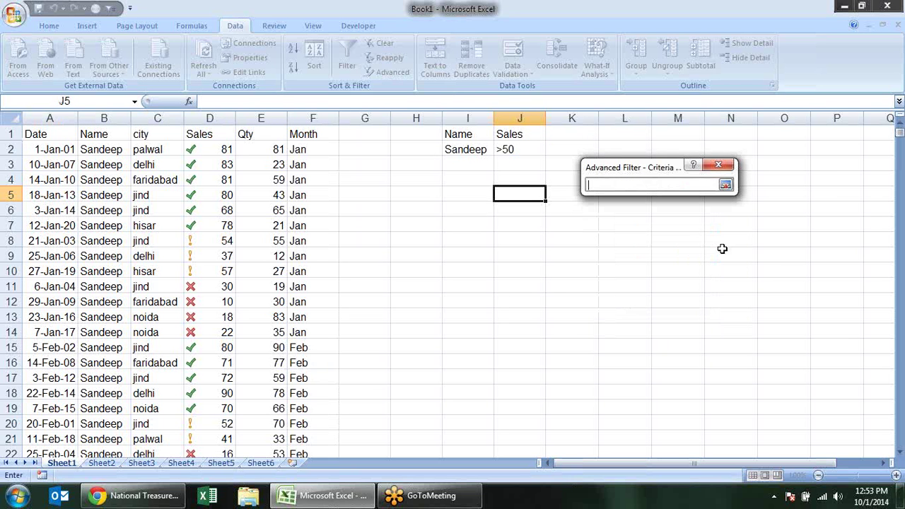
{"action": "left_click_drag", "start_coordinate": [445, 134], "coordinate": [507, 150]}
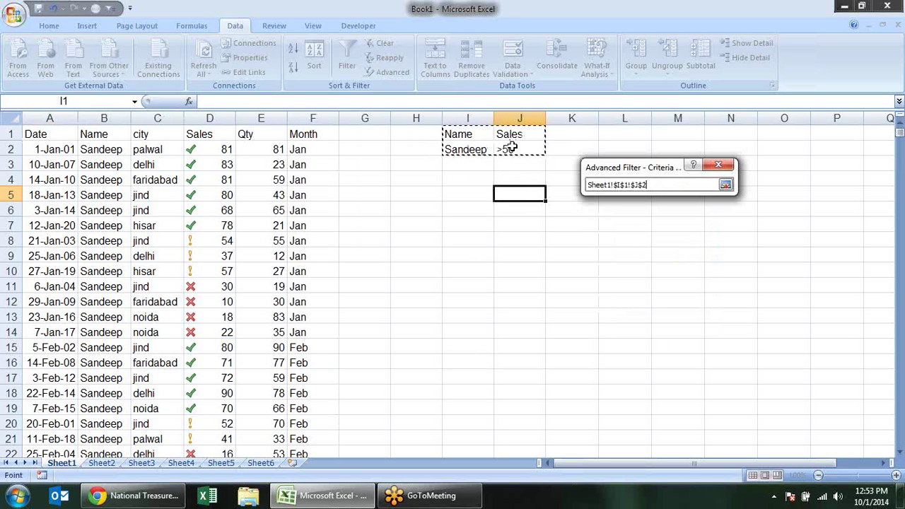
{"action": "key", "text": "Return"}
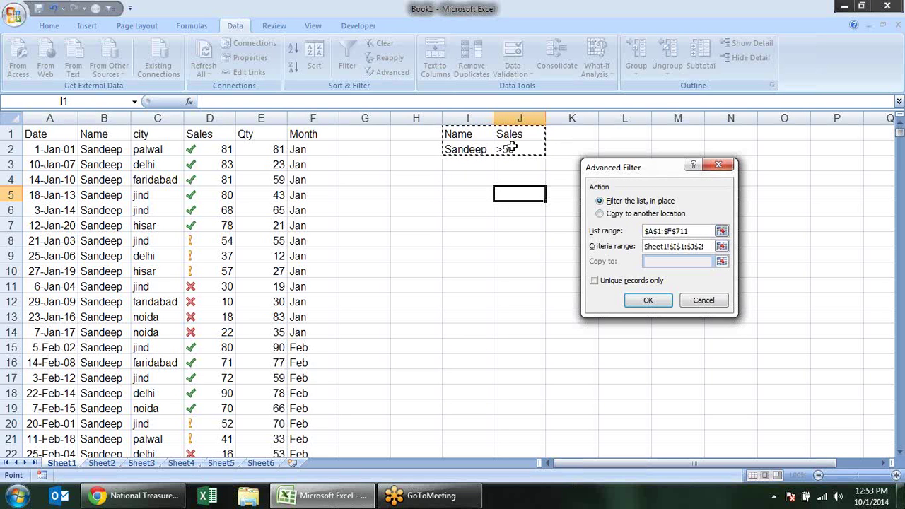
{"action": "left_click", "coordinate": [648, 300]}
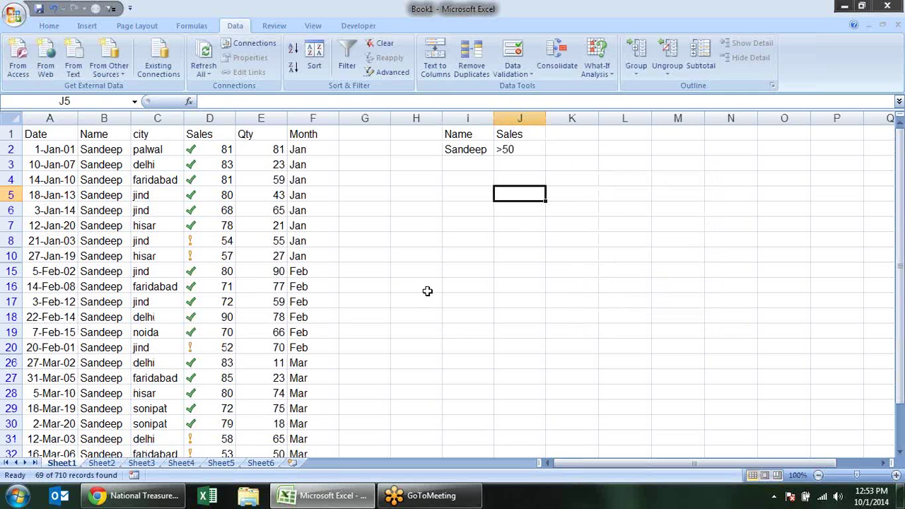
Review the 69 filtered rows to confirm their Sales values exceed 50
{"action": "left_click", "coordinate": [110, 149]}
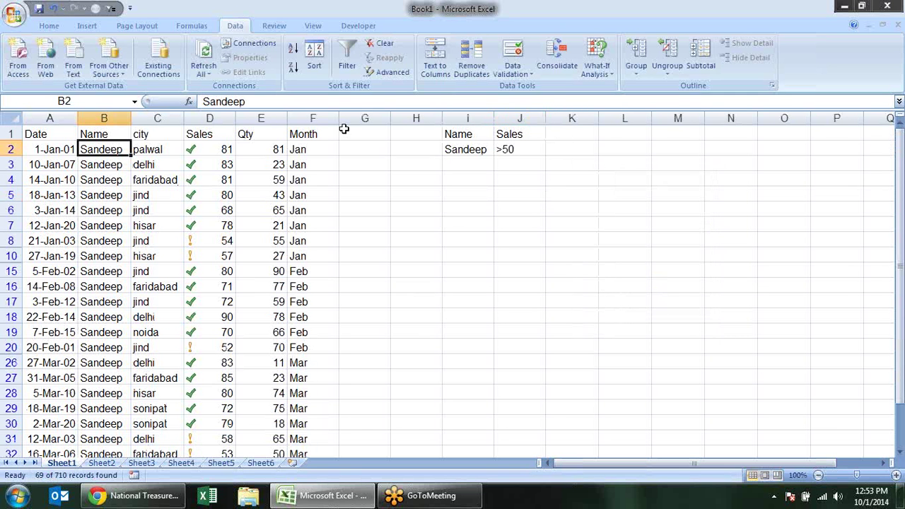
{"action": "left_click", "coordinate": [92, 163]}
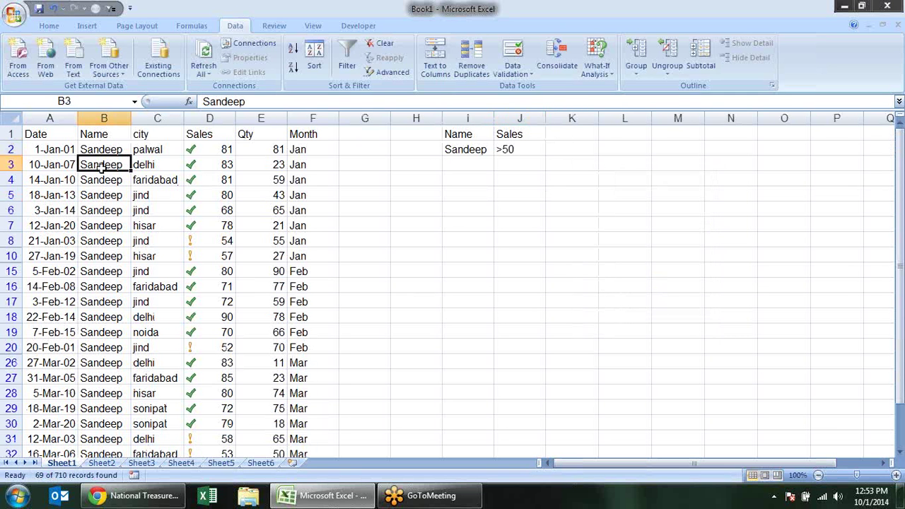
{"action": "left_click", "coordinate": [222, 168]}
{"action": "left_click", "coordinate": [225, 241]}
{"action": "scroll", "coordinate": [226, 283], "scroll_direction": "down", "scroll_amount": 1}
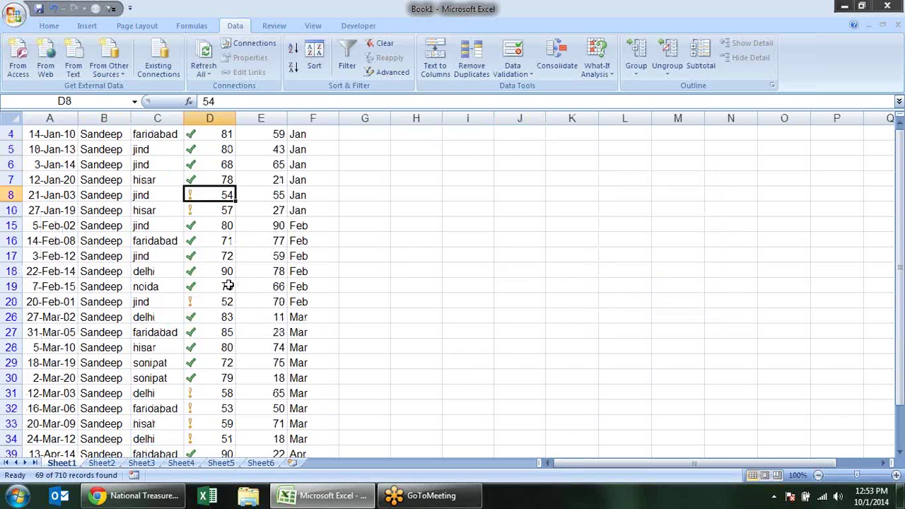
{"action": "scroll", "coordinate": [228, 285], "scroll_direction": "down", "scroll_amount": 3}
{"action": "scroll", "coordinate": [228, 285], "scroll_direction": "down", "scroll_amount": 4}
{"action": "scroll", "coordinate": [228, 297], "scroll_direction": "down", "scroll_amount": 4}
{"action": "scroll", "coordinate": [227, 305], "scroll_direction": "down", "scroll_amount": 1}
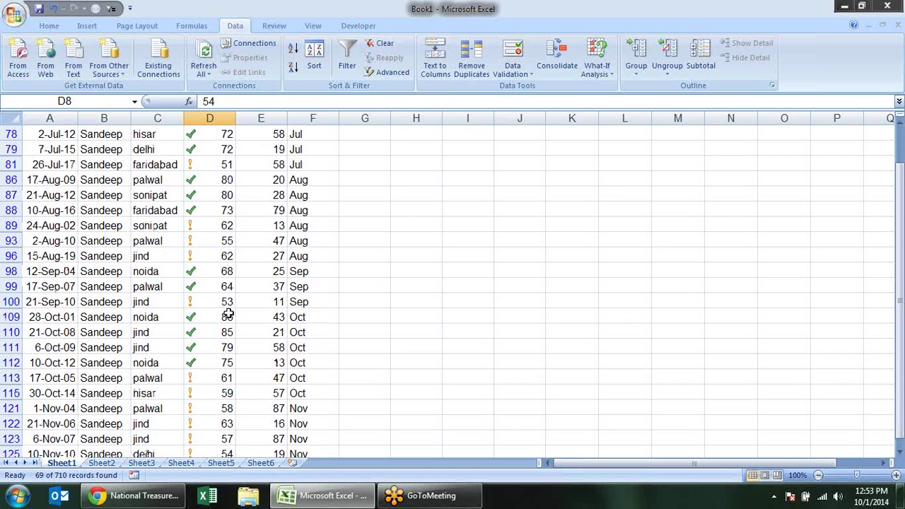
{"action": "scroll", "coordinate": [228, 314], "scroll_direction": "up", "scroll_amount": 6}
{"action": "scroll", "coordinate": [228, 314], "scroll_direction": "up", "scroll_amount": 7}
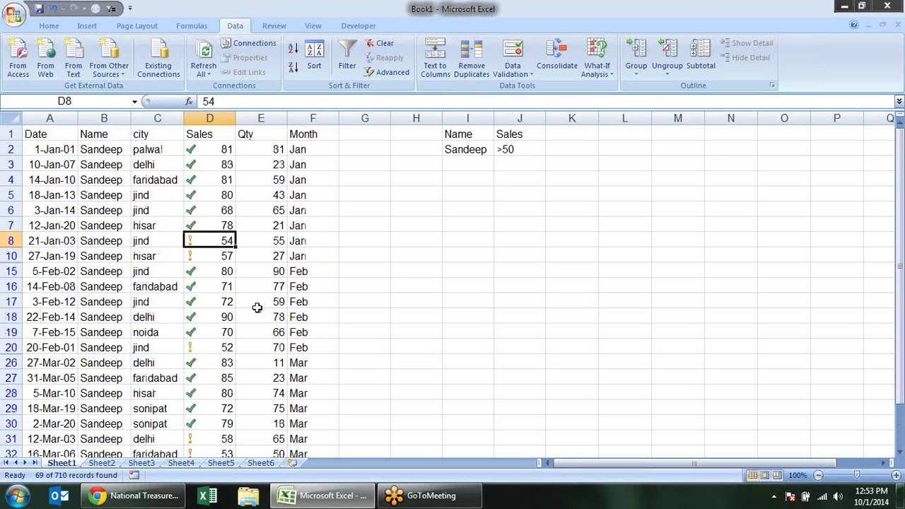
Add a second criteria row: another salesperson's name in I3 and <50 in J3
{"action": "left_click", "coordinate": [476, 166]}
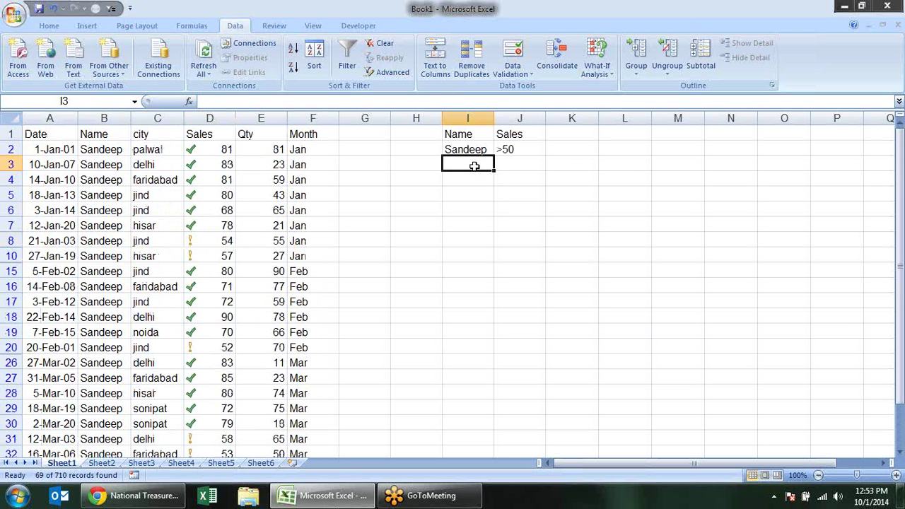
{"action": "type", "text": "Sujeet"}
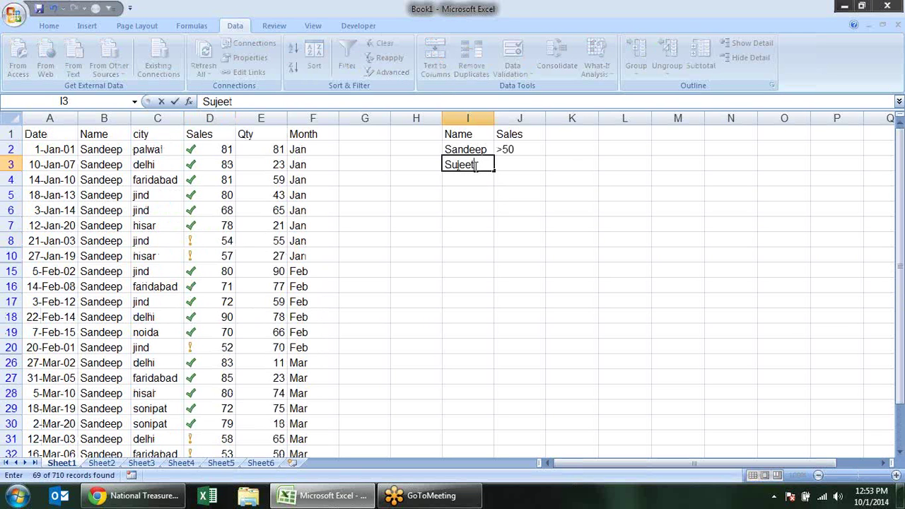
{"action": "key", "text": "Tab"}
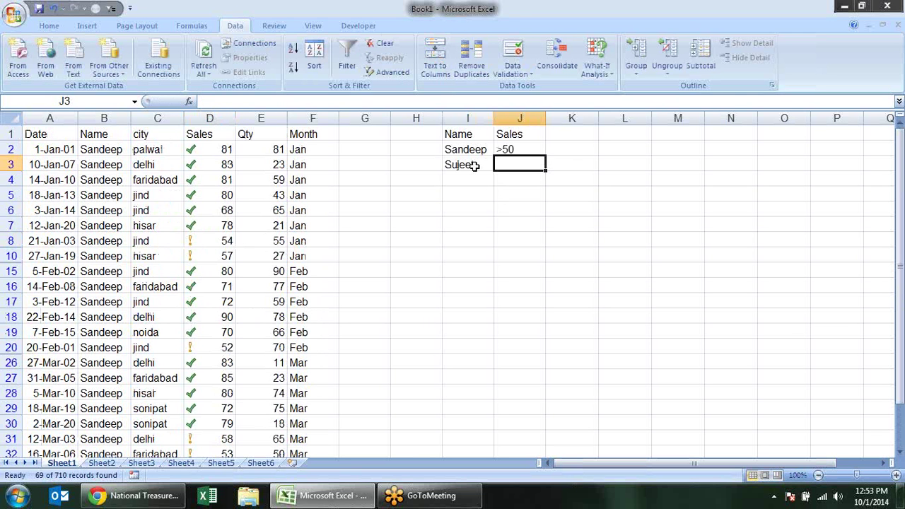
{"action": "type", "text": "<"}
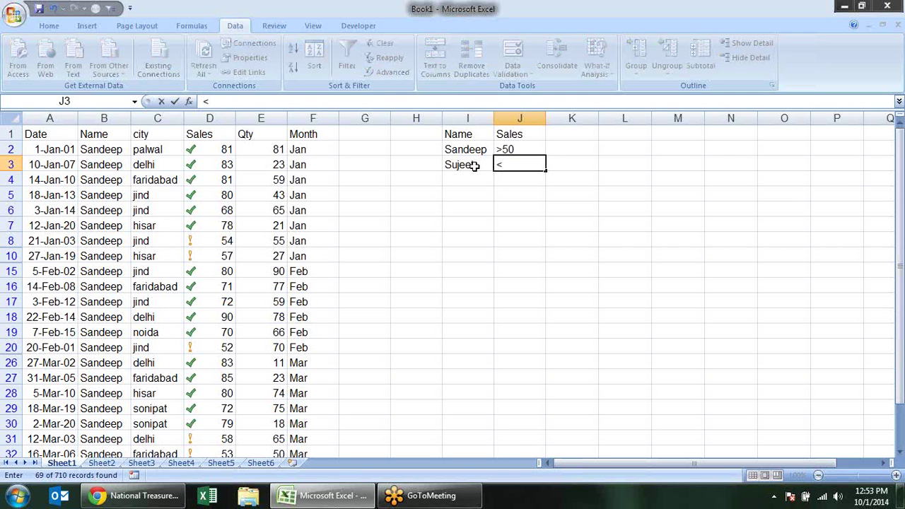
{"action": "type", "text": "50"}
{"action": "key", "text": "Return"}
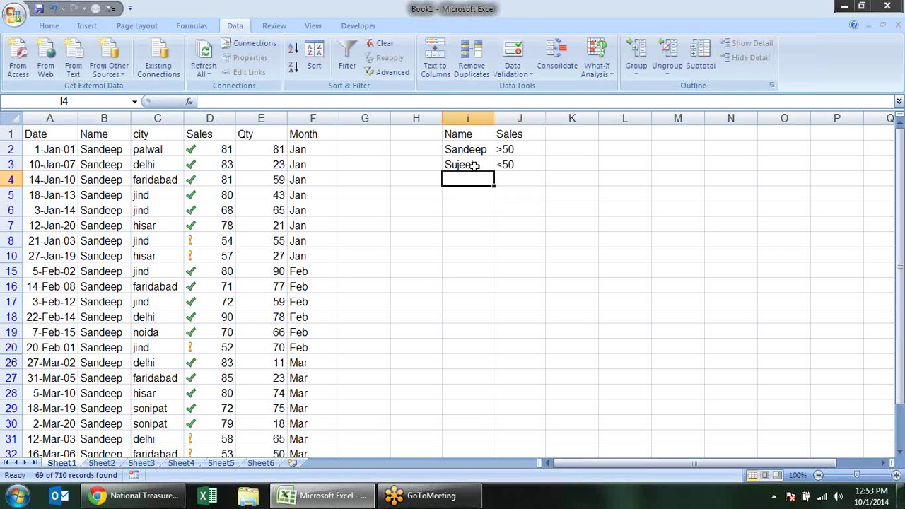
{"action": "left_click", "coordinate": [388, 71]}
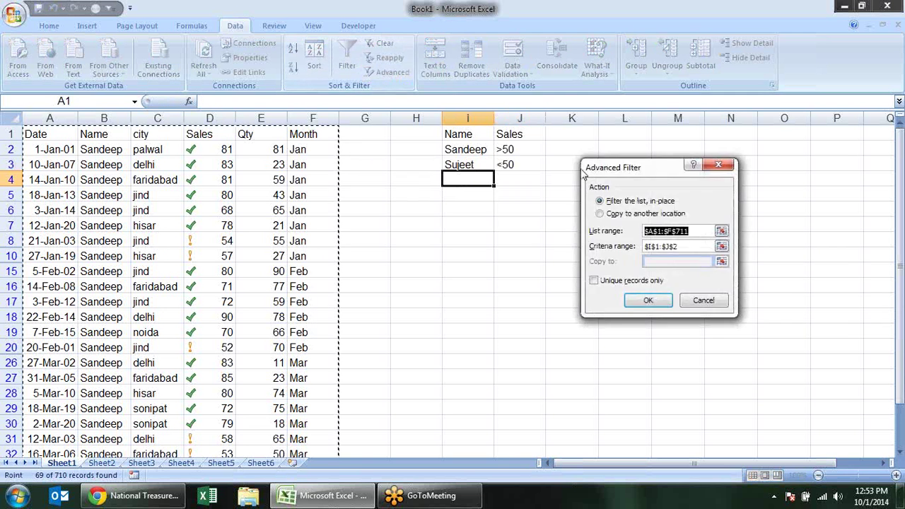
{"action": "left_click", "coordinate": [722, 246]}
{"action": "left_click_drag", "start_coordinate": [478, 147], "coordinate": [518, 154]}
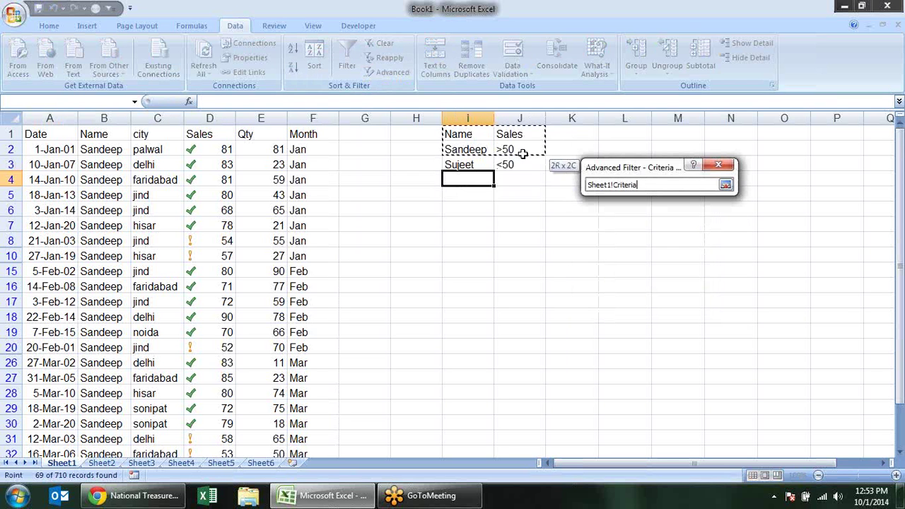
{"action": "left_click_drag", "start_coordinate": [468, 134], "coordinate": [526, 181]}
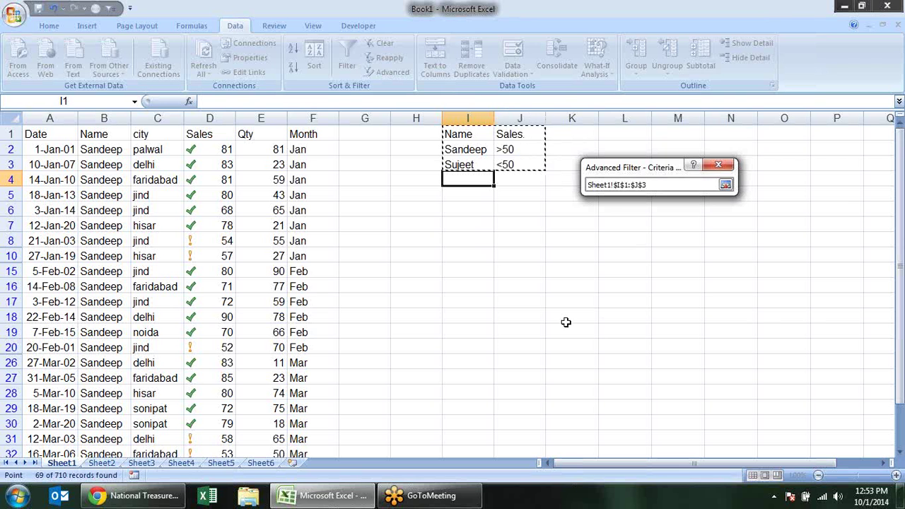
{"action": "key", "text": "Return"}
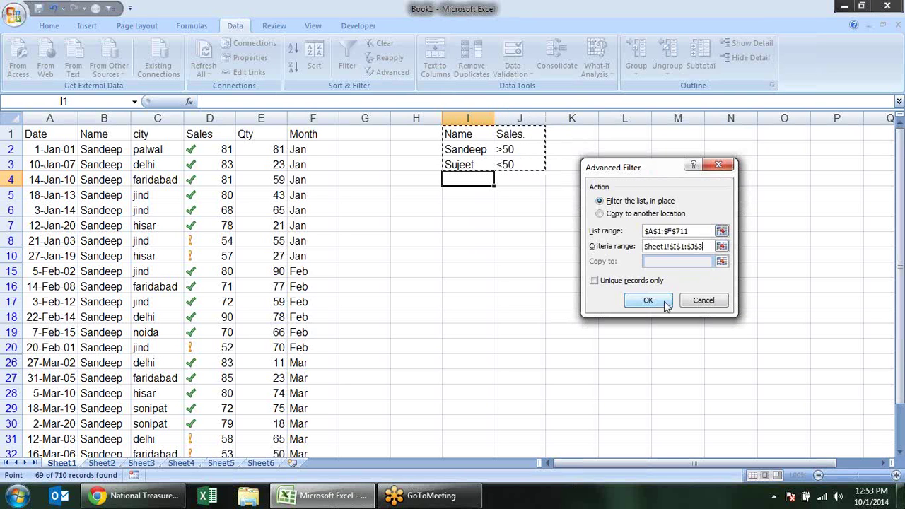
{"action": "left_click", "coordinate": [647, 301]}
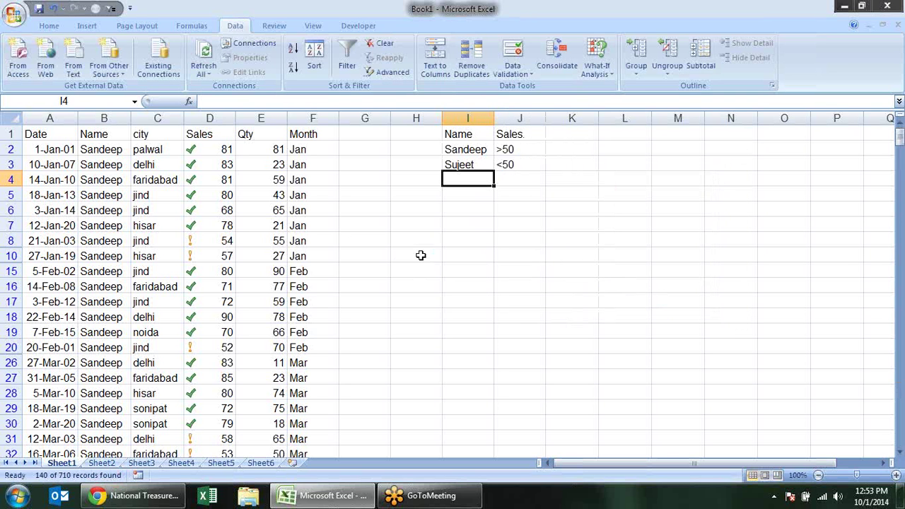
{"action": "left_click", "coordinate": [174, 179]}
{"action": "scroll", "coordinate": [164, 269], "scroll_direction": "down", "scroll_amount": 7}
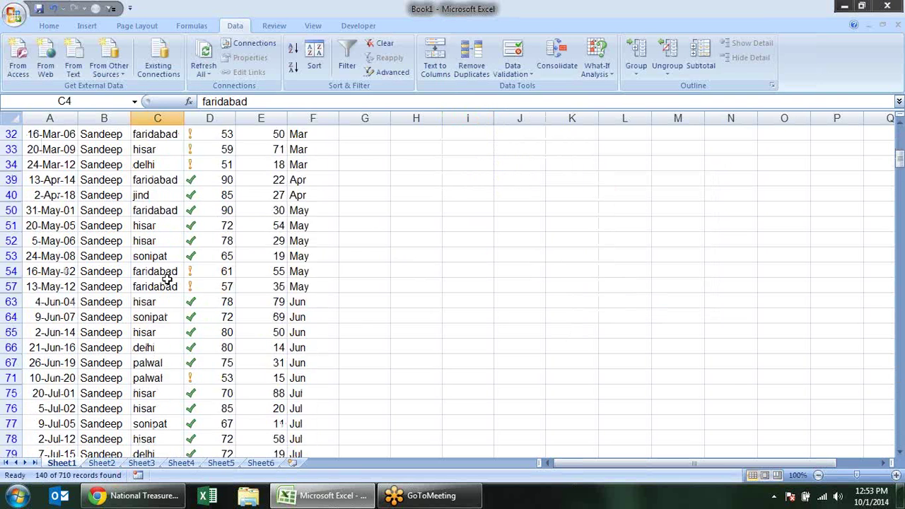
{"action": "scroll", "coordinate": [167, 279], "scroll_direction": "down", "scroll_amount": 8}
{"action": "scroll", "coordinate": [166, 283], "scroll_direction": "down", "scroll_amount": 5}
{"action": "scroll", "coordinate": [163, 255], "scroll_direction": "down", "scroll_amount": 2}
{"action": "left_click", "coordinate": [101, 240]}
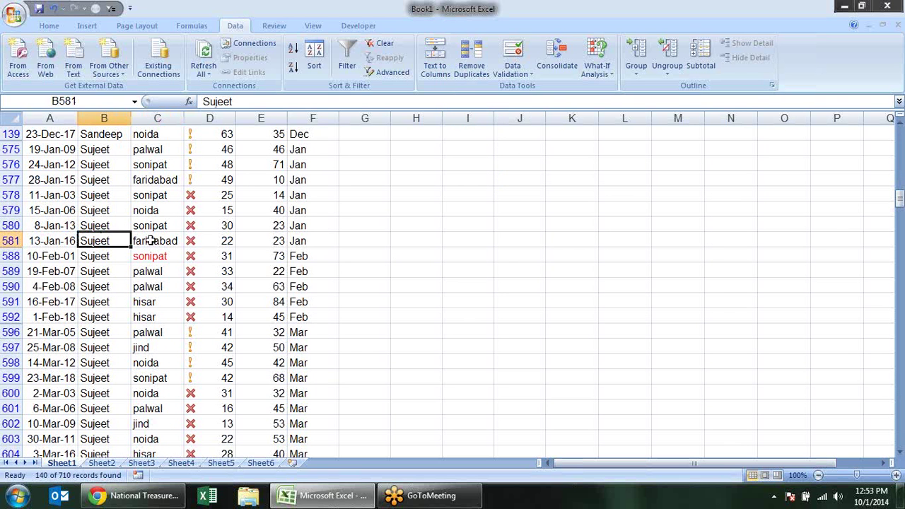
{"action": "left_click", "coordinate": [273, 272]}
{"action": "left_click", "coordinate": [275, 317]}
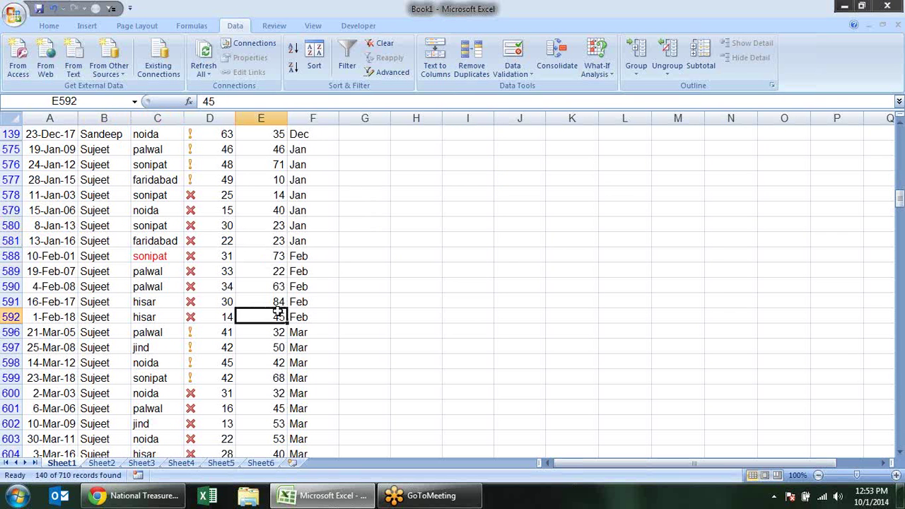
{"action": "left_click", "coordinate": [275, 348]}
{"action": "scroll", "coordinate": [280, 336], "scroll_direction": "up", "scroll_amount": 7}
{"action": "scroll", "coordinate": [281, 334], "scroll_direction": "up", "scroll_amount": 6}
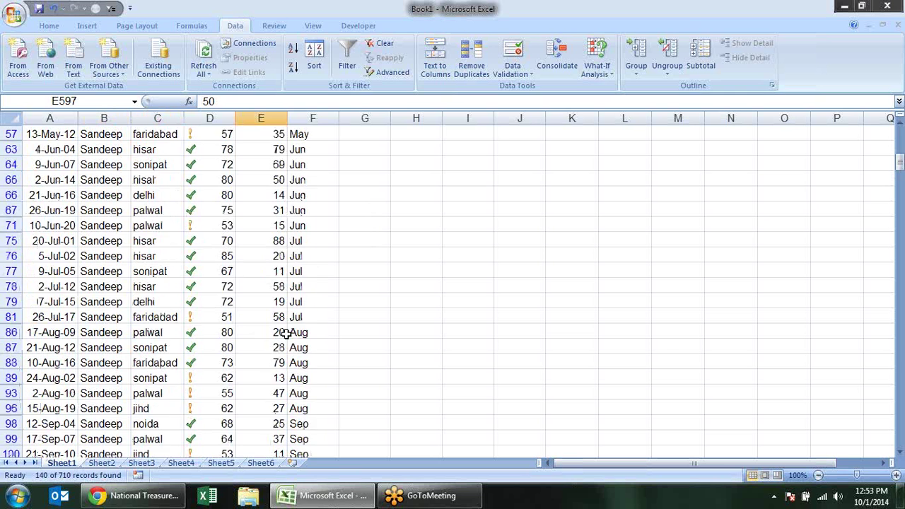
{"action": "scroll", "coordinate": [285, 333], "scroll_direction": "up", "scroll_amount": 8}
{"action": "scroll", "coordinate": [285, 333], "scroll_direction": "up", "scroll_amount": 2}
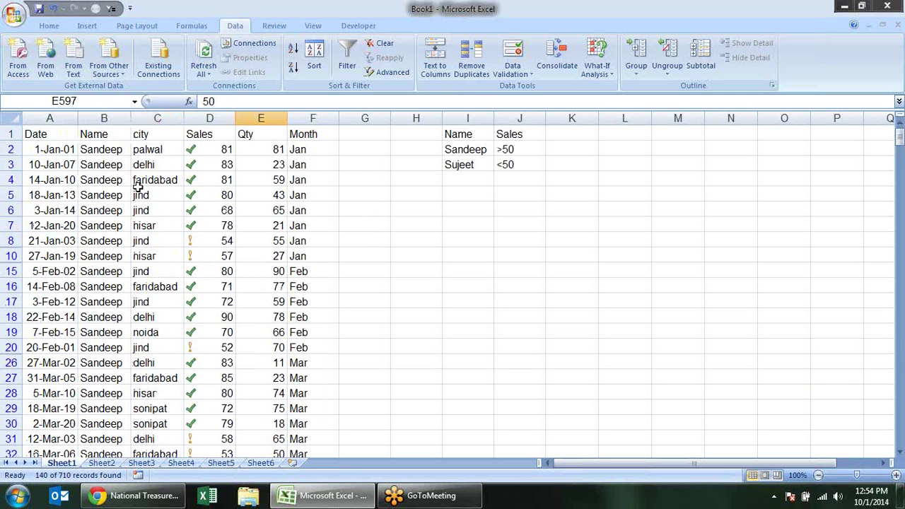
Toggle AutoFilter on and off with Ctrl+Shift+L to show all rows, then select a cell inside the table
{"action": "key", "text": "ctrl+shift+l"}
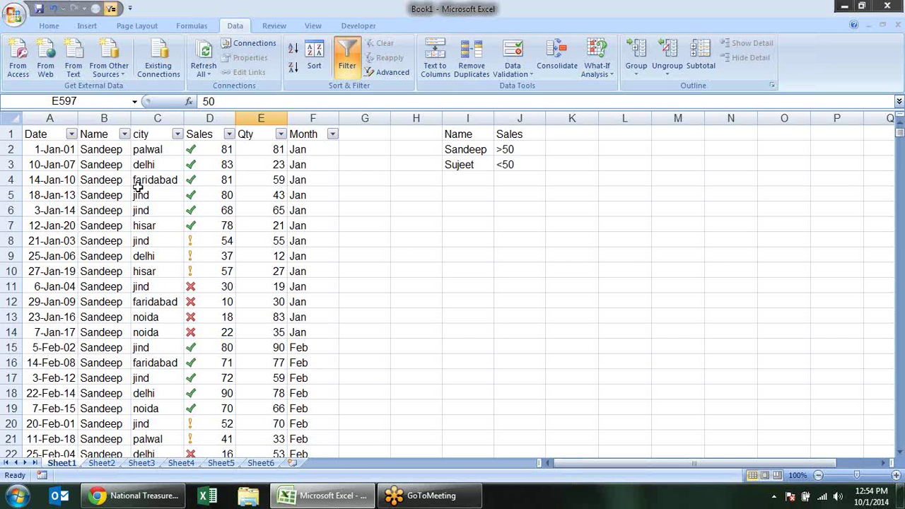
{"action": "key", "text": "ctrl+shift+l"}
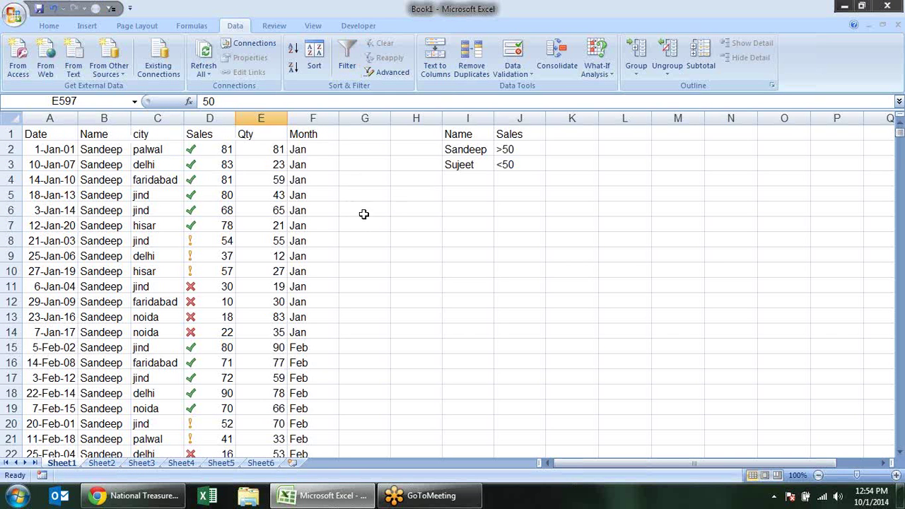
{"action": "left_click", "coordinate": [410, 204]}
{"action": "left_click", "coordinate": [160, 165]}
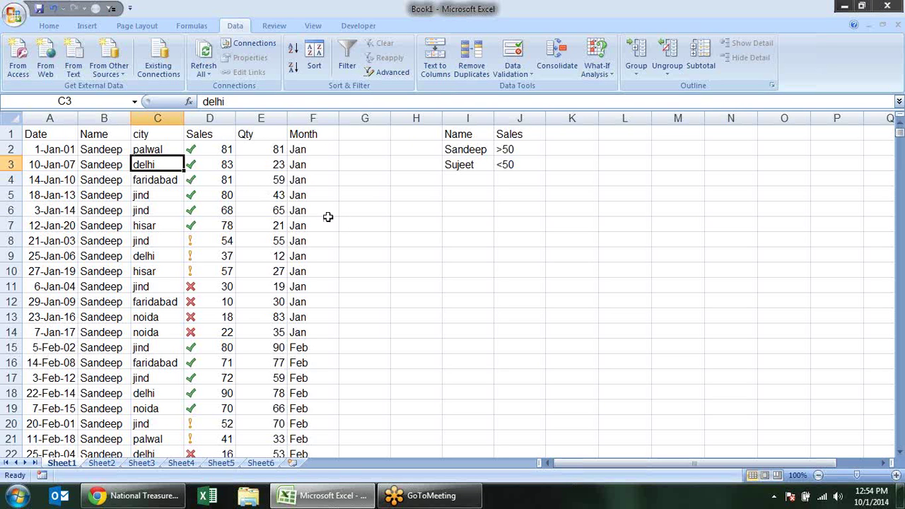
{"action": "left_click", "coordinate": [388, 71]}
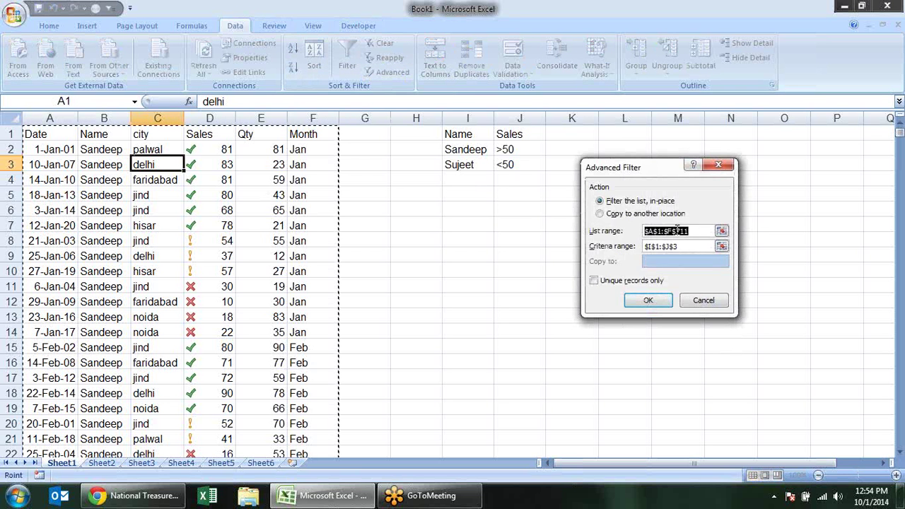
{"action": "left_click", "coordinate": [601, 213]}
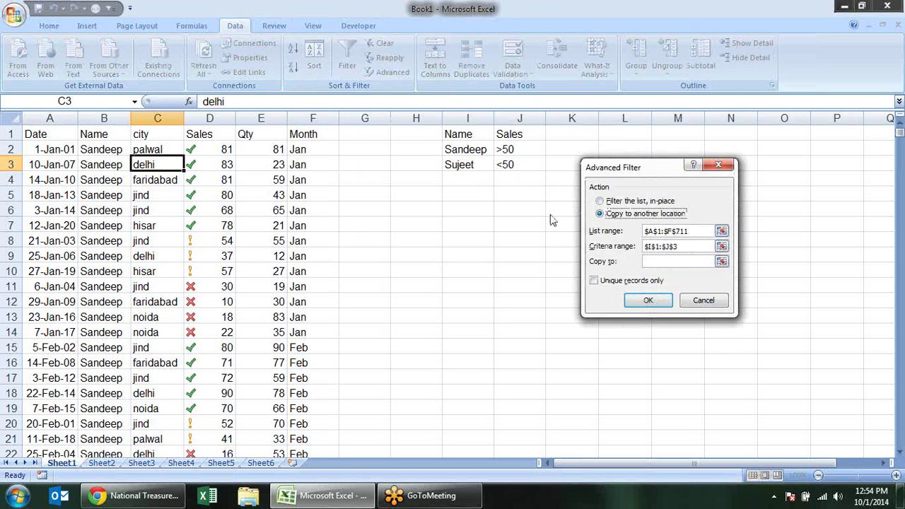
{"action": "left_click", "coordinate": [721, 261]}
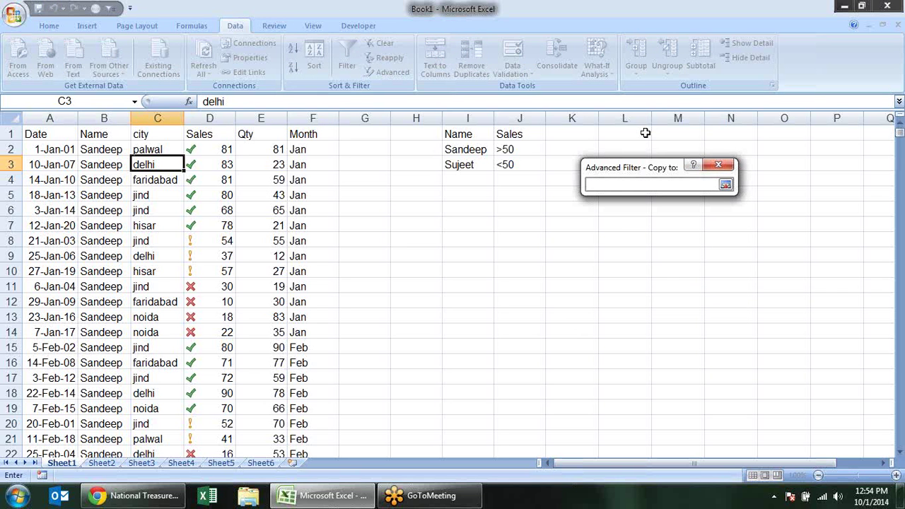
{"action": "left_click", "coordinate": [645, 133]}
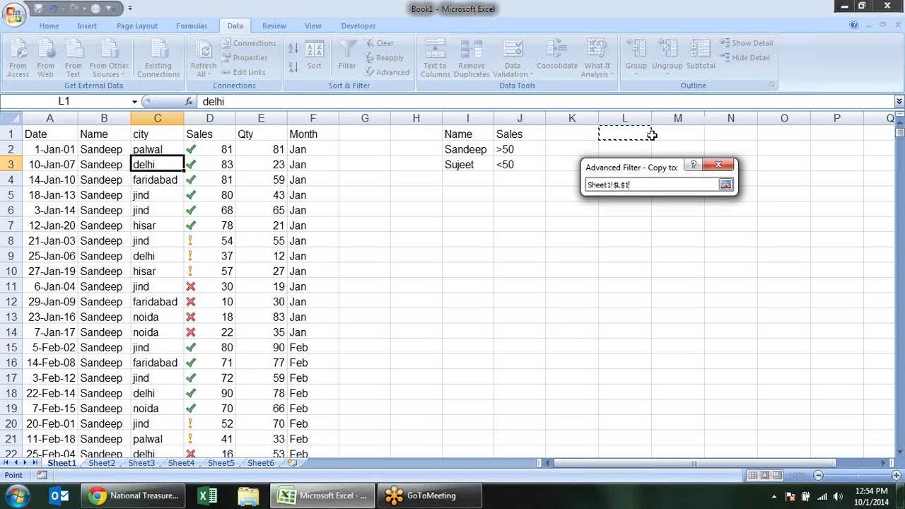
{"action": "left_click", "coordinate": [726, 185]}
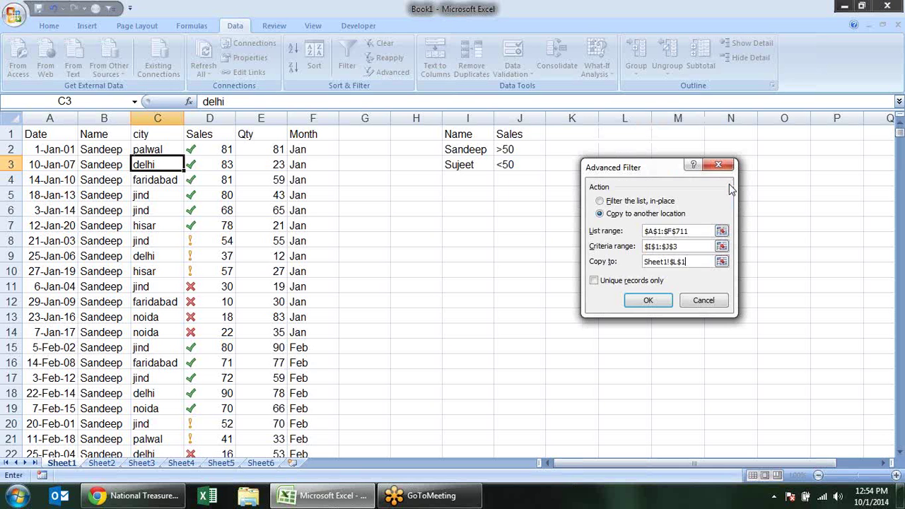
{"action": "left_click", "coordinate": [648, 300]}
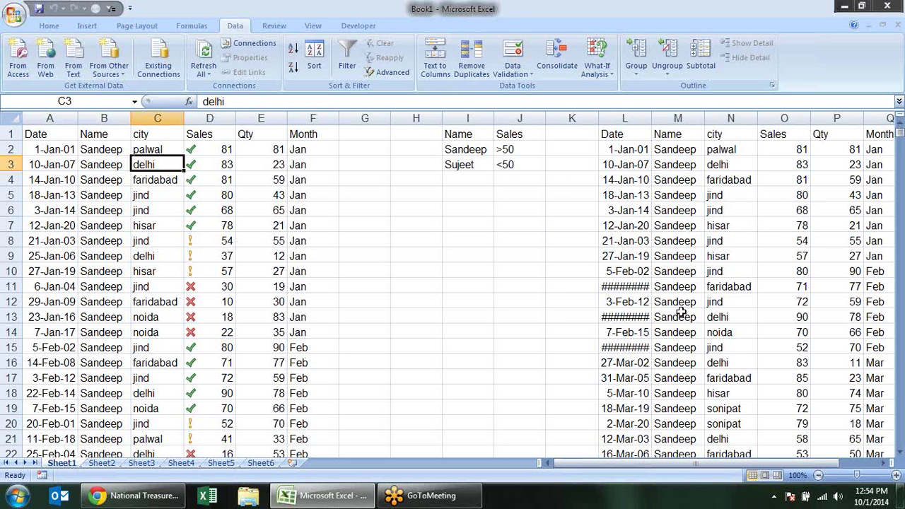
{"action": "left_click", "coordinate": [687, 315]}
{"action": "scroll", "coordinate": [717, 252], "scroll_direction": "down", "scroll_amount": 7}
{"action": "scroll", "coordinate": [719, 253], "scroll_direction": "down", "scroll_amount": 8}
{"action": "scroll", "coordinate": [719, 253], "scroll_direction": "down", "scroll_amount": 7}
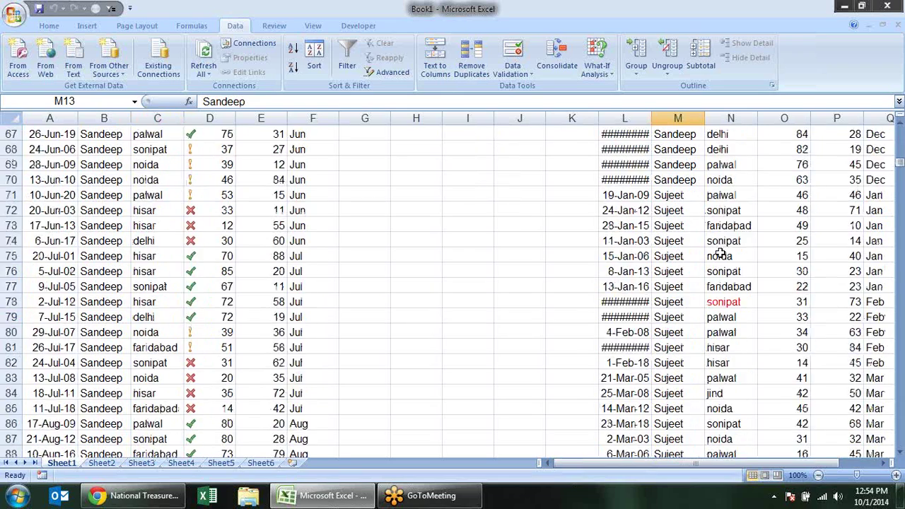
{"action": "scroll", "coordinate": [718, 253], "scroll_direction": "down", "scroll_amount": 9}
{"action": "scroll", "coordinate": [719, 253], "scroll_direction": "down", "scroll_amount": 6}
{"action": "scroll", "coordinate": [720, 253], "scroll_direction": "down", "scroll_amount": 7}
{"action": "scroll", "coordinate": [720, 254], "scroll_direction": "up", "scroll_amount": 9}
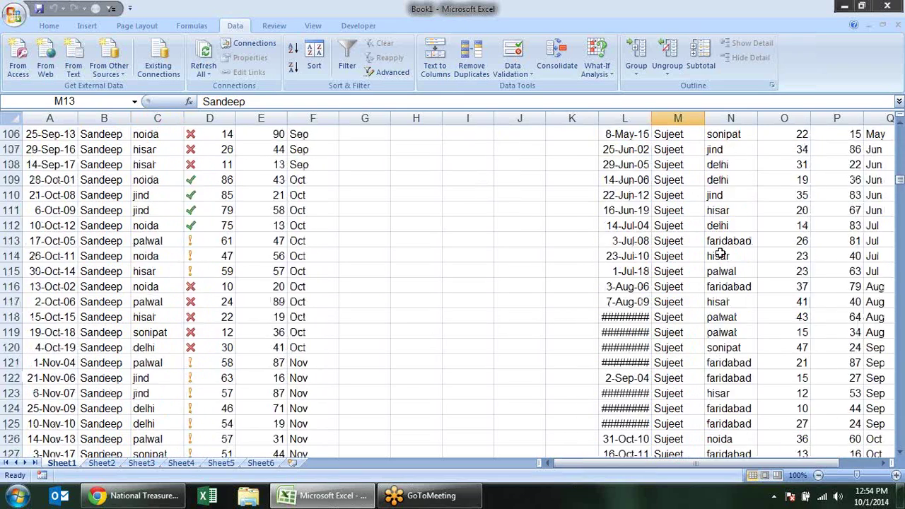
{"action": "scroll", "coordinate": [720, 253], "scroll_direction": "up", "scroll_amount": 11}
{"action": "scroll", "coordinate": [720, 253], "scroll_direction": "up", "scroll_amount": 10}
{"action": "scroll", "coordinate": [720, 253], "scroll_direction": "up", "scroll_amount": 9}
{"action": "scroll", "coordinate": [720, 253], "scroll_direction": "up", "scroll_amount": 5}
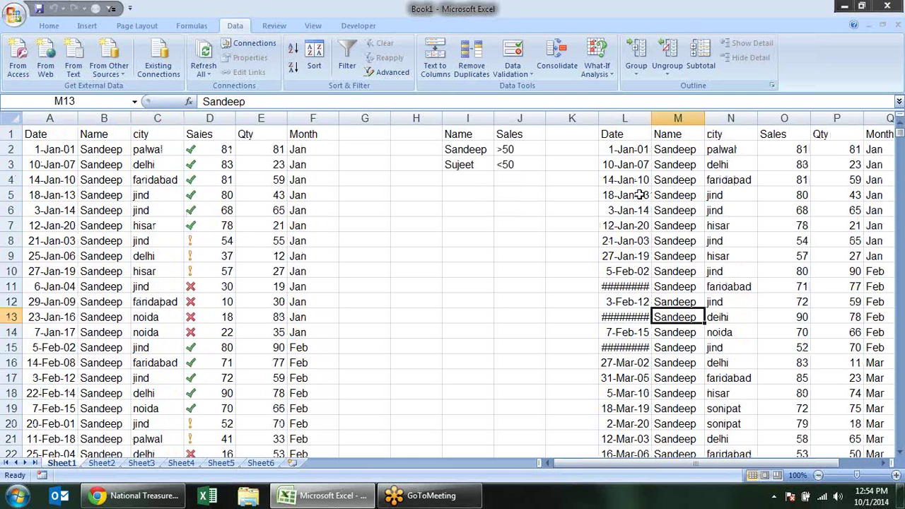
{"action": "left_click", "coordinate": [621, 118]}
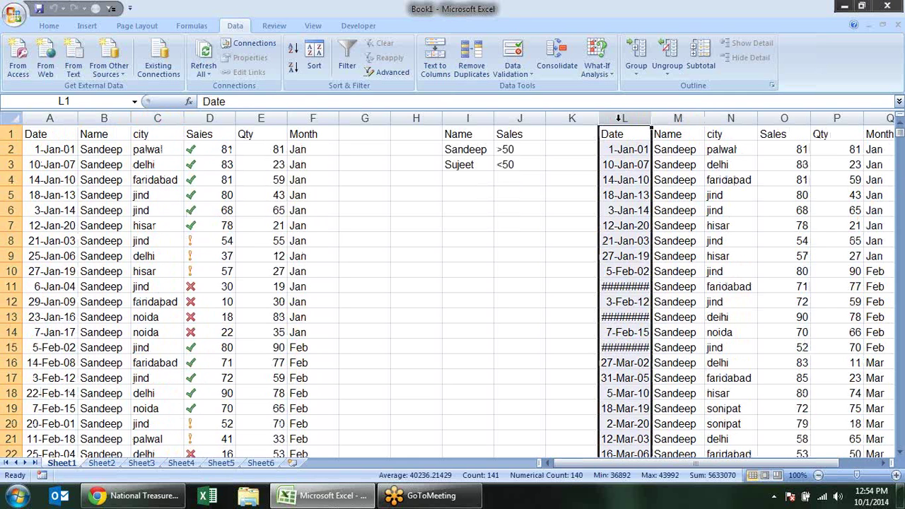
{"action": "key", "text": "ctrl+shift+Right"}
{"action": "key", "text": "alt+e"}
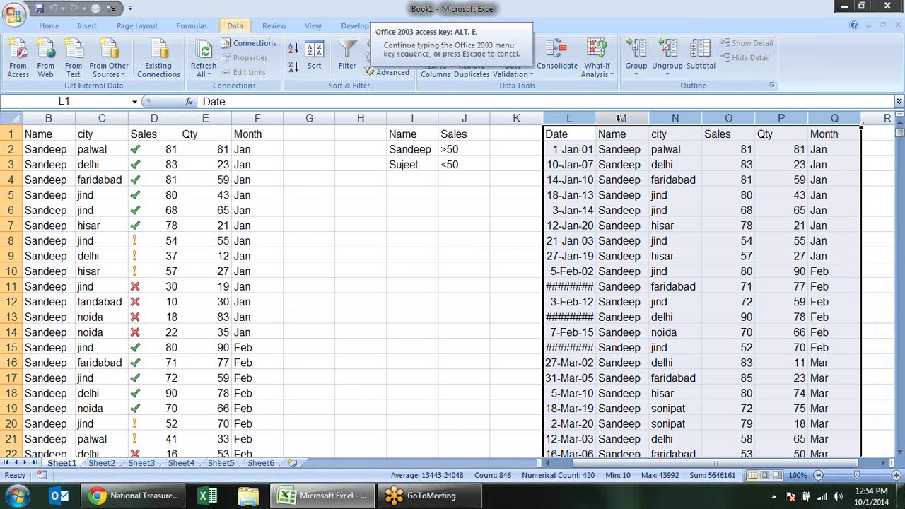
{"action": "key", "text": "d"}
{"action": "left_click", "coordinate": [519, 209]}
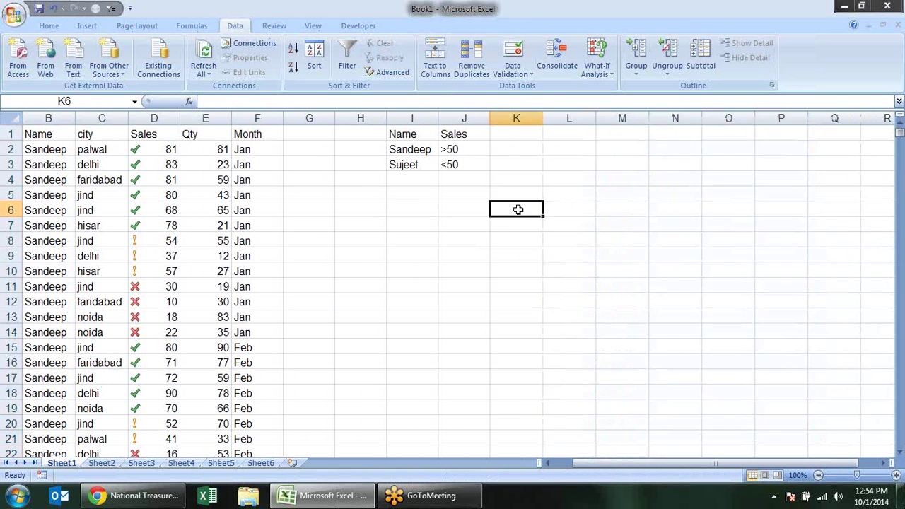
{"action": "left_click", "coordinate": [425, 164]}
{"action": "left_click", "coordinate": [391, 72]}
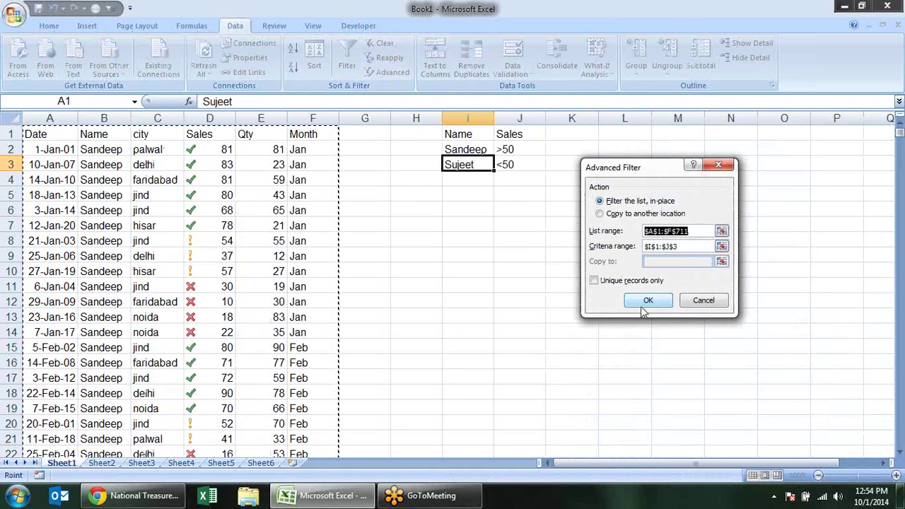
{"action": "left_click", "coordinate": [621, 214]}
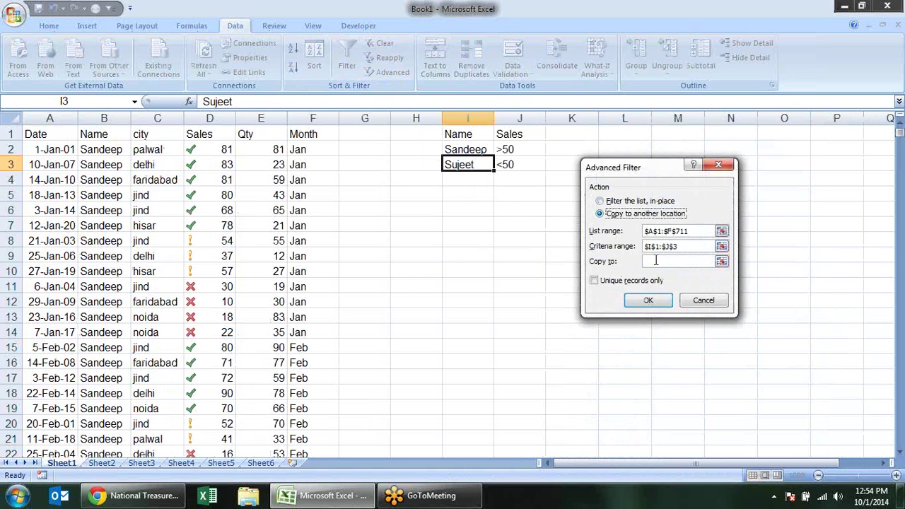
{"action": "left_click", "coordinate": [722, 262]}
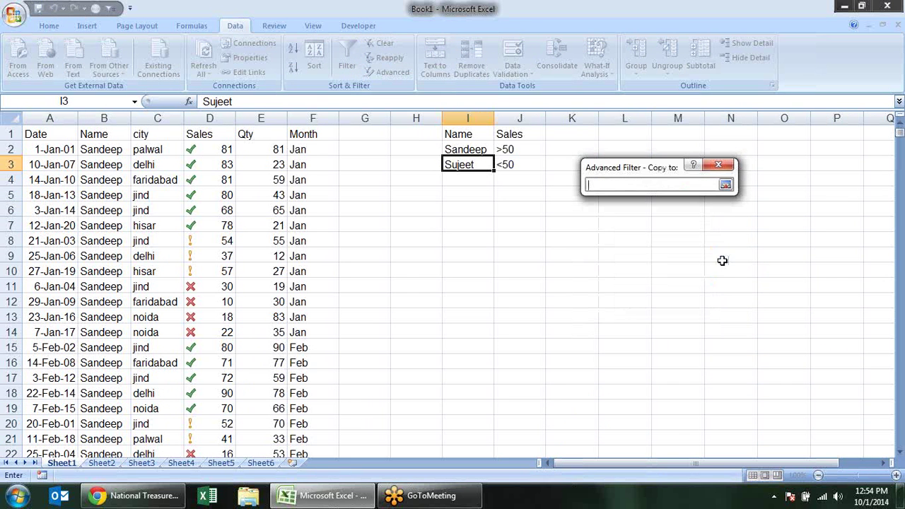
{"action": "left_click", "coordinate": [101, 464]}
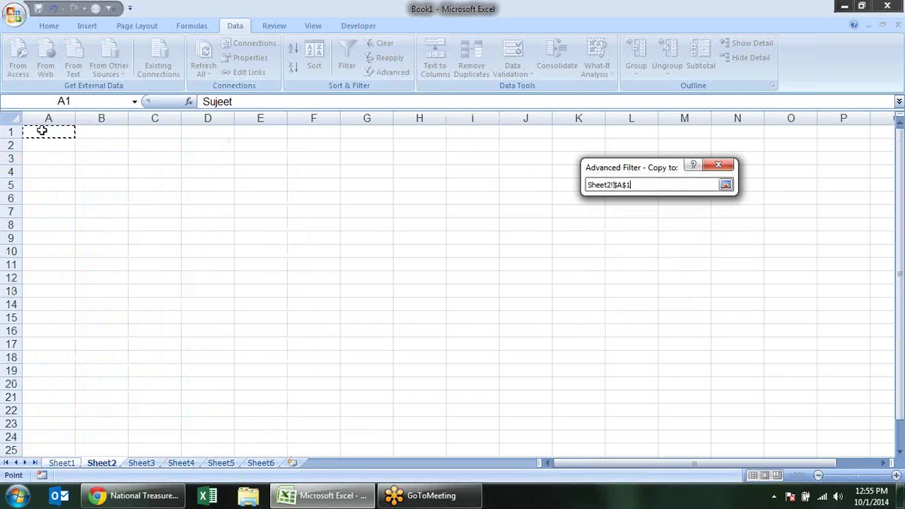
{"action": "key", "text": "Return"}
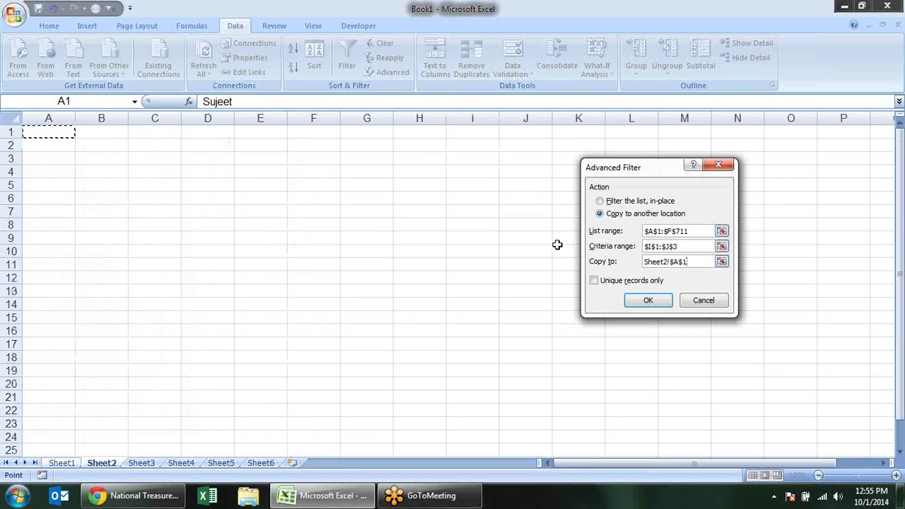
{"action": "left_click", "coordinate": [647, 300]}
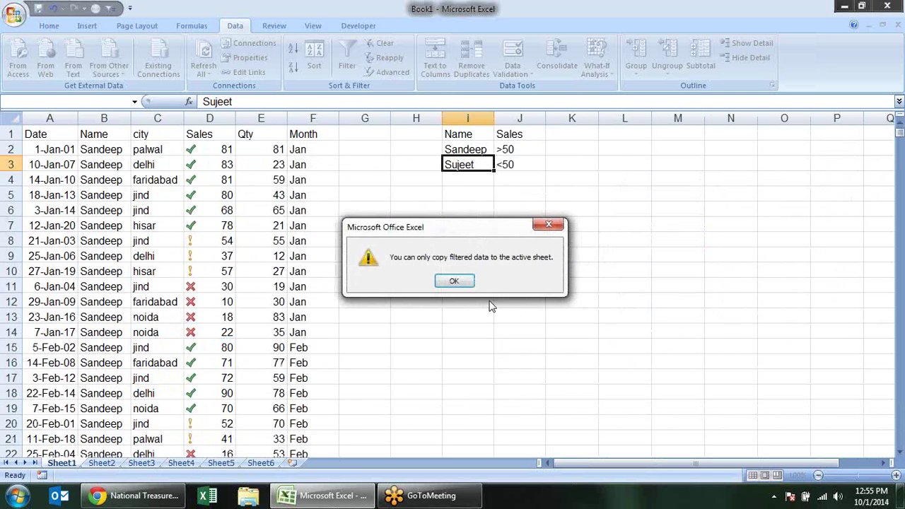
{"action": "left_click", "coordinate": [454, 281]}
{"action": "left_click", "coordinate": [101, 464]}
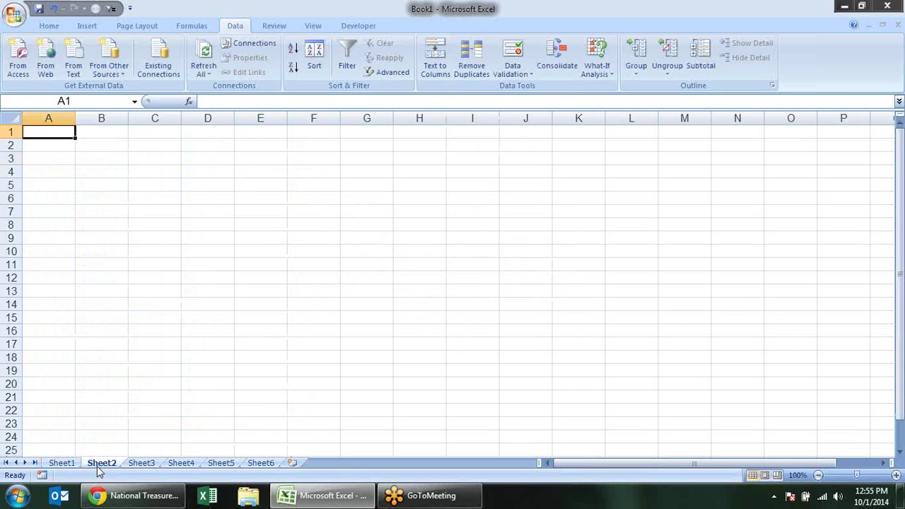
{"action": "left_click", "coordinate": [62, 463]}
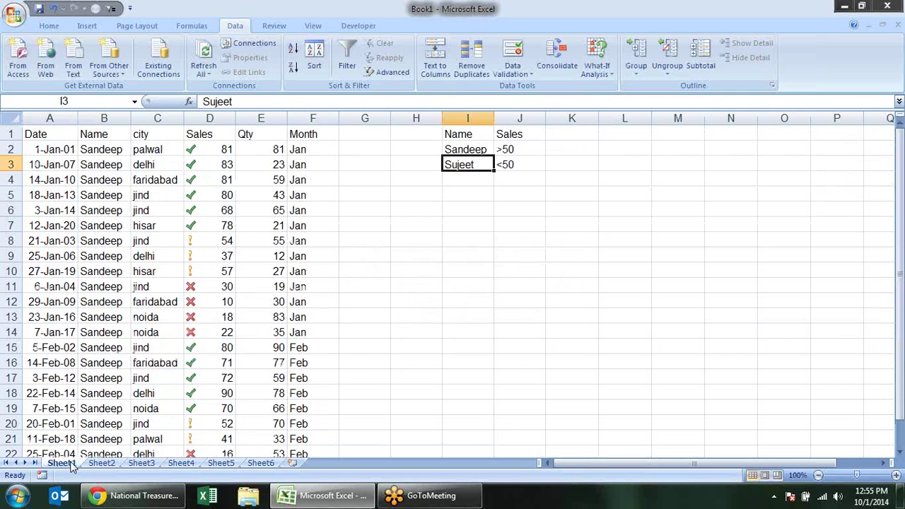
{"action": "left_click", "coordinate": [570, 193]}
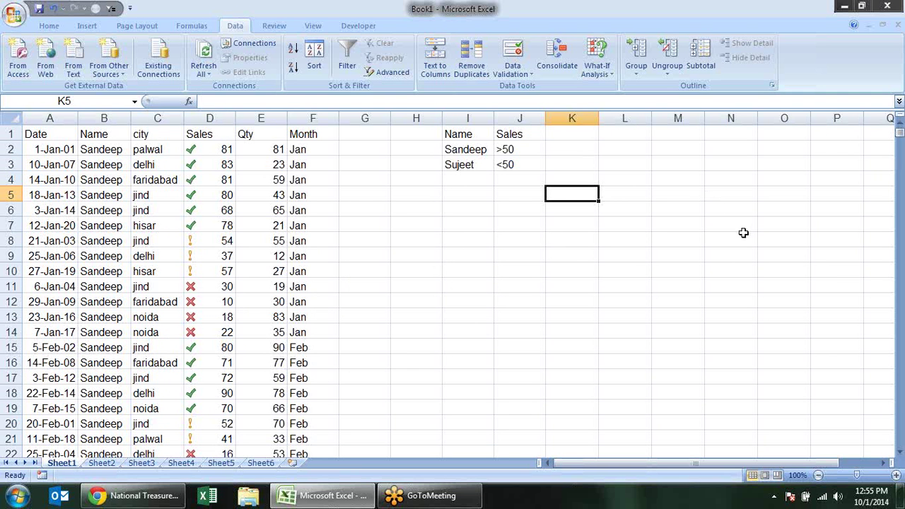
{"action": "left_click", "coordinate": [203, 222]}
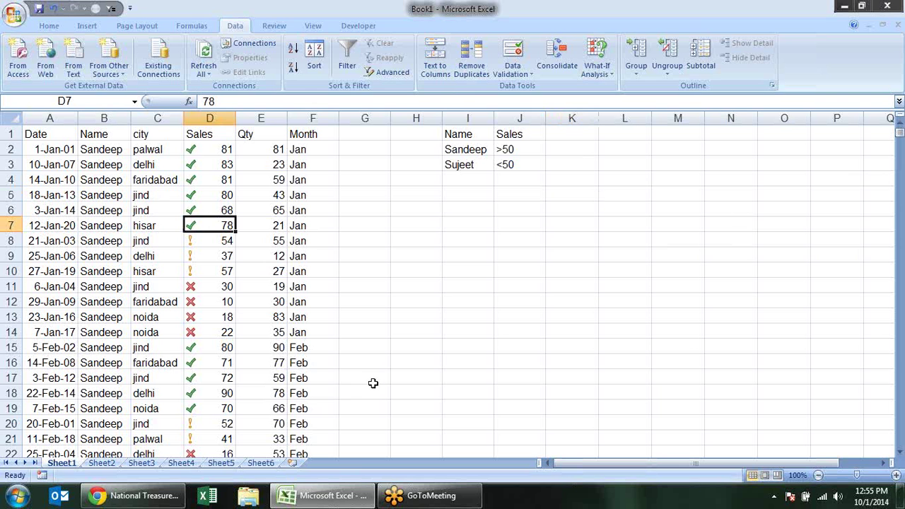
{"action": "left_click", "coordinate": [575, 189]}
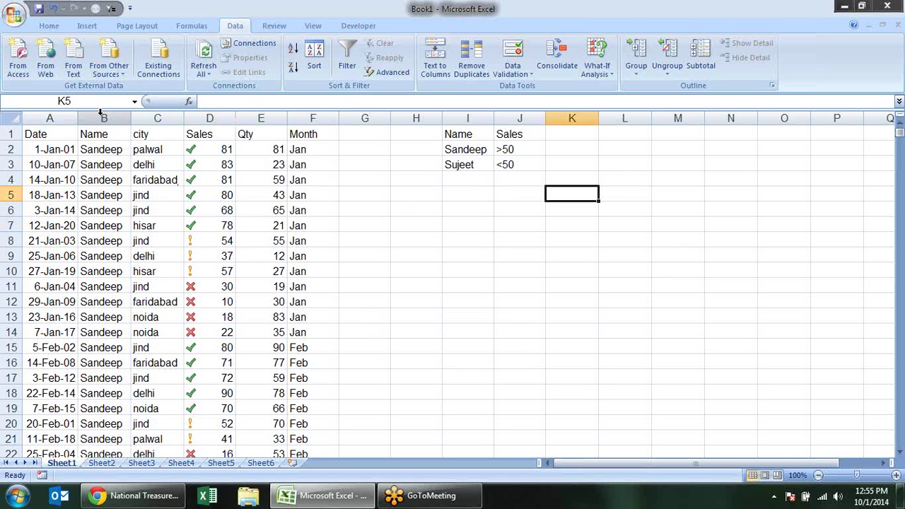
{"action": "left_click", "coordinate": [101, 118]}
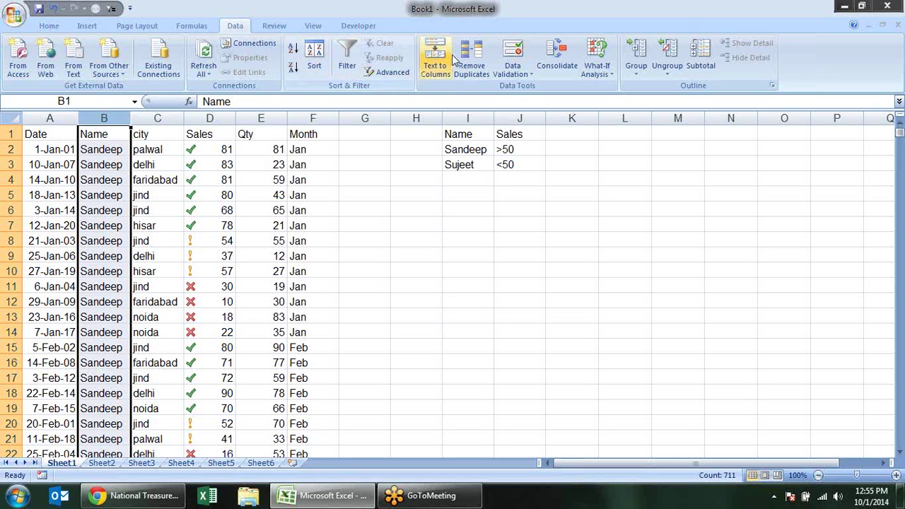
Run an Advanced Filter on the Name column, copying unique records only to L1
{"action": "left_click", "coordinate": [392, 72]}
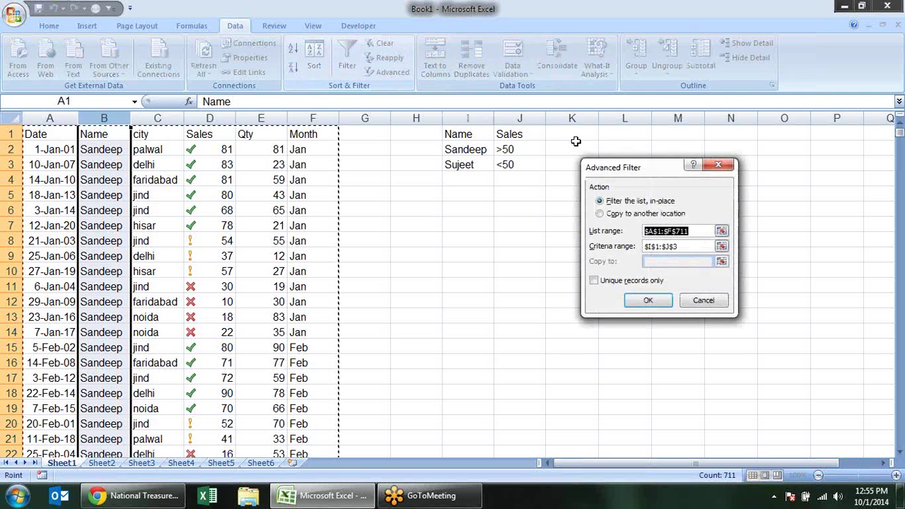
{"action": "left_click", "coordinate": [721, 231]}
{"action": "left_click", "coordinate": [104, 118]}
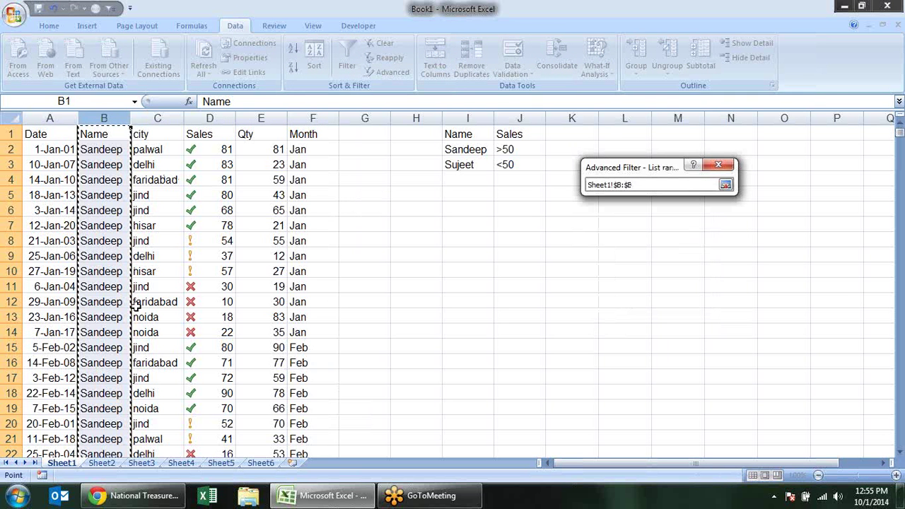
{"action": "key", "text": "Return"}
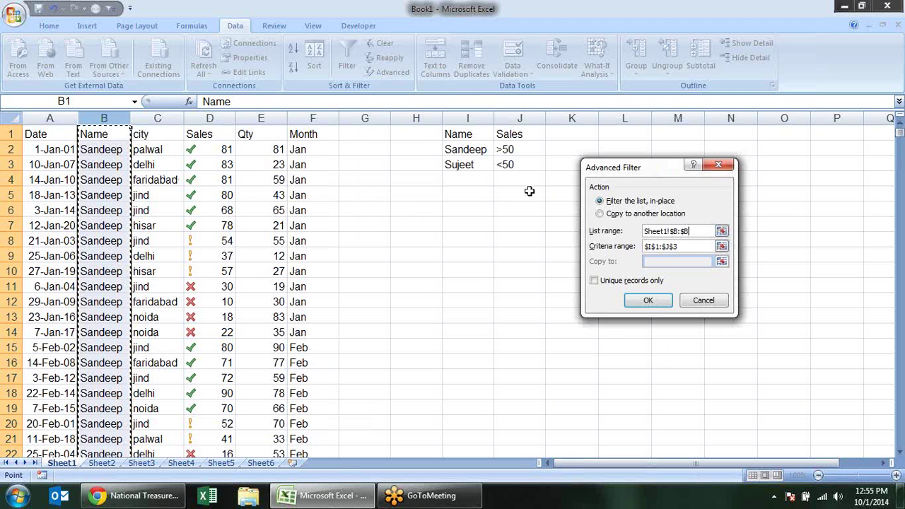
{"action": "left_click", "coordinate": [628, 213]}
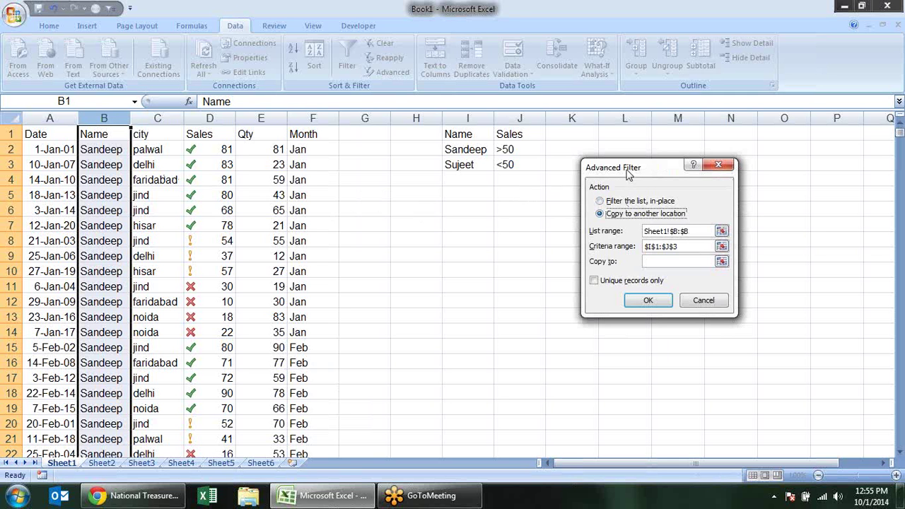
{"action": "left_click", "coordinate": [721, 261]}
{"action": "left_click", "coordinate": [636, 133]}
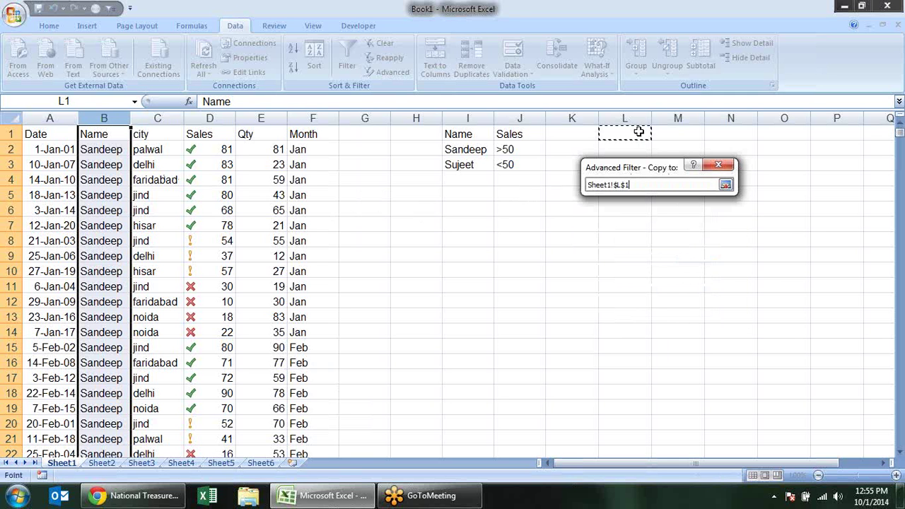
{"action": "key", "text": "Return"}
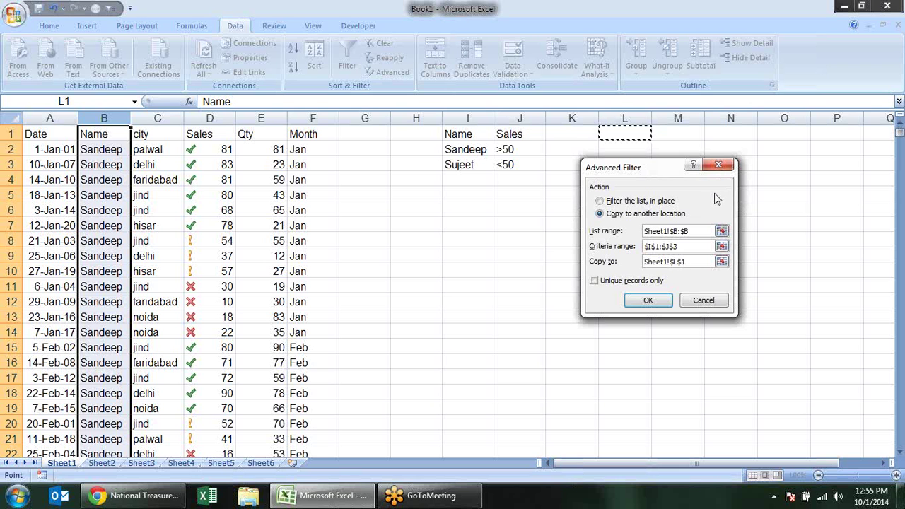
{"action": "left_click", "coordinate": [607, 282]}
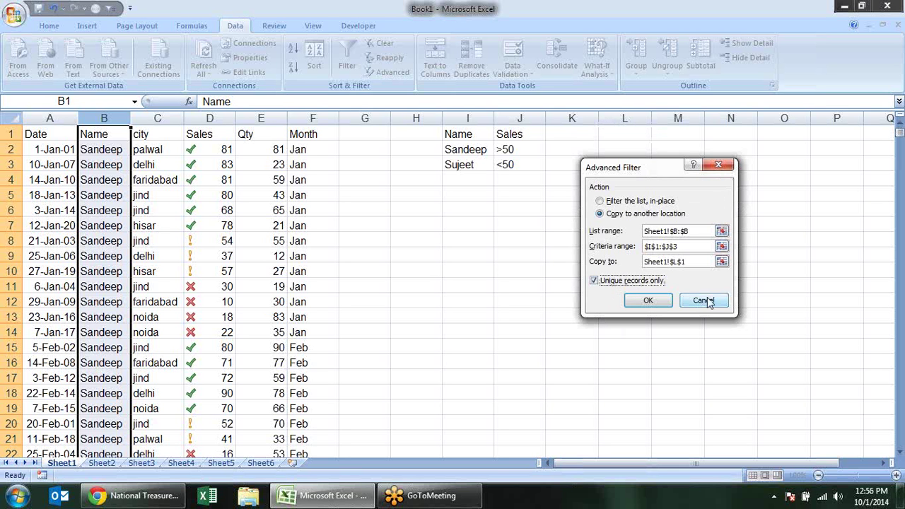
{"action": "left_click", "coordinate": [647, 302]}
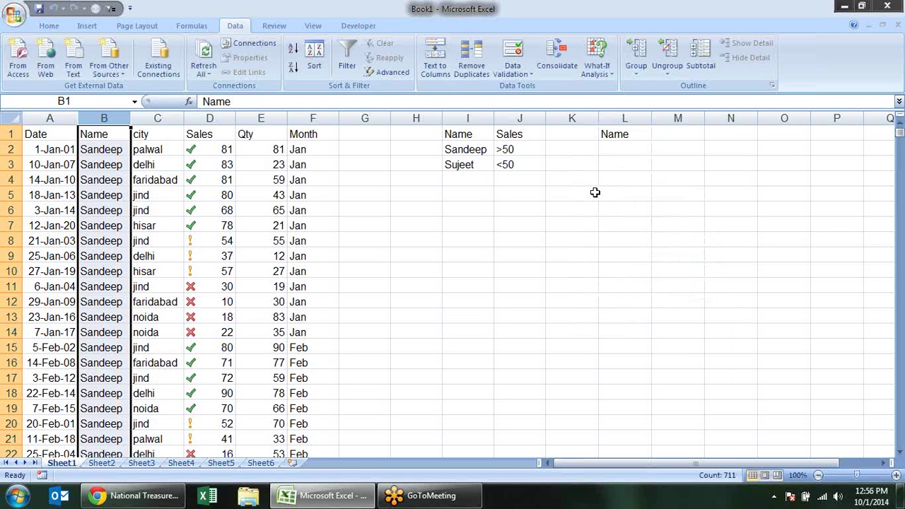
Copy the Name column B and paste it into column L
{"action": "left_click", "coordinate": [623, 142]}
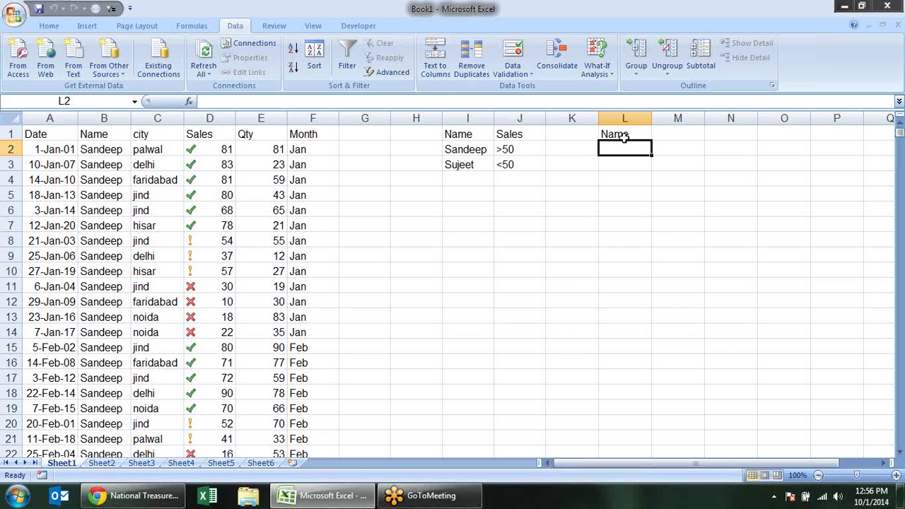
{"action": "left_click", "coordinate": [124, 114]}
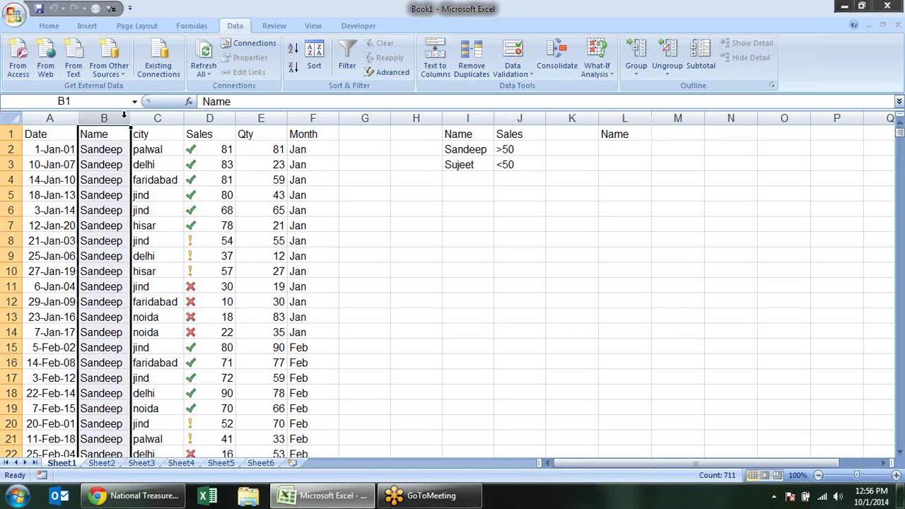
{"action": "key", "text": "ctrl+c"}
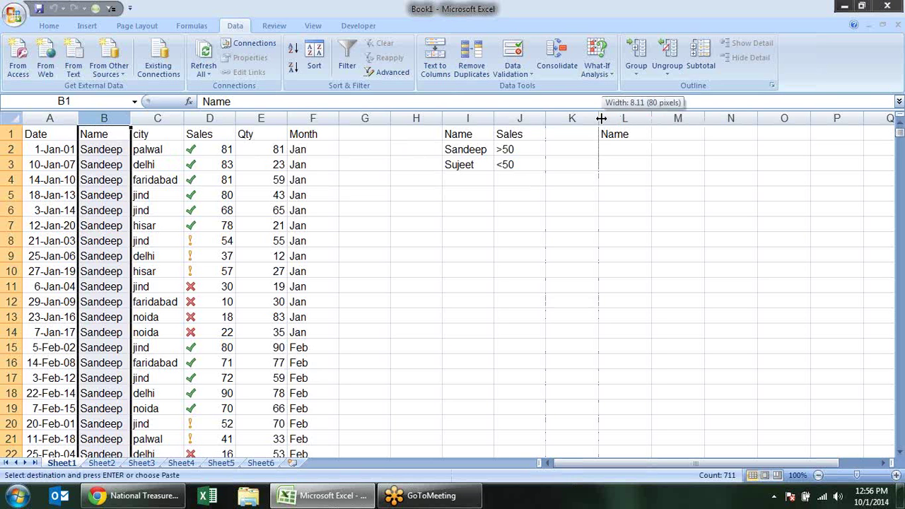
{"action": "left_click", "coordinate": [622, 118]}
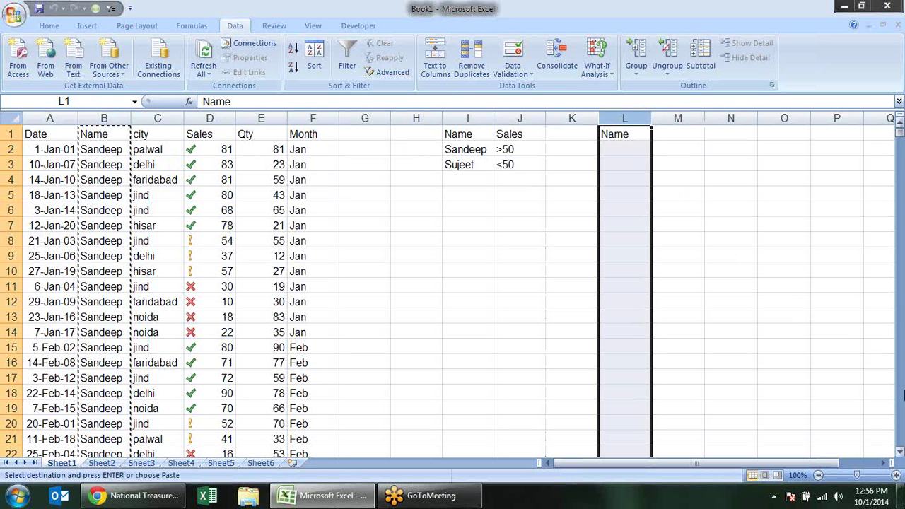
{"action": "key", "text": "ctrl+v"}
{"action": "left_click", "coordinate": [732, 256]}
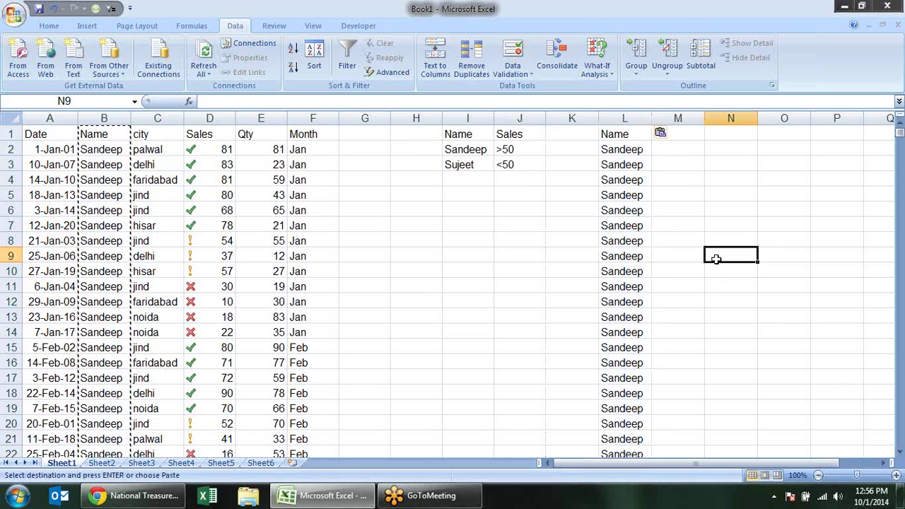
{"action": "left_click", "coordinate": [631, 149]}
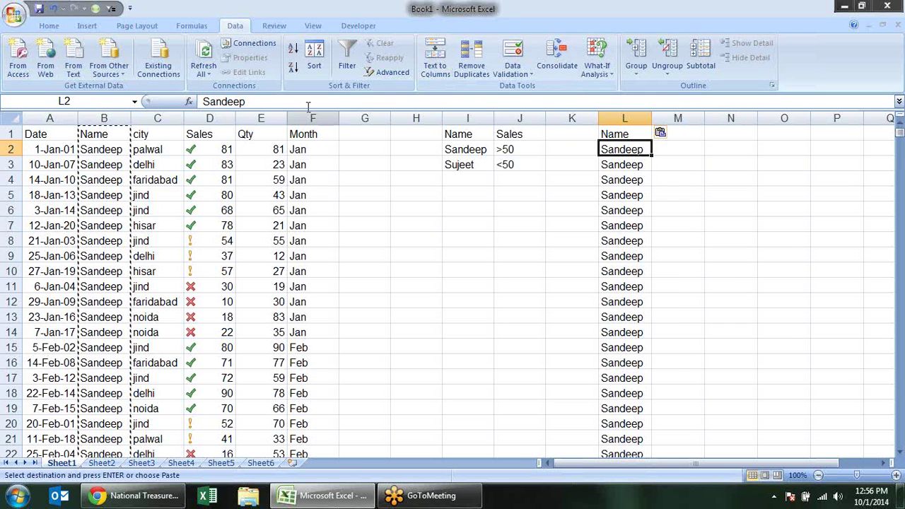
Run the Advanced Filter again with unique records only, copying results to N1
{"action": "left_click", "coordinate": [387, 72]}
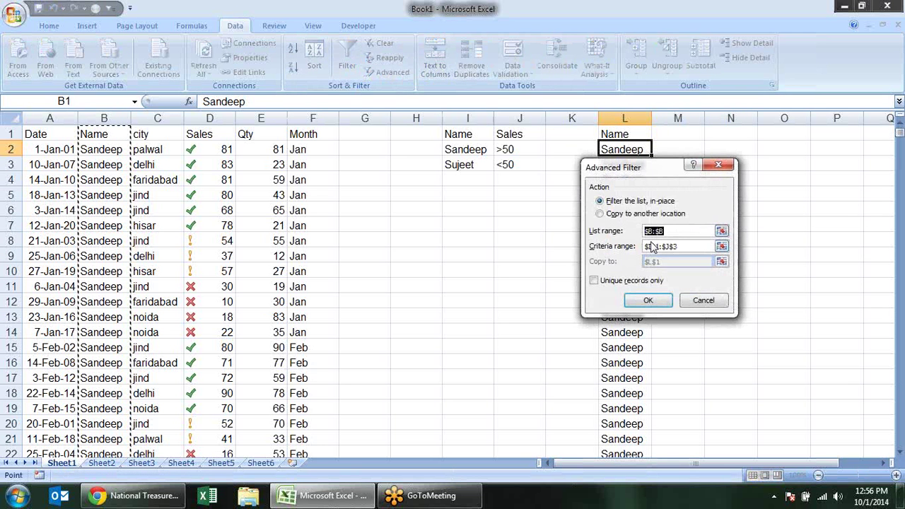
{"action": "left_click", "coordinate": [600, 212]}
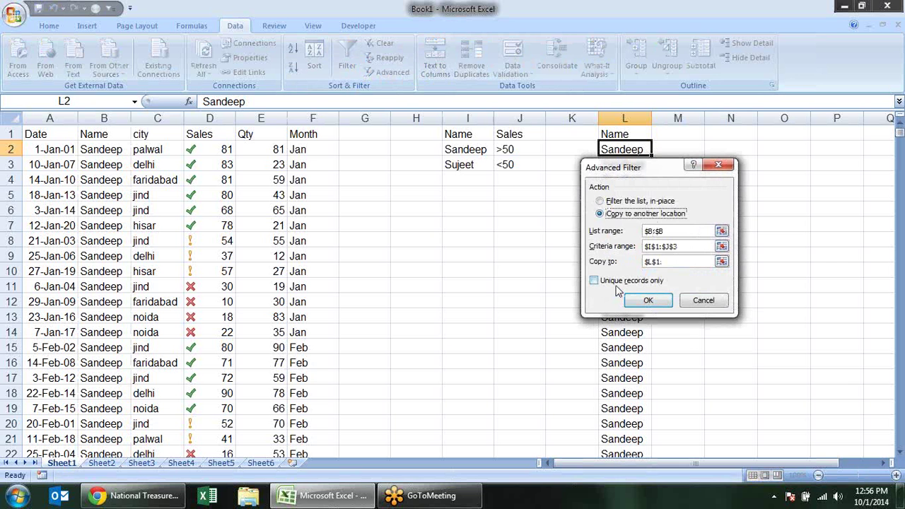
{"action": "left_click", "coordinate": [721, 262]}
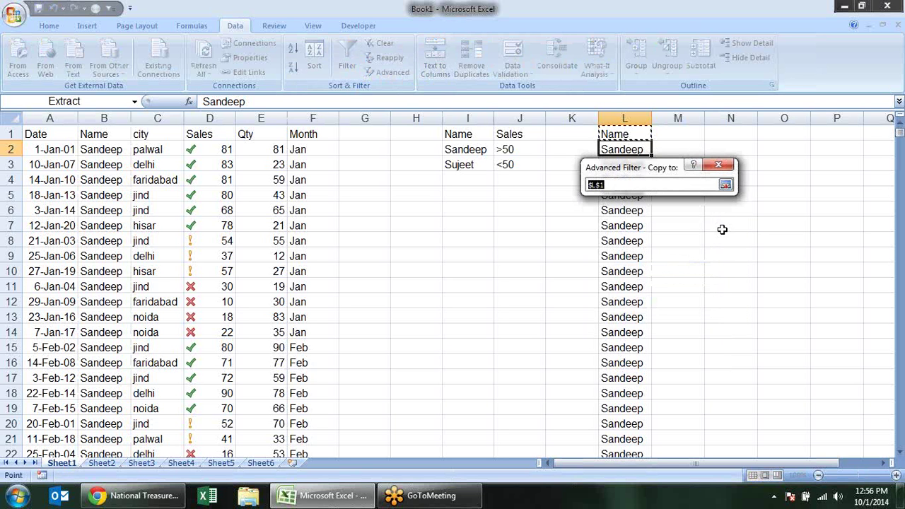
{"action": "left_click", "coordinate": [724, 134]}
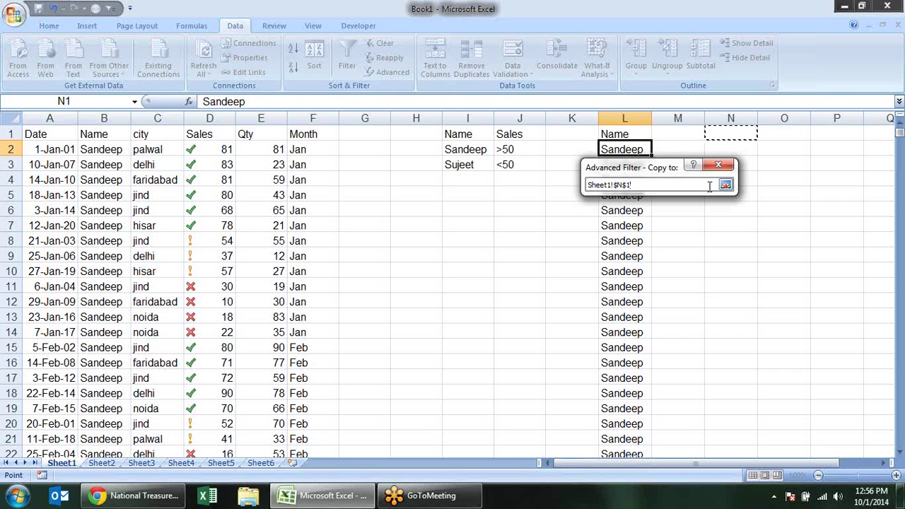
{"action": "key", "text": "Return"}
{"action": "left_click", "coordinate": [646, 280]}
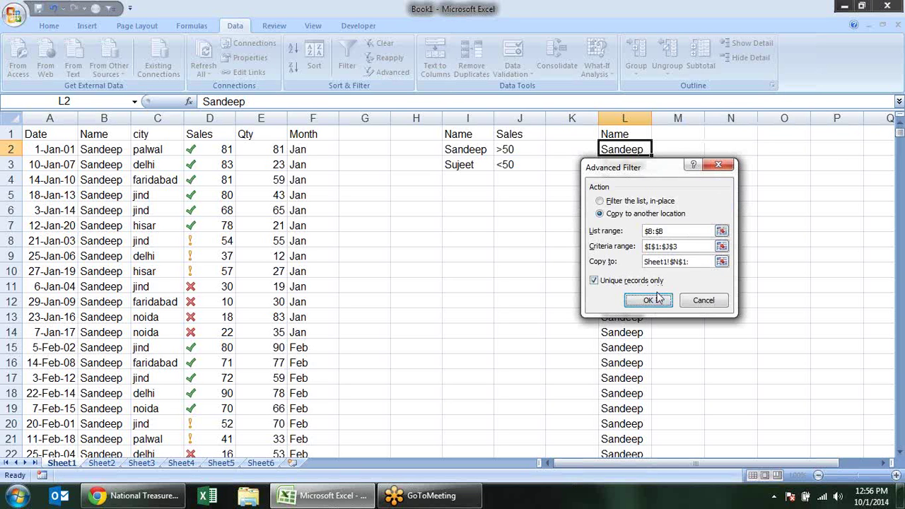
{"action": "left_click", "coordinate": [656, 283]}
{"action": "left_click", "coordinate": [656, 281]}
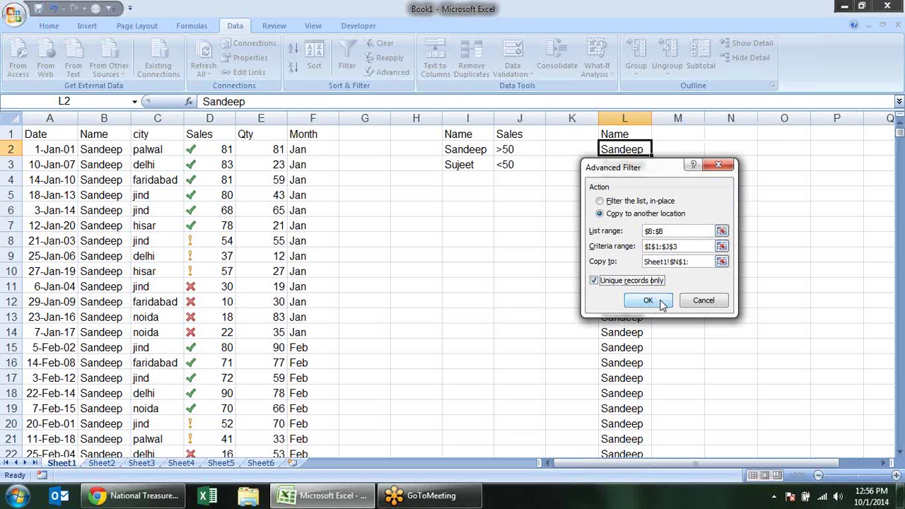
{"action": "left_click", "coordinate": [661, 300]}
{"action": "left_click", "coordinate": [630, 182]}
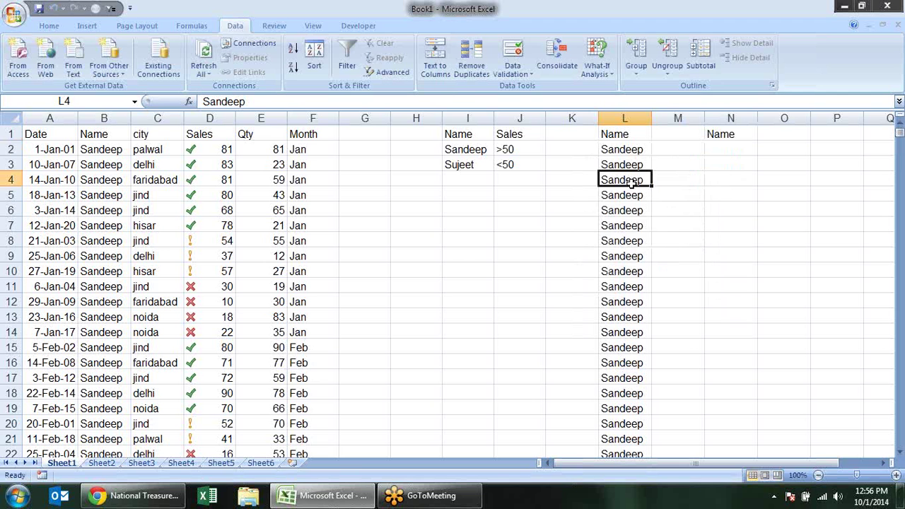
{"action": "left_click", "coordinate": [628, 225]}
{"action": "left_click", "coordinate": [635, 152]}
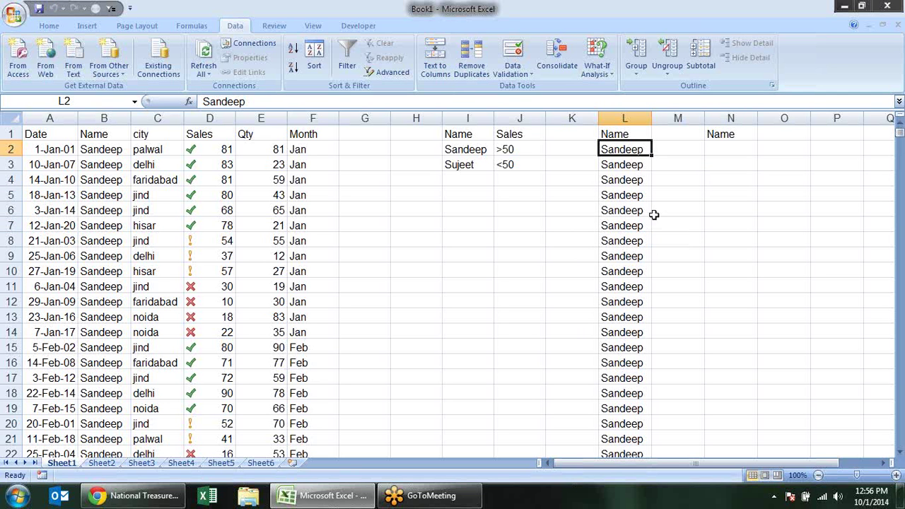
Remove duplicate names from column L, treating the first row as headers
{"action": "left_click", "coordinate": [625, 118]}
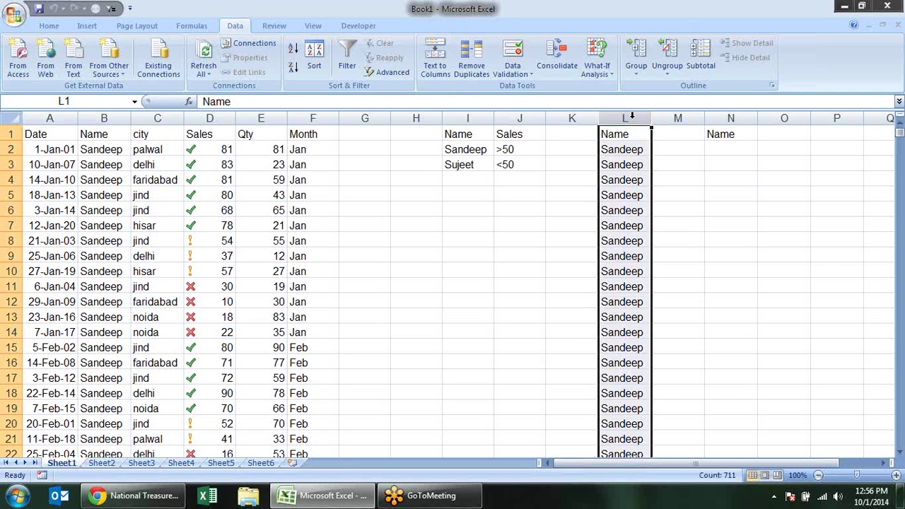
{"action": "left_click", "coordinate": [467, 58]}
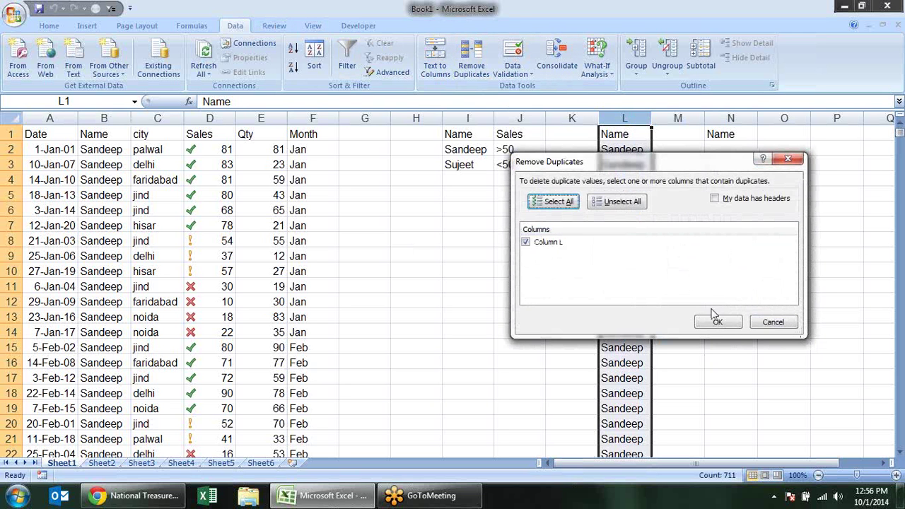
{"action": "left_click", "coordinate": [714, 198]}
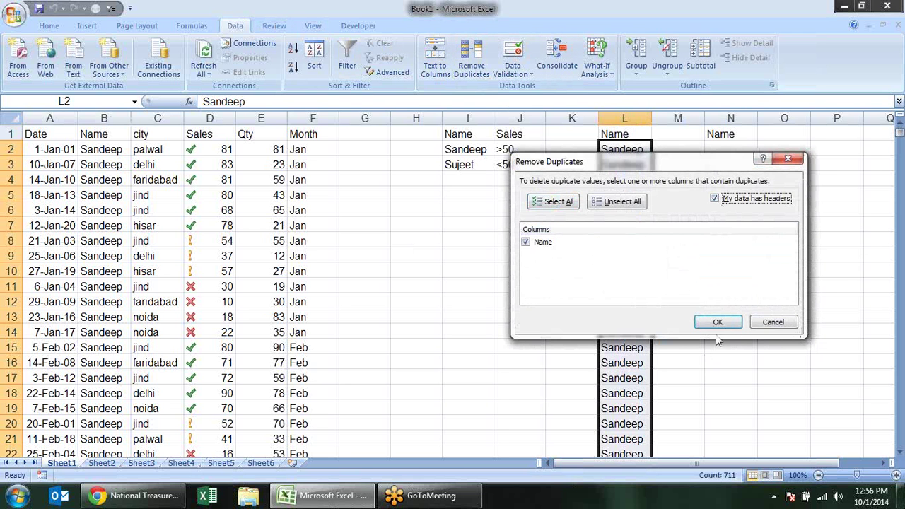
{"action": "left_click", "coordinate": [718, 323]}
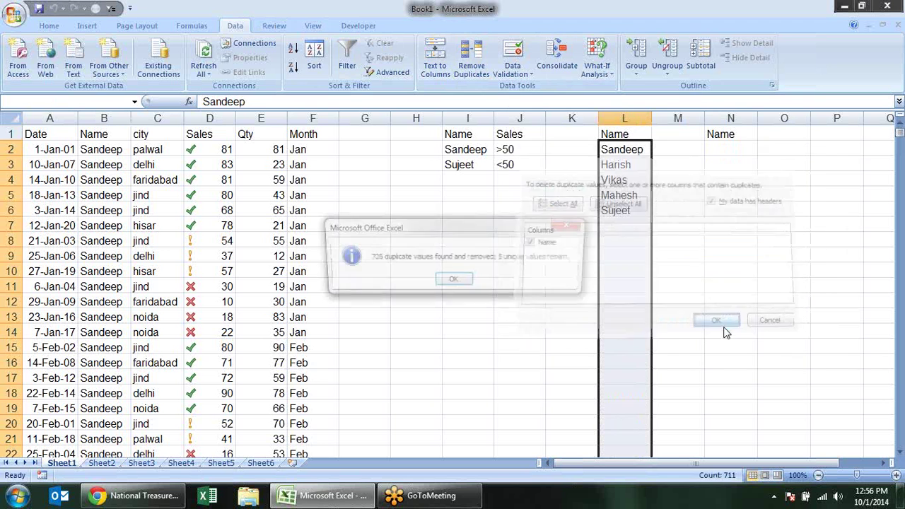
{"action": "left_click", "coordinate": [453, 280]}
Select the unique name list L1:L6, then open and cancel Advanced Filter
{"action": "left_click", "coordinate": [686, 222]}
{"action": "left_click_drag", "start_coordinate": [626, 134], "coordinate": [640, 213]}
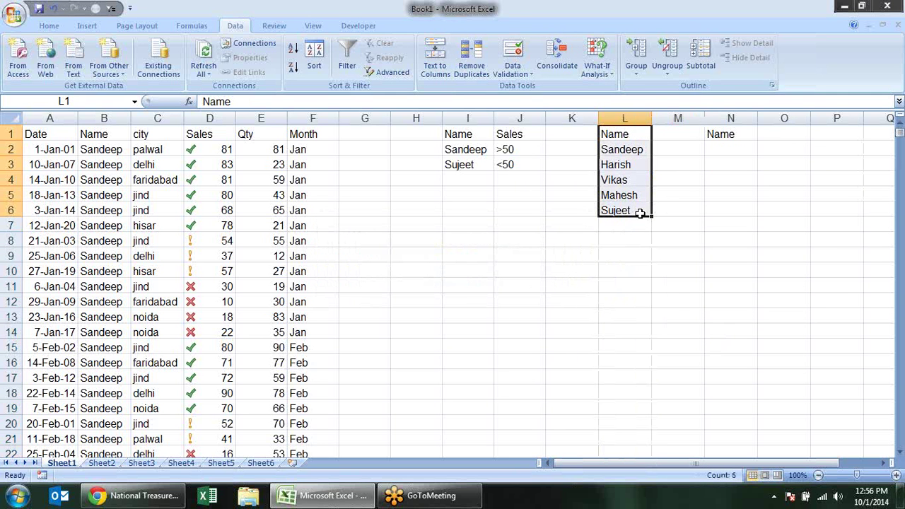
{"action": "left_click", "coordinate": [387, 72]}
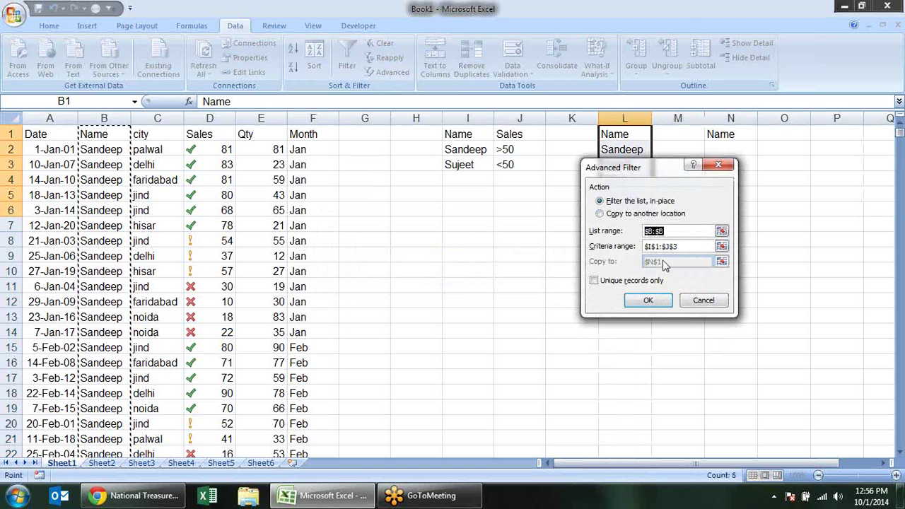
{"action": "left_click", "coordinate": [721, 303]}
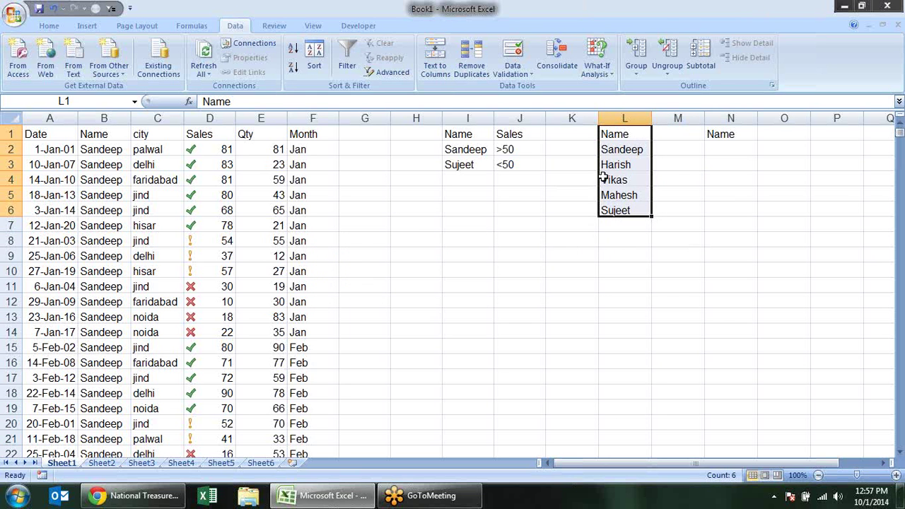
Clear all contents of columns L through N, then select cell J13
{"action": "left_click", "coordinate": [628, 115]}
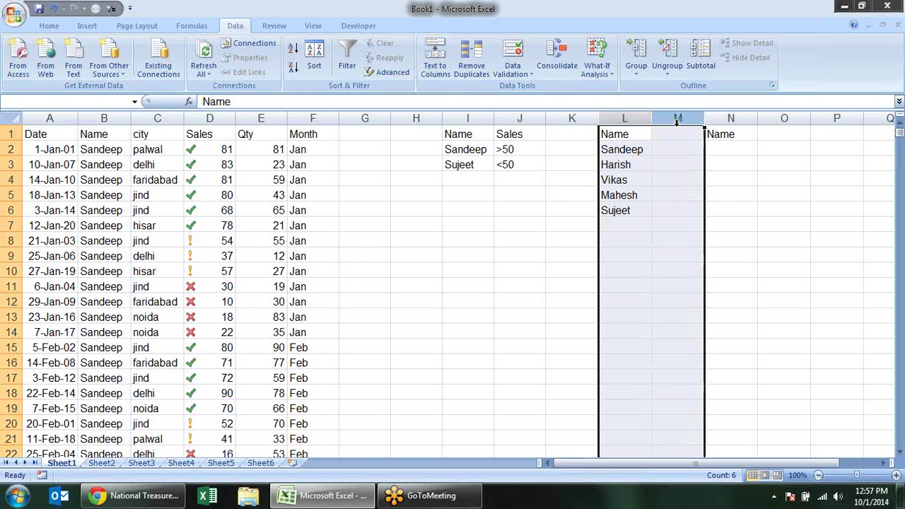
{"action": "left_click_drag", "start_coordinate": [627, 107], "coordinate": [705, 179]}
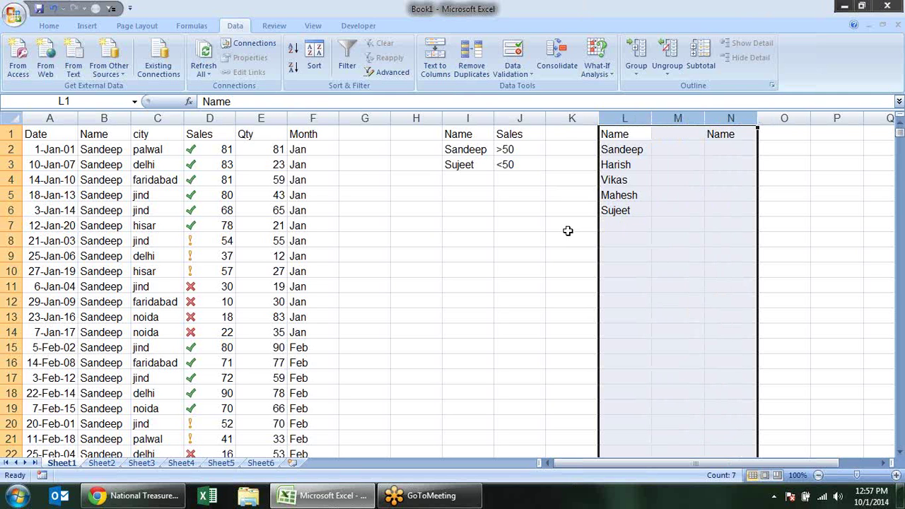
{"action": "key", "text": "alt+e"}
{"action": "key", "text": "a"}
{"action": "key", "text": "a"}
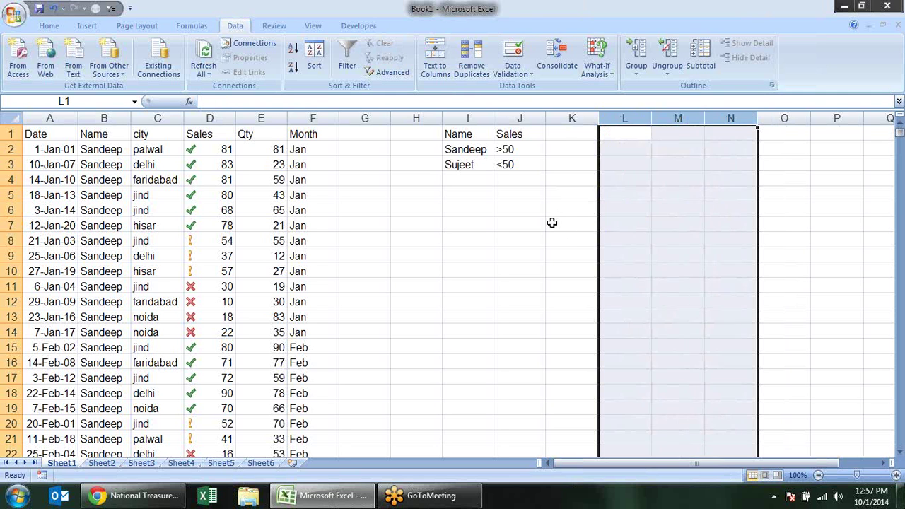
{"action": "left_click", "coordinate": [552, 222]}
{"action": "left_click", "coordinate": [500, 317]}
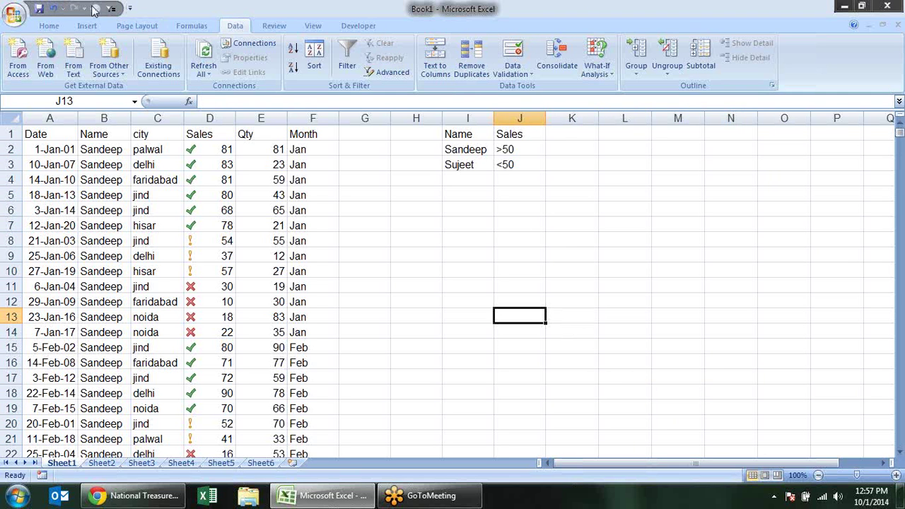